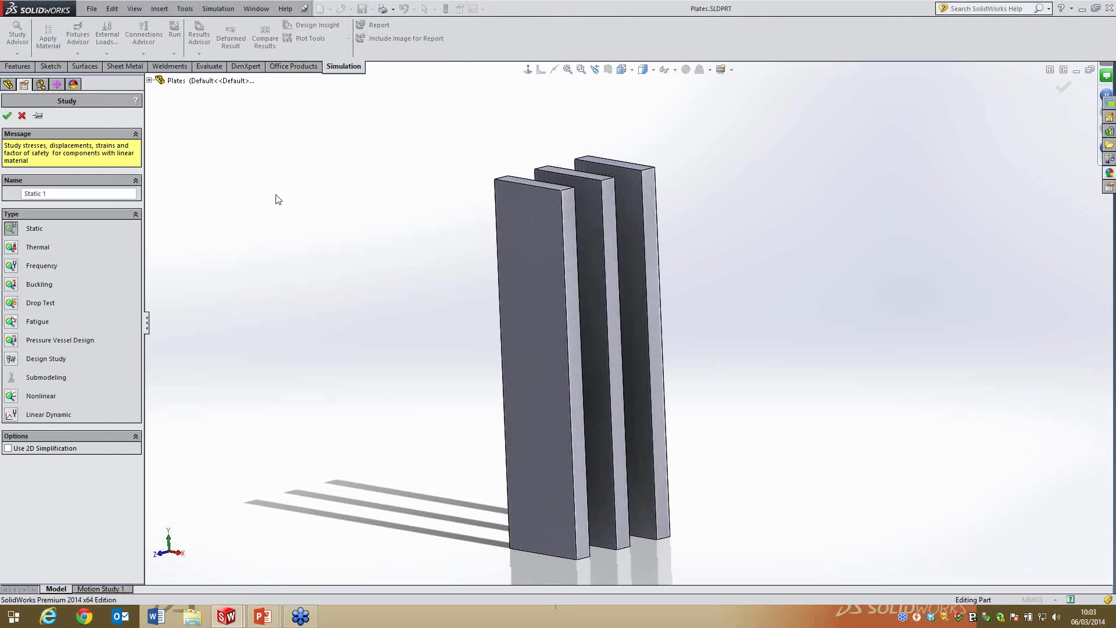
Create a static study named Static 1 and enlarge the feature tree area above the study tree
middle_drag(501, 232, 513, 278)
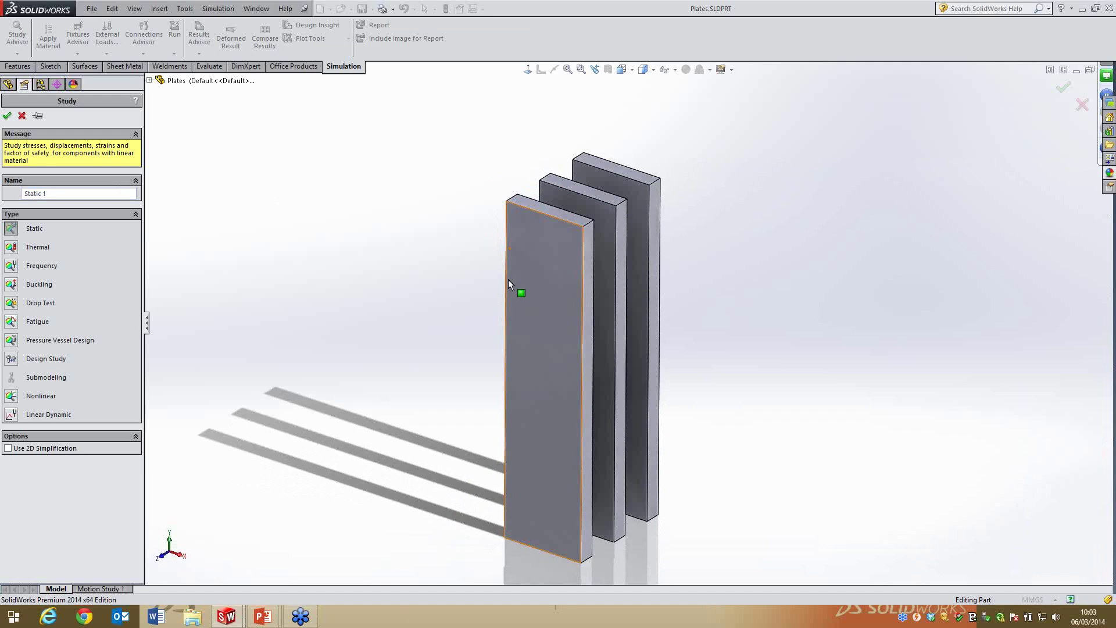
click(7, 116)
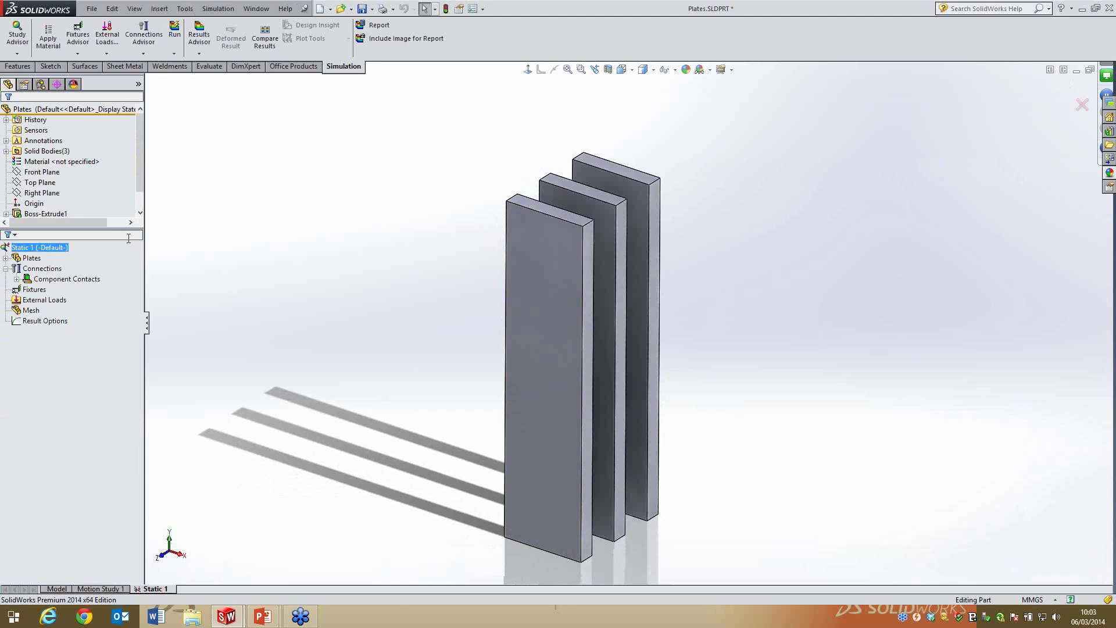
drag(126, 229, 126, 320)
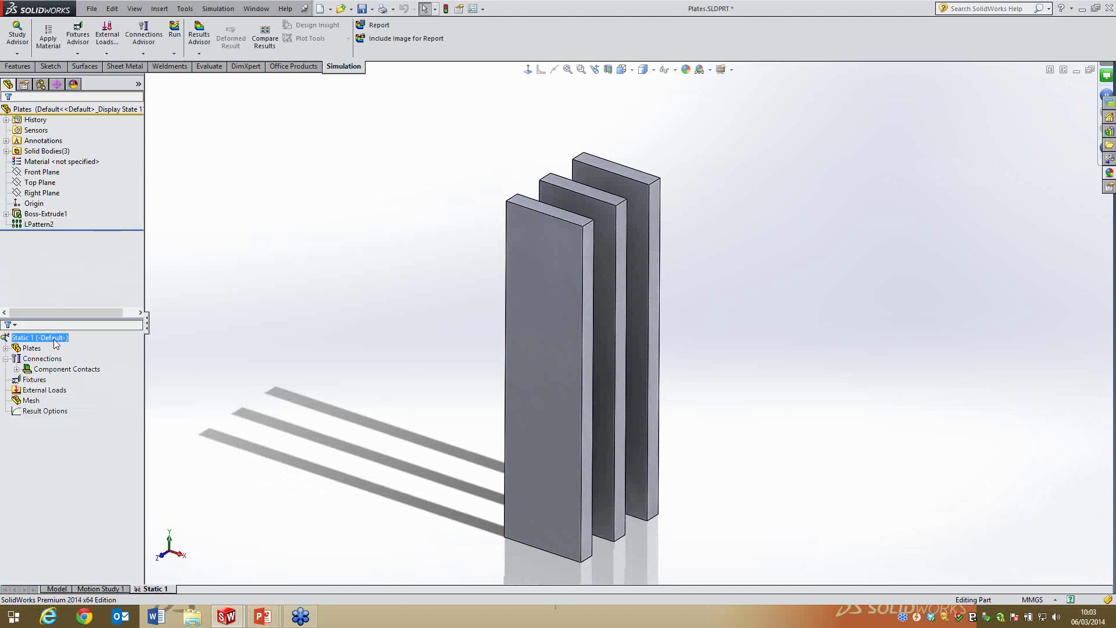
click(30, 411)
Check in the add-ins list that SolidWorks Simulation is active, and look over the available simulation commands
click(224, 9)
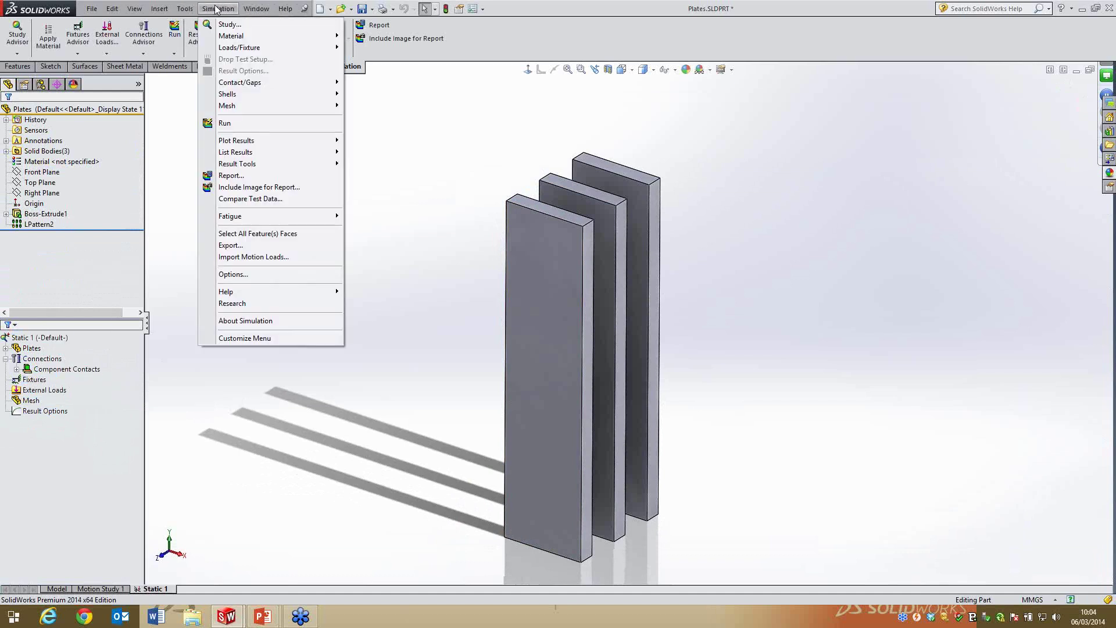
mouse_move(189, 9)
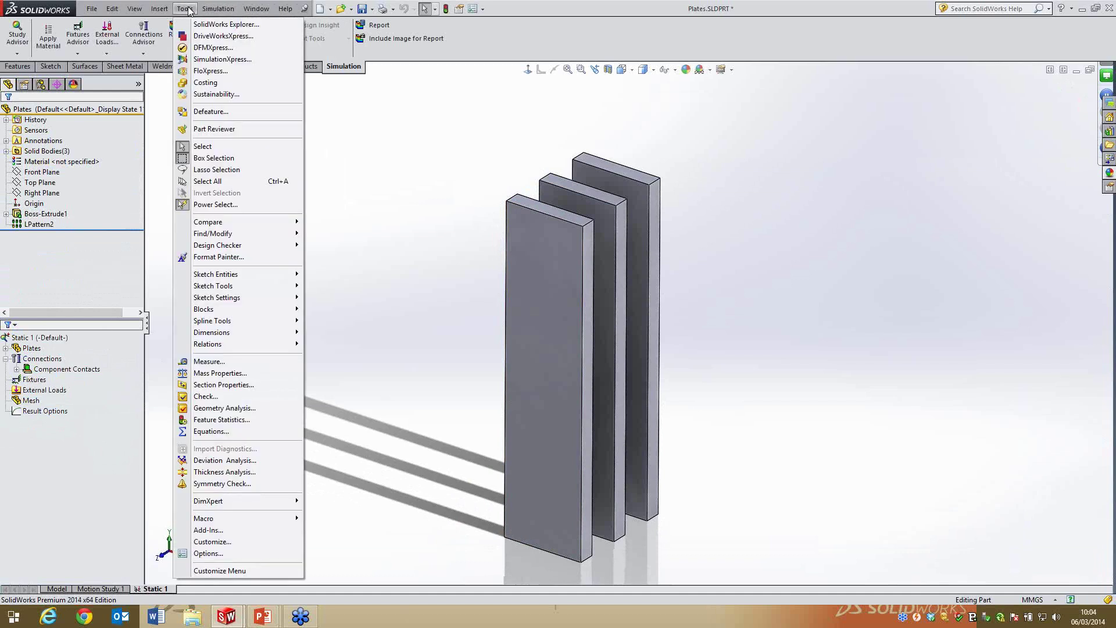
click(209, 529)
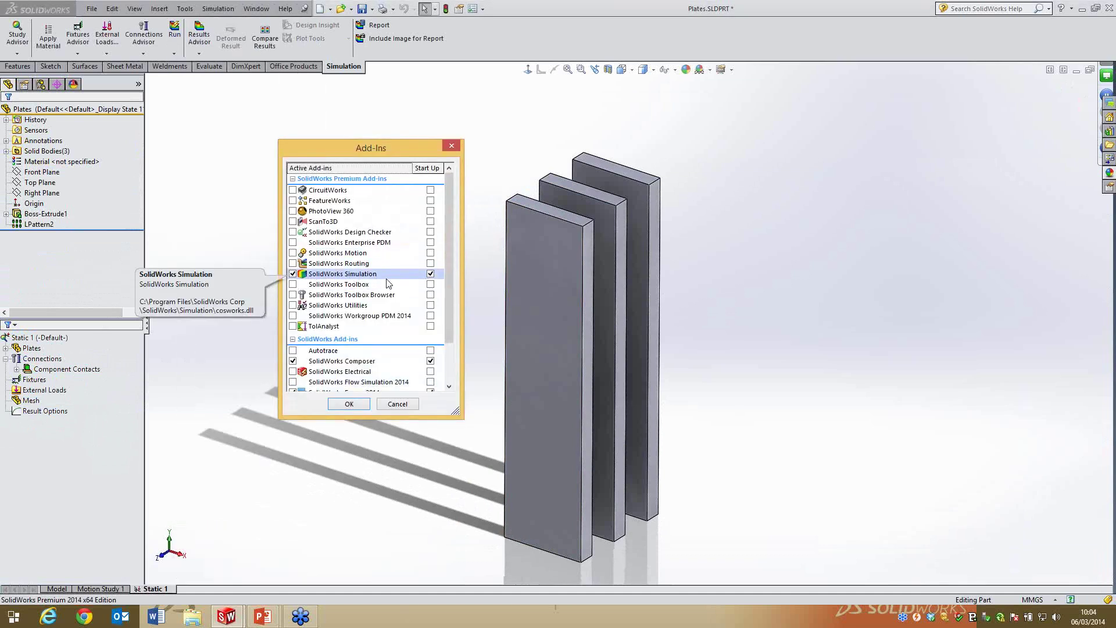
click(295, 276)
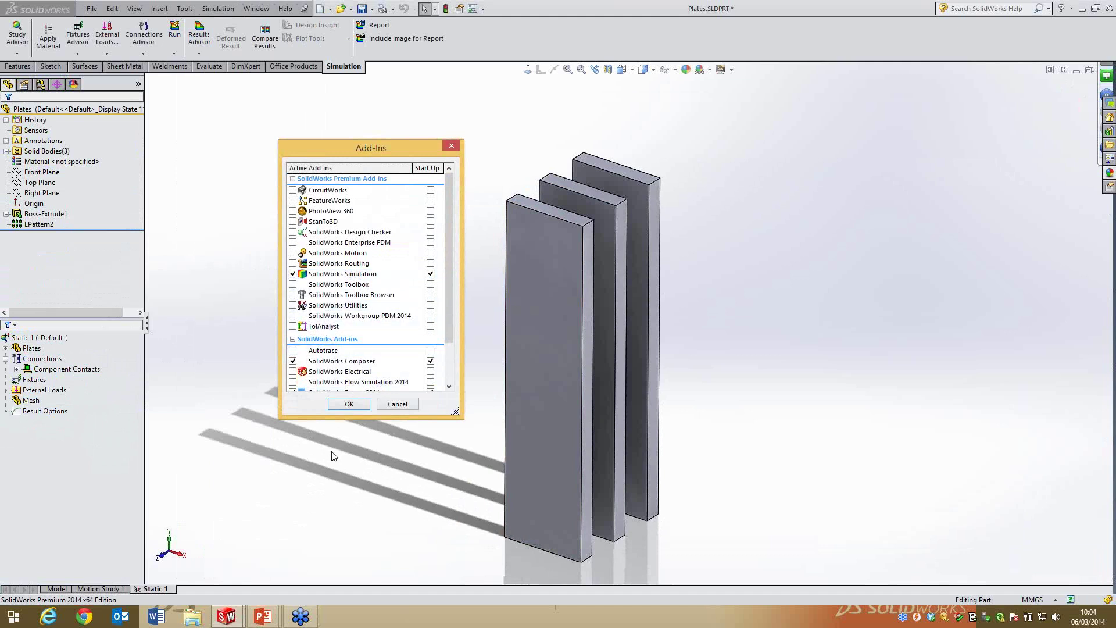
click(348, 404)
click(218, 8)
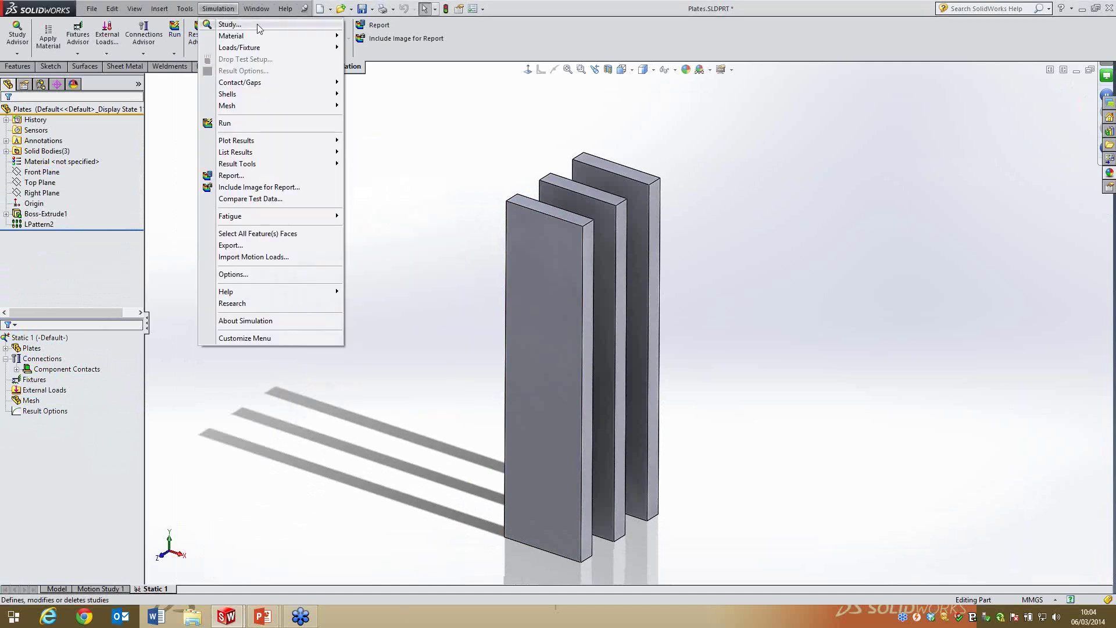
click(370, 364)
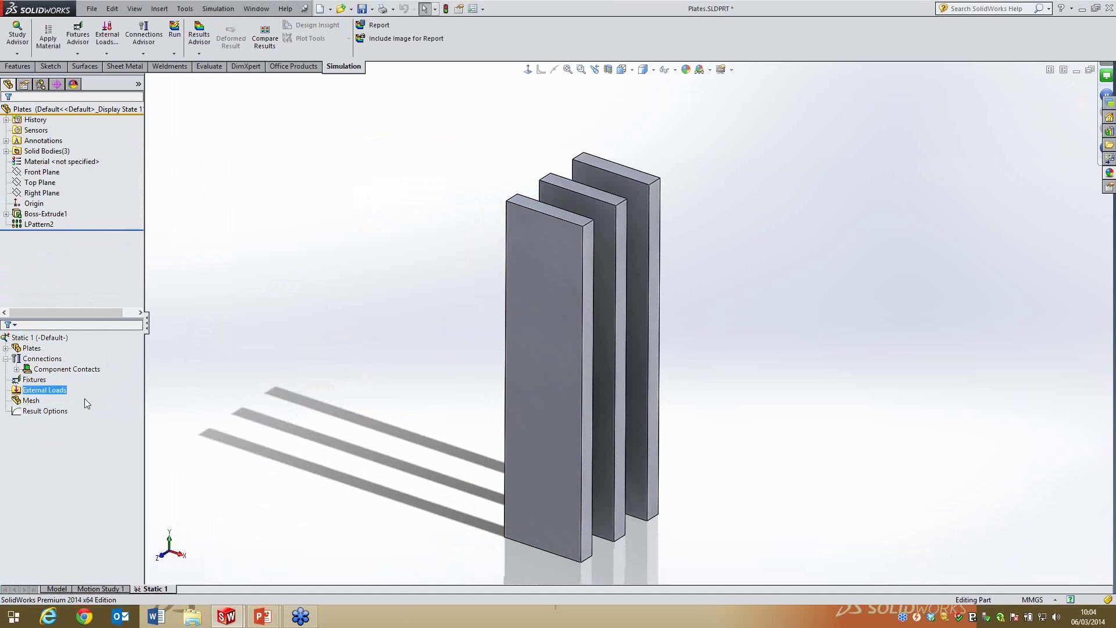
Expand Plates in the Static 1 study and review its solid bodies, external loads and mesh entries
click(31, 348)
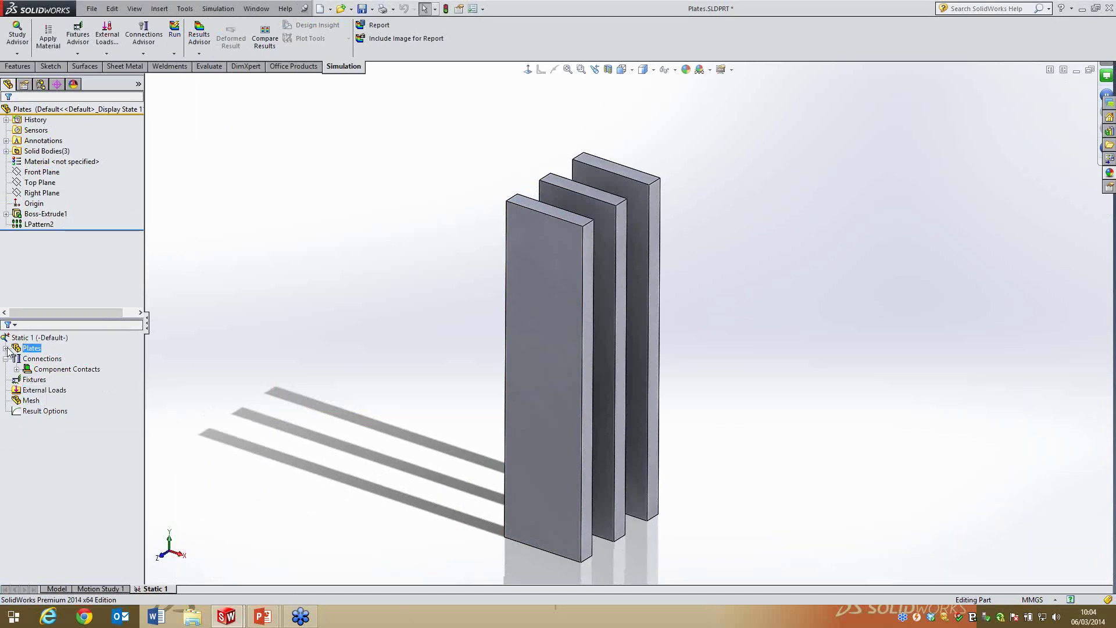
click(6, 348)
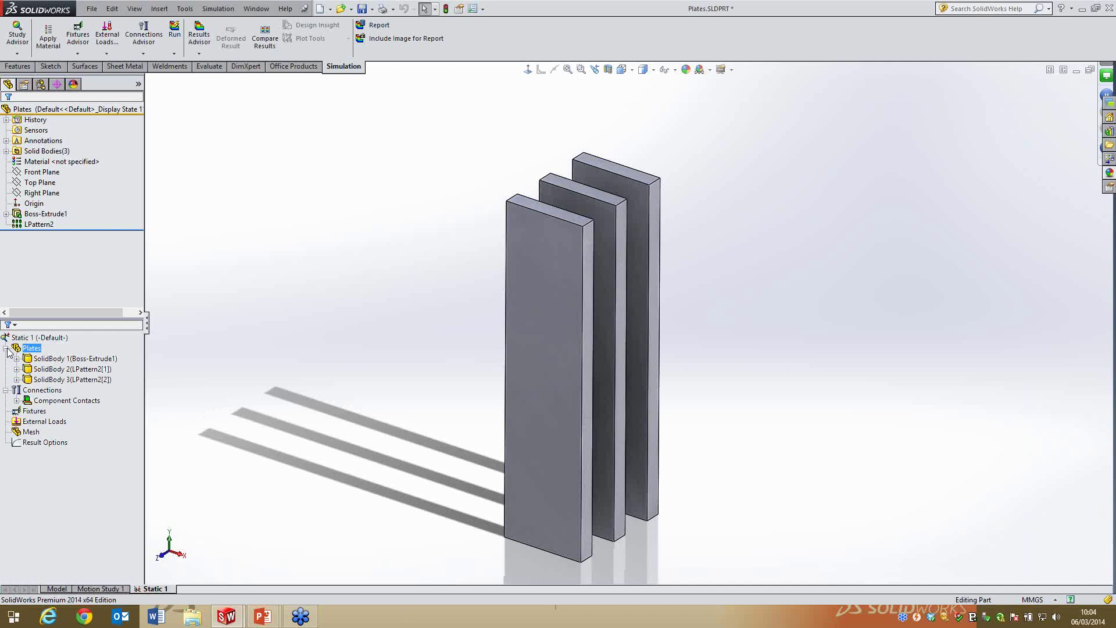
click(70, 360)
click(73, 368)
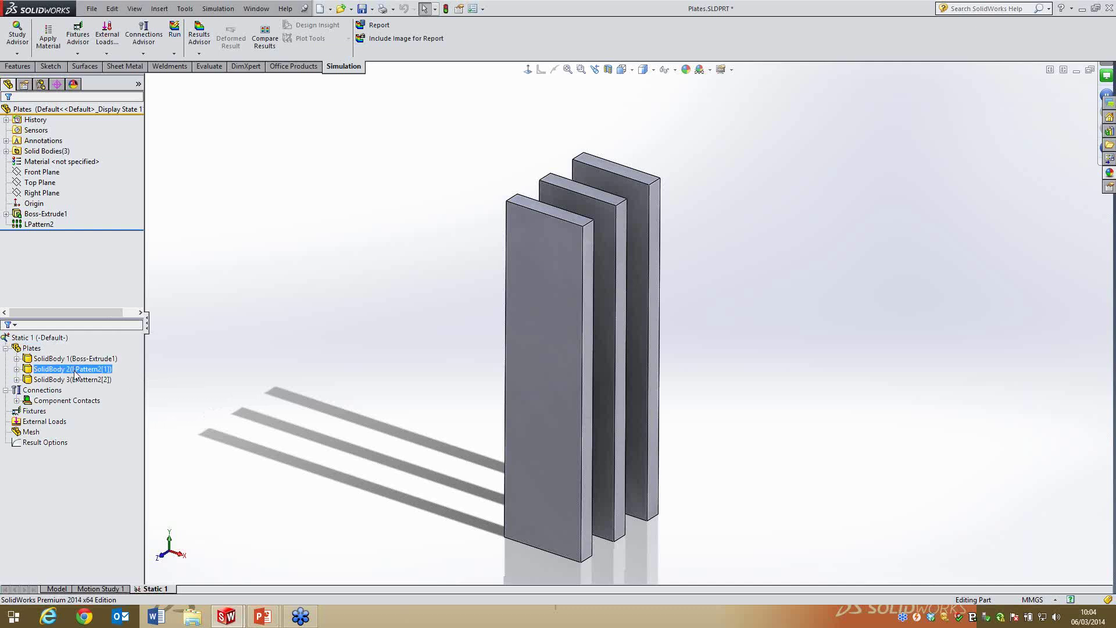
click(26, 433)
click(26, 422)
click(23, 433)
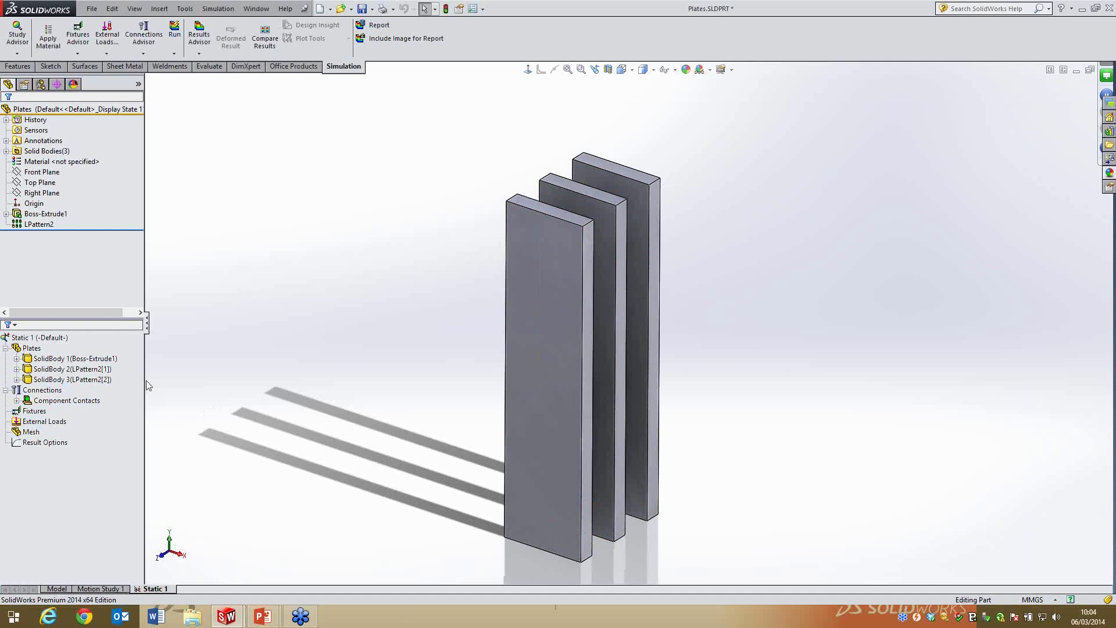
click(81, 360)
click(302, 353)
click(54, 371)
Apply the steel AISI 304 to SolidBody 1, the front plate, in the study
click(66, 359)
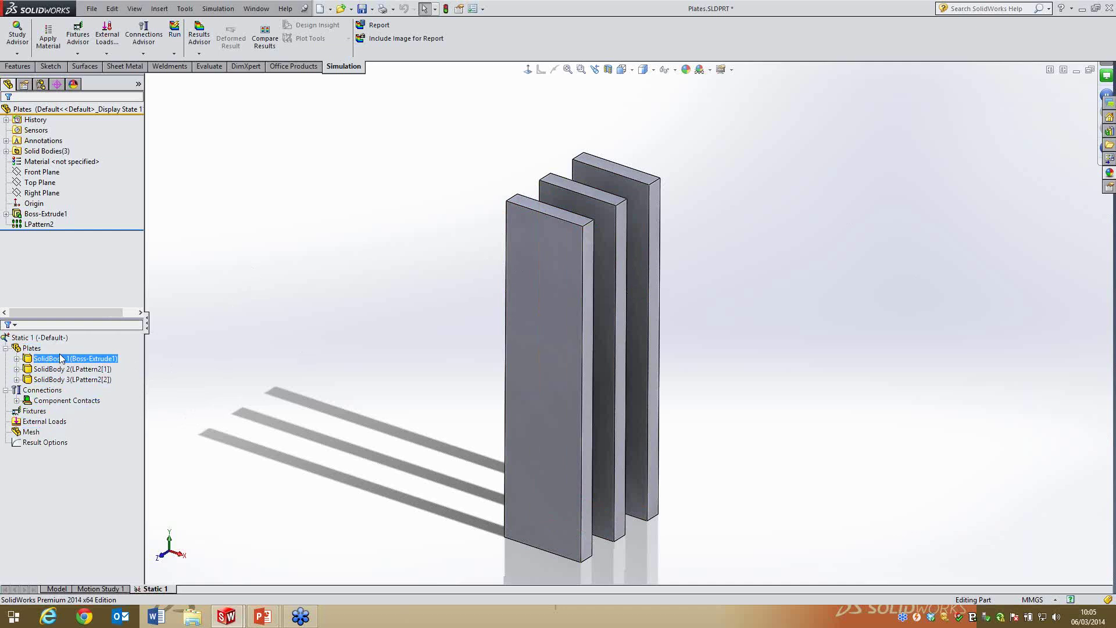
right_click(68, 360)
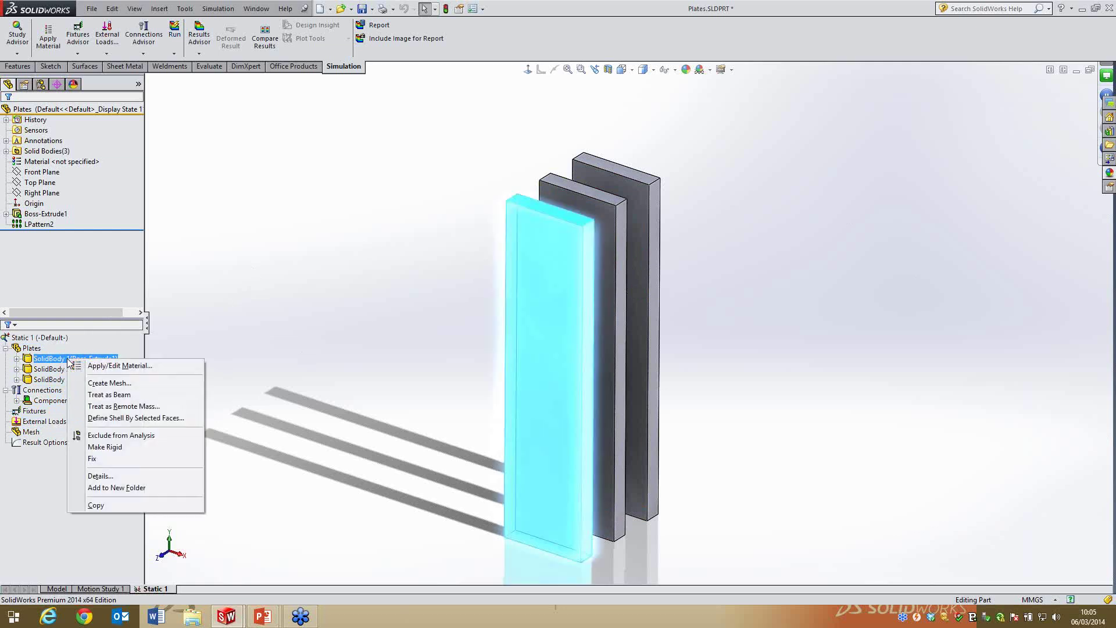
click(104, 366)
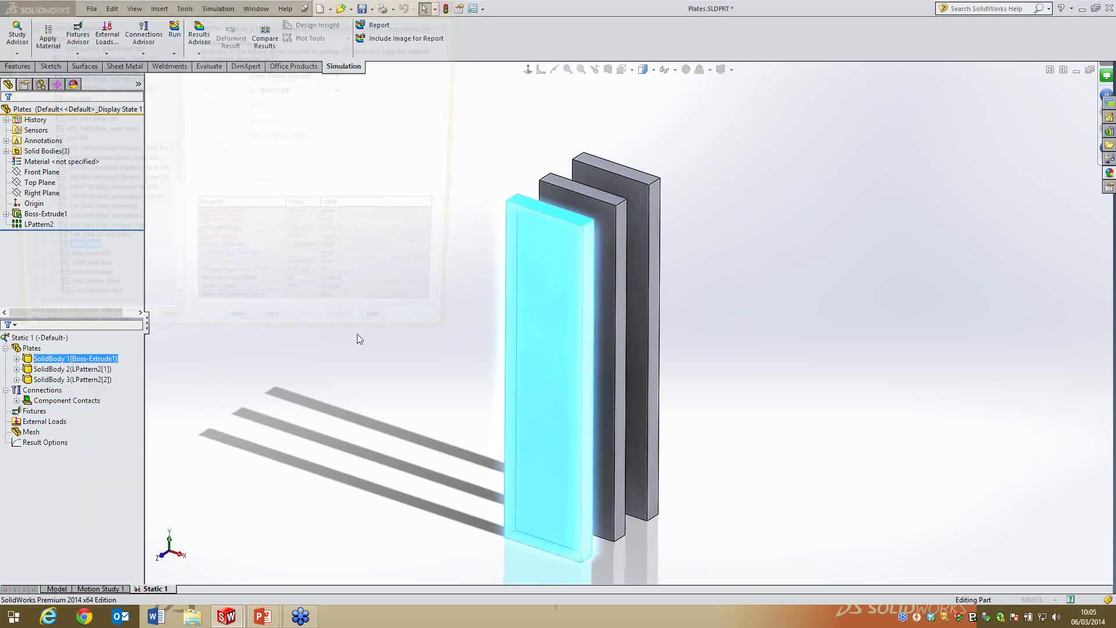
click(75, 140)
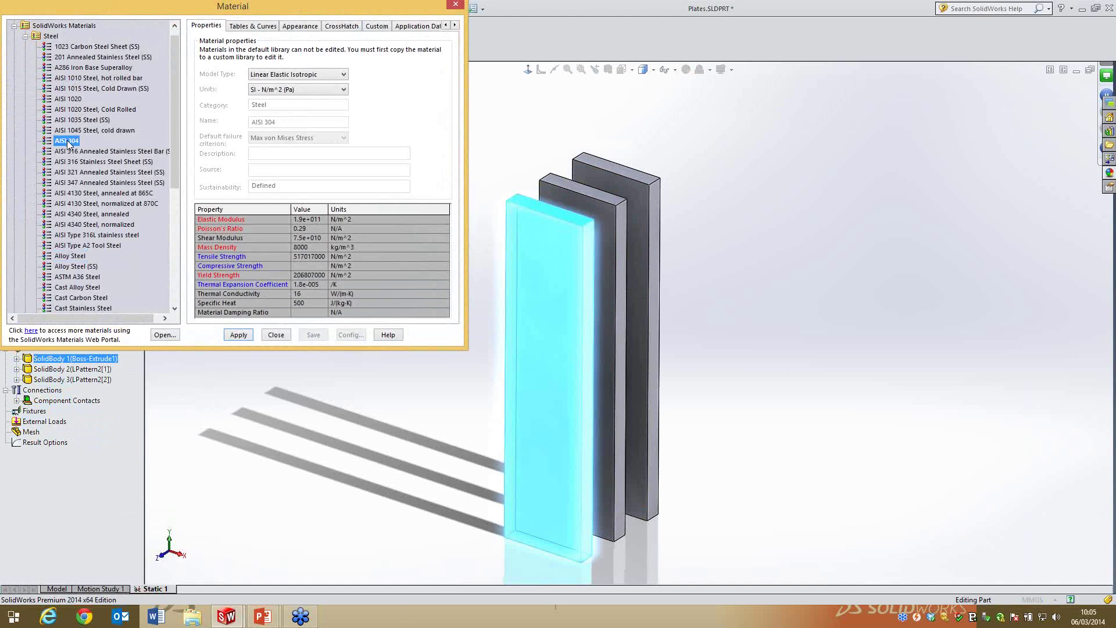
click(238, 335)
Try to apply AISI 304 to SolidBody 2 within the same material-editing session
click(100, 370)
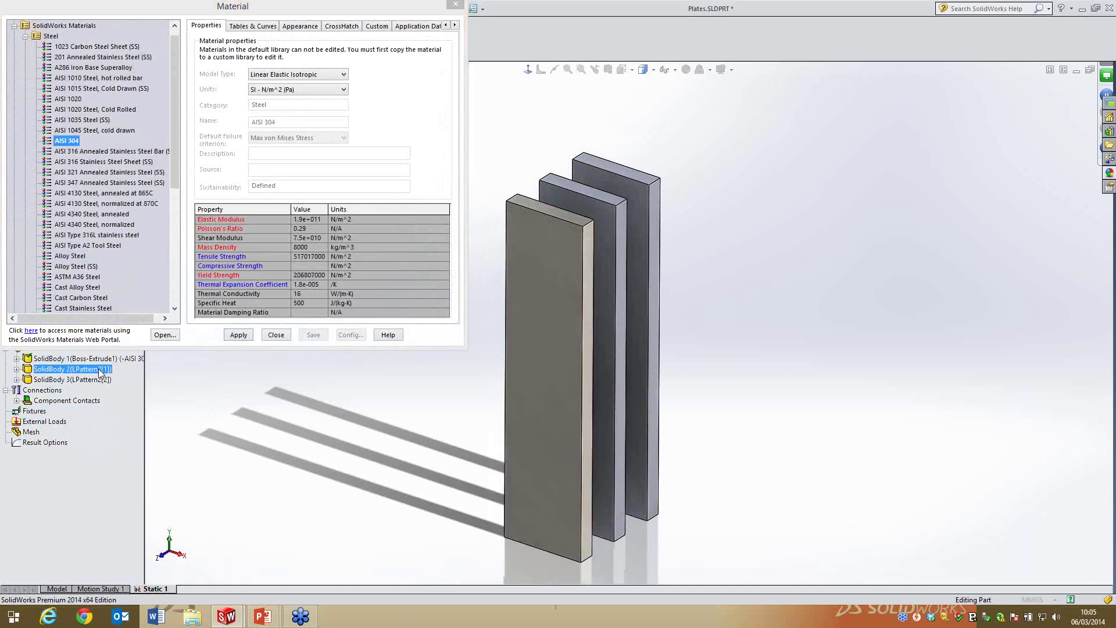
click(72, 142)
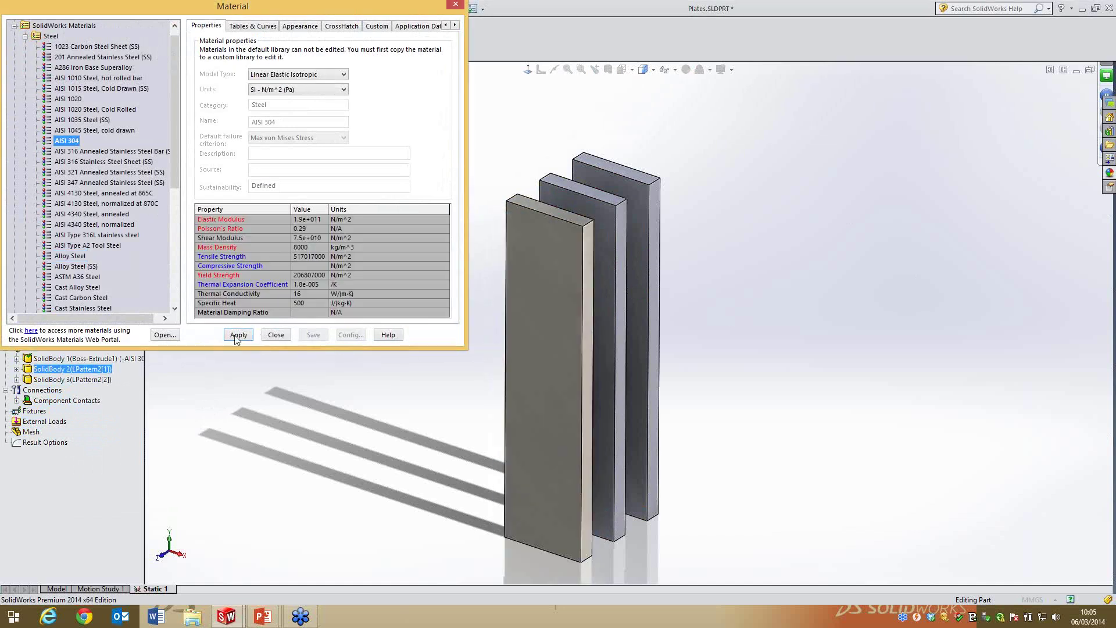
click(238, 336)
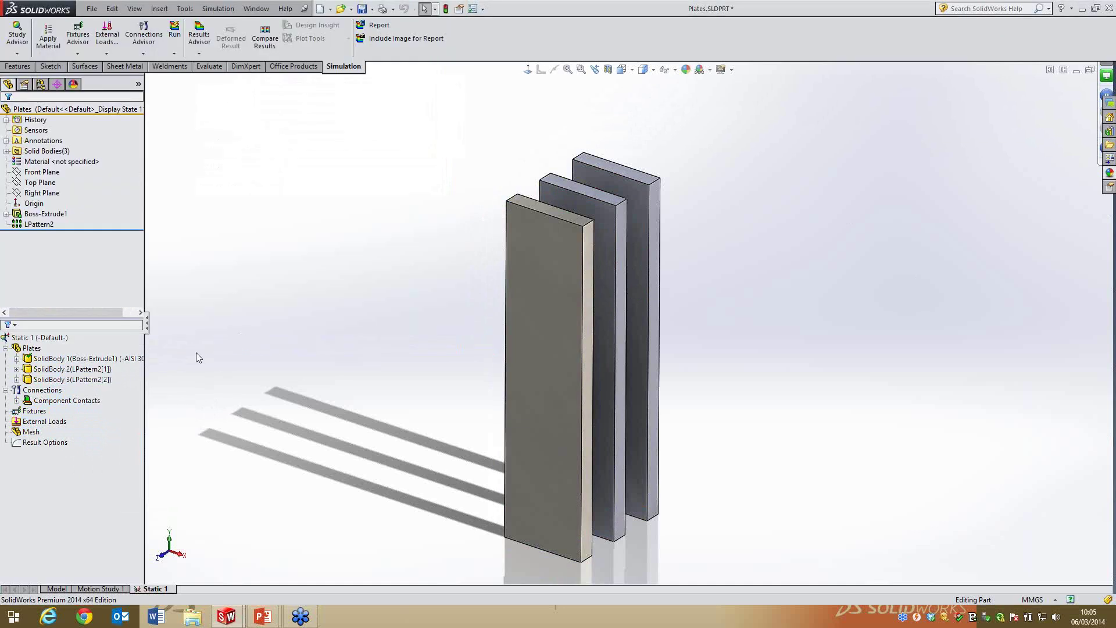
Edit the material of SolidBody 2, the middle plate, and apply AISI 304 steel to it
right_click(92, 372)
click(124, 379)
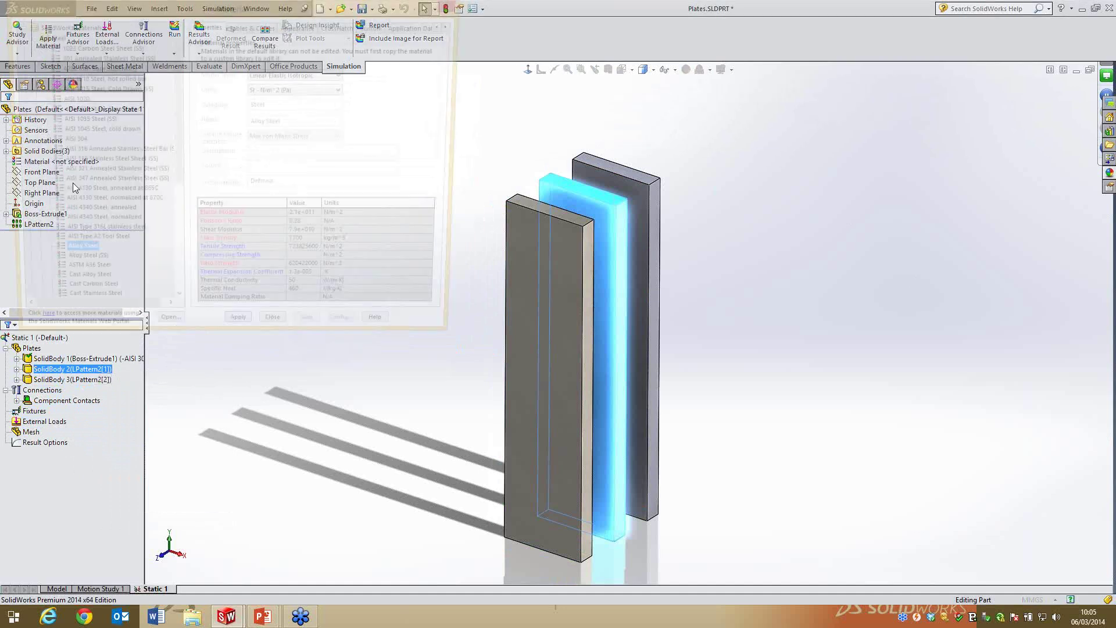
click(70, 141)
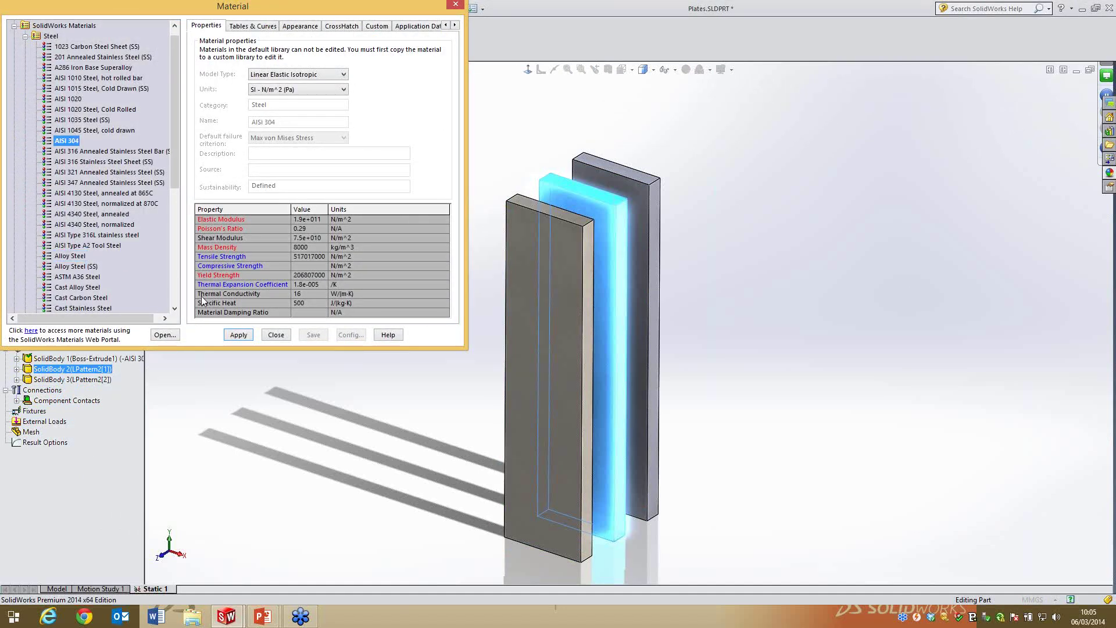
click(239, 335)
click(276, 335)
Apply Copper from the Copper Alloys category to SolidBody 3, the rear plate
right_click(99, 380)
click(149, 387)
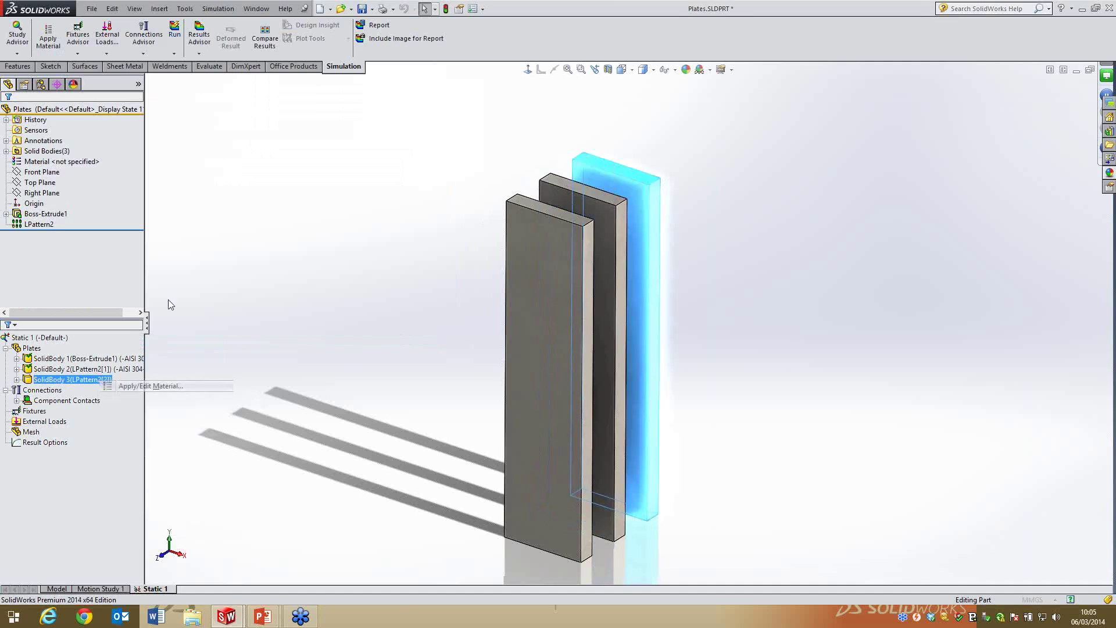
drag(171, 148, 174, 240)
double_click(33, 217)
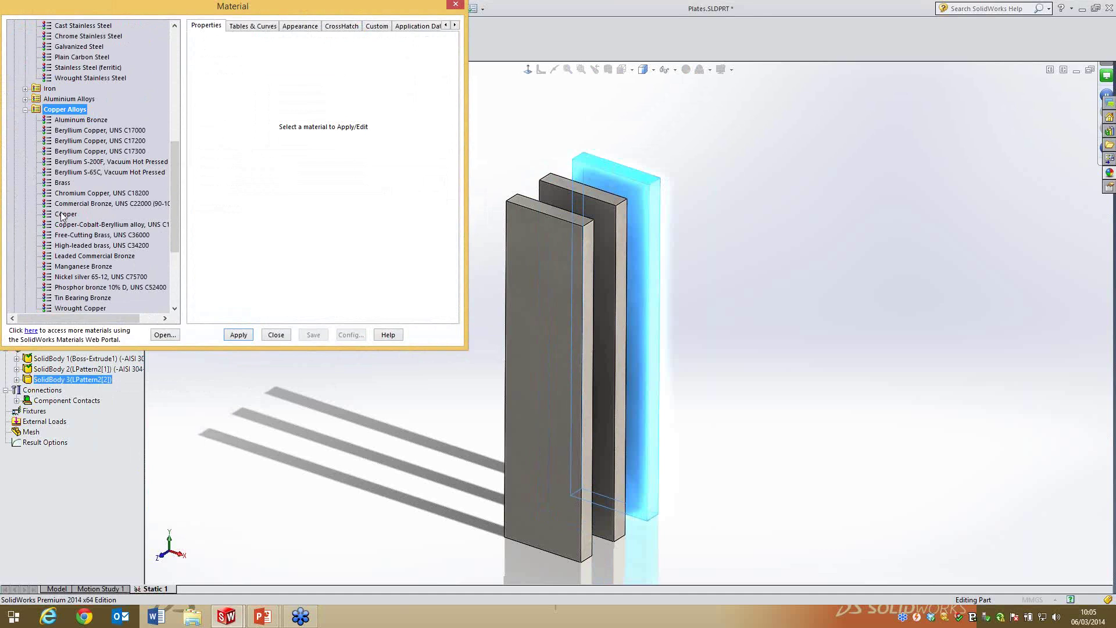
click(61, 214)
click(238, 335)
click(276, 335)
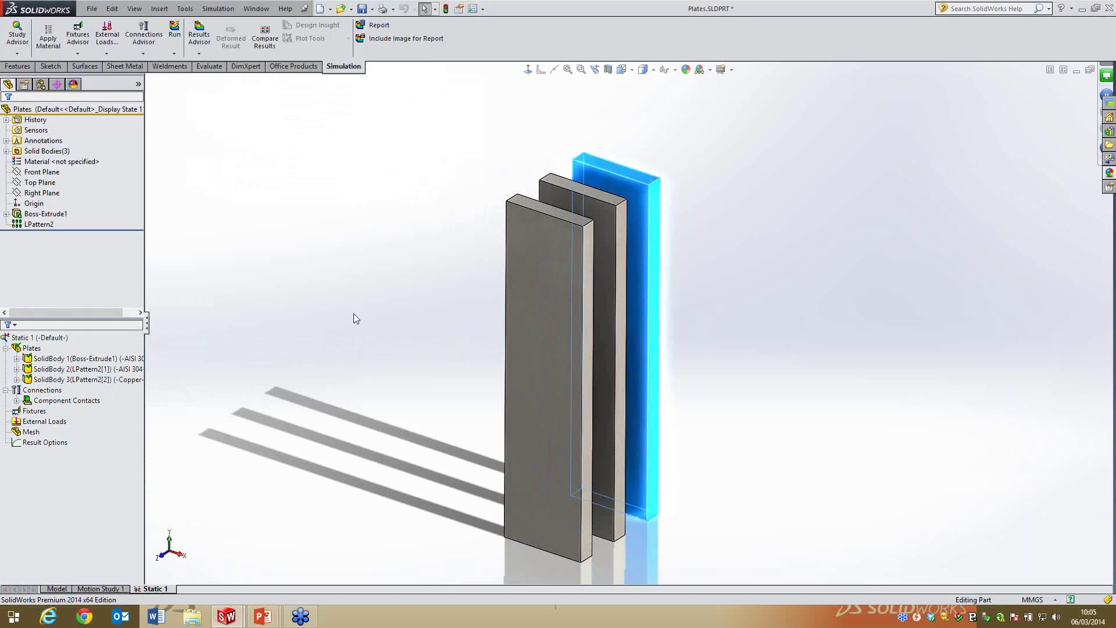
Add a Fixed Geometry fixture to the bottom end faces of all three plates
scroll(726, 396, up, 2)
scroll(727, 399, down, 2)
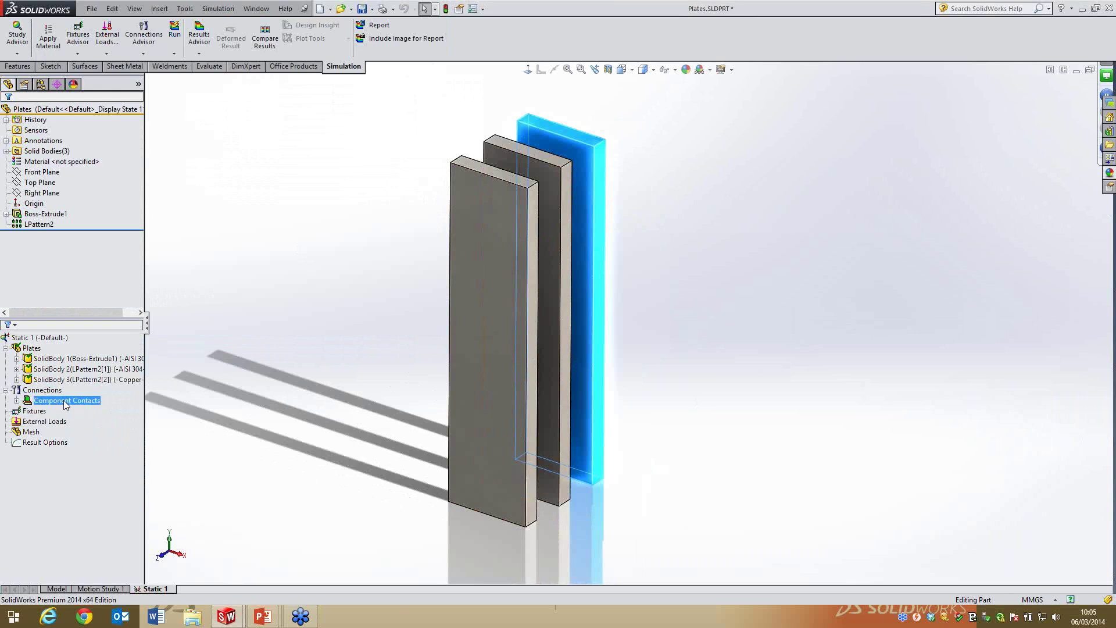
right_click(29, 411)
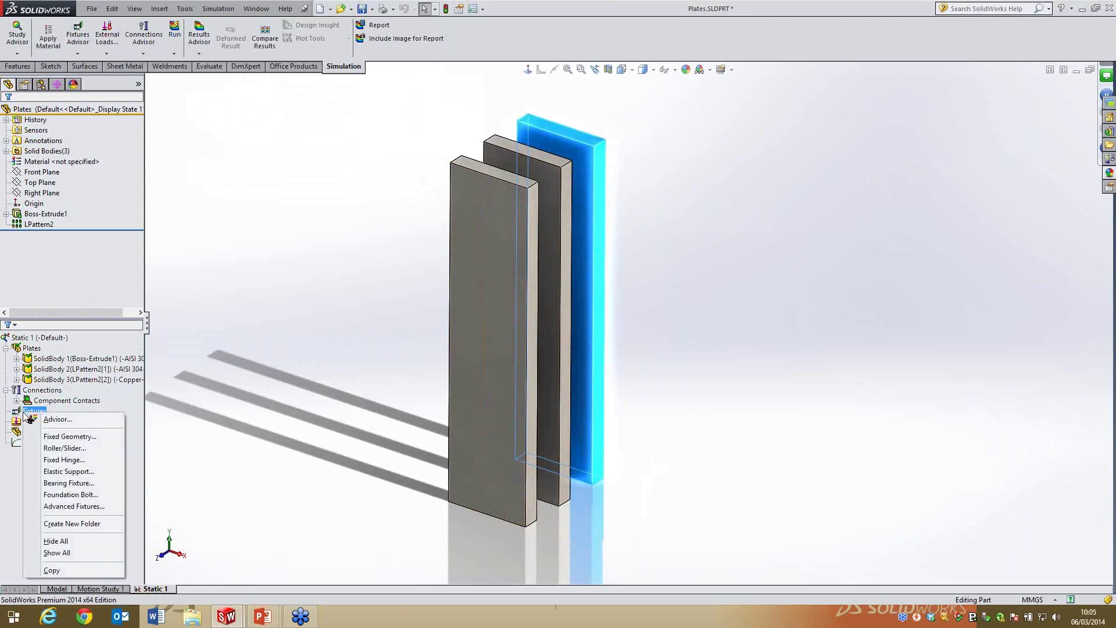
click(67, 436)
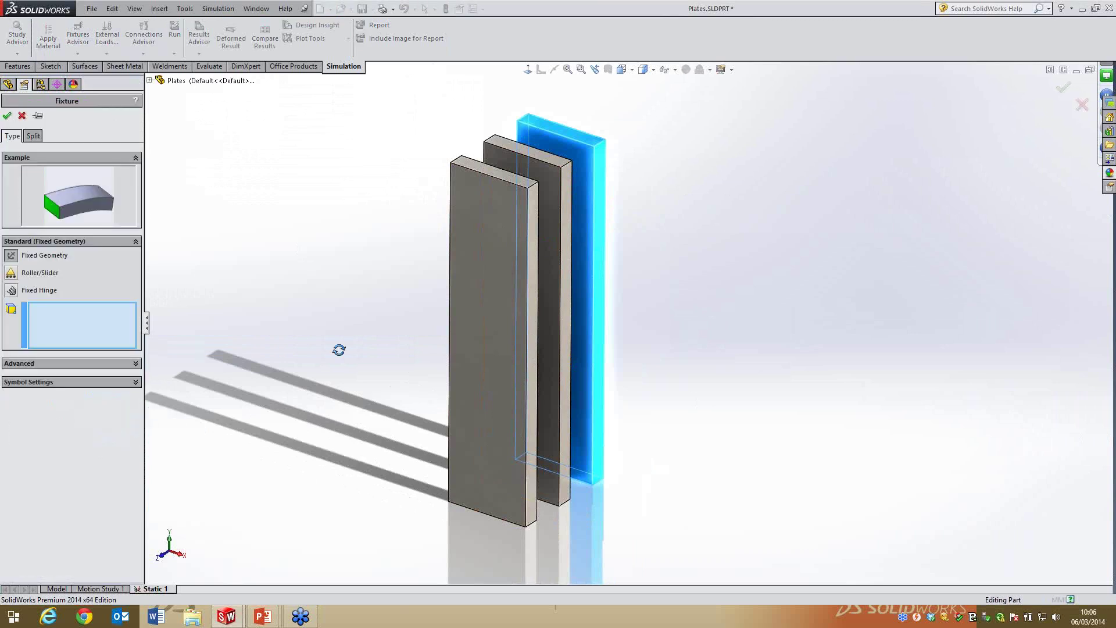
click(491, 475)
scroll(536, 407, down, 4)
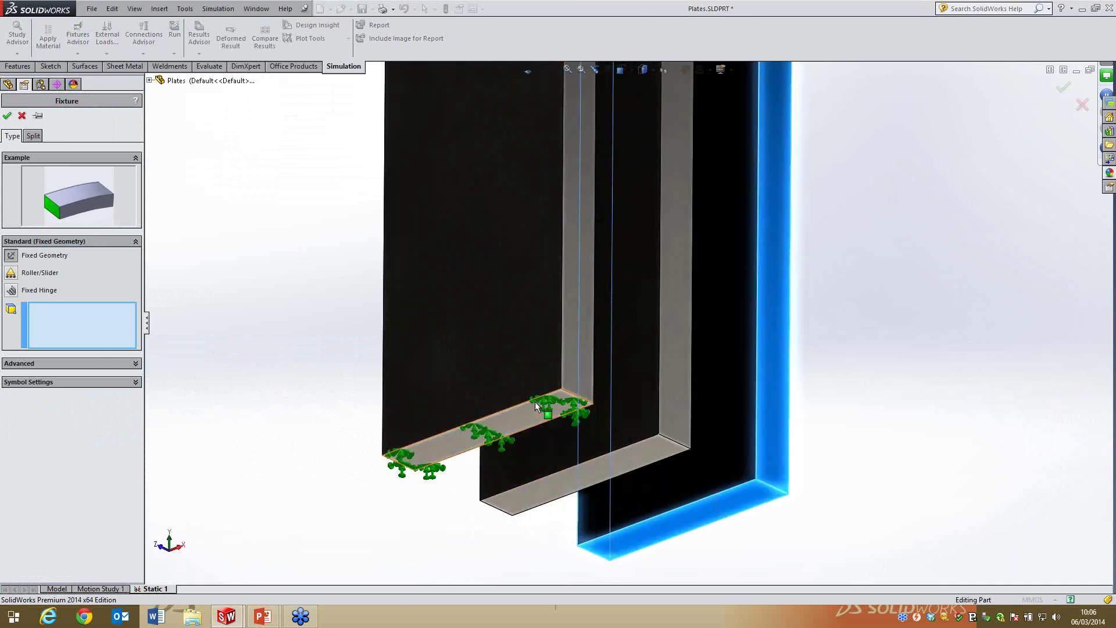
click(626, 465)
click(718, 516)
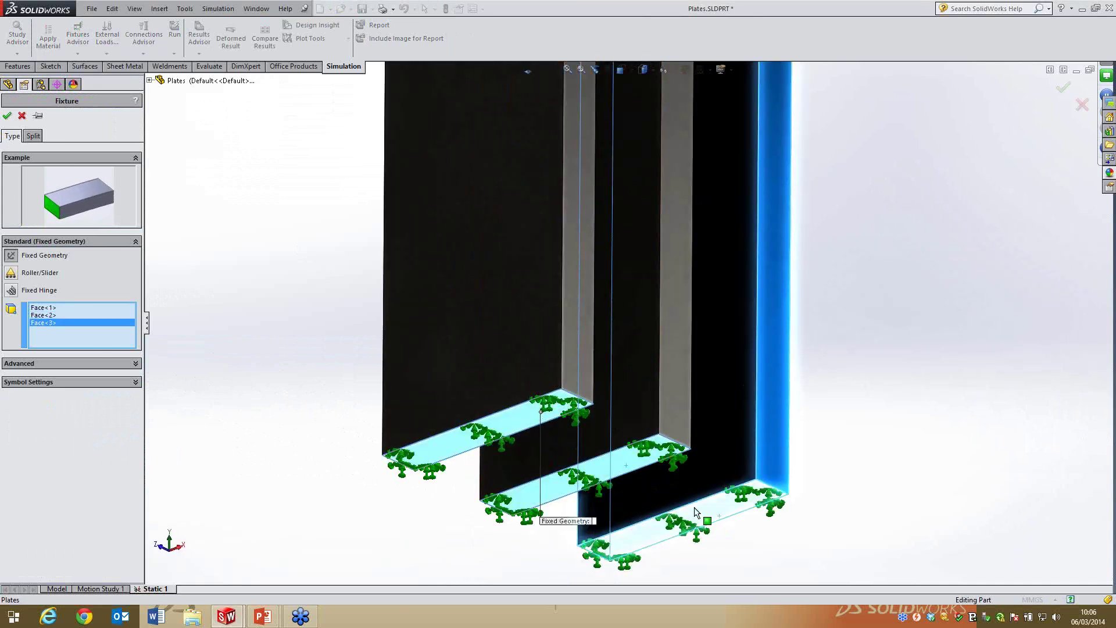
scroll(408, 402, up, 1)
scroll(408, 402, up, 4)
middle_drag(467, 215, 648, 459)
scroll(730, 122, up, 2)
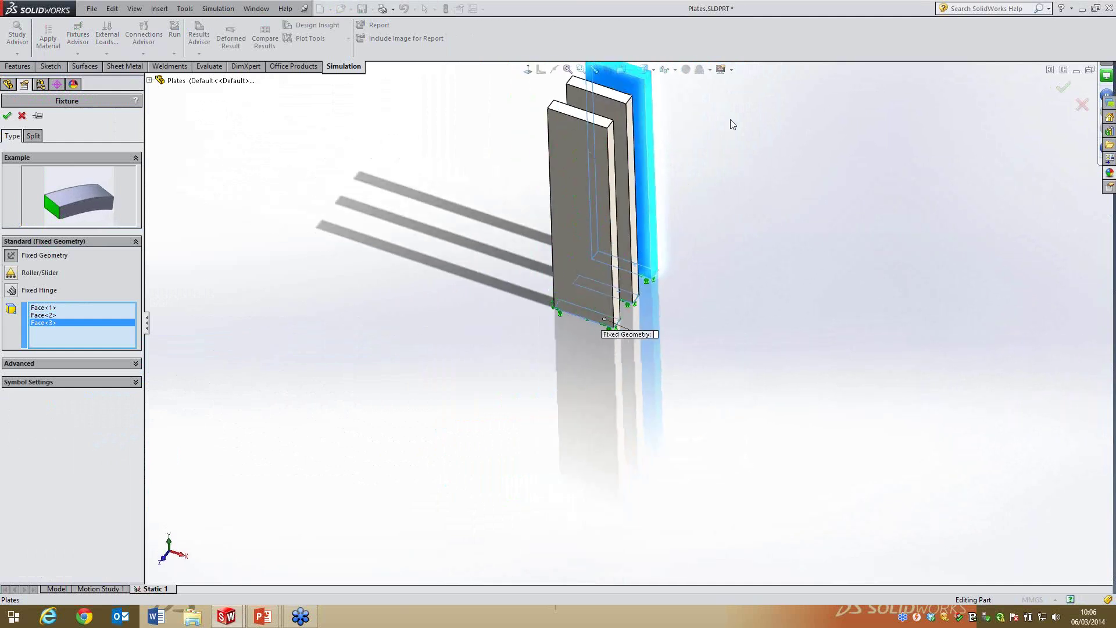
scroll(731, 121, down, 2)
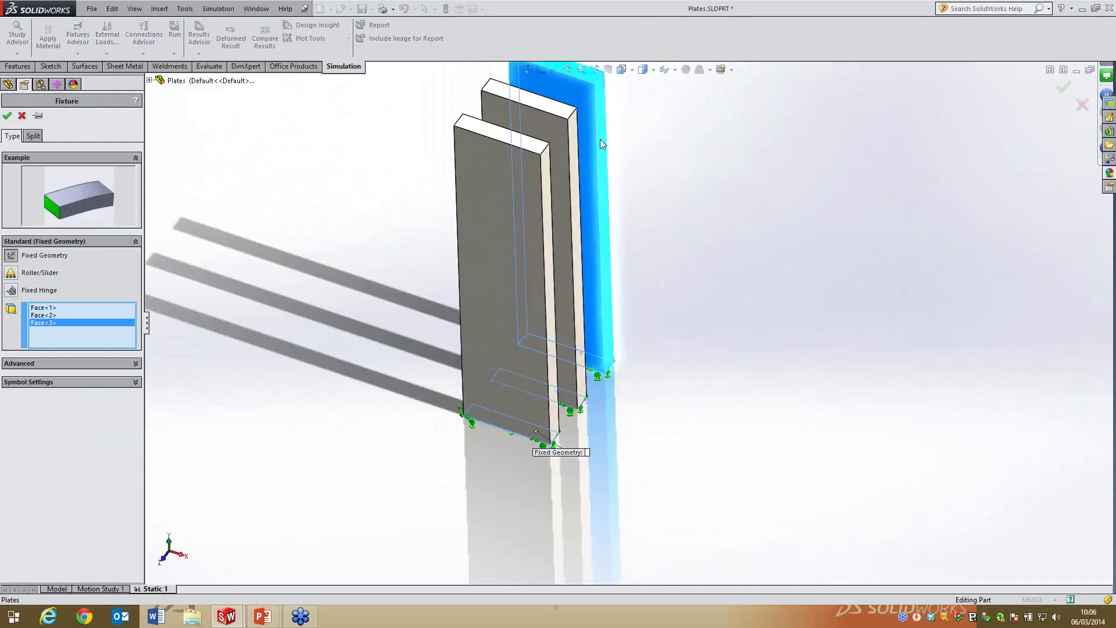
click(7, 115)
Start a Temperature external load and clear the front plate's face from its face selection
click(479, 357)
scroll(444, 294, up, 2)
middle_drag(443, 294, 643, 493)
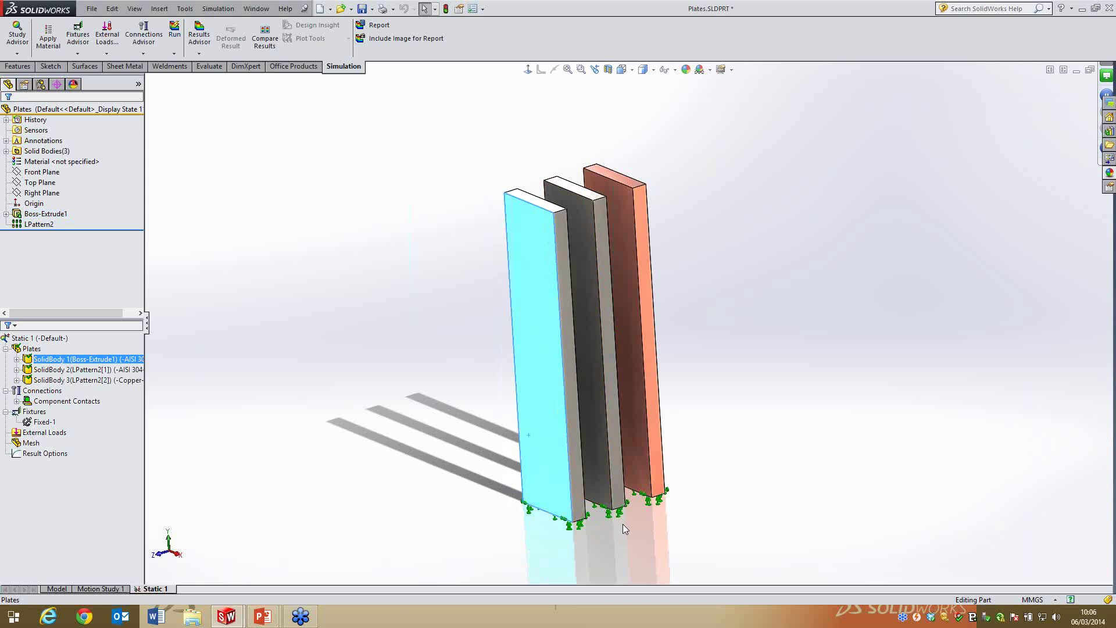
middle_drag(450, 371, 457, 395)
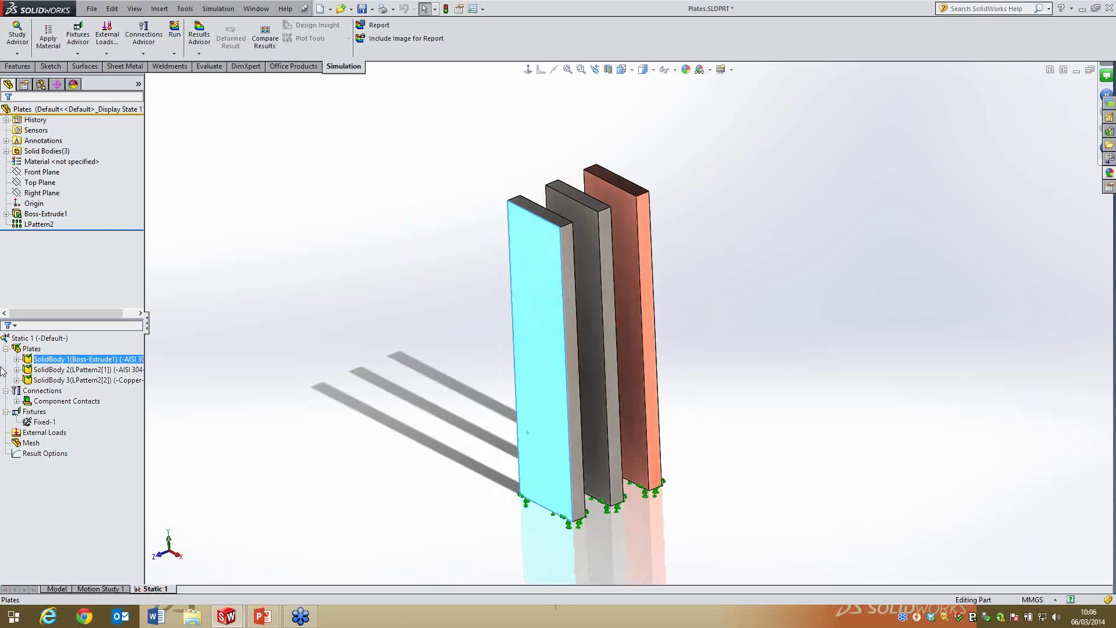
right_click(48, 433)
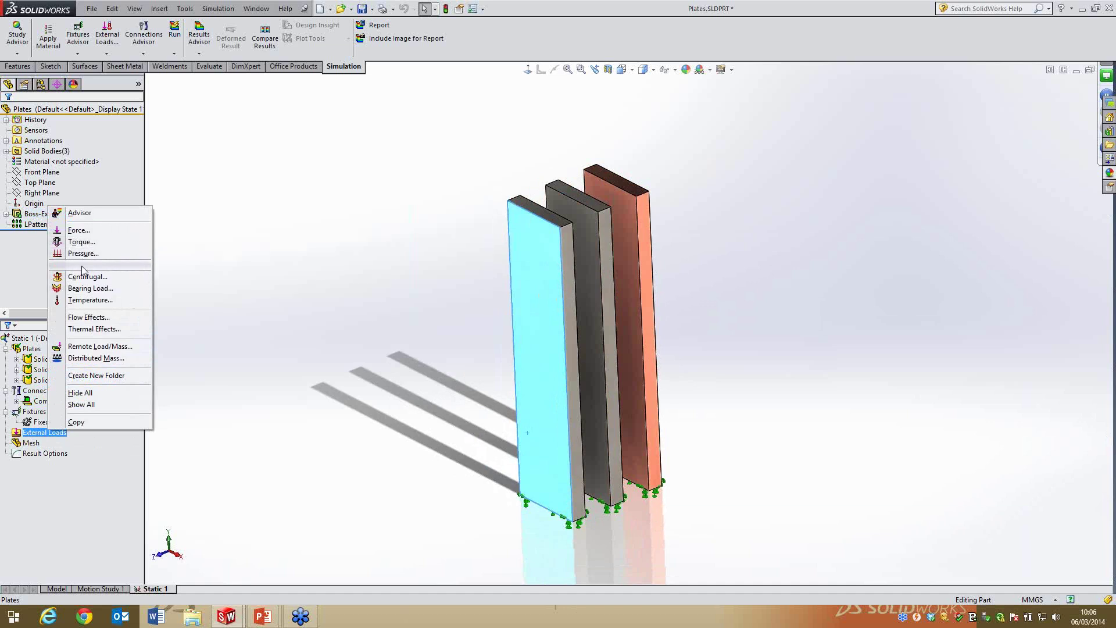
click(90, 299)
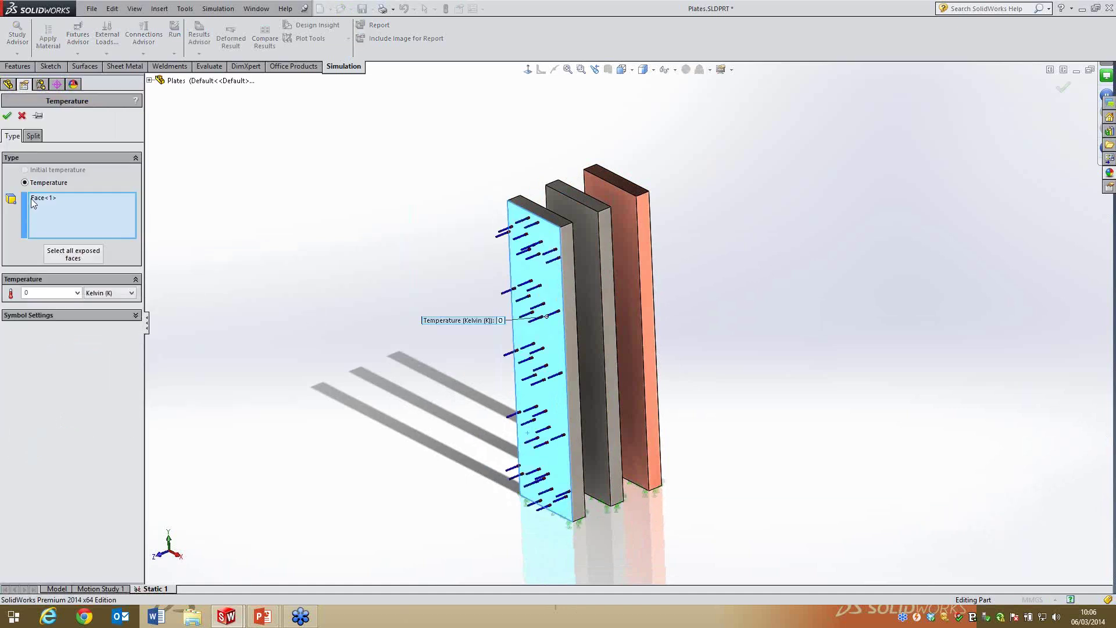
right_click(59, 207)
click(79, 214)
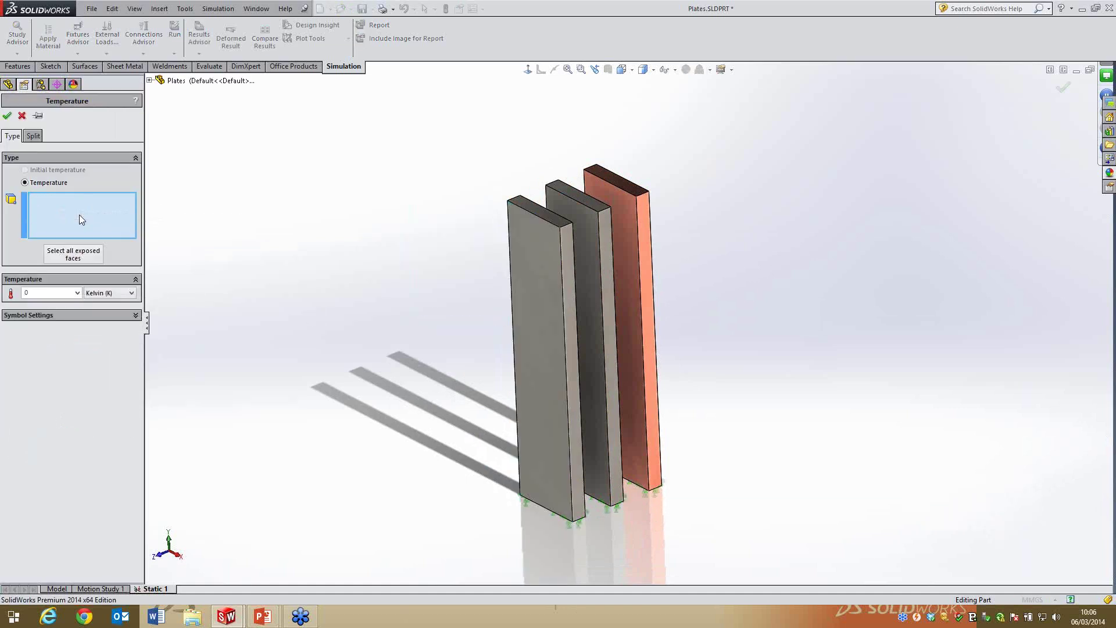
Select the top, front, back and both side faces of the middle and rear plates for the temperature load
scroll(575, 230, down, 5)
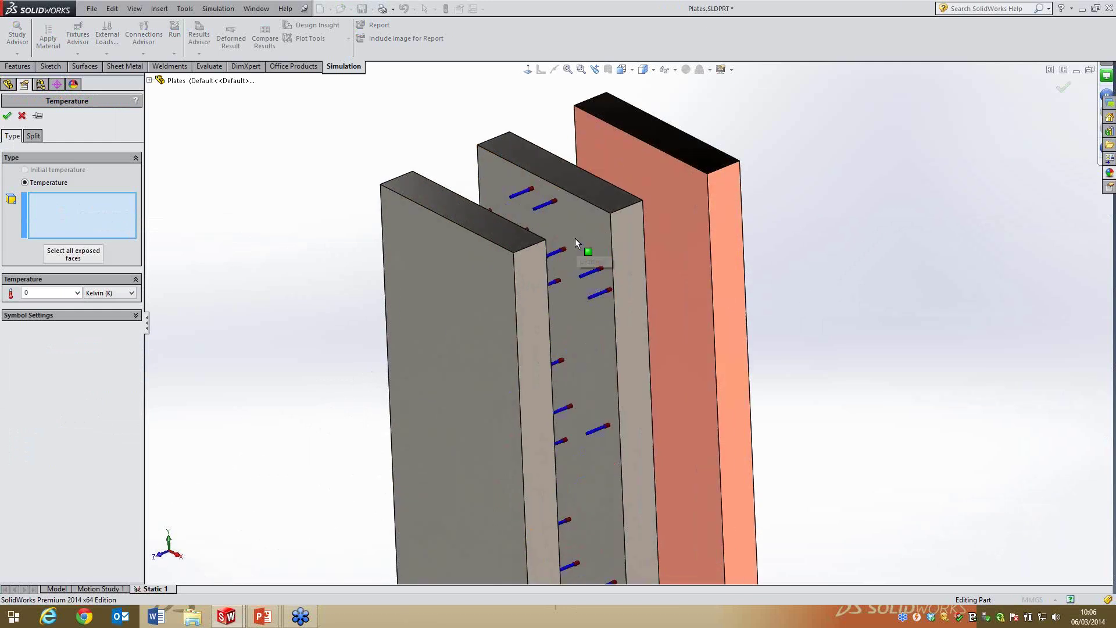
click(568, 230)
click(593, 183)
click(636, 252)
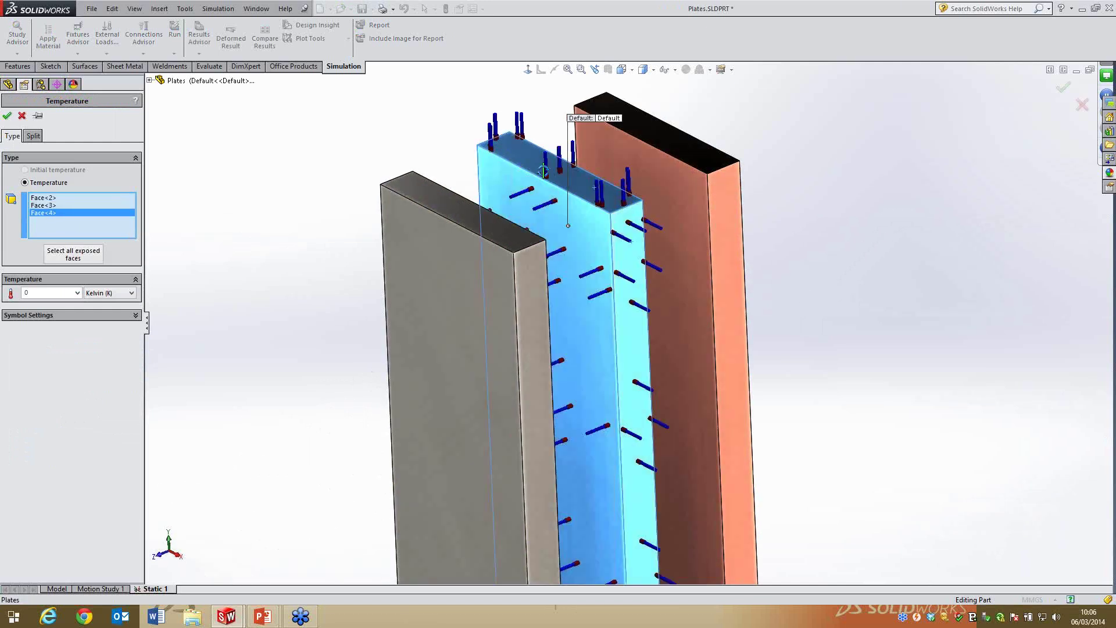
middle_drag(636, 252, 529, 250)
click(464, 152)
middle_drag(464, 153, 372, 223)
click(591, 174)
middle_drag(592, 175, 678, 194)
click(599, 168)
click(706, 220)
click(678, 194)
middle_drag(673, 294, 744, 248)
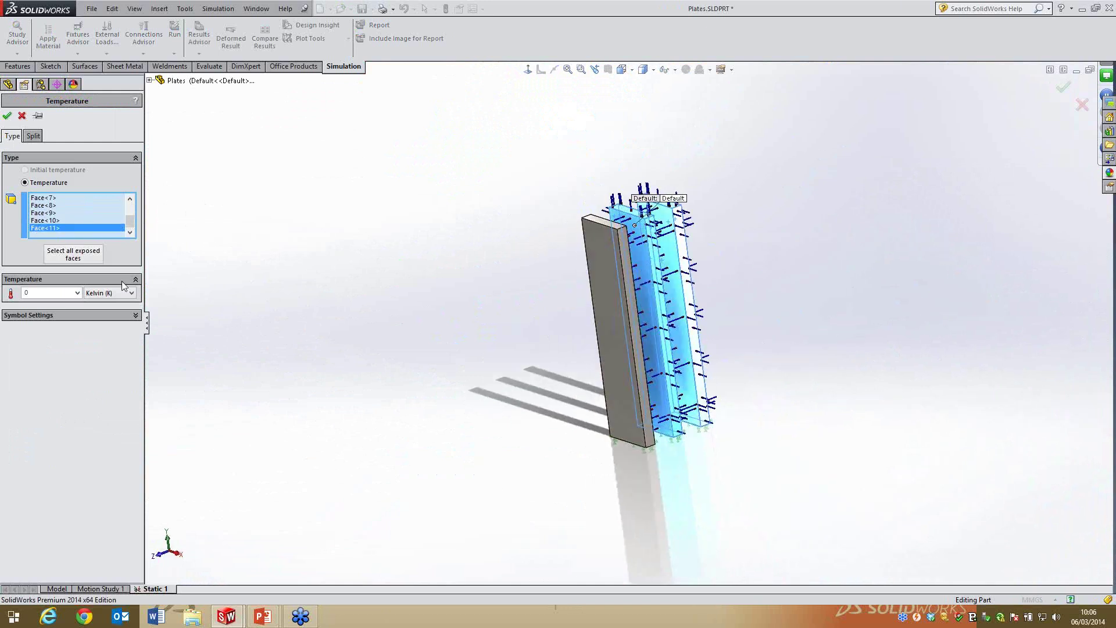
Set the temperature load to 100 Celsius and apply it to the selected faces
click(81, 292)
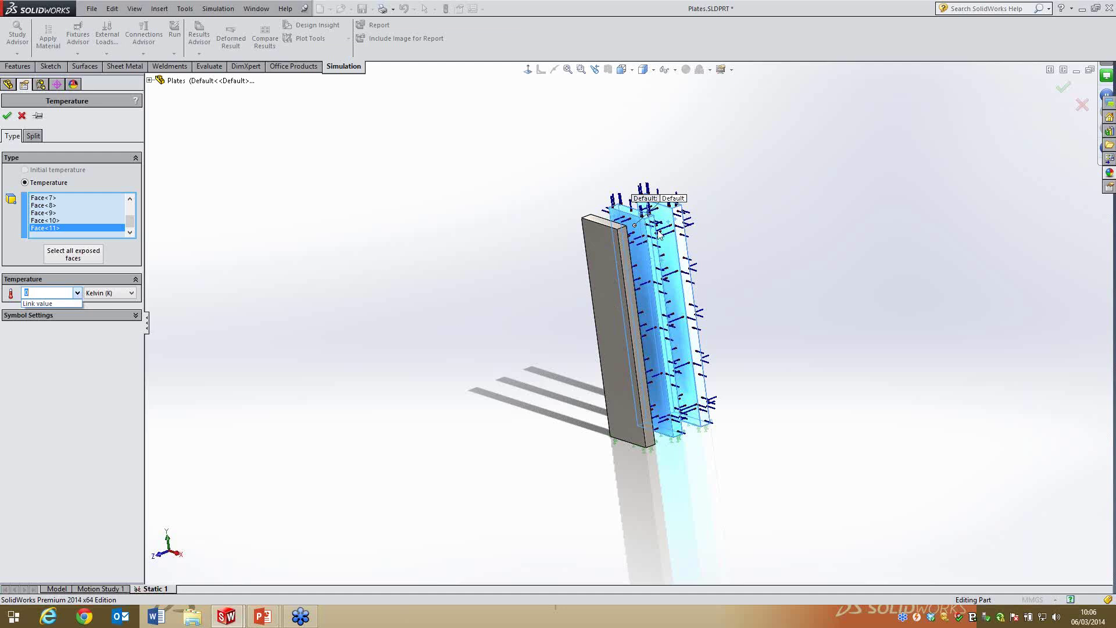
click(104, 293)
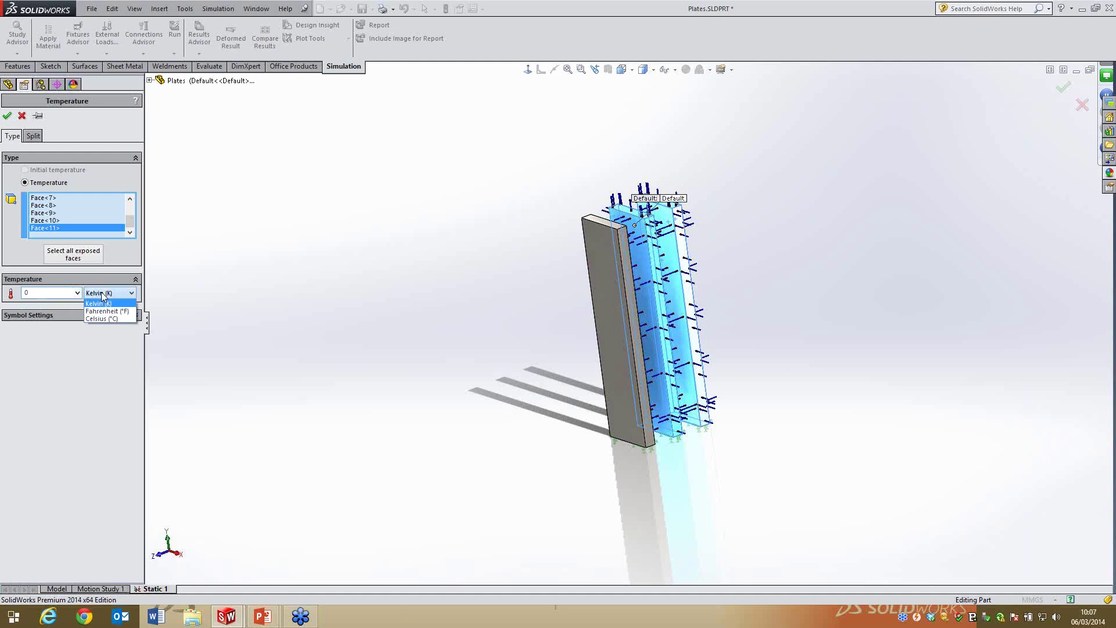
click(102, 317)
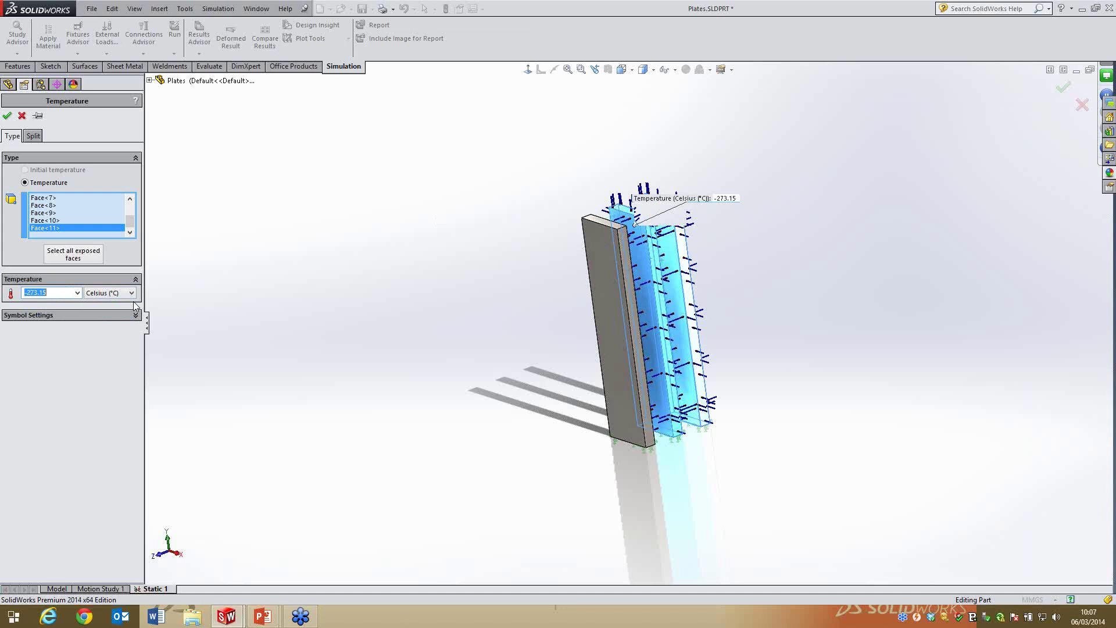
text(30)
key(BackSpace)
key(BackSpace)
text(100)
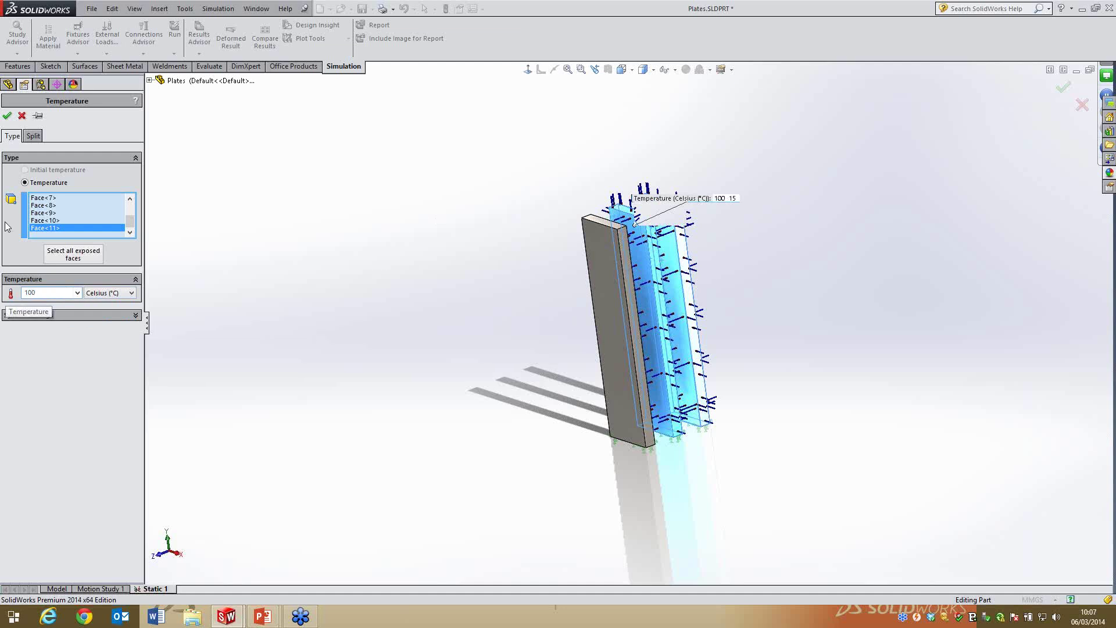
click(7, 115)
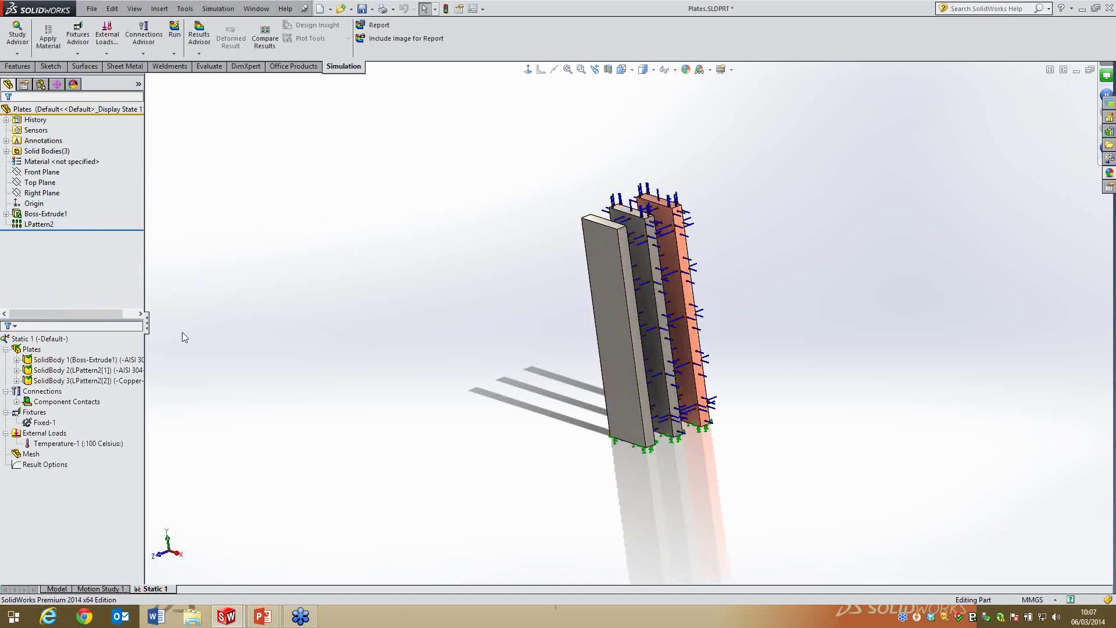
right_click(46, 341)
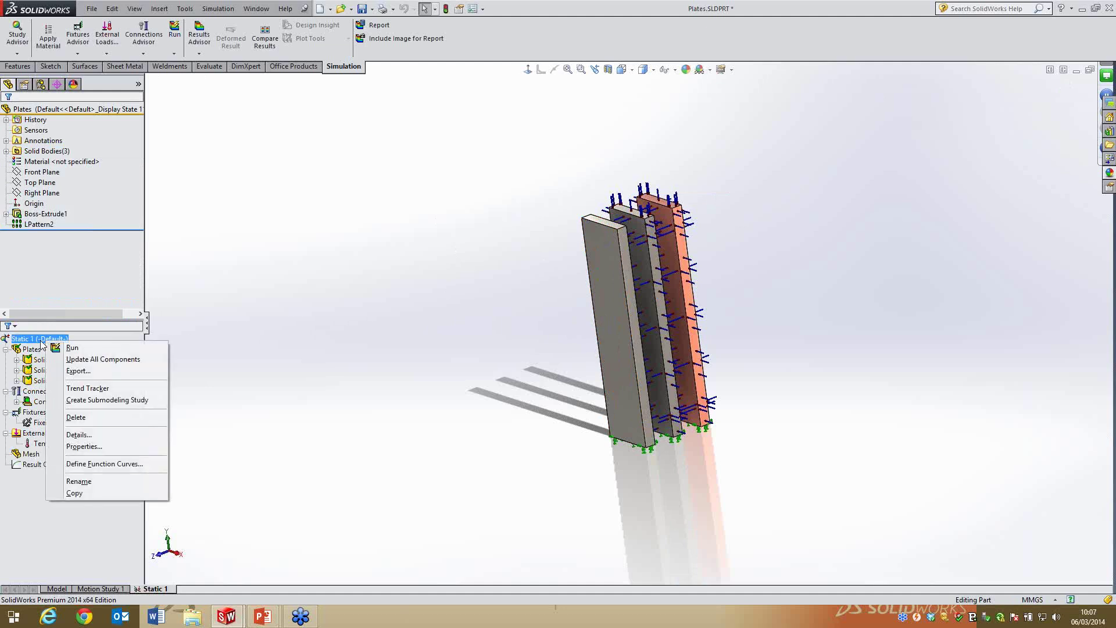
click(38, 443)
click(221, 441)
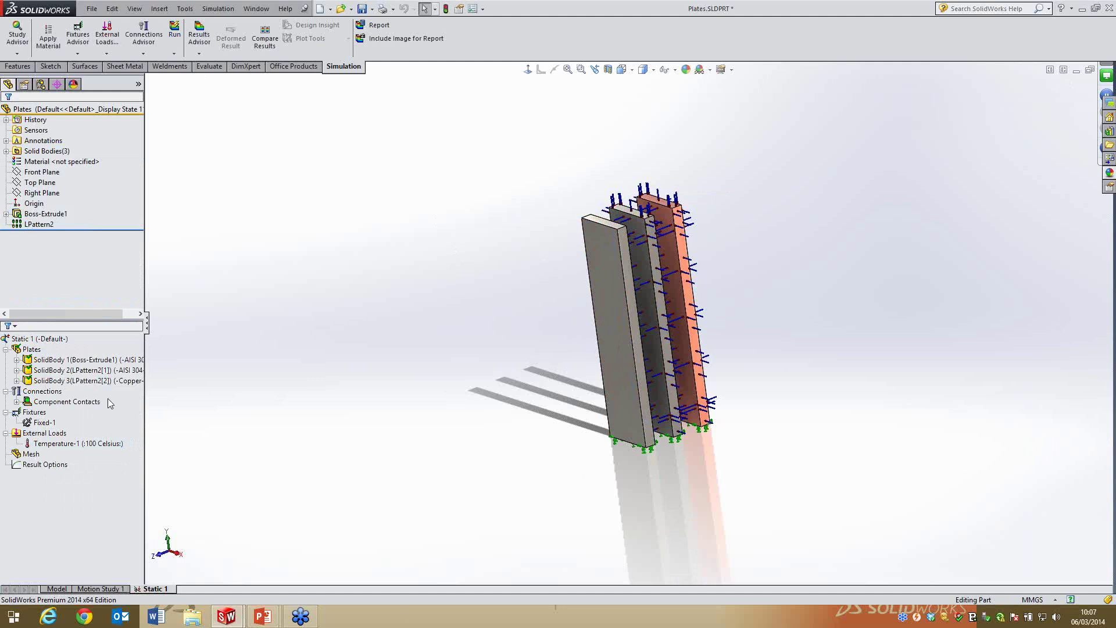
Set the reference temperature at zero strain to 21 Celsius in the Static 1 study's flow/thermal effects properties
scroll(667, 259, down, 3)
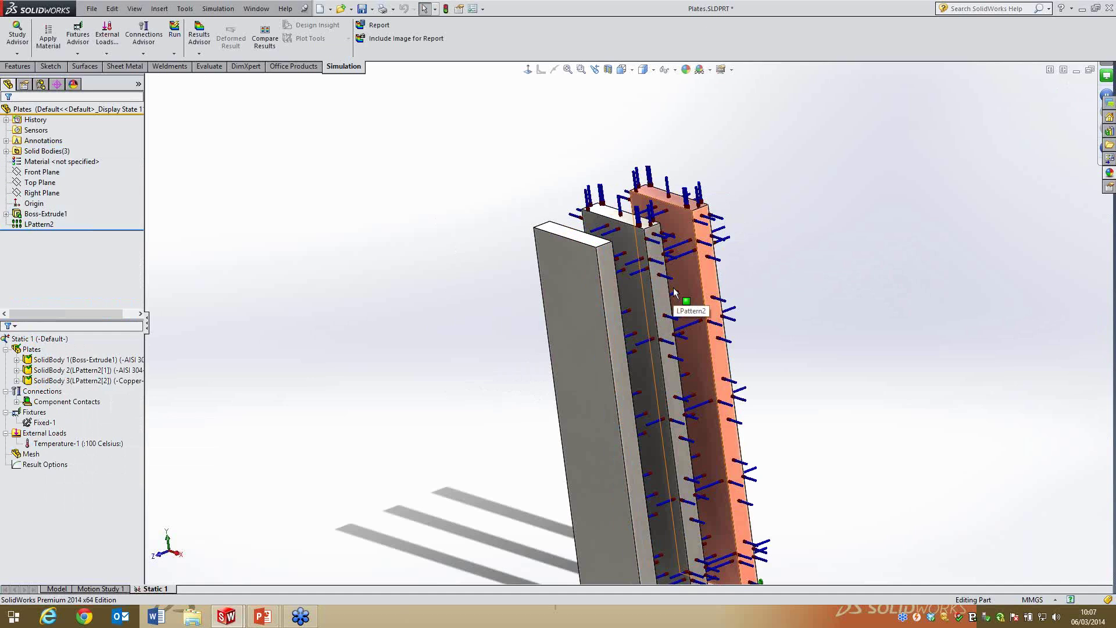
right_click(50, 339)
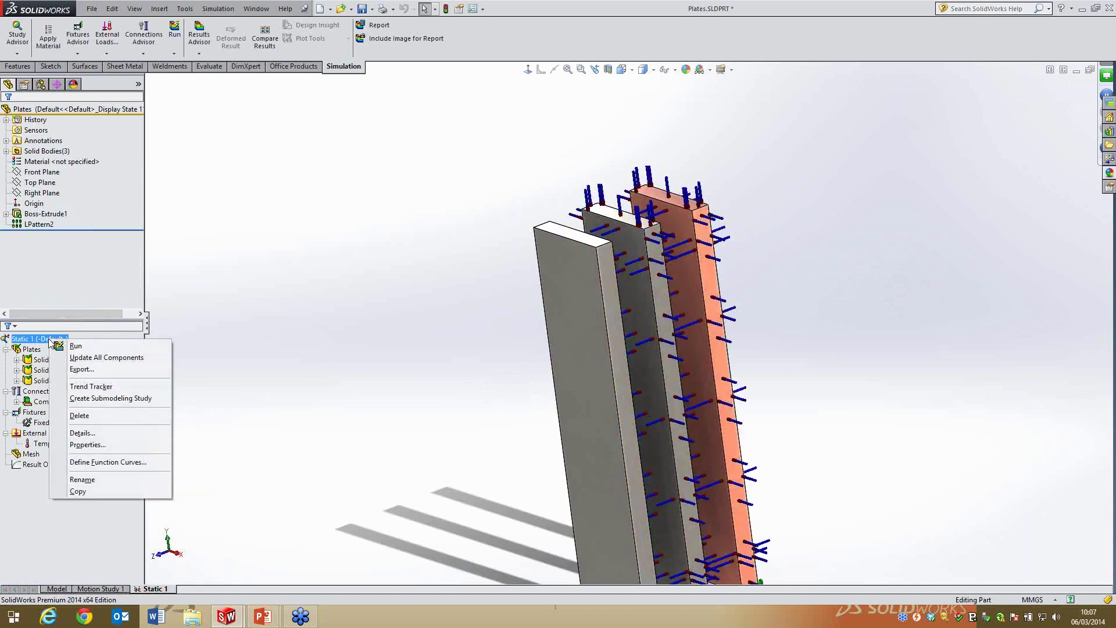
click(105, 446)
click(534, 150)
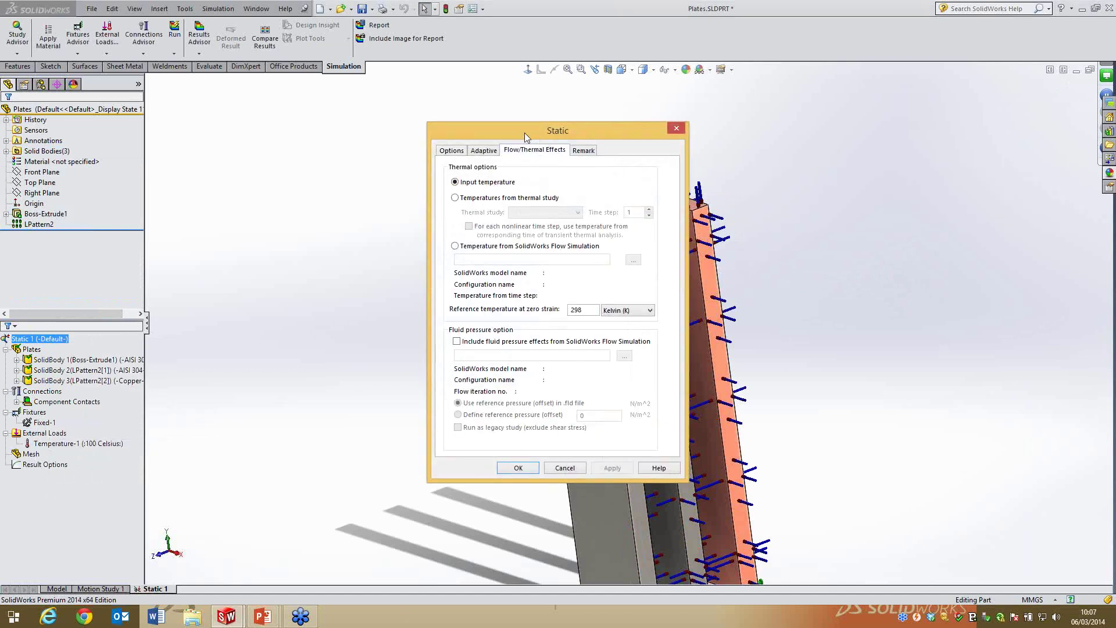
drag(525, 136, 420, 131)
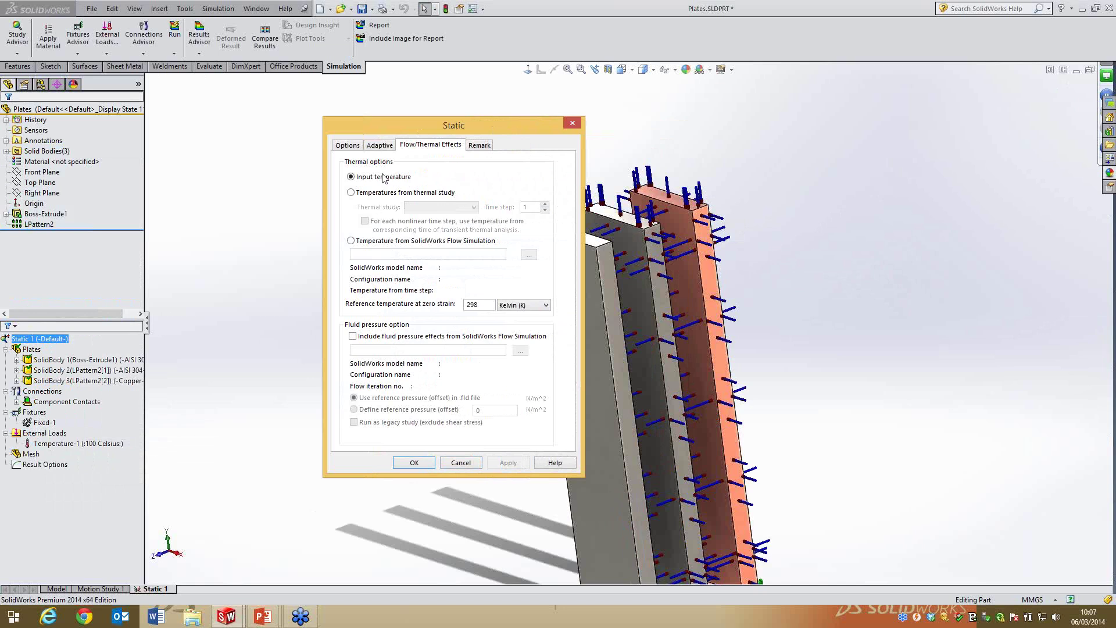
click(355, 148)
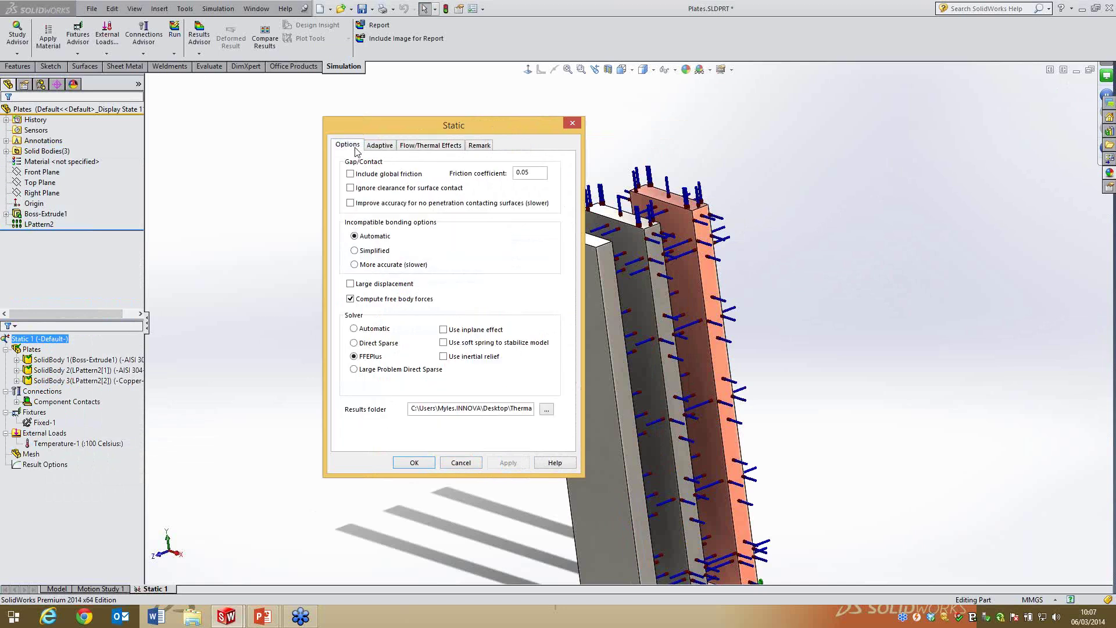
click(390, 149)
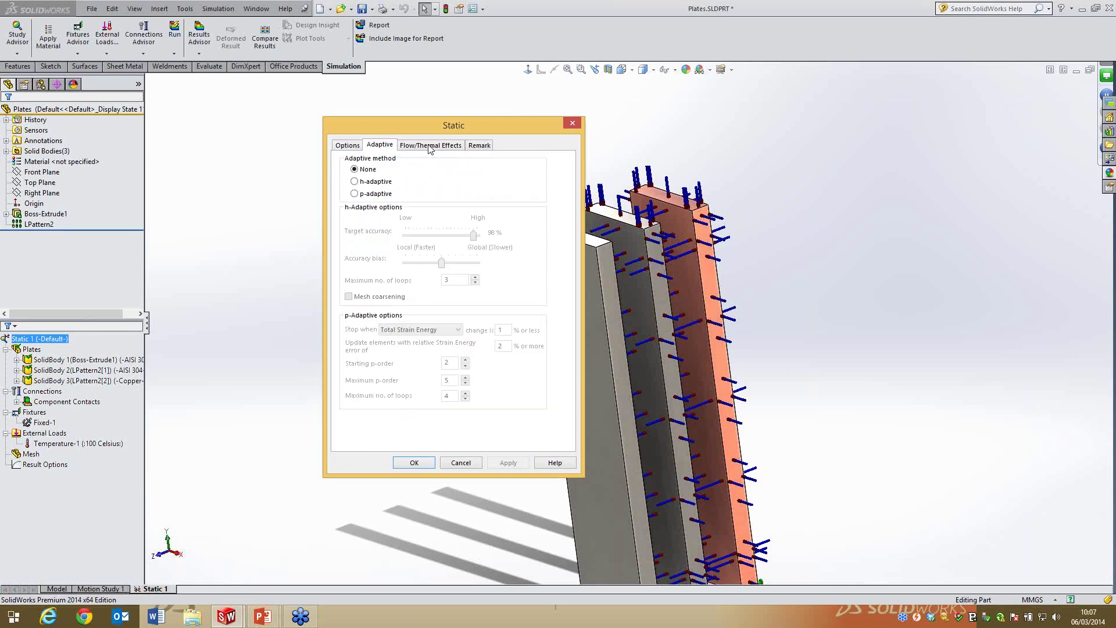
click(430, 148)
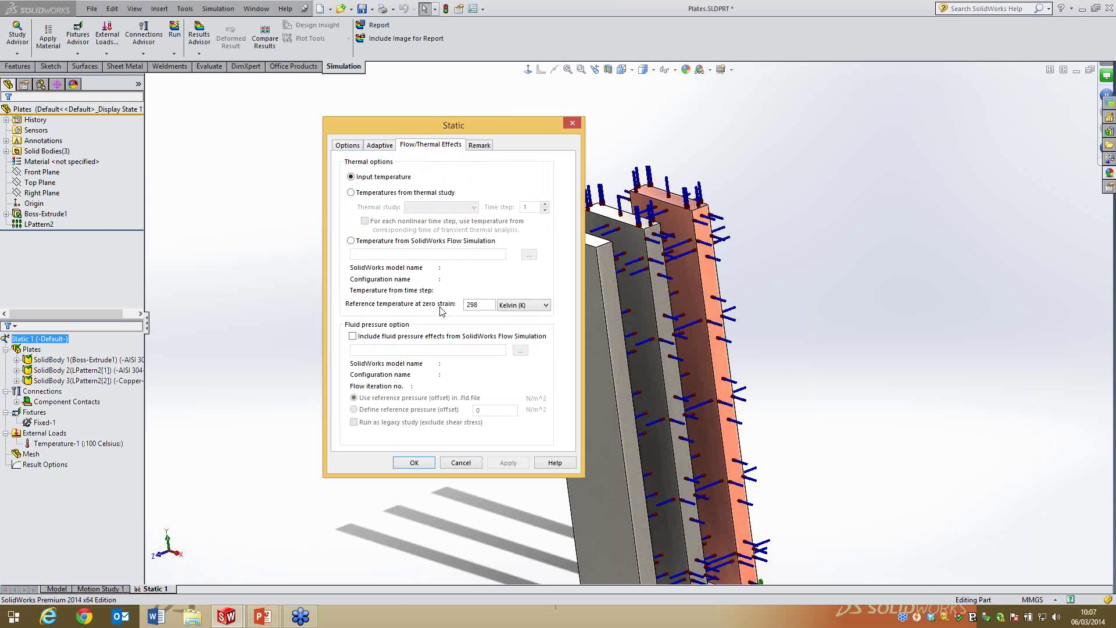
click(518, 305)
click(515, 331)
drag(485, 304, 448, 308)
text(21)
click(408, 464)
Create a solid mesh of the three plates with the default mesh density
scroll(652, 359, up, 3)
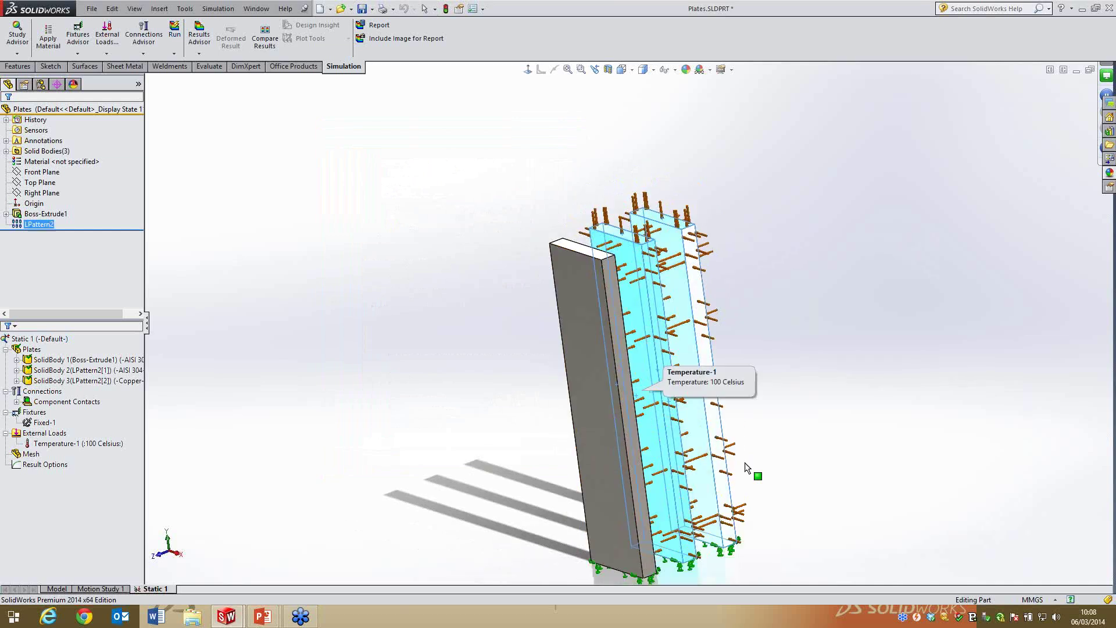
scroll(716, 435, down, 2)
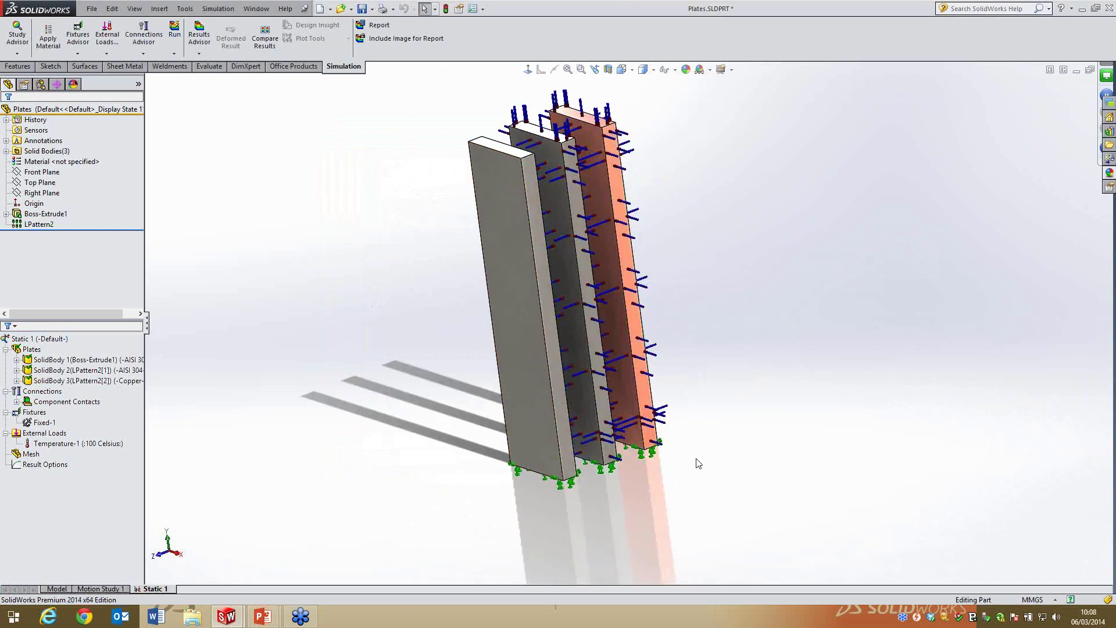
middle_drag(641, 310, 639, 355)
scroll(678, 214, down, 1)
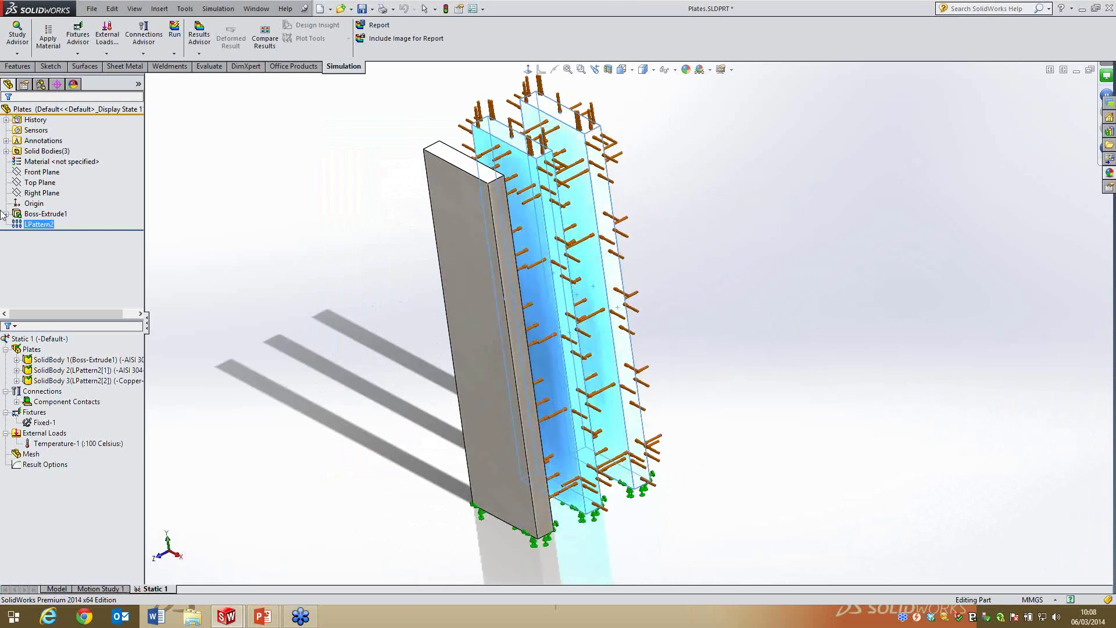
click(30, 456)
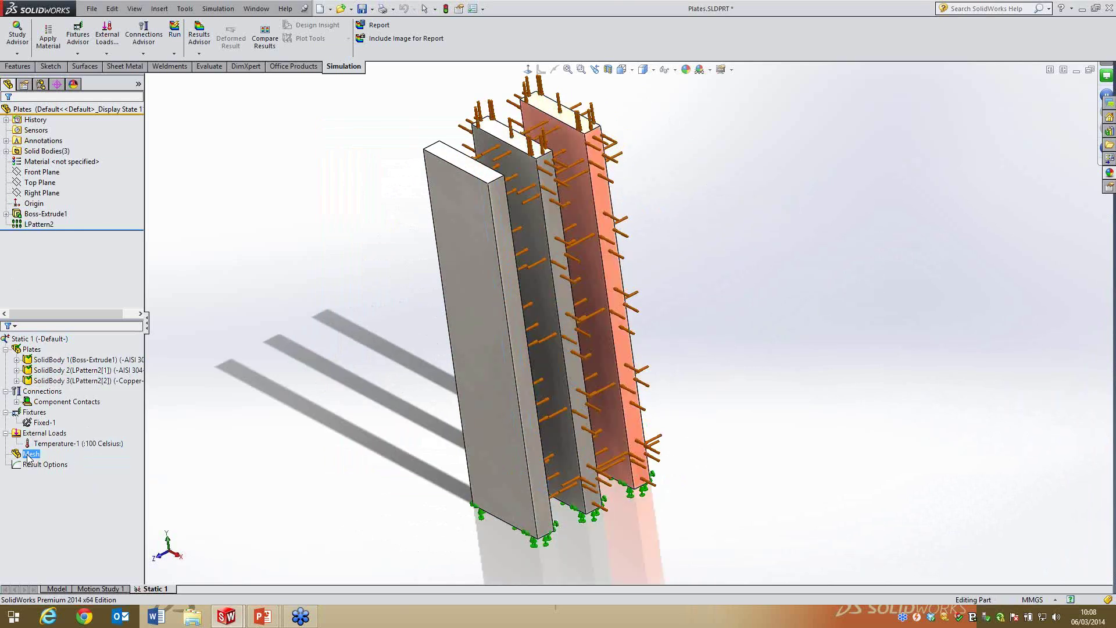
right_click(29, 456)
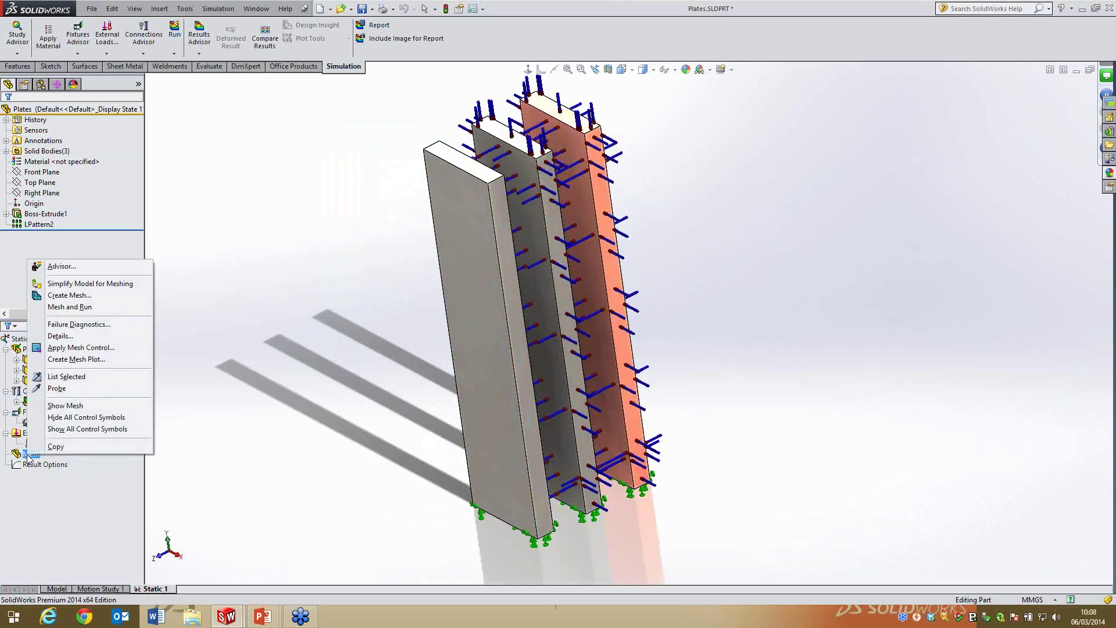
click(72, 296)
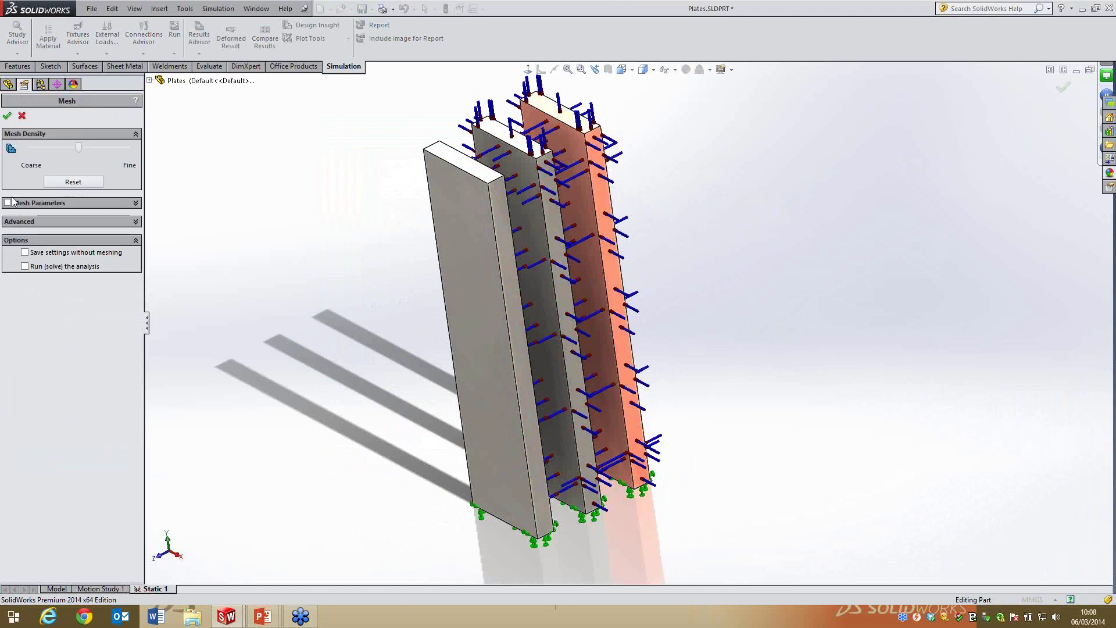
click(8, 116)
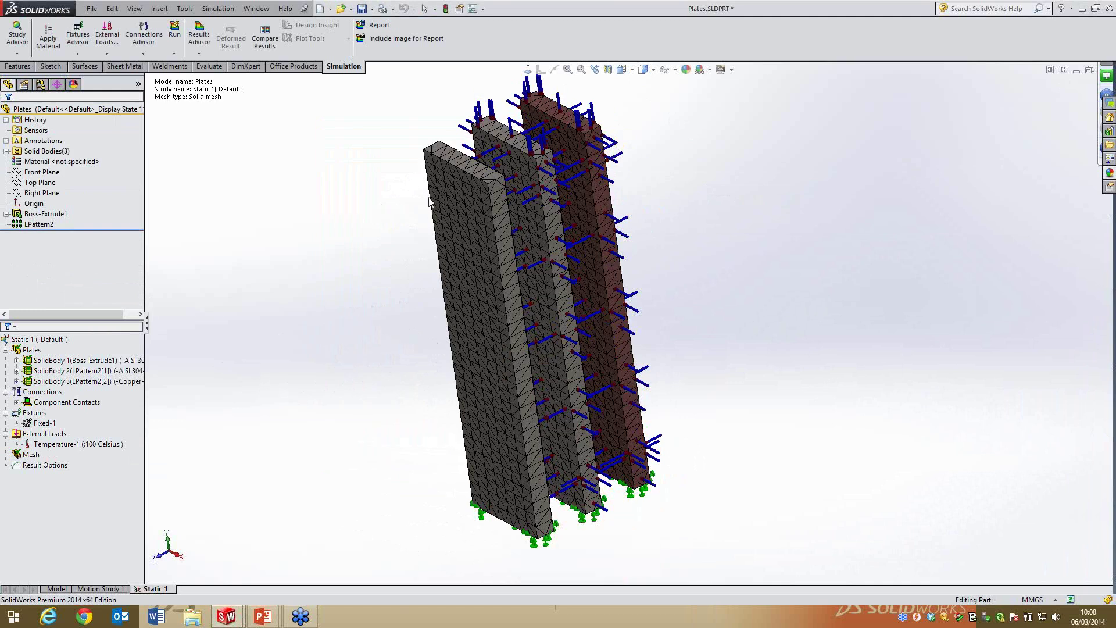
Run the Static 1 study on the meshed plates
scroll(585, 289, down, 5)
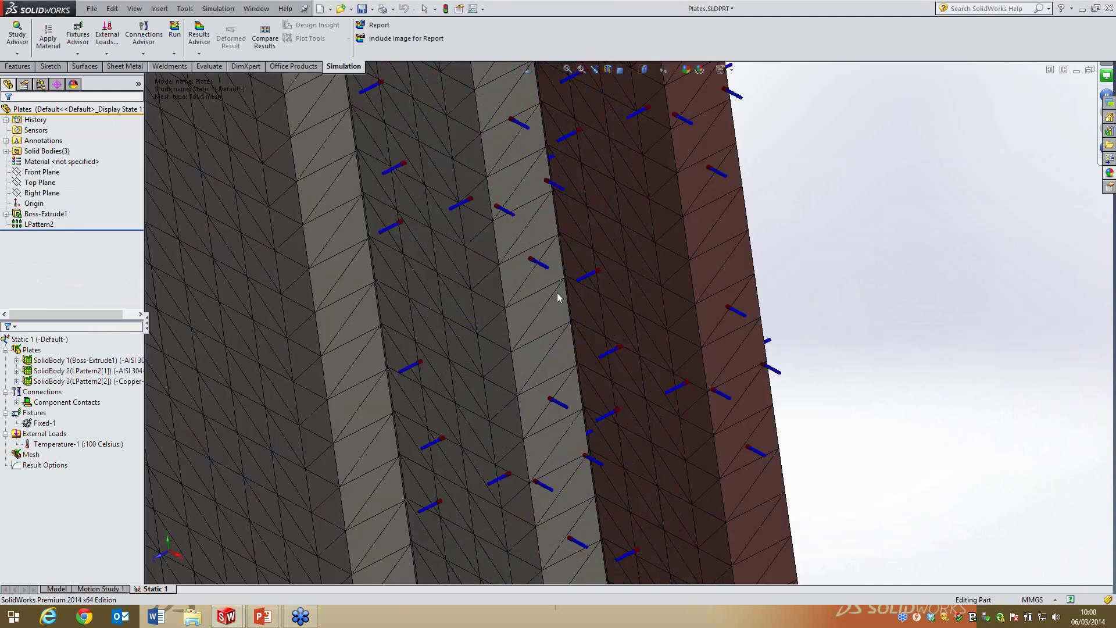
scroll(496, 395, up, 6)
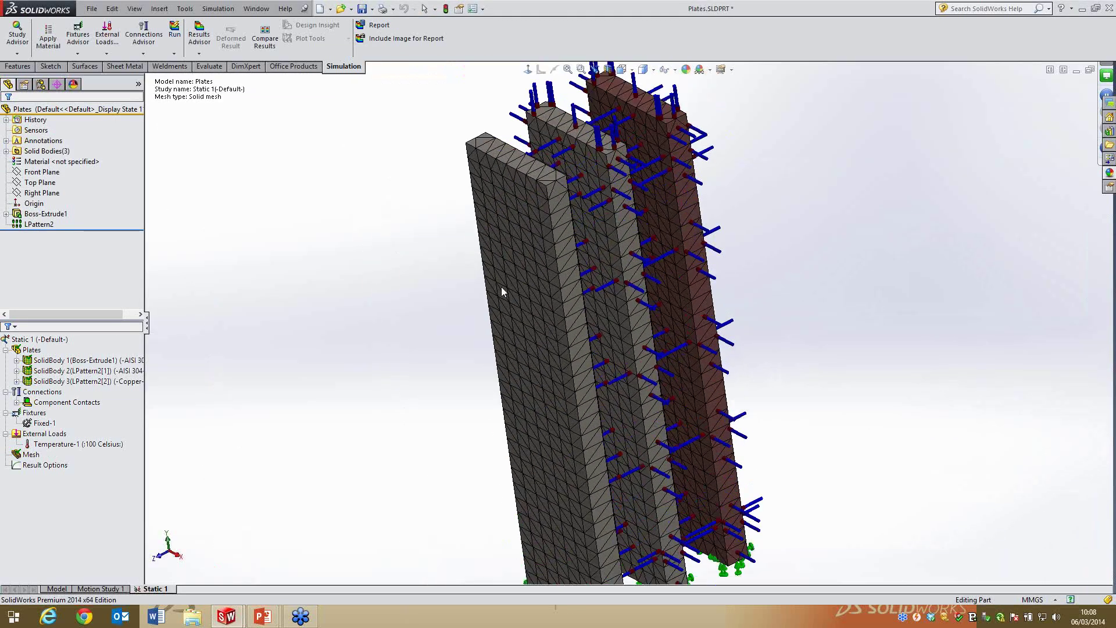
middle_drag(426, 308, 431, 338)
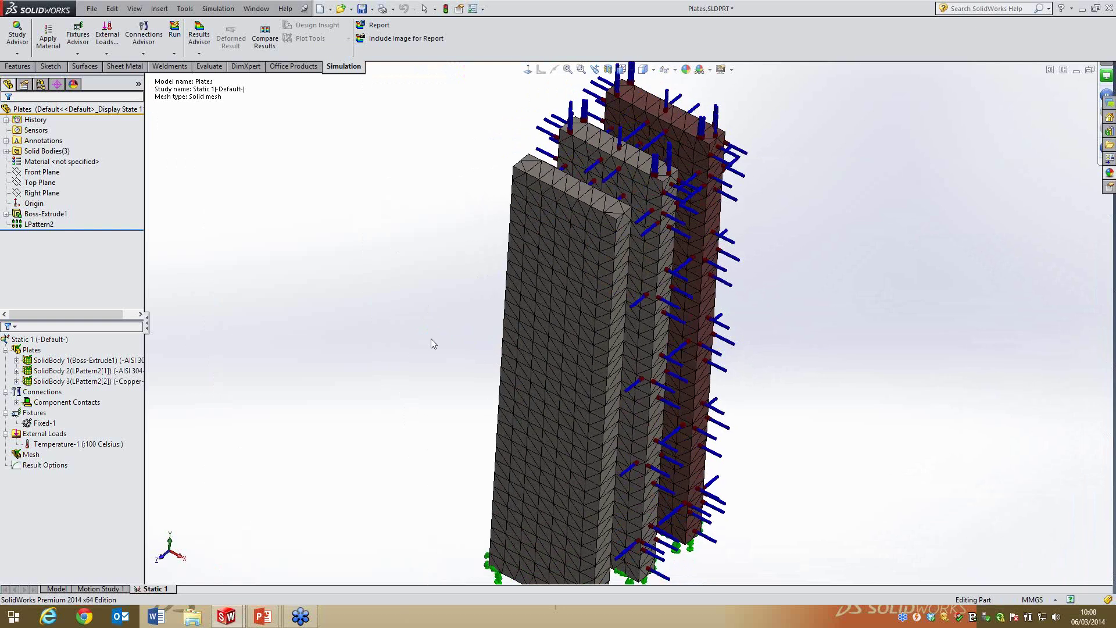
scroll(559, 344, up, 3)
scroll(721, 333, down, 1)
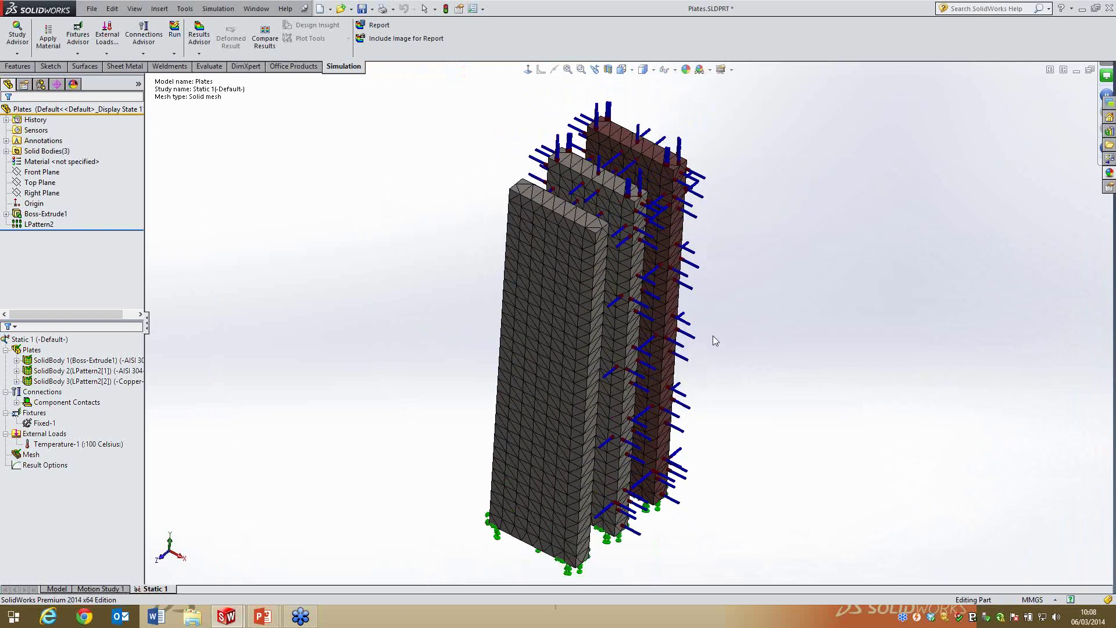
right_click(58, 339)
click(87, 349)
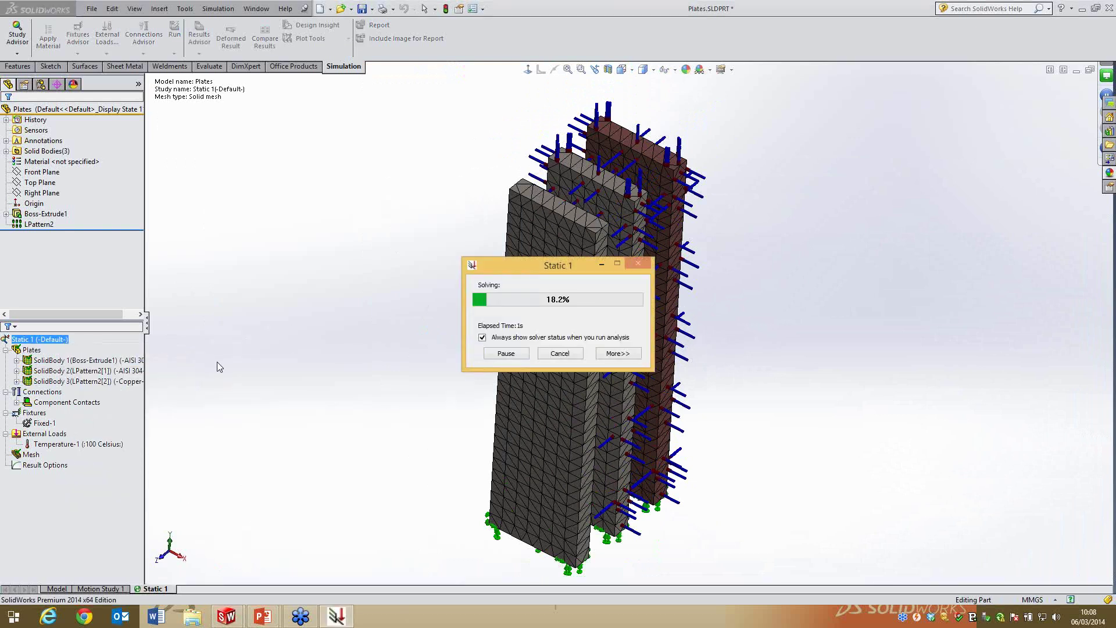
middle_drag(438, 238, 365, 145)
mouse_move(421, 231)
middle_down()
mouse_move(441, 192)
mouse_move(423, 240)
middle_up()
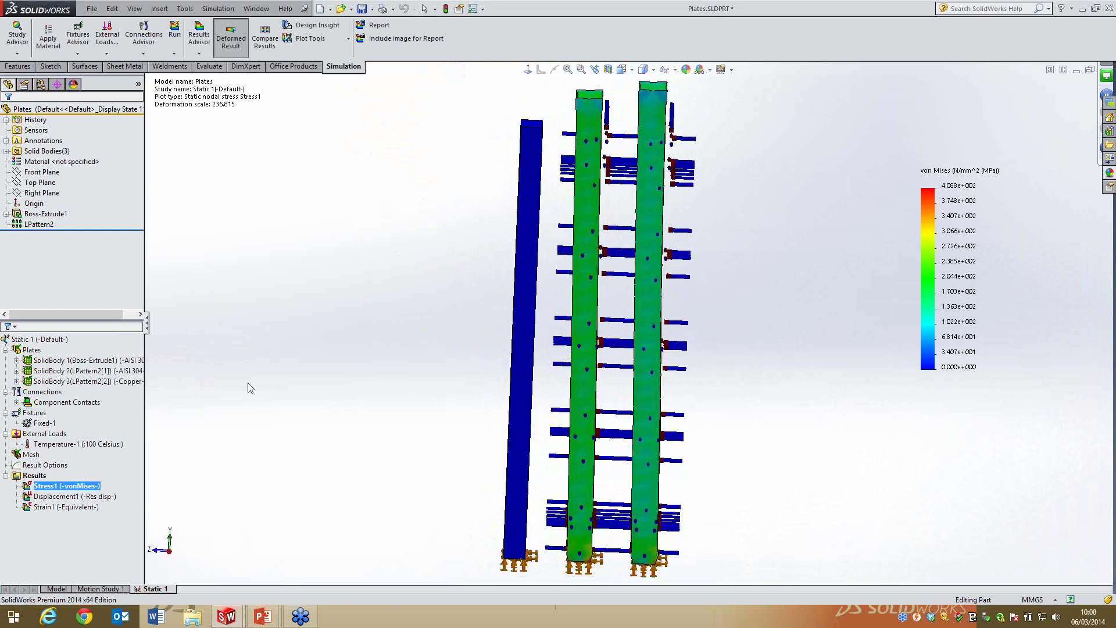
Examine the von Mises stress distribution on the deformed plates, from their free tops down to the fixed bottom faces
scroll(633, 114, down, 3)
middle_drag(565, 136, 561, 127)
scroll(560, 197, up, 3)
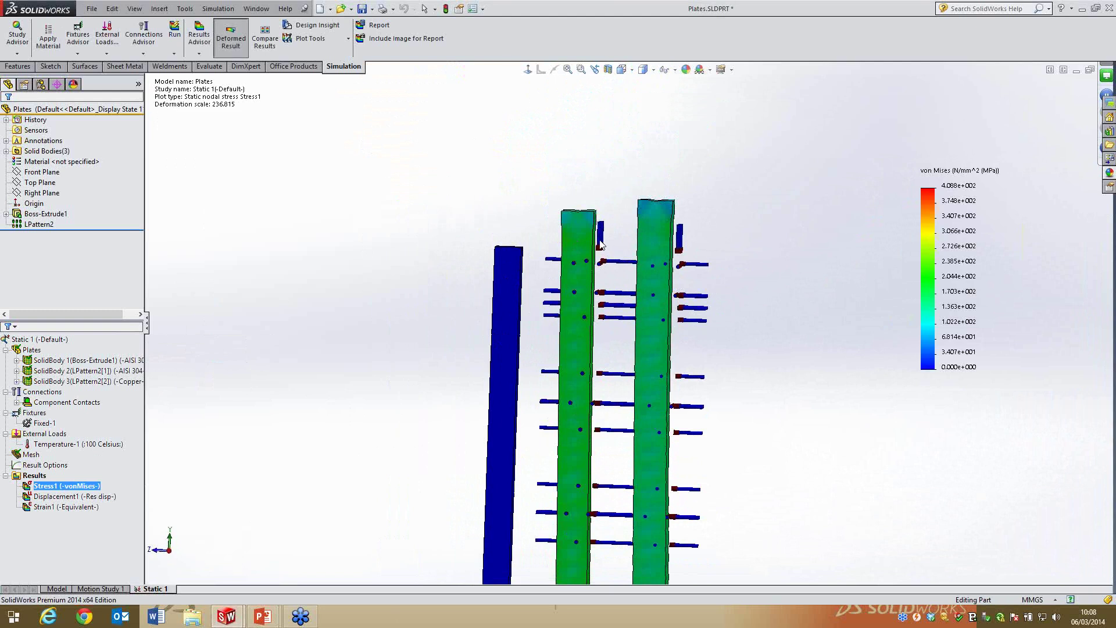
middle_drag(426, 236, 681, 406)
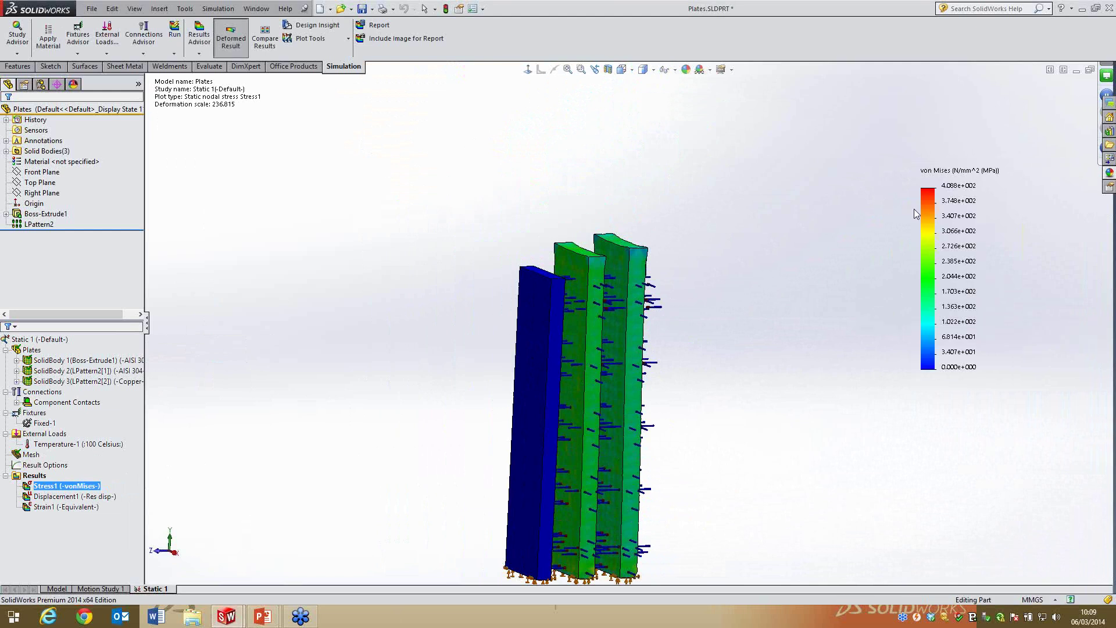
middle_drag(626, 565, 625, 498)
scroll(621, 512, up, 2)
scroll(620, 514, down, 8)
middle_drag(572, 451, 512, 415)
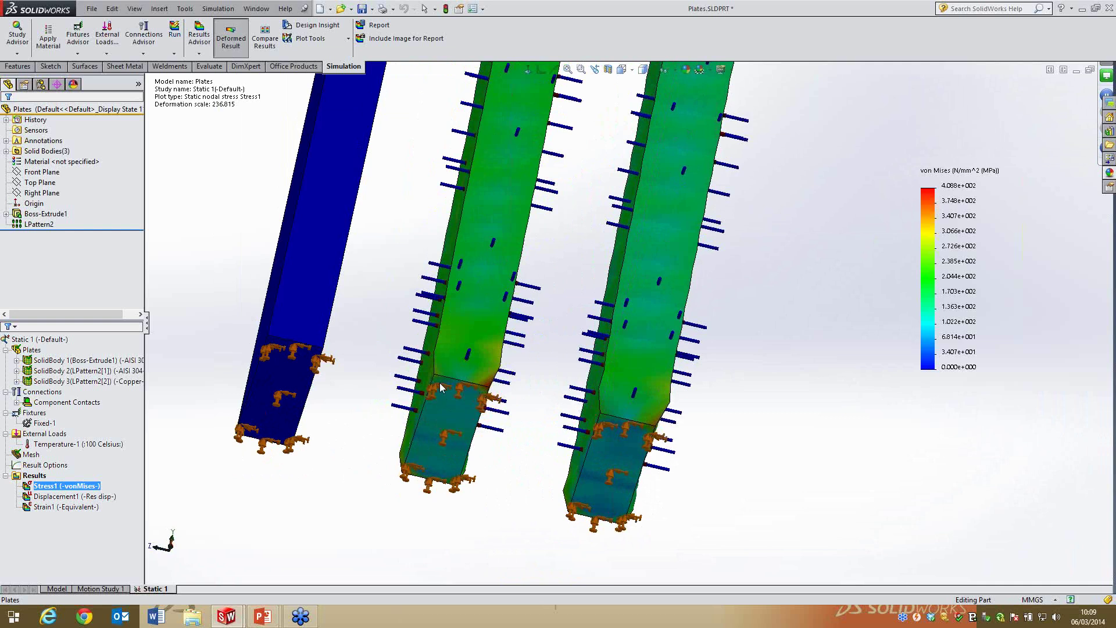
middle_drag(481, 319, 469, 378)
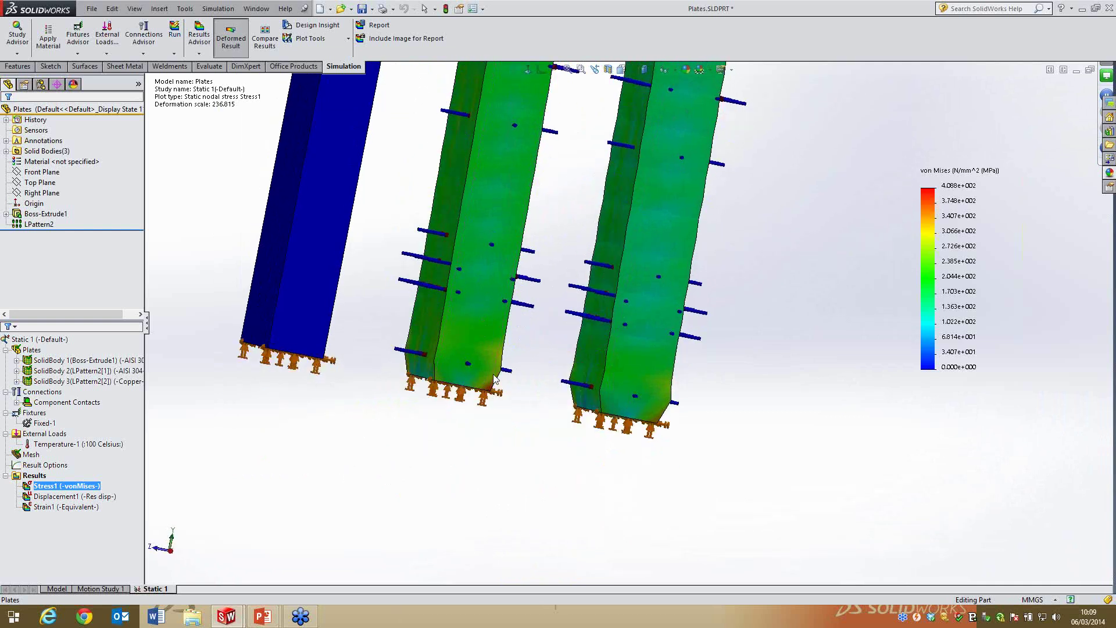
middle_drag(539, 299, 529, 282)
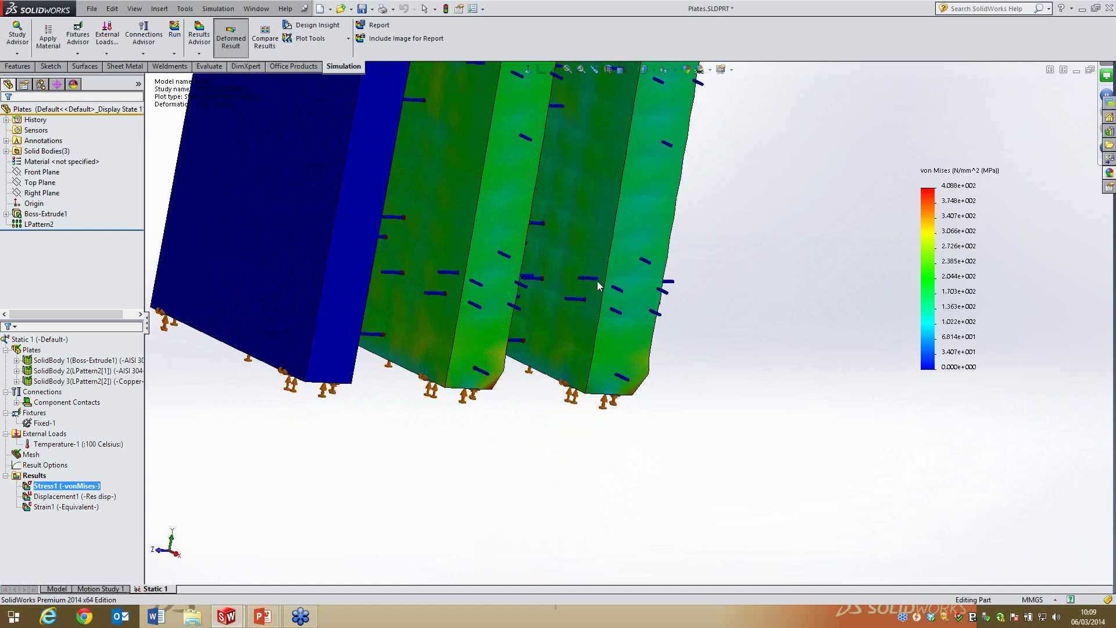
scroll(596, 280, up, 3)
scroll(596, 281, up, 4)
scroll(621, 160, down, 2)
scroll(621, 160, up, 2)
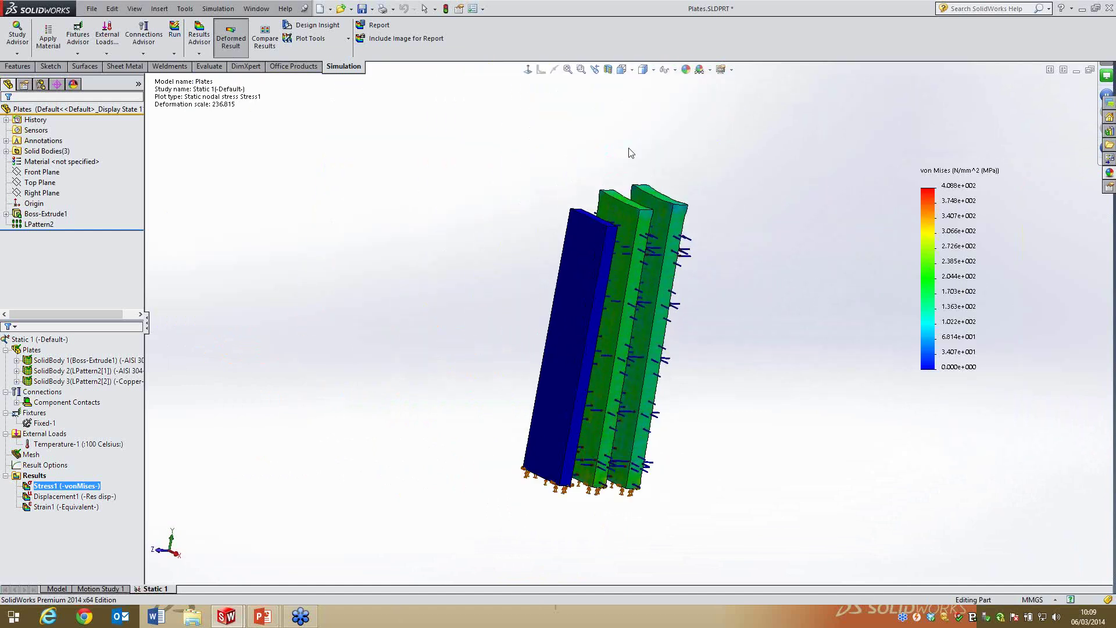
Display the Displacement1 resultant displacement plot and compare the deformation at the tops of the three plates
scroll(630, 150, down, 1)
double_click(70, 495)
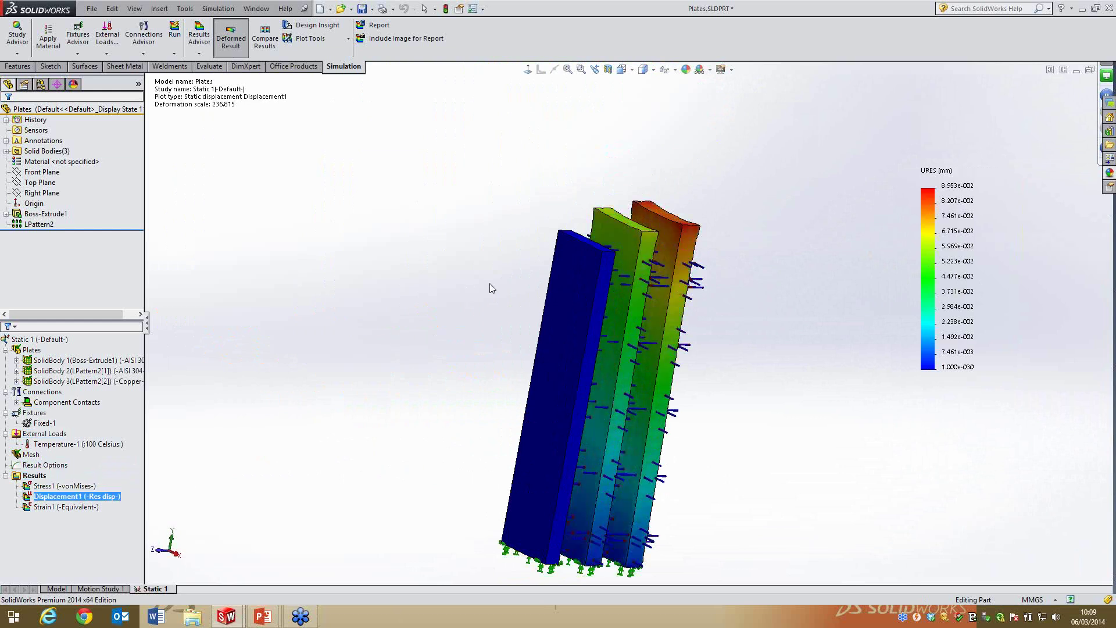
middle_drag(506, 273, 476, 242)
scroll(664, 236, down, 3)
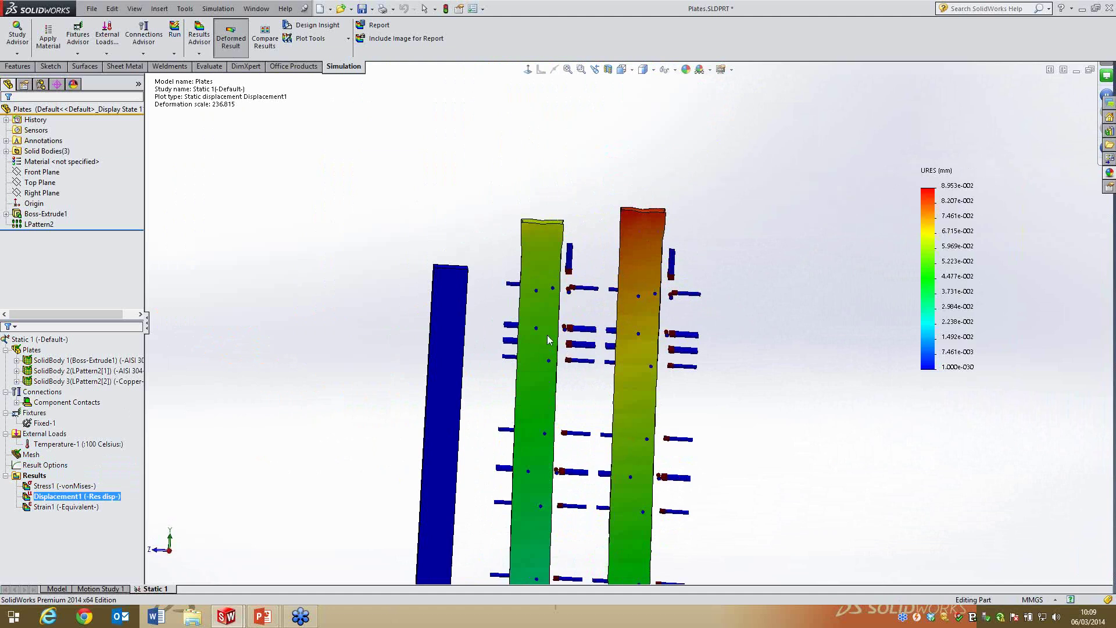
middle_drag(501, 263, 434, 269)
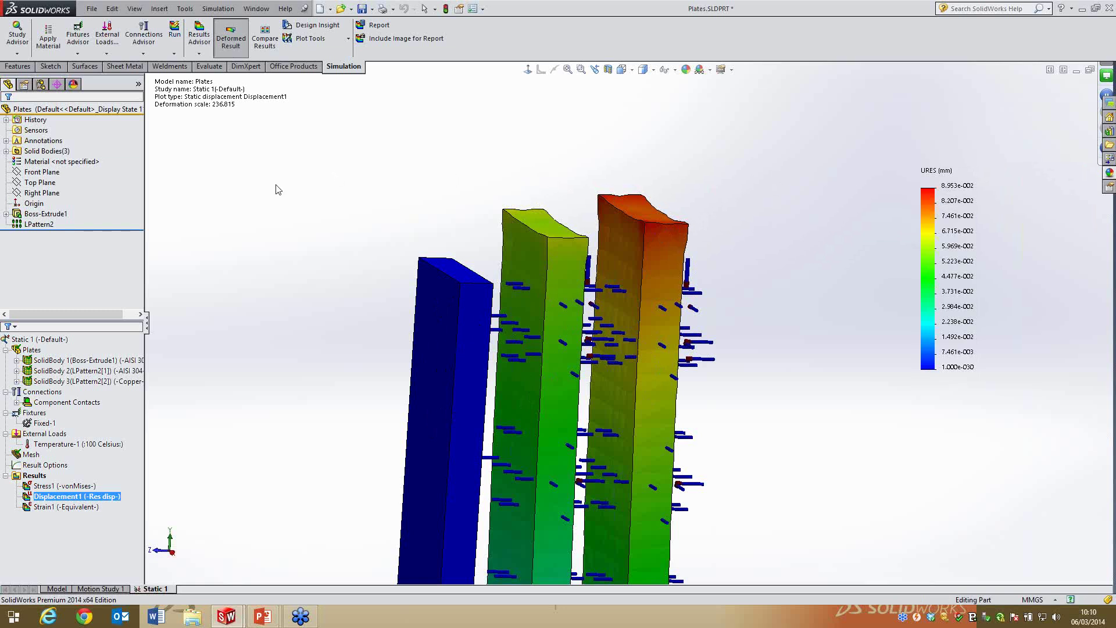
middle_drag(546, 145, 617, 222)
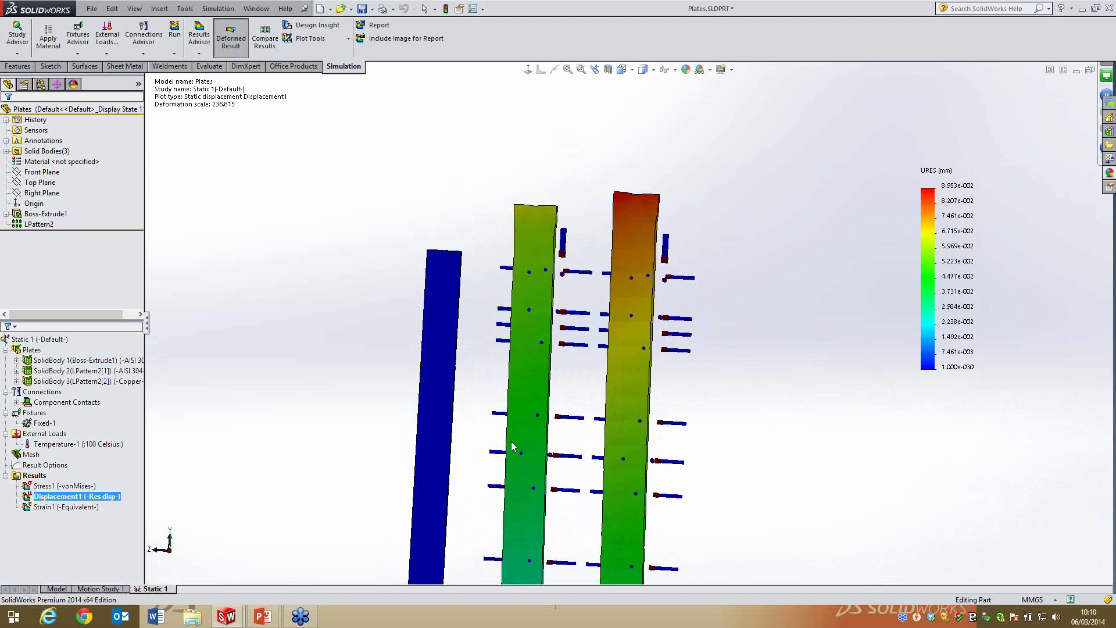
middle_drag(411, 227, 678, 214)
scroll(677, 209, up, 3)
scroll(516, 173, down, 5)
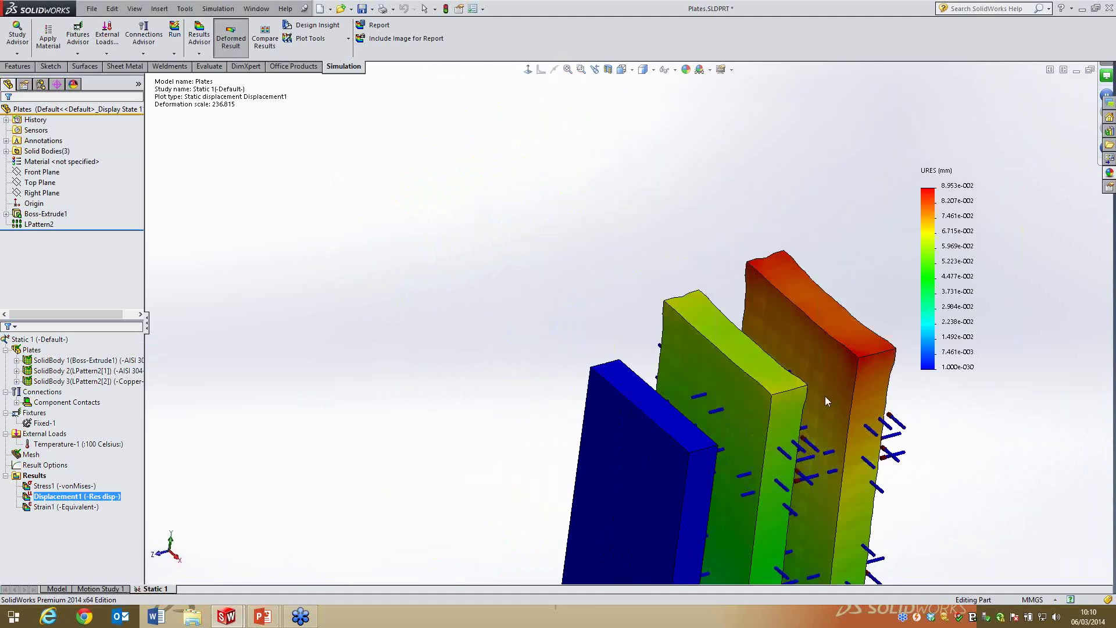
middle_drag(750, 400, 681, 424)
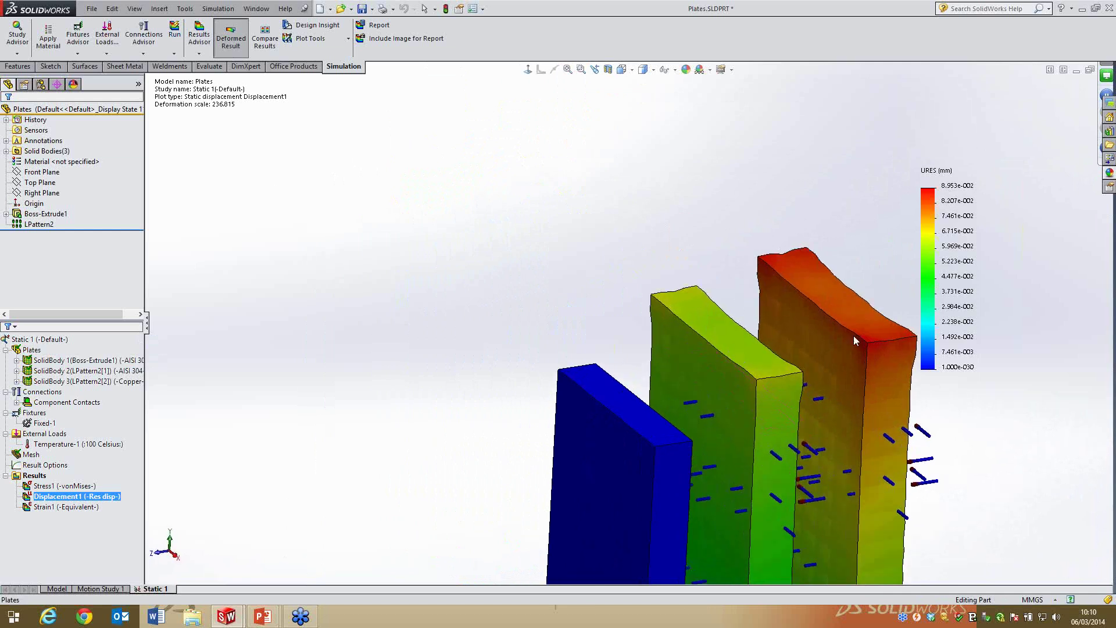
scroll(583, 440, up, 3)
scroll(578, 440, up, 4)
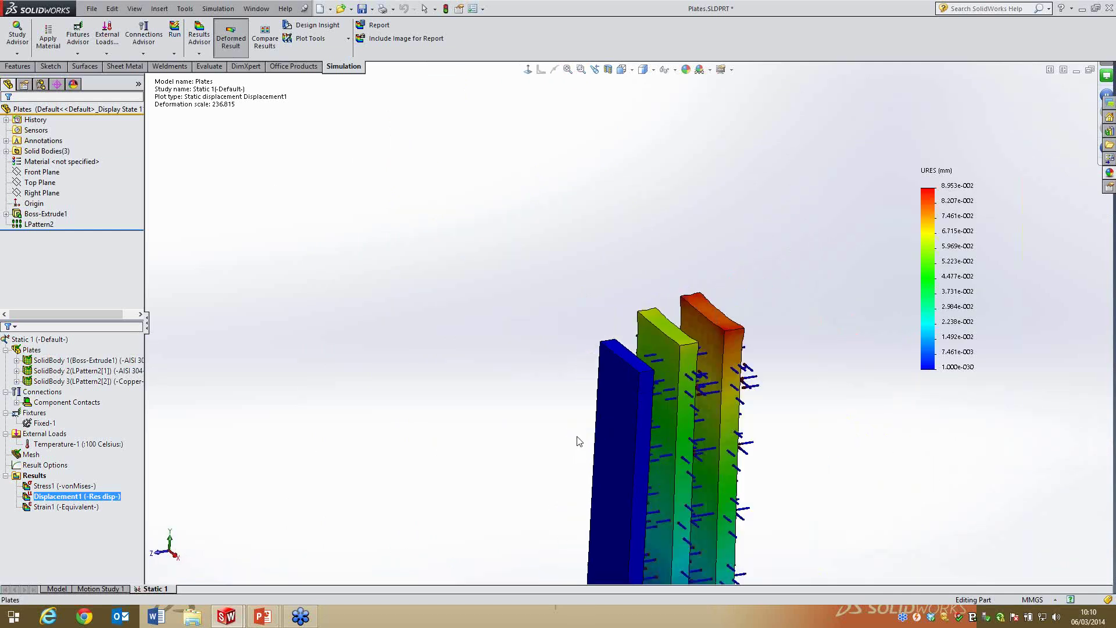
scroll(641, 375, down, 3)
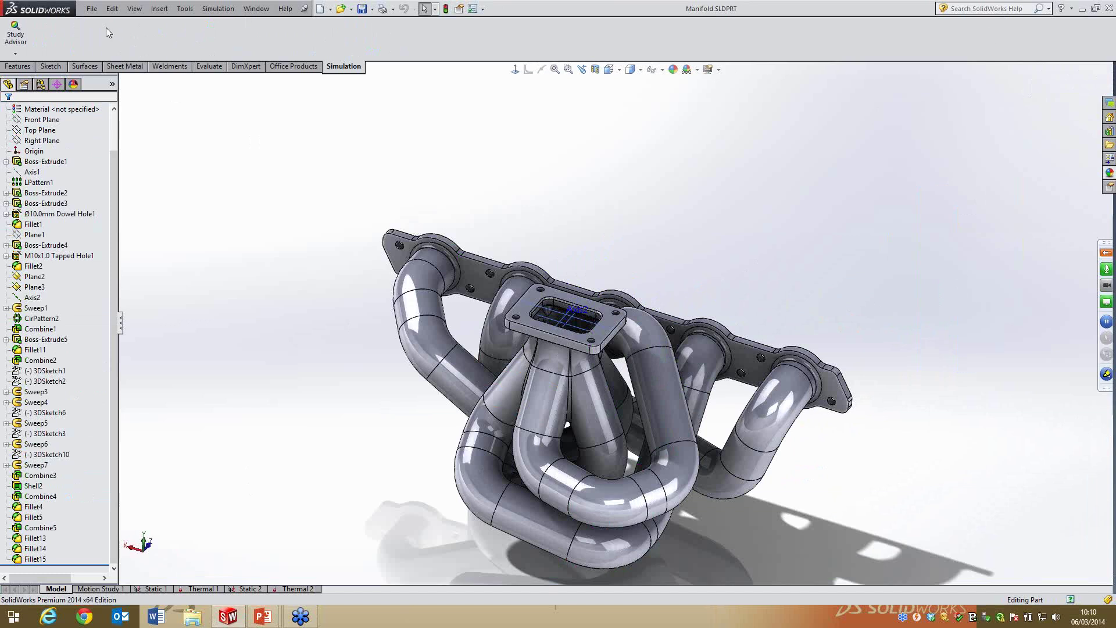
Open the part Thermal Bending.SLDPRT from the Thermal folder
click(92, 8)
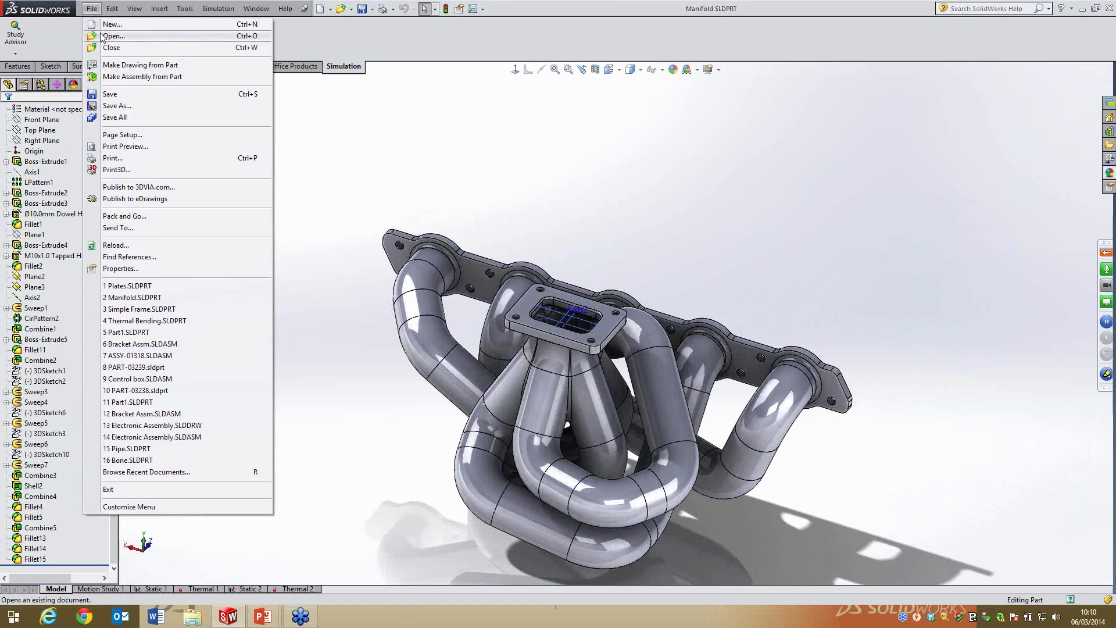
click(104, 34)
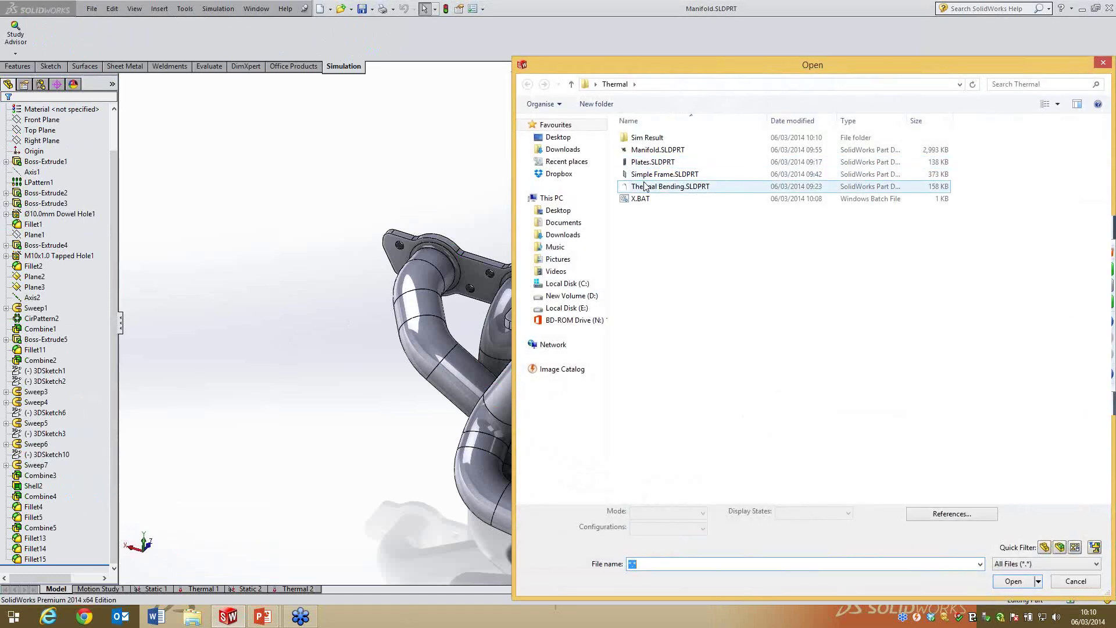
double_click(656, 186)
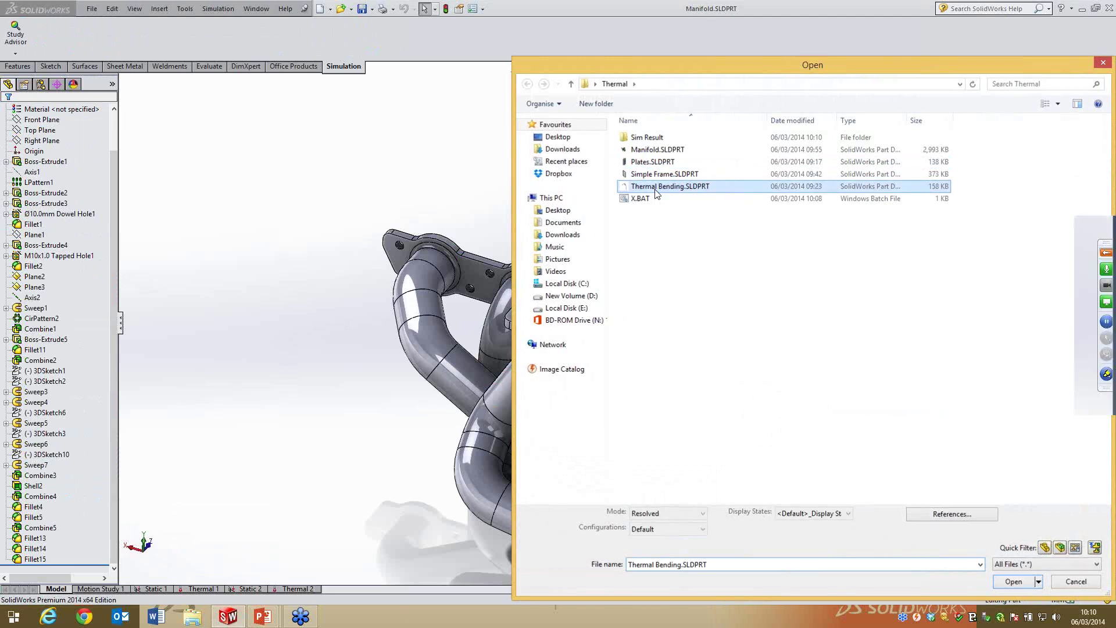
middle_drag(476, 333, 483, 341)
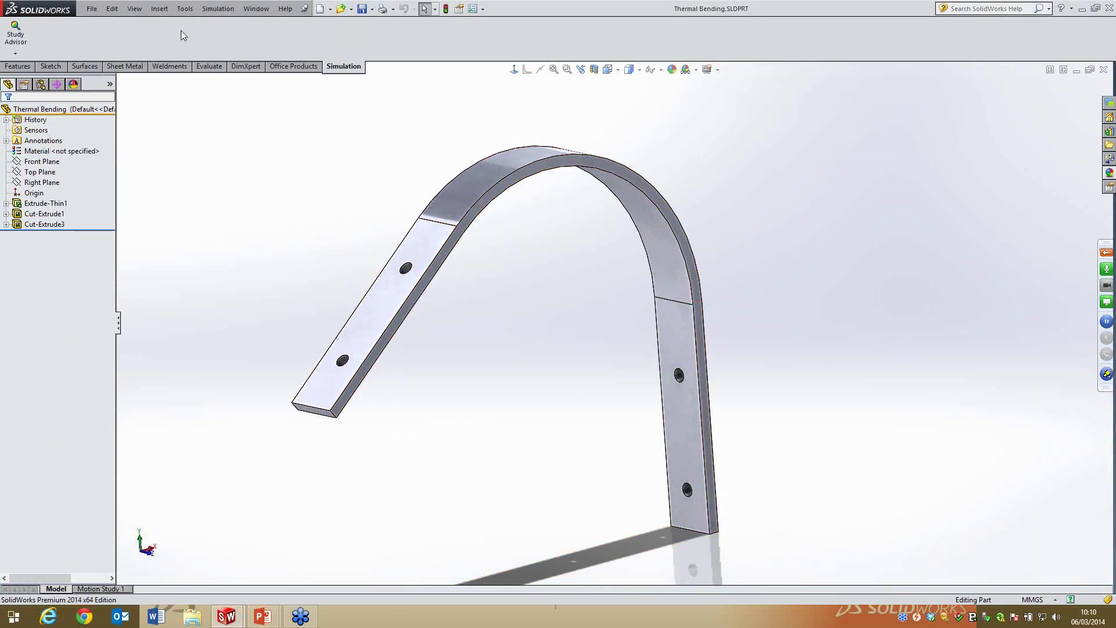
Create a new static study named Static 1 for the bent strip
click(218, 8)
click(227, 24)
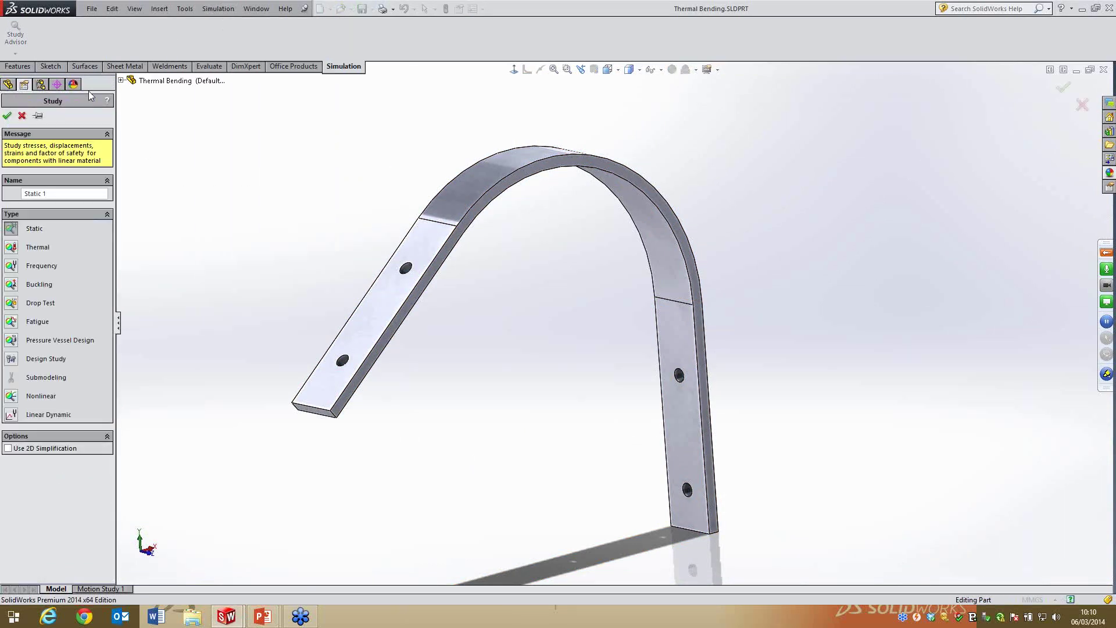
click(7, 115)
Apply a Roller/Slider fixture to the outer flat face of the strip's vertical leg
click(88, 309)
right_click(34, 280)
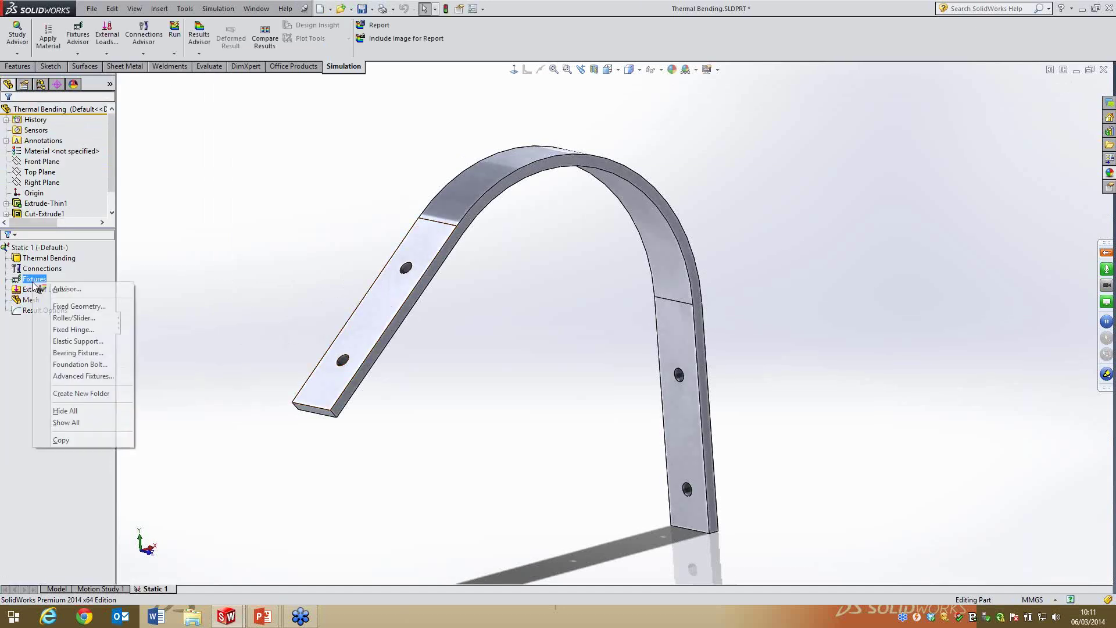
click(88, 318)
middle_drag(534, 363, 743, 367)
click(634, 428)
scroll(633, 433, up, 3)
scroll(621, 437, down, 4)
click(181, 267)
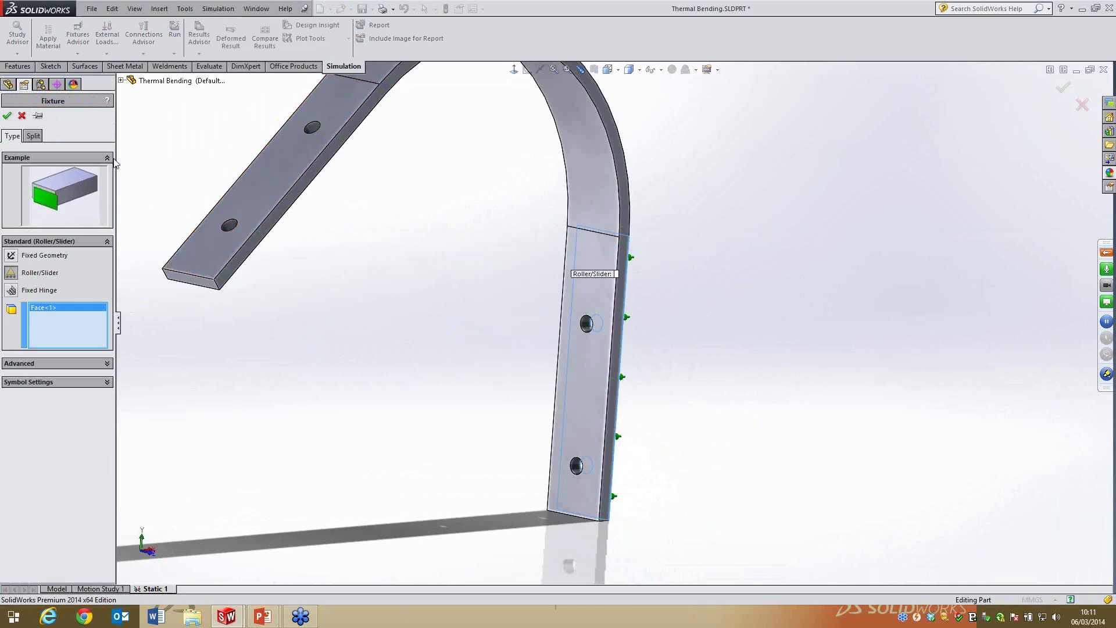
click(7, 115)
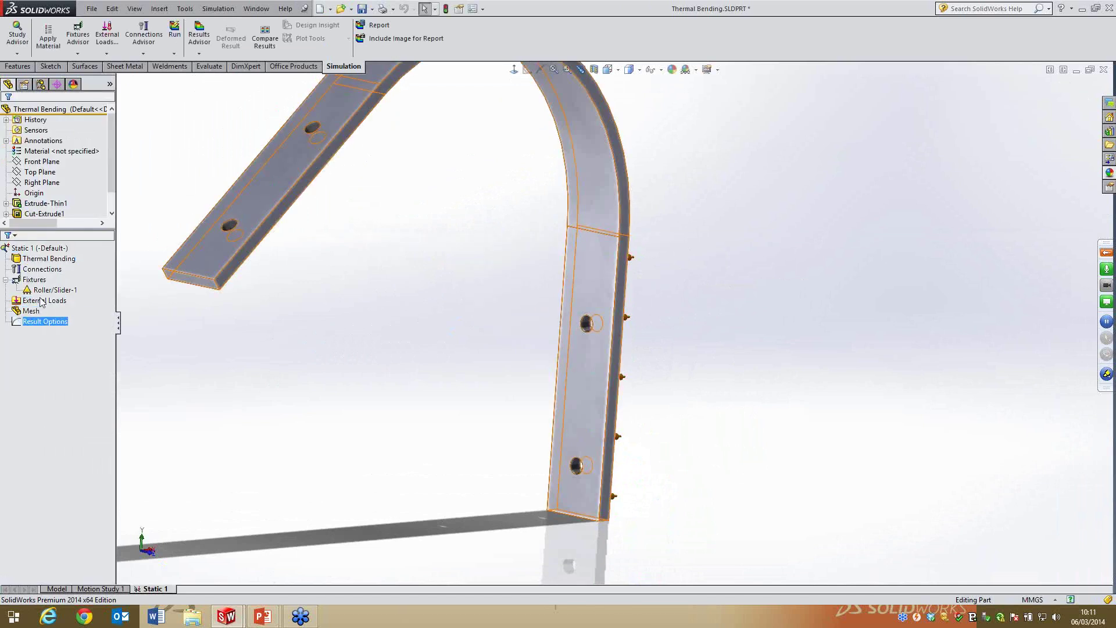
Apply a Fixed Hinge fixture to the cylindrical faces of both holes in the strip's vertical leg
right_click(39, 282)
click(76, 328)
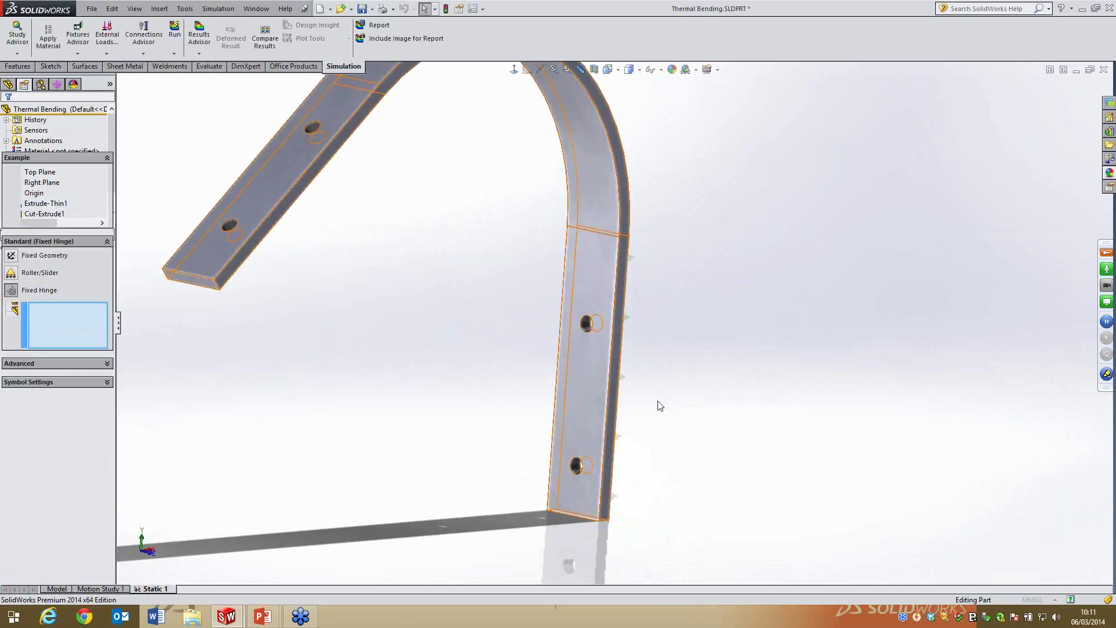
scroll(663, 407, down, 5)
click(441, 530)
click(467, 170)
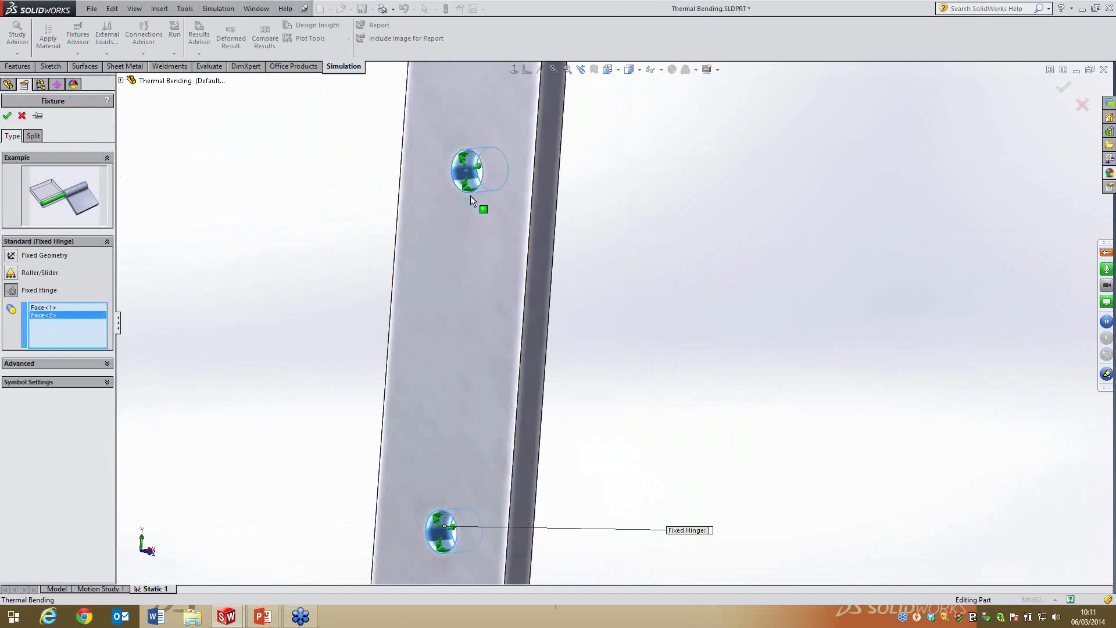
scroll(409, 216, up, 5)
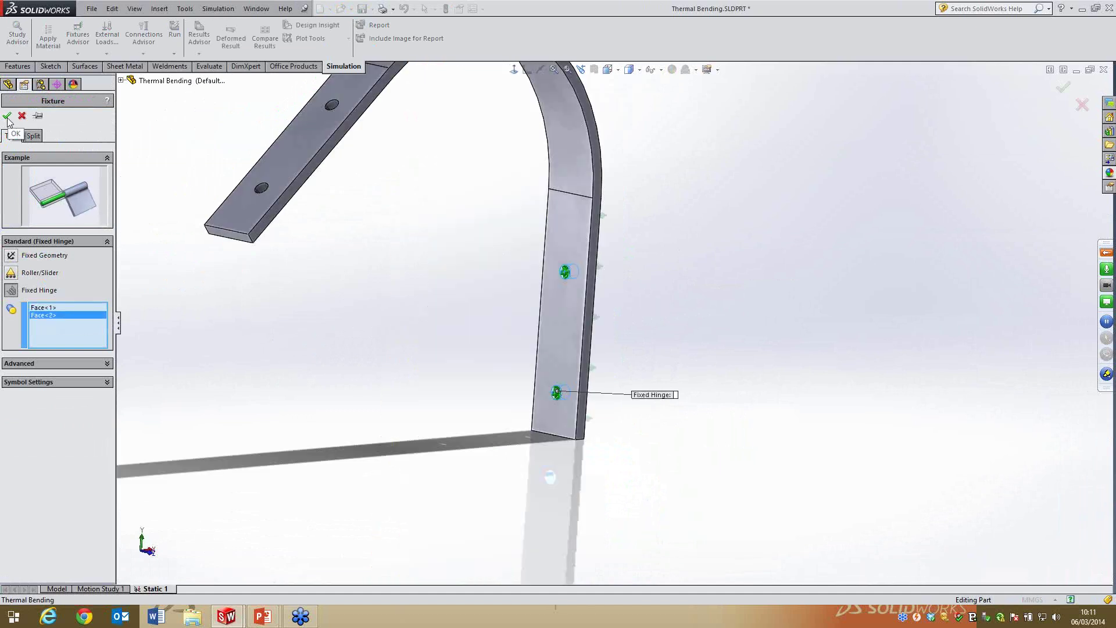
scroll(625, 294, down, 8)
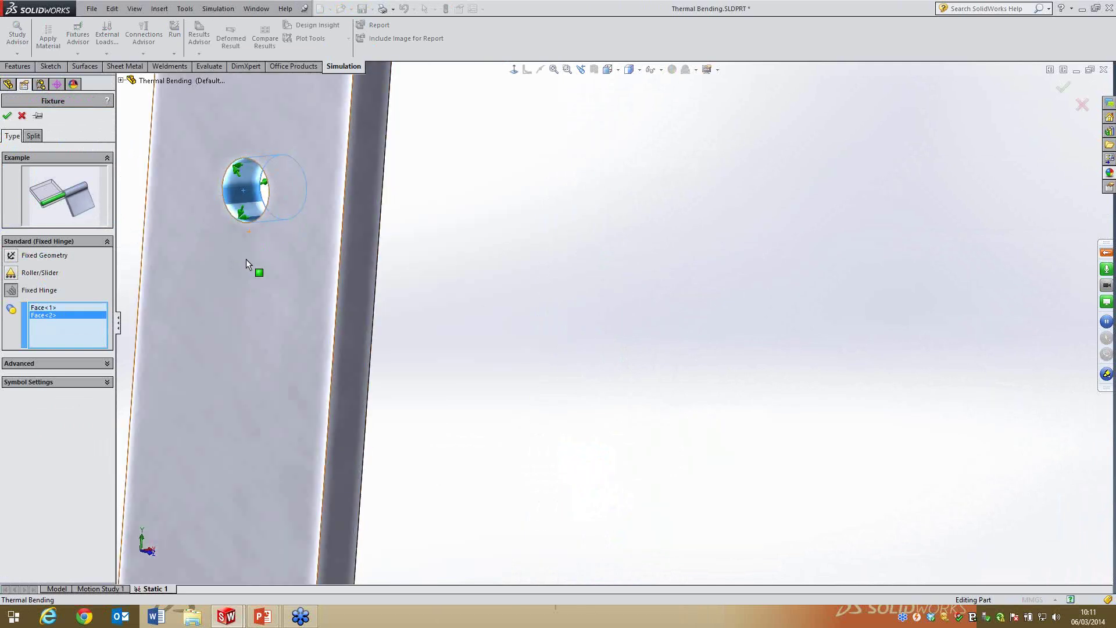
scroll(282, 289, up, 5)
middle_drag(388, 271, 295, 249)
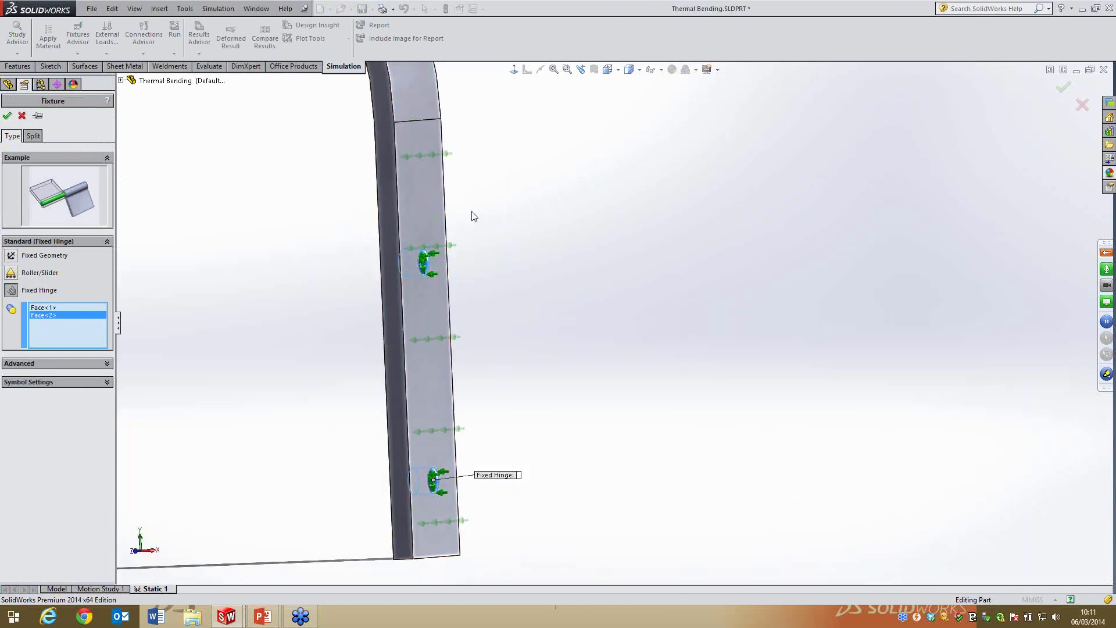
middle_drag(372, 226, 419, 225)
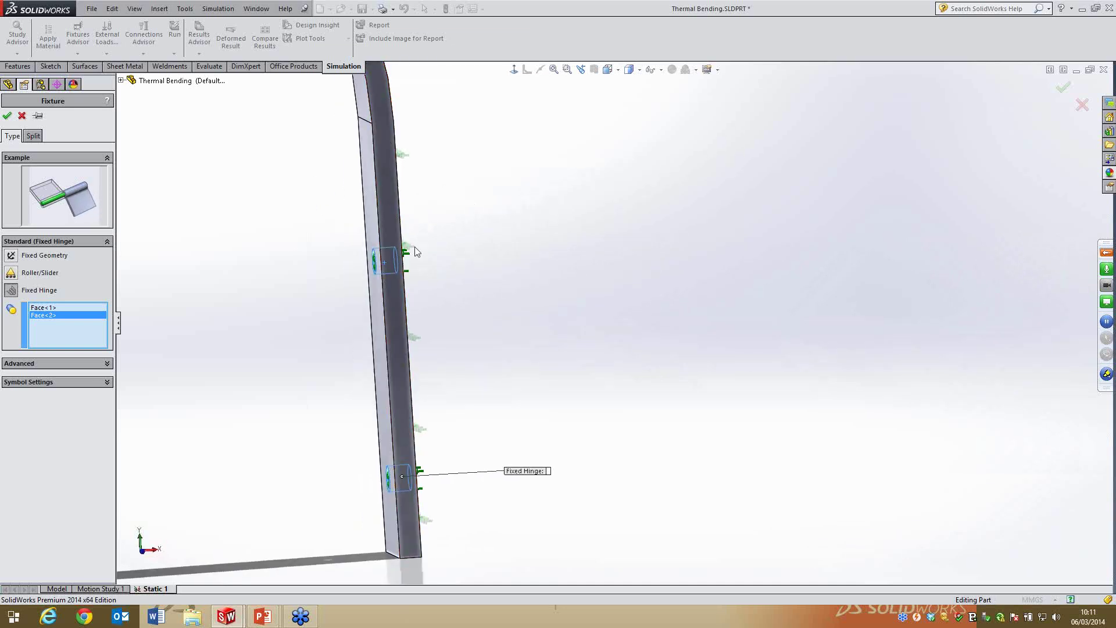
click(7, 116)
scroll(401, 194, up, 4)
middle_drag(400, 198, 609, 423)
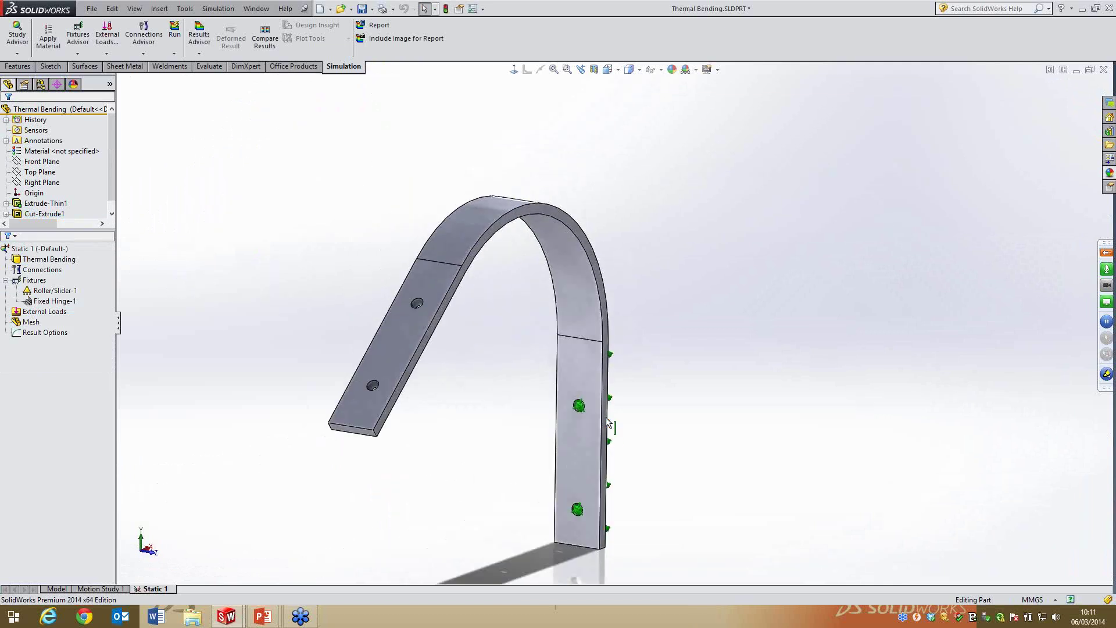
click(579, 407)
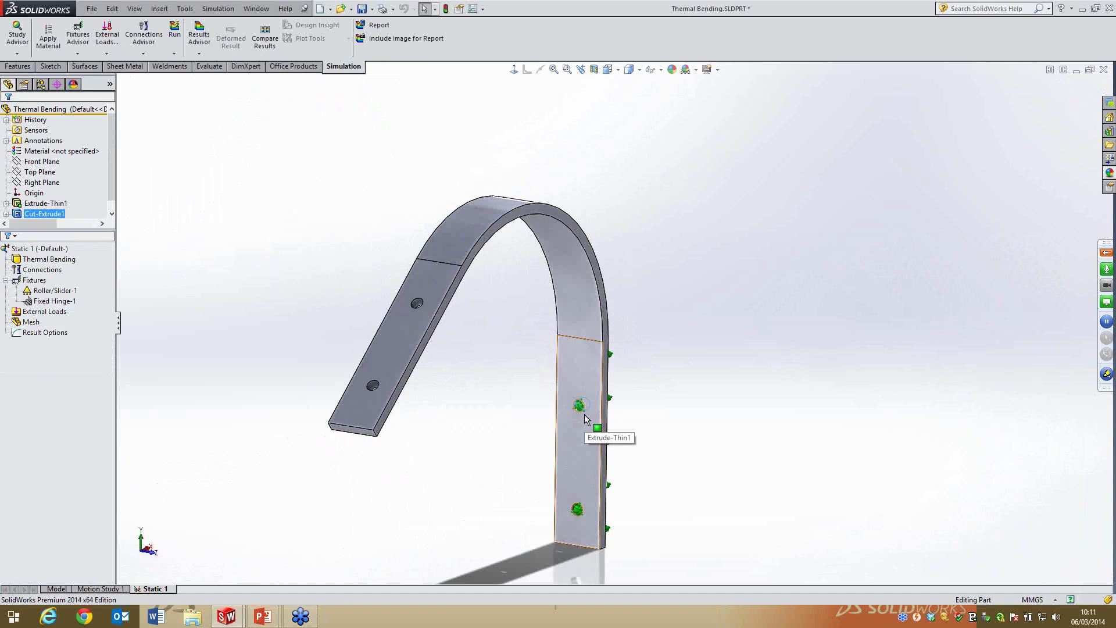
click(46, 282)
right_click(45, 284)
click(58, 313)
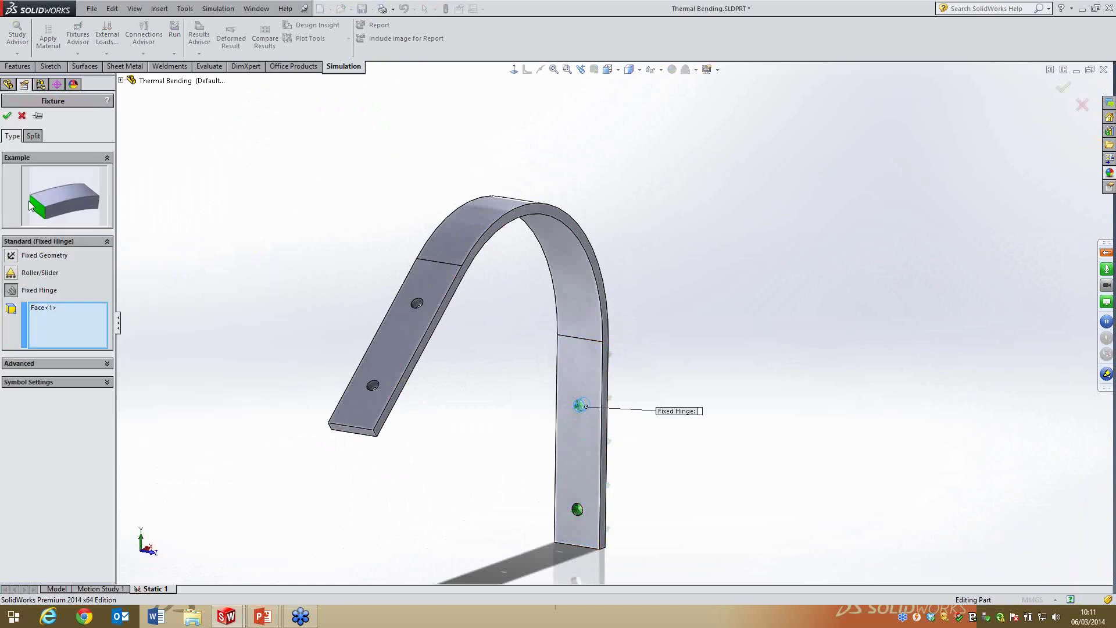
click(21, 259)
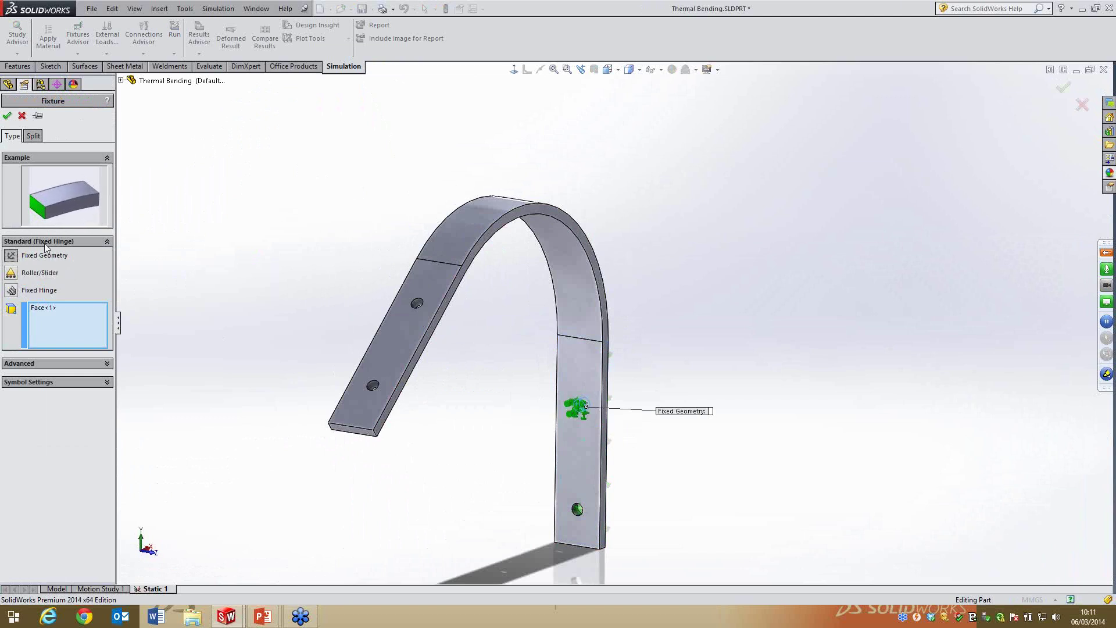
click(30, 292)
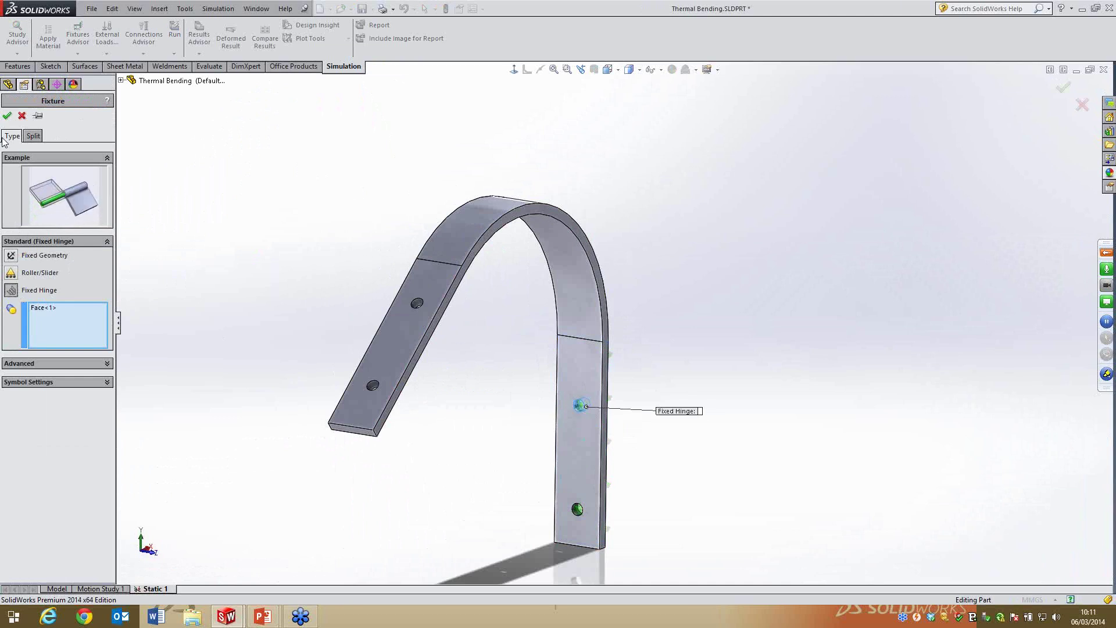
click(7, 115)
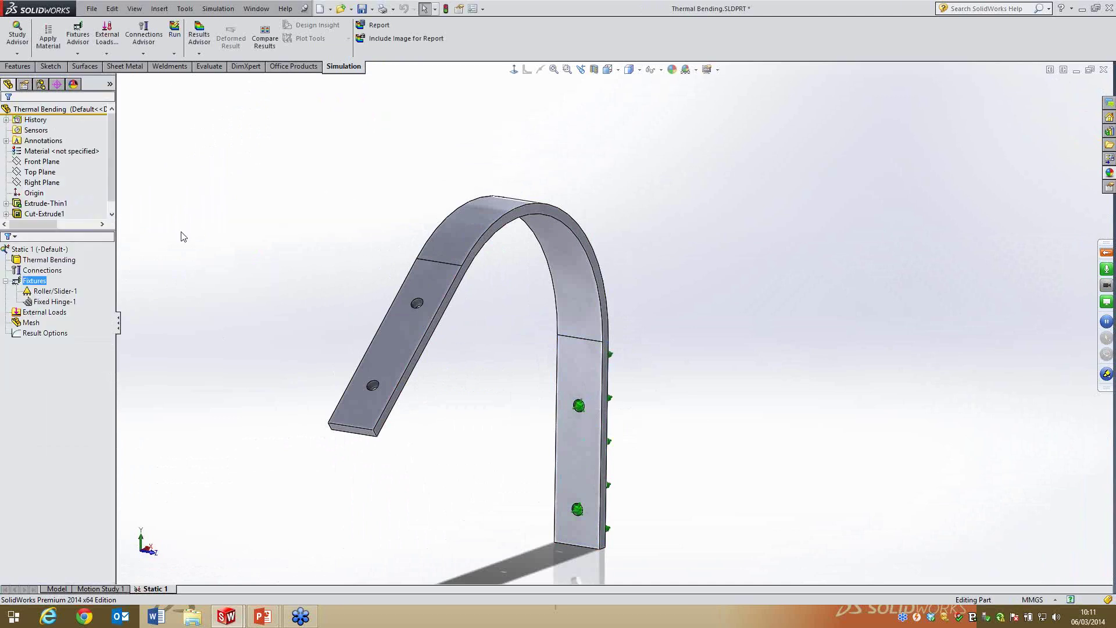
Highlight the fixed hinge fixture to inspect its faces in the two holes of the vertical leg
click(51, 302)
scroll(657, 442, down, 3)
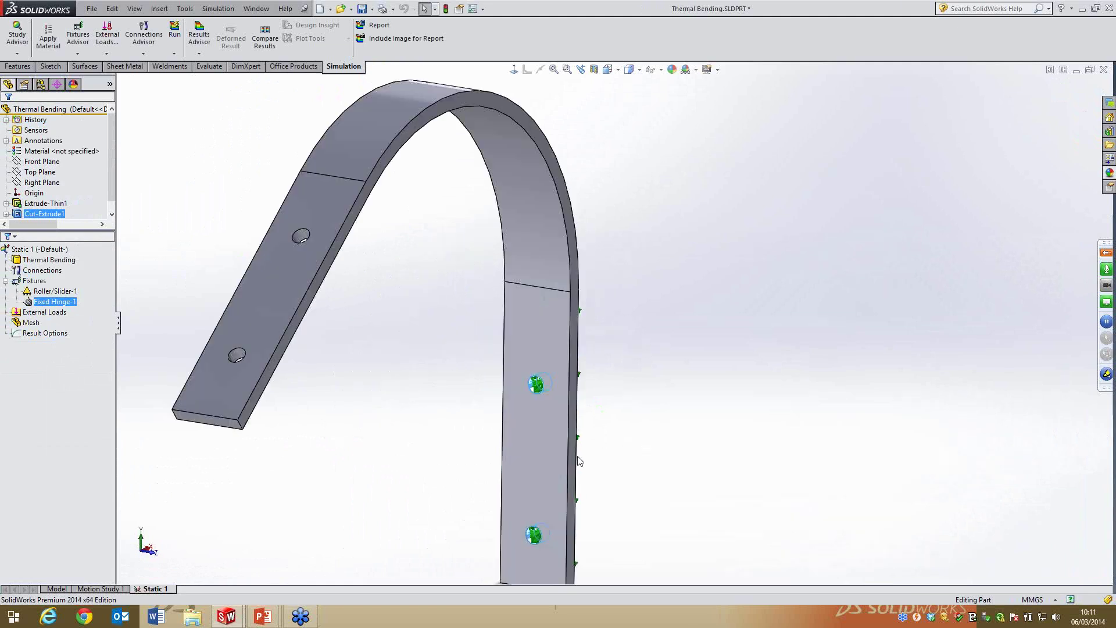
scroll(563, 456, up, 1)
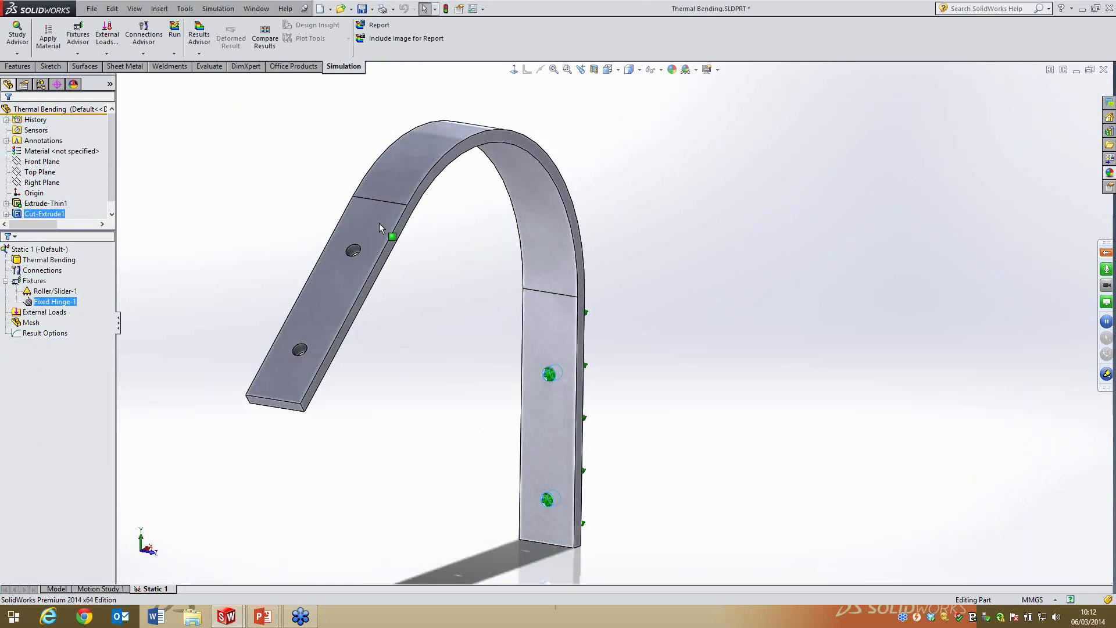
click(451, 287)
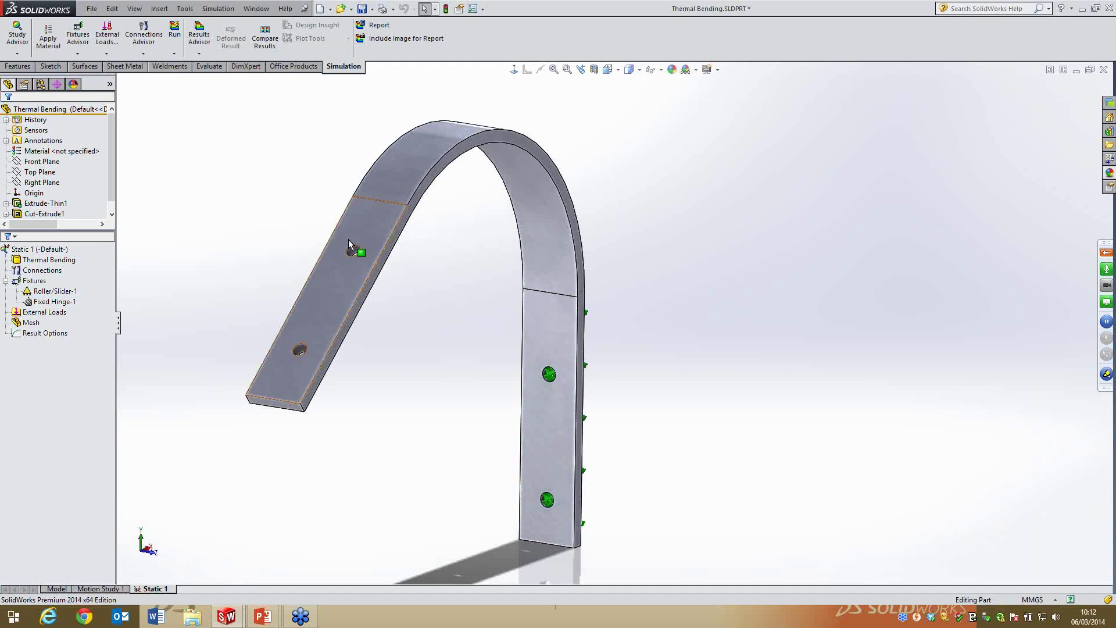
click(546, 369)
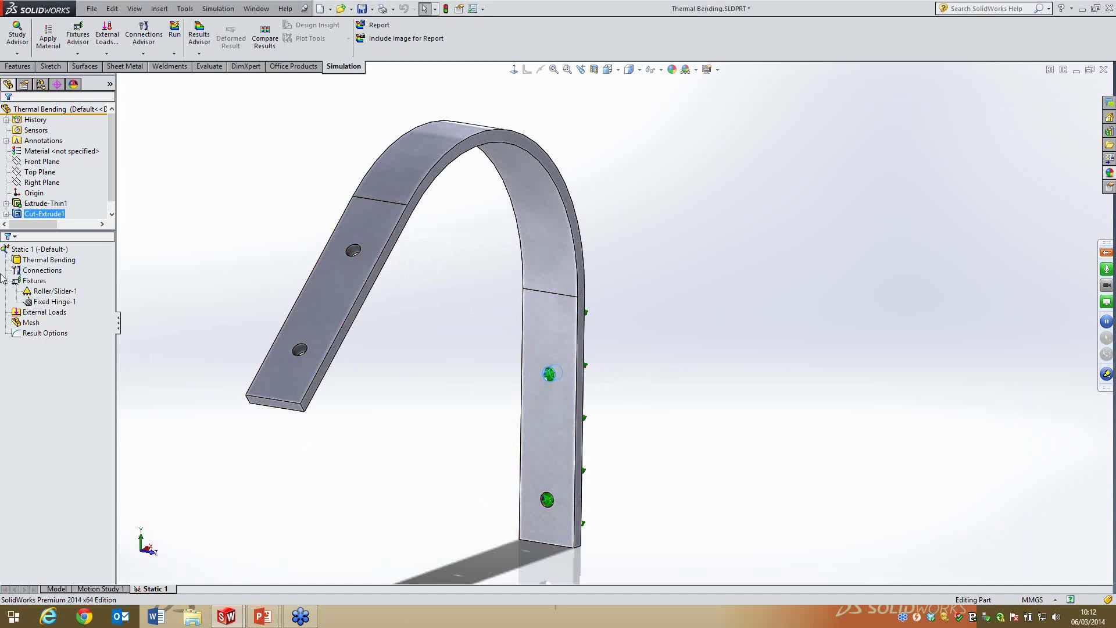
Assign the AISI 304 steel material to the Thermal Bending body in the study
click(57, 261)
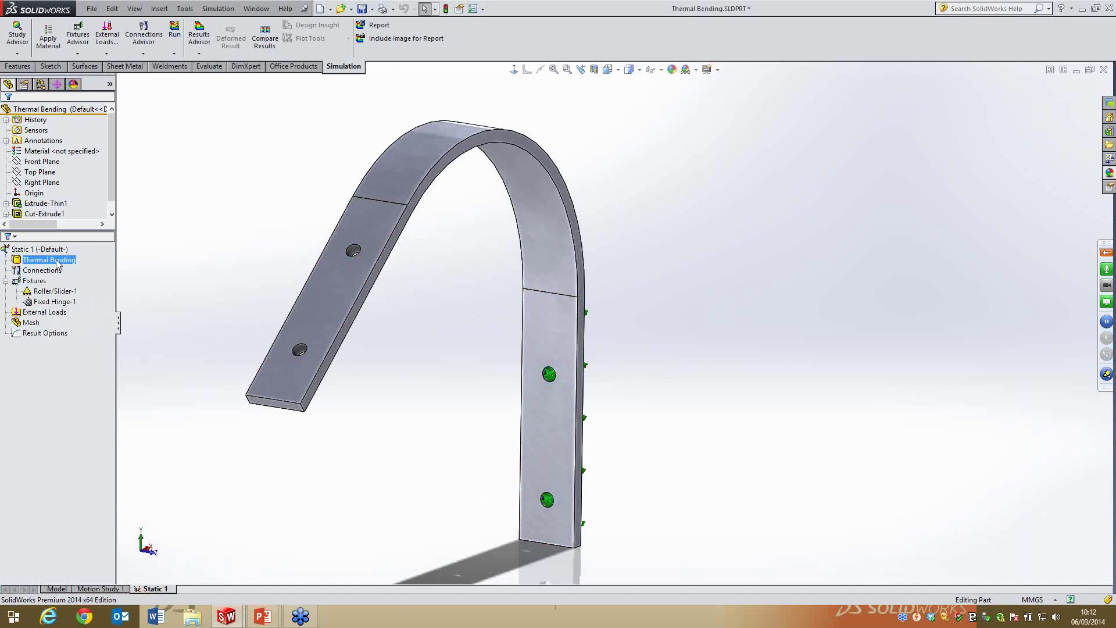
right_click(58, 265)
click(110, 266)
click(81, 140)
click(249, 337)
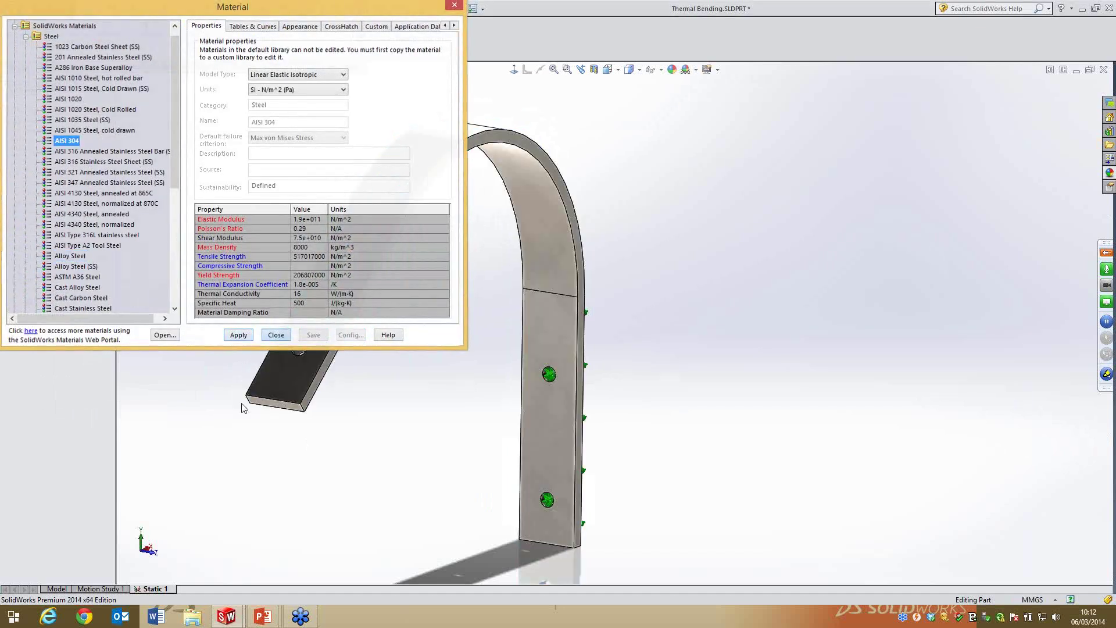
click(276, 335)
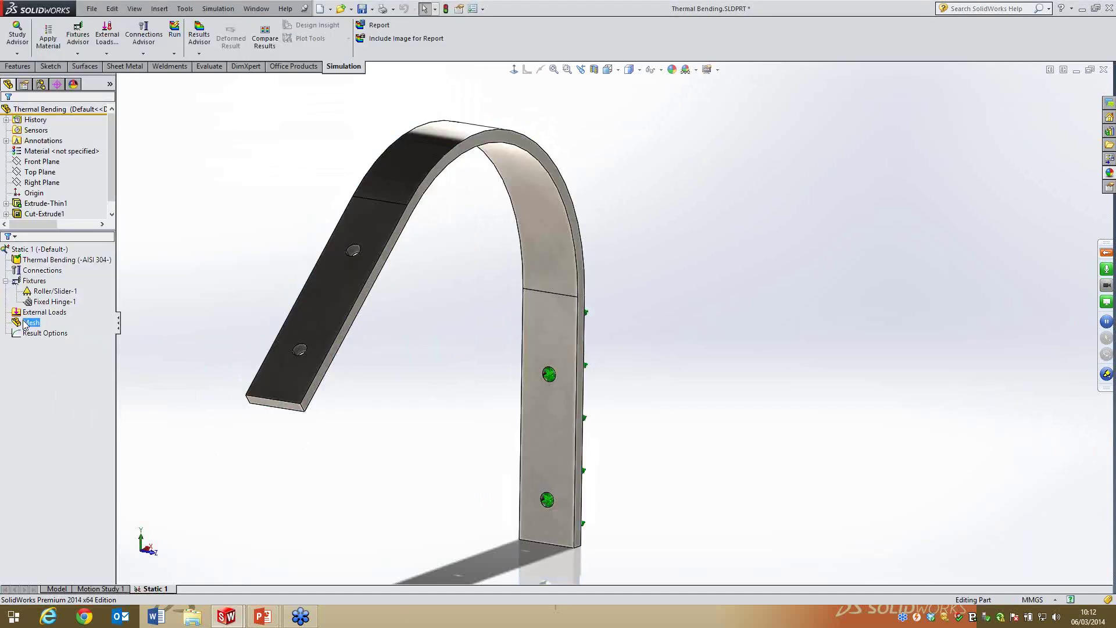
Apply a temperature load of 50 Celsius to the inner curved face of the strip's bend
right_click(25, 323)
right_click(26, 312)
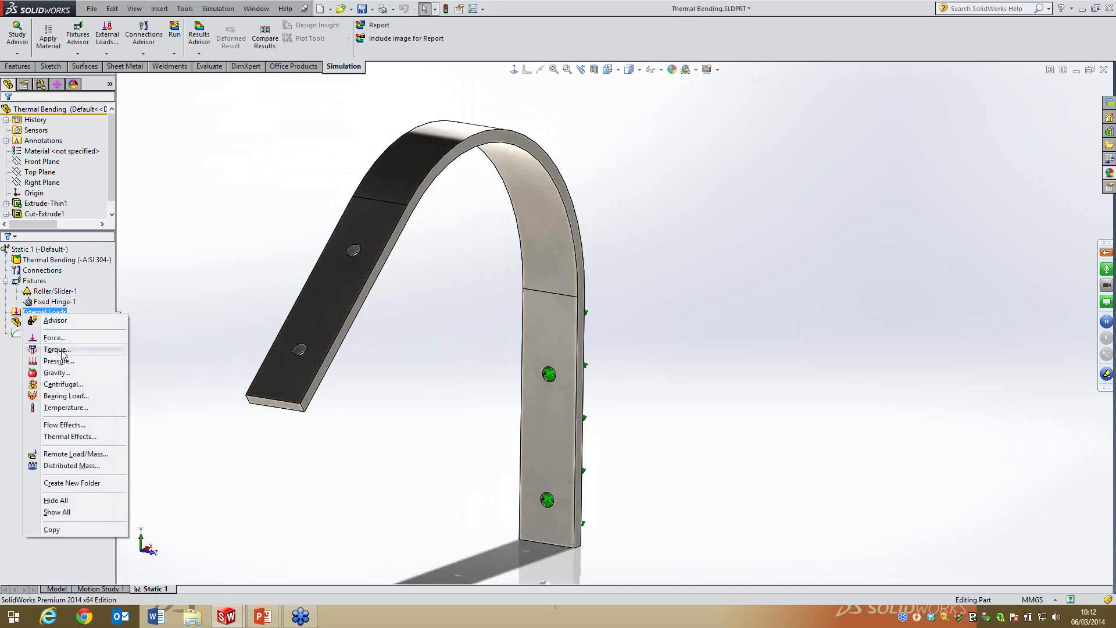
click(65, 408)
click(529, 192)
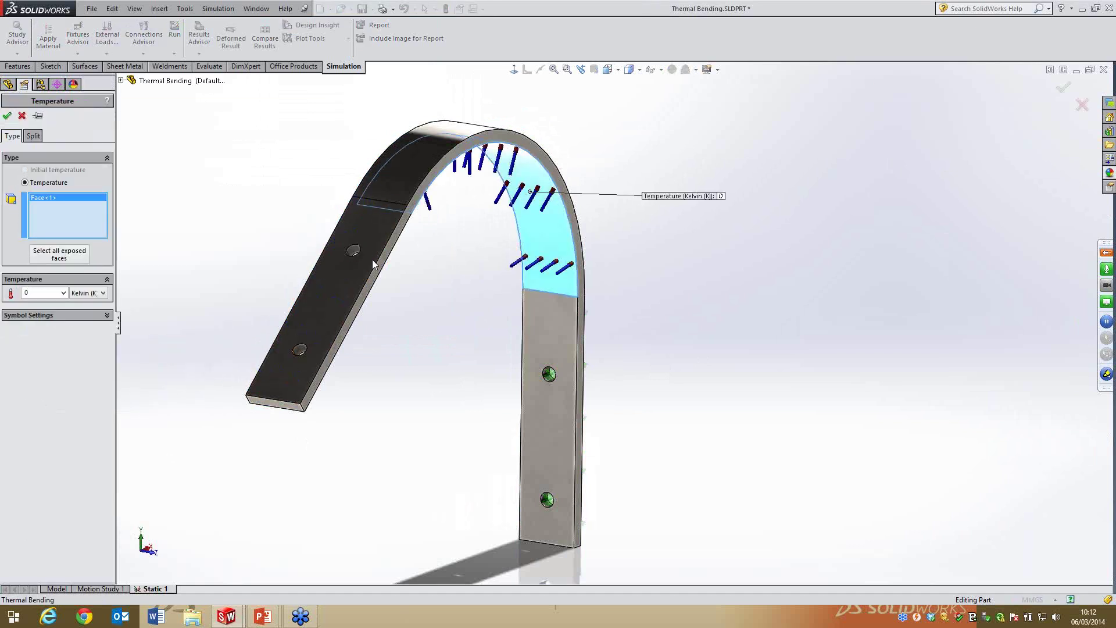
click(87, 293)
click(78, 308)
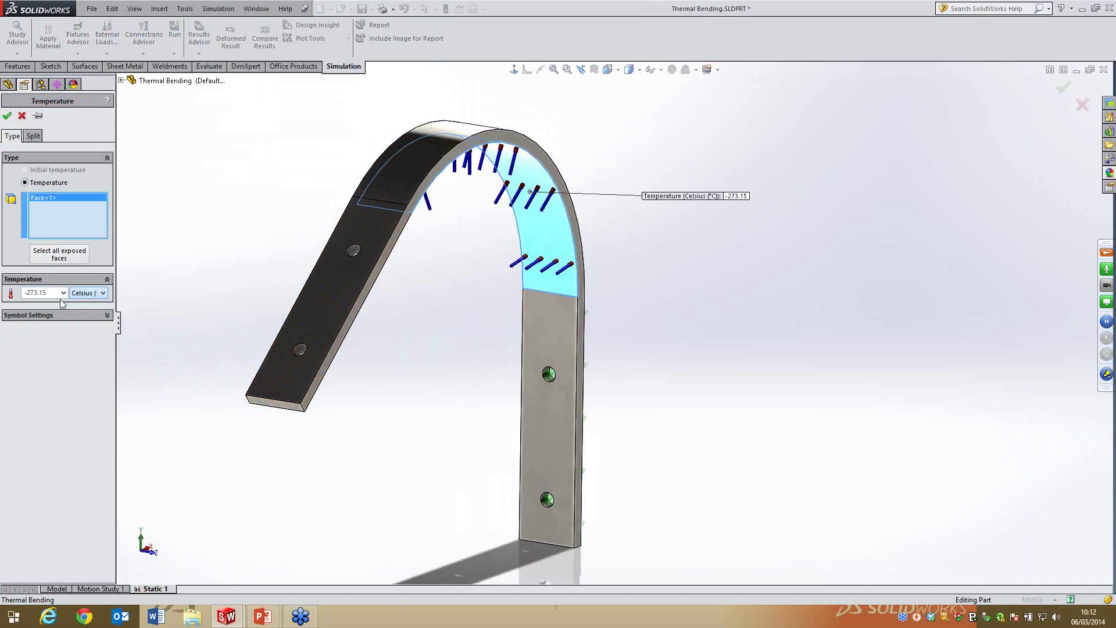
drag(46, 292, 26, 292)
text(50)
click(7, 115)
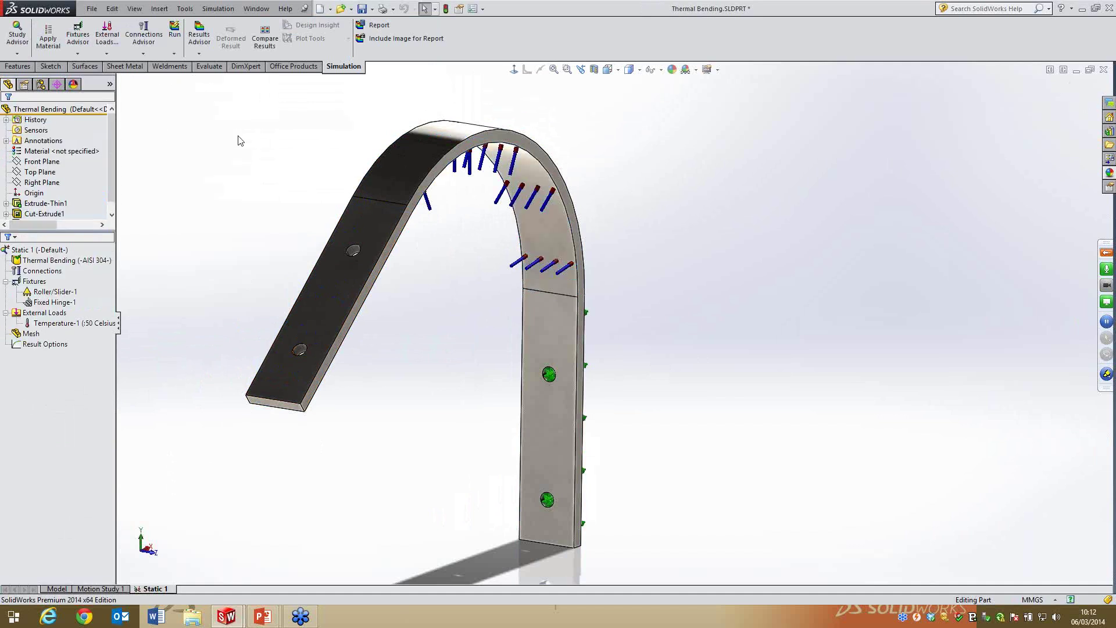
Mesh the strip with the default mesh density and run the Static 1 study
right_click(32, 333)
click(75, 369)
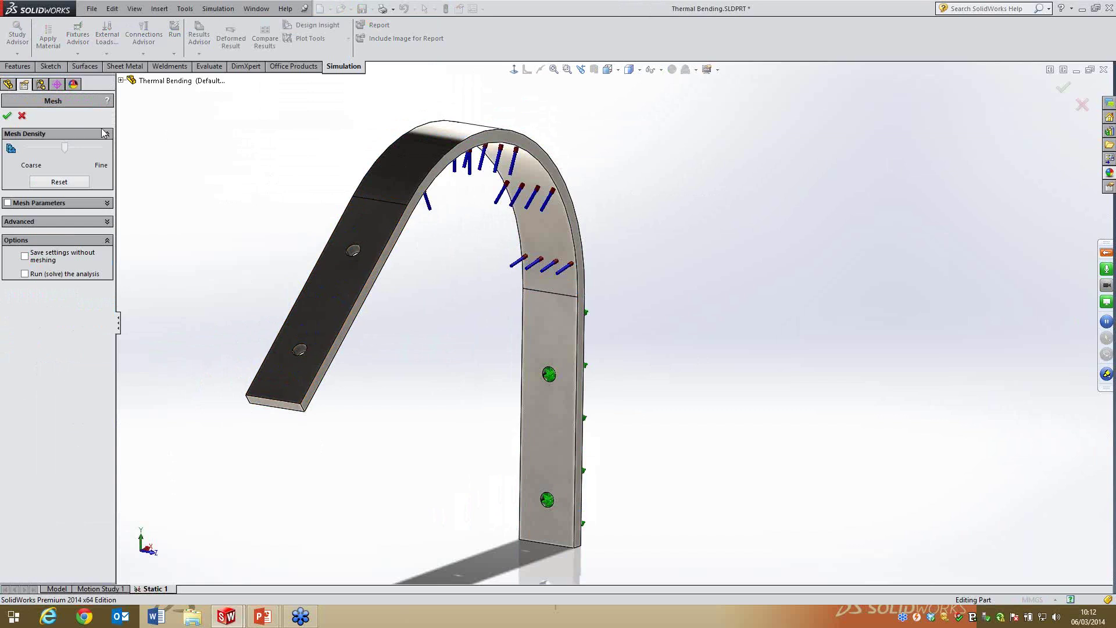
click(11, 119)
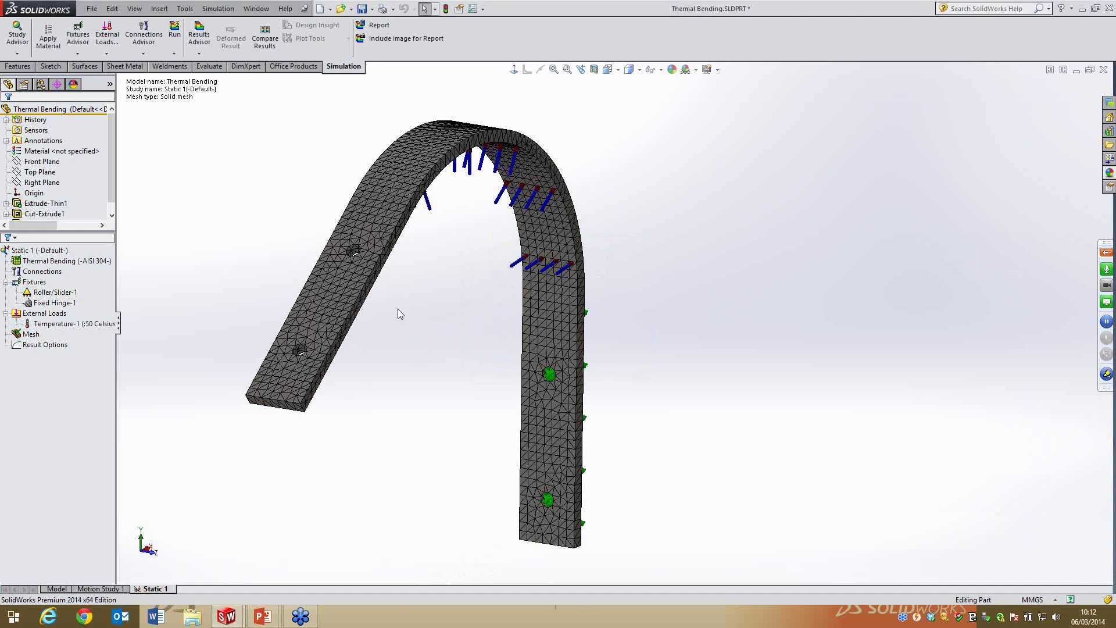
right_click(47, 254)
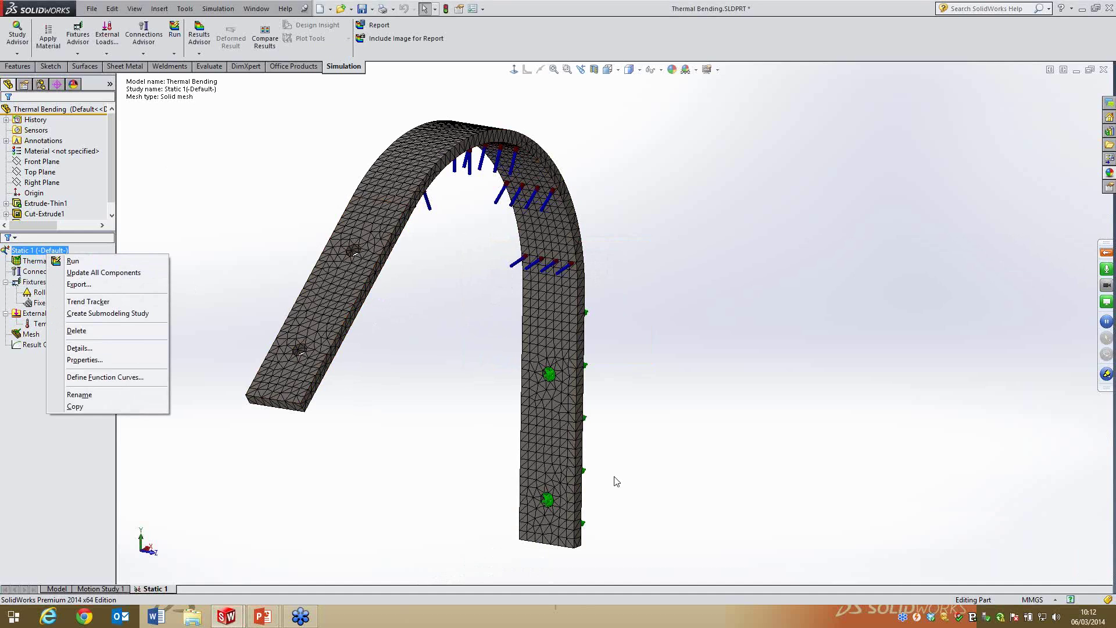
click(75, 261)
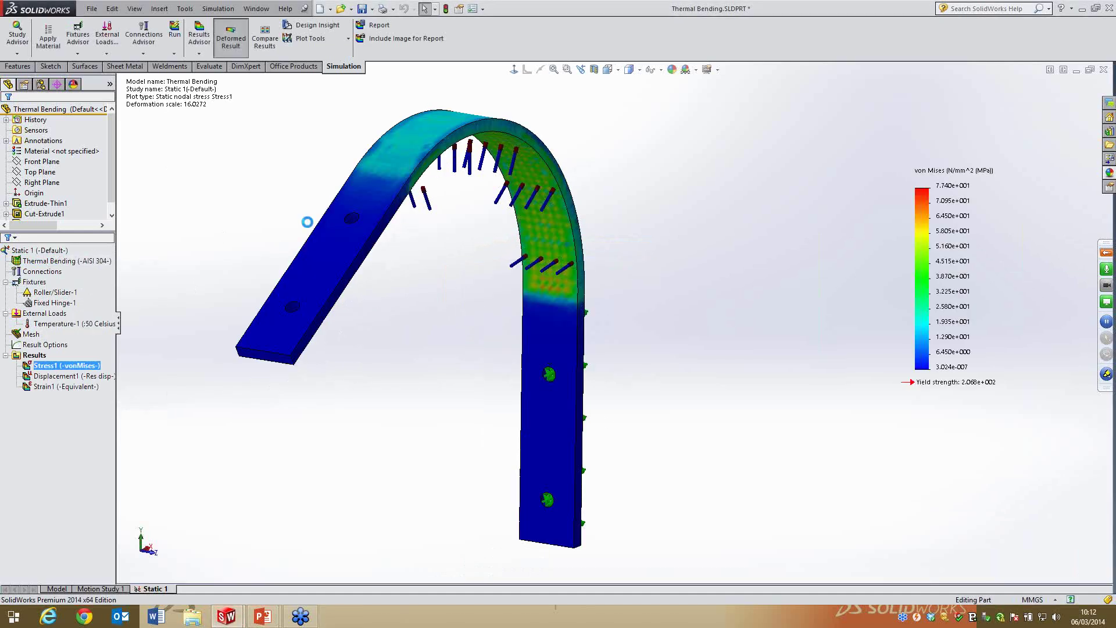
Examine the von Mises stress plot around the bend and display the resultant displacement plot
middle_drag(592, 285, 554, 295)
scroll(384, 273, down, 1)
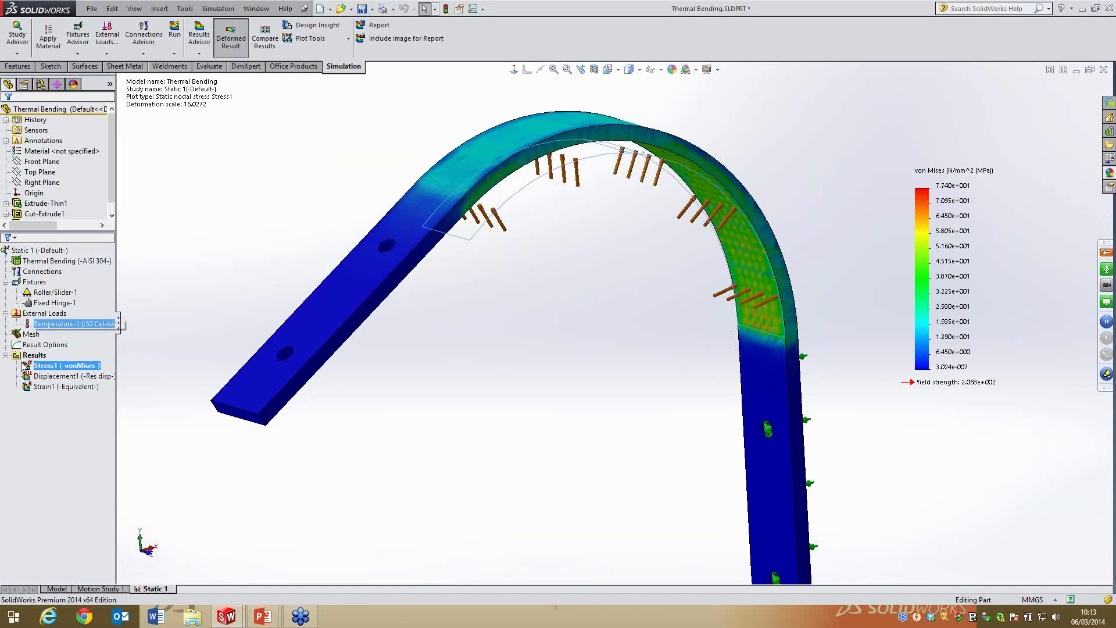
click(82, 377)
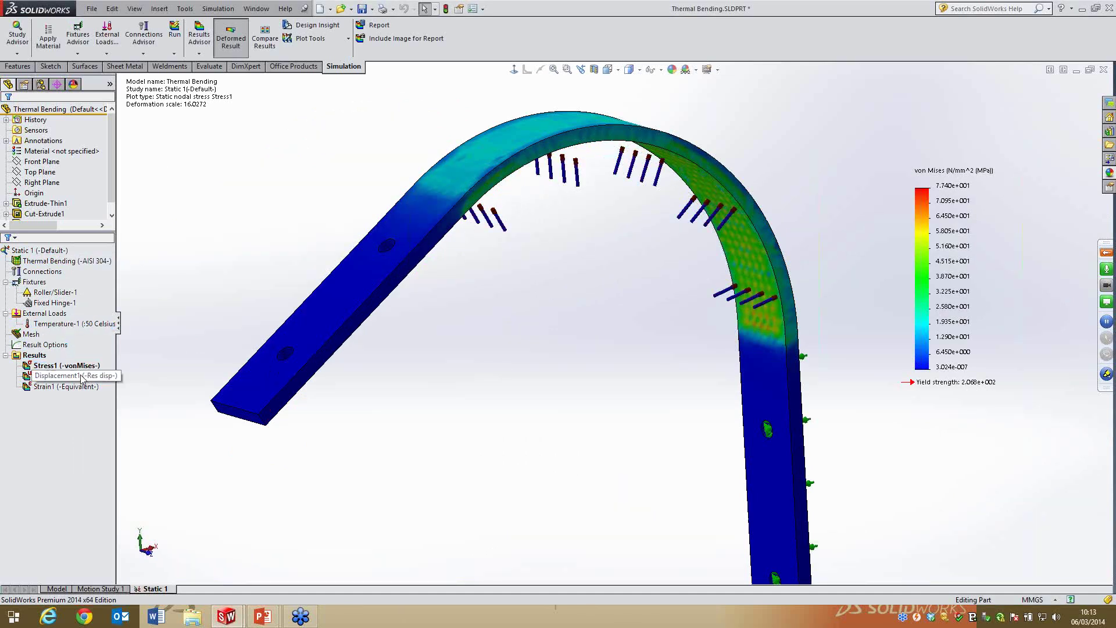
double_click(55, 376)
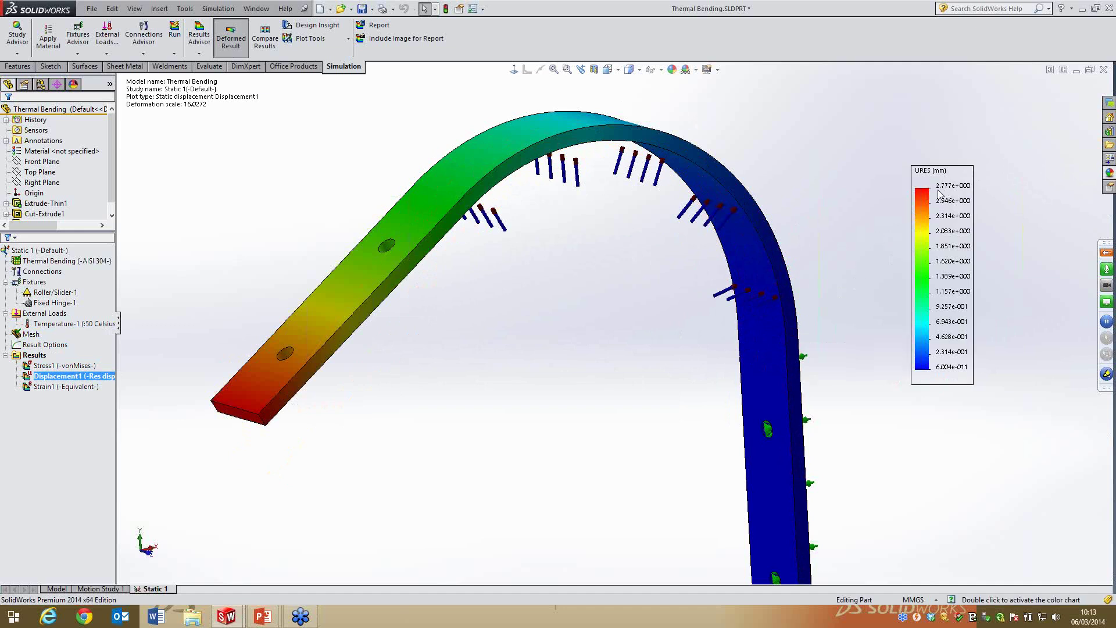
Animate the displacement plot, increasing the animation to 15 frames, and close the animation after playback
right_click(54, 376)
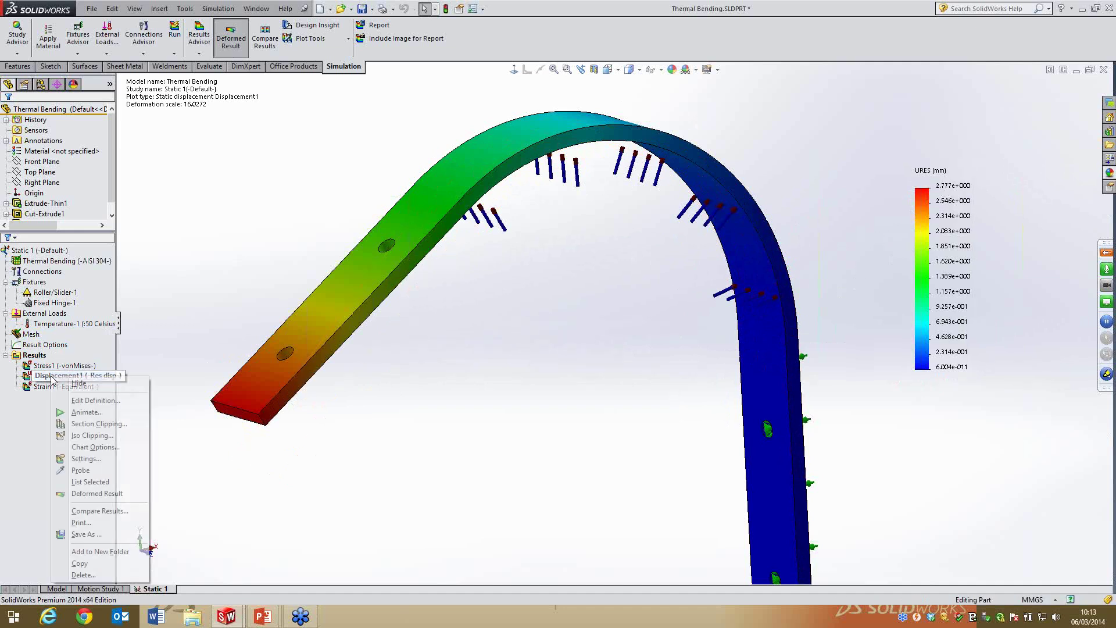
click(87, 412)
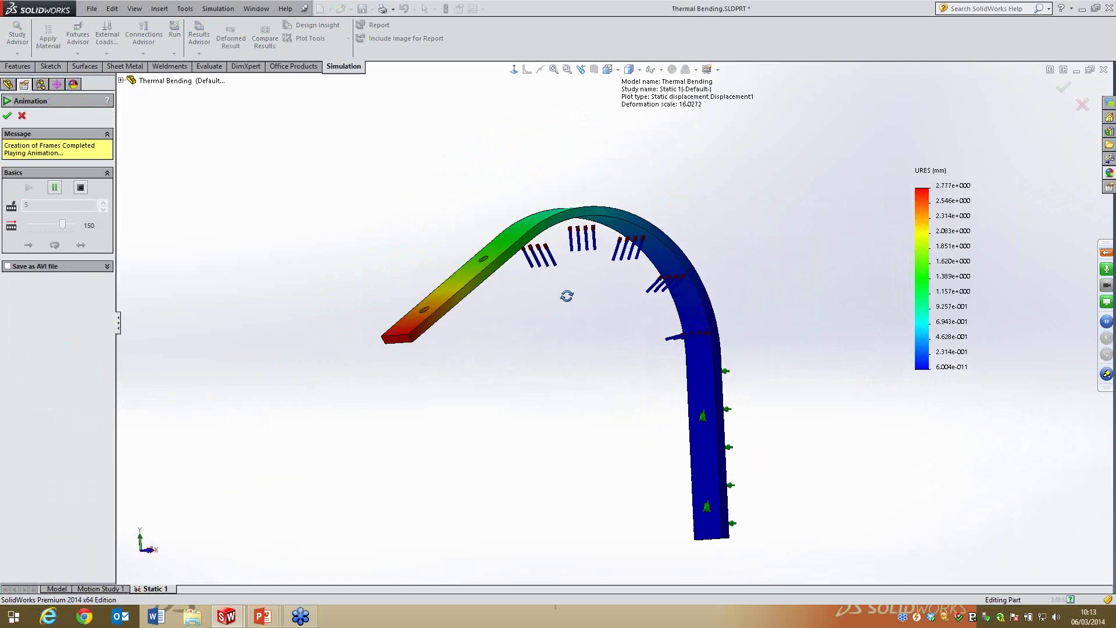
click(81, 188)
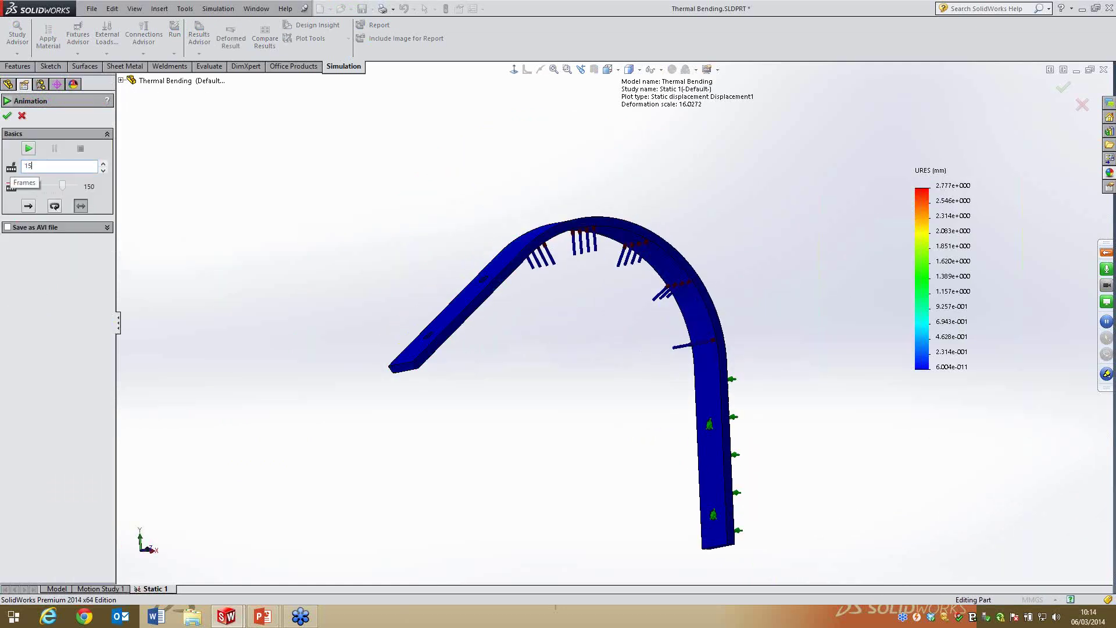
click(28, 148)
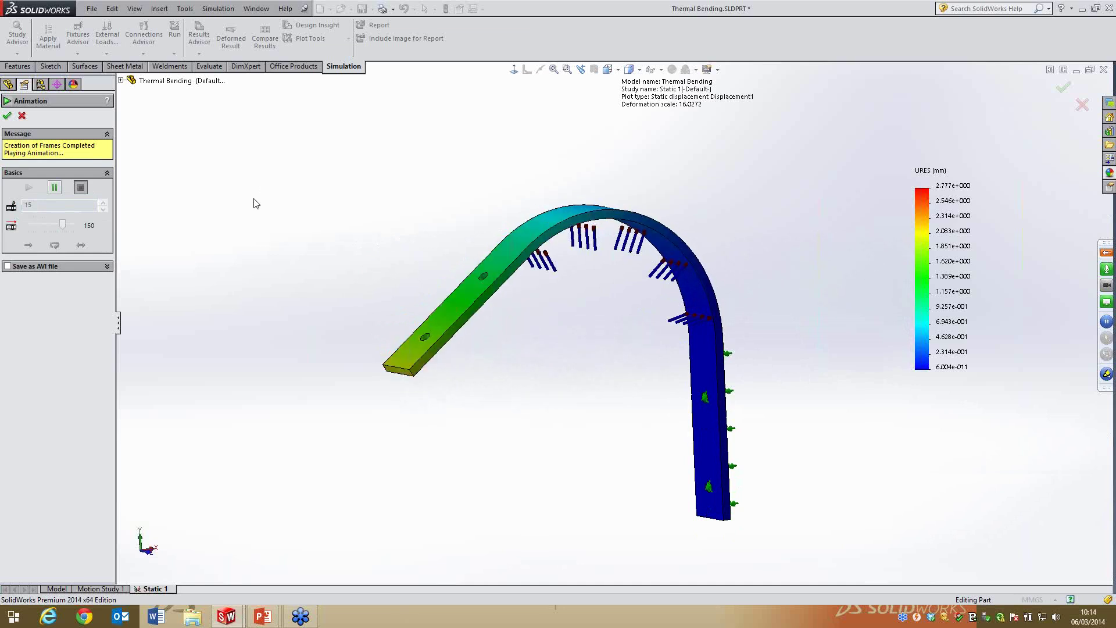
click(8, 119)
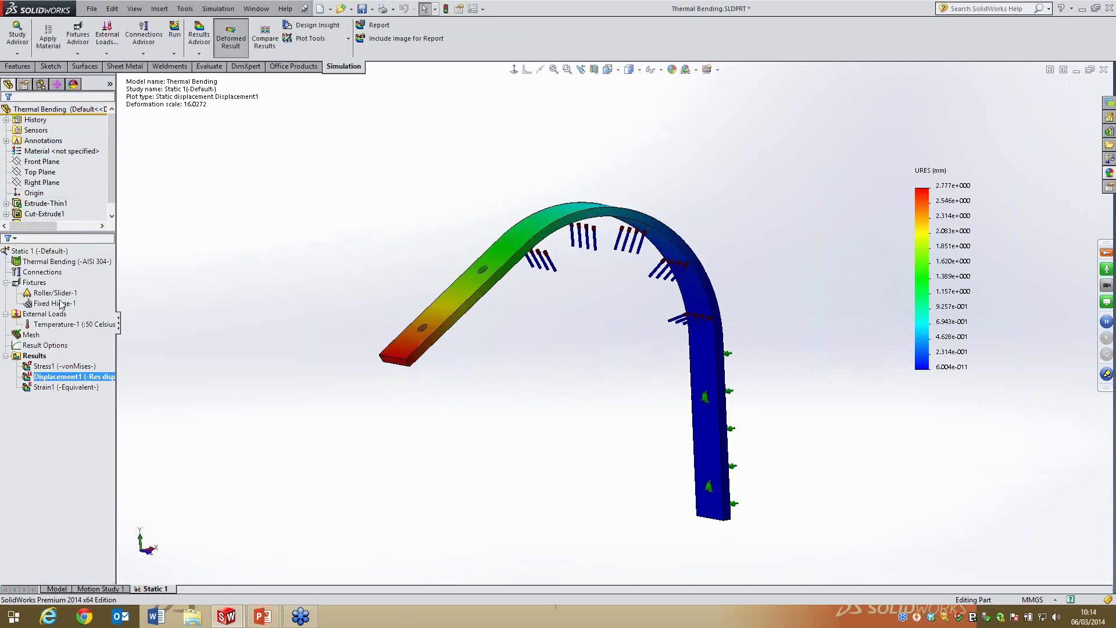
Set the displacement plot's deformed shape to True scale
right_click(58, 376)
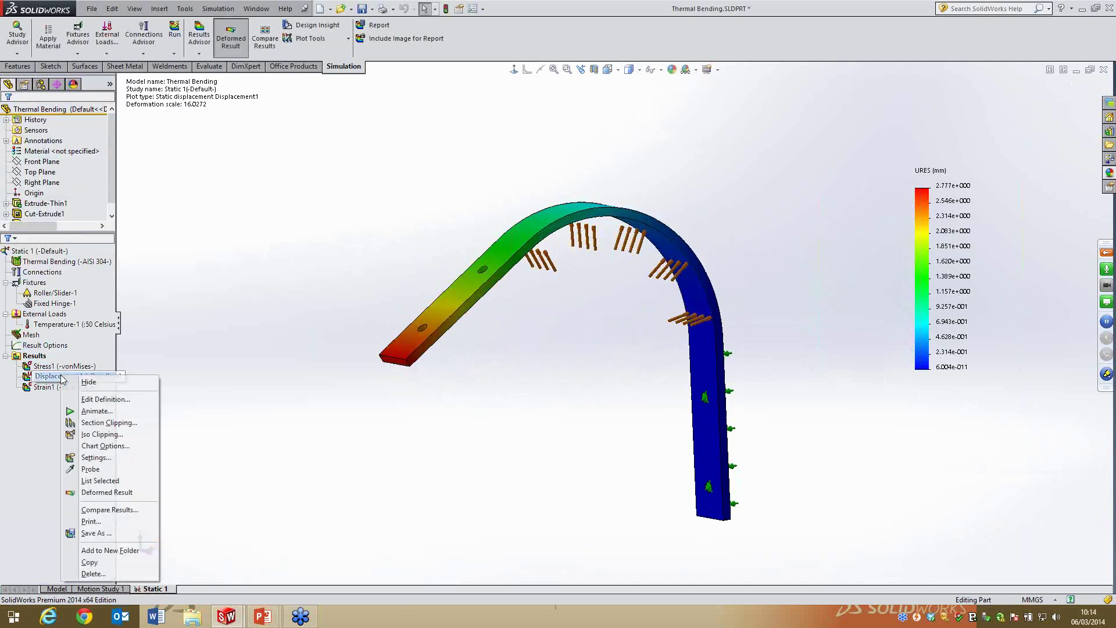
click(111, 399)
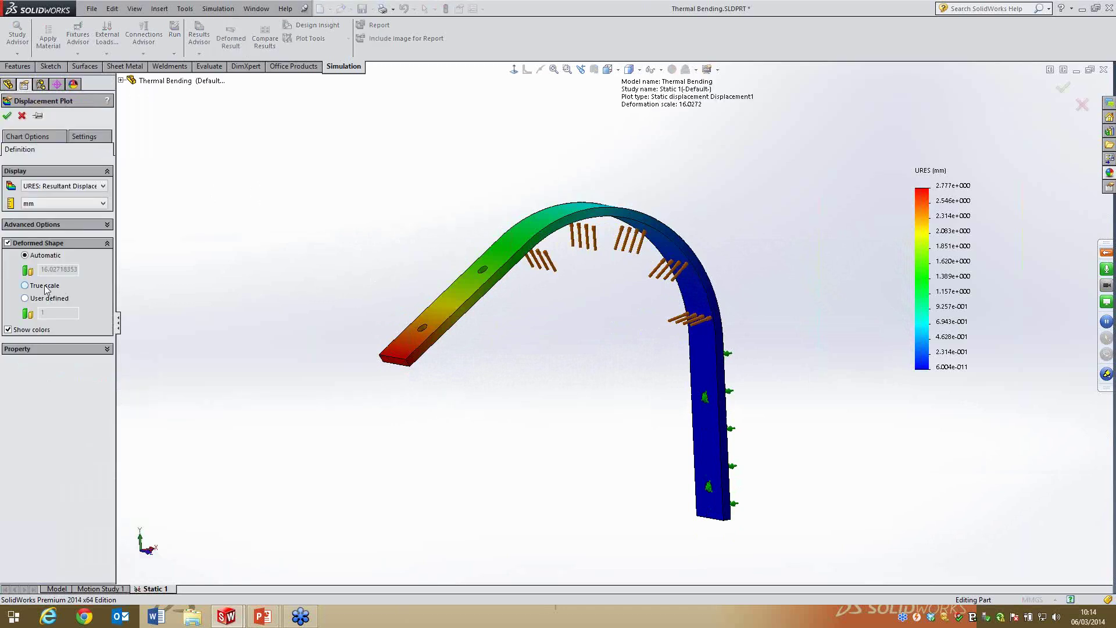
click(7, 117)
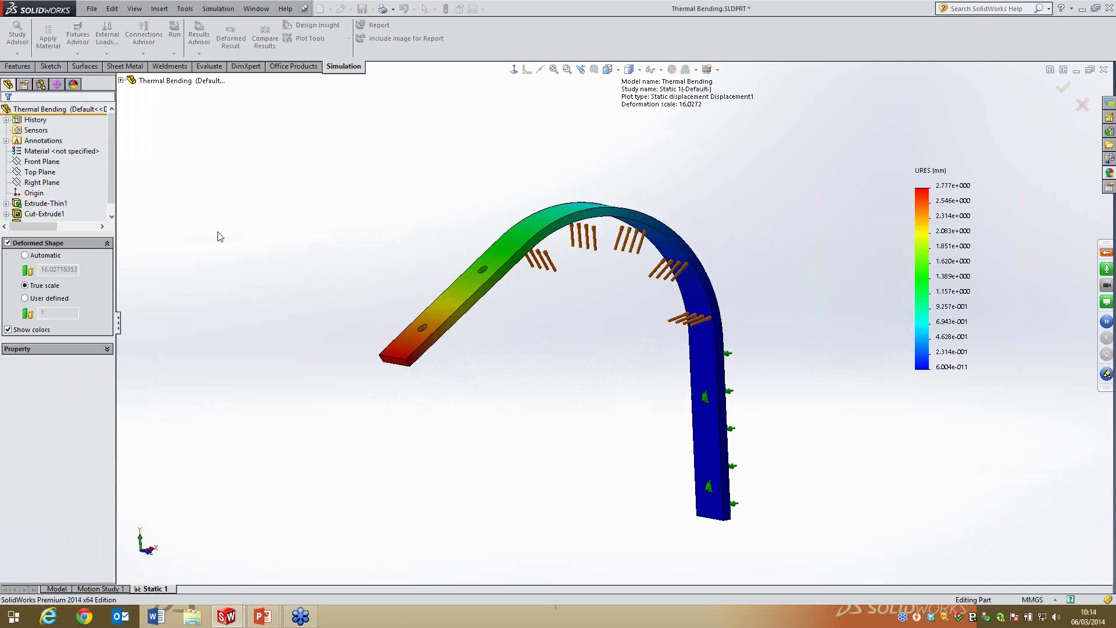
Animate the true-scale displacement plot and examine the movement at the strip's free end
right_click(69, 380)
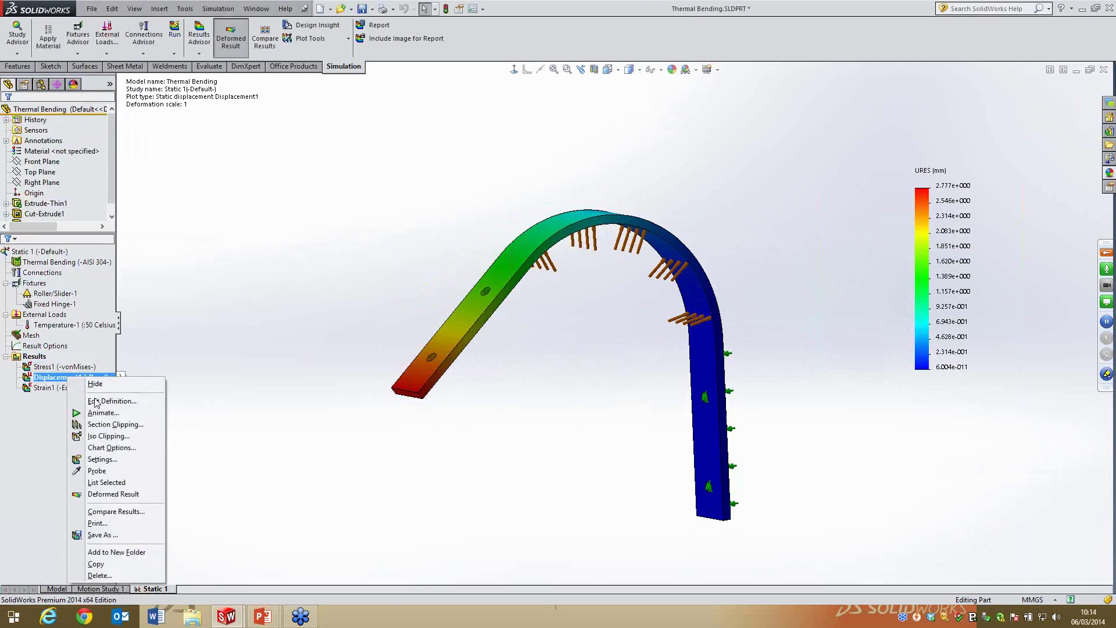
click(106, 415)
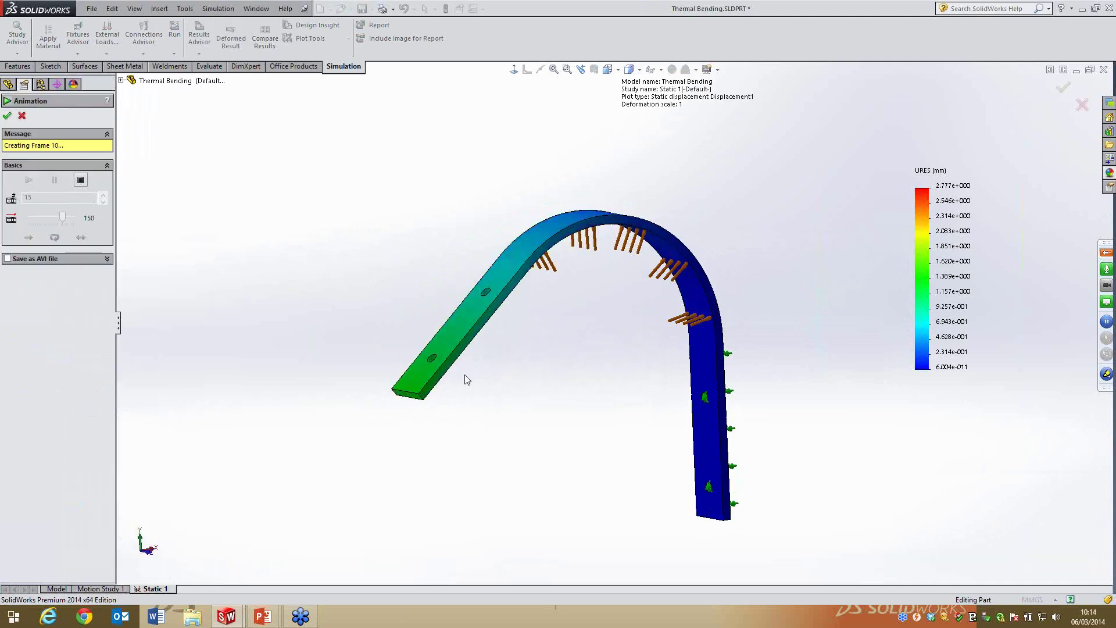
scroll(471, 375, down, 5)
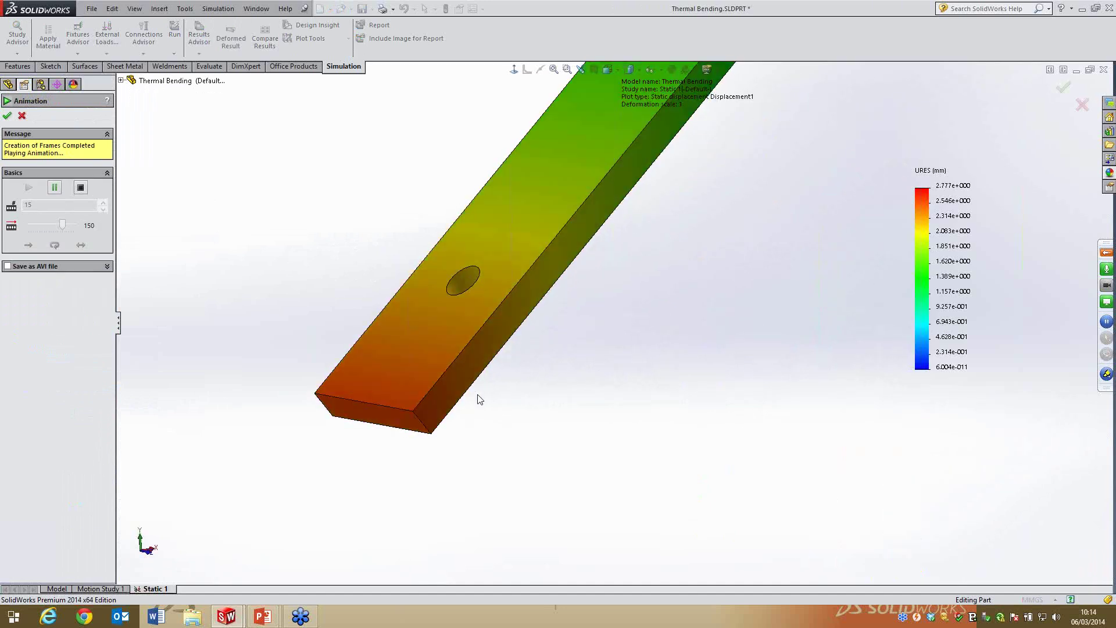
scroll(480, 400, up, 5)
scroll(819, 229, down, 2)
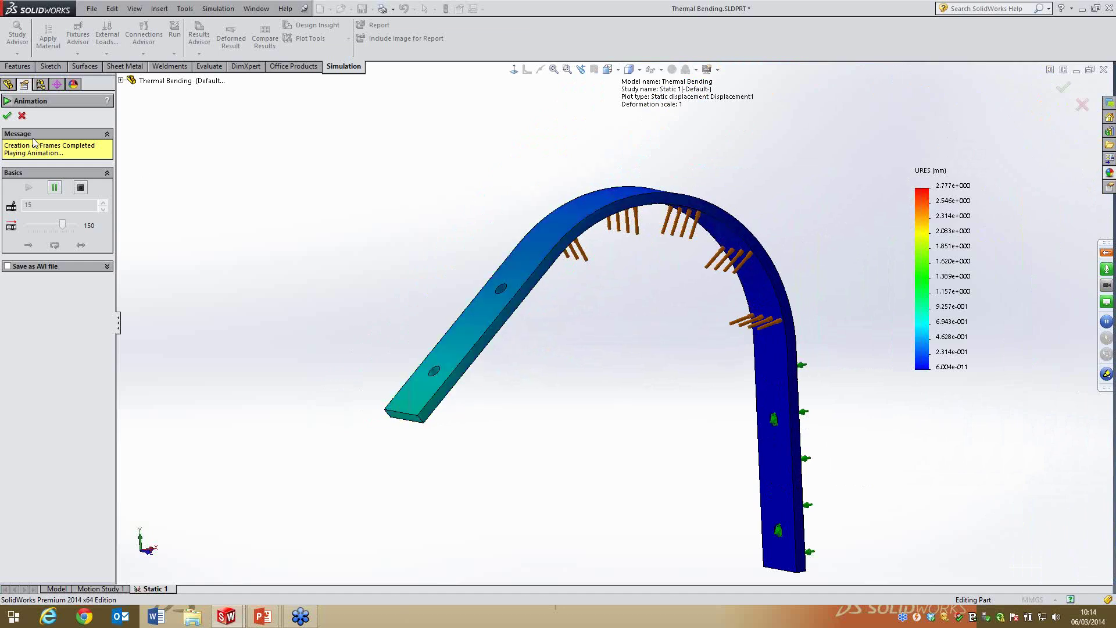
click(23, 117)
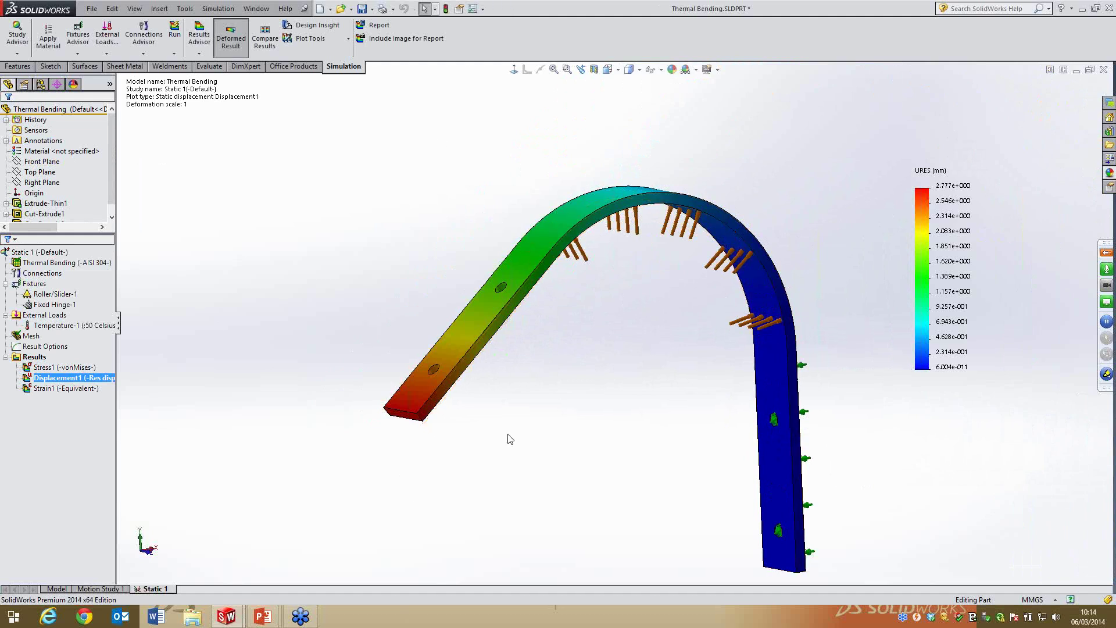
middle_drag(639, 208, 660, 314)
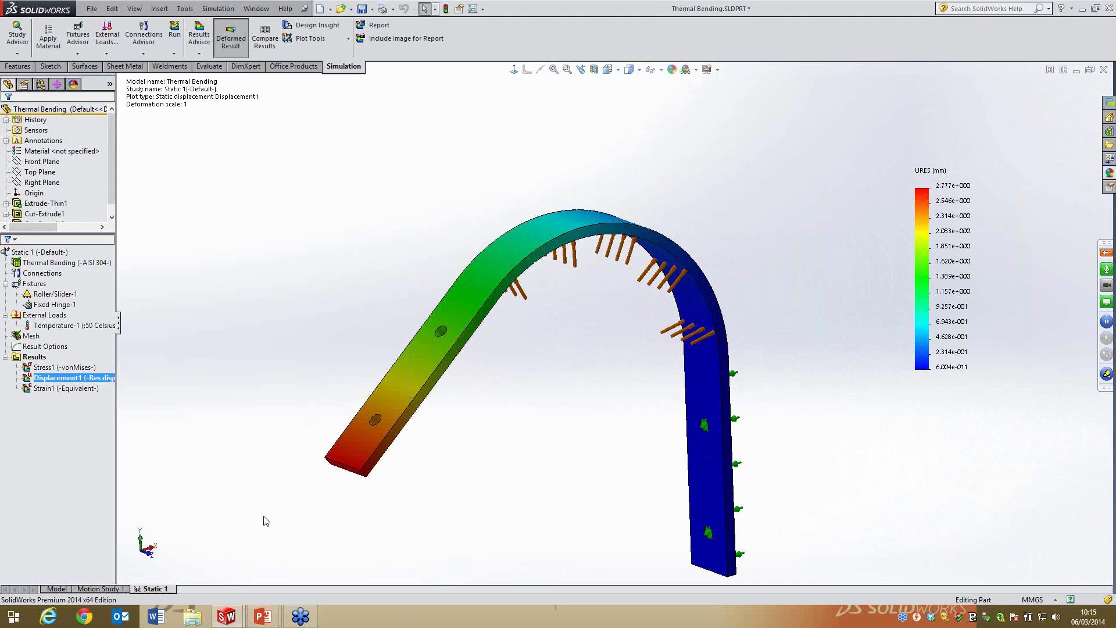
Close the Thermal Bending part and open Simple Frame.SLDPRT from the Thermal folder
click(1103, 69)
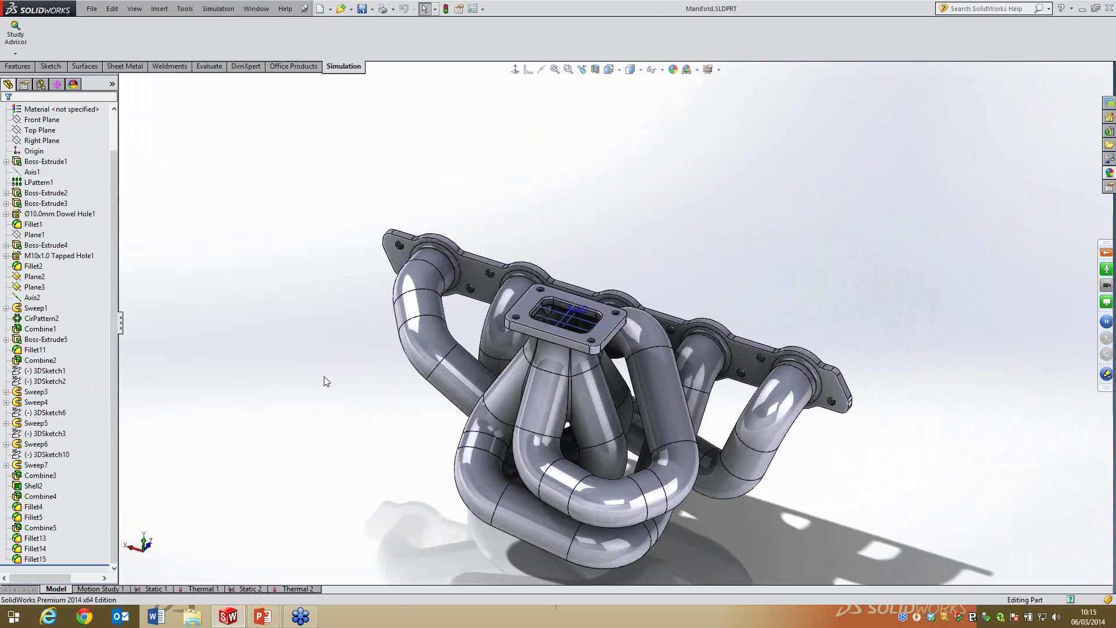
click(92, 8)
click(104, 26)
click(700, 174)
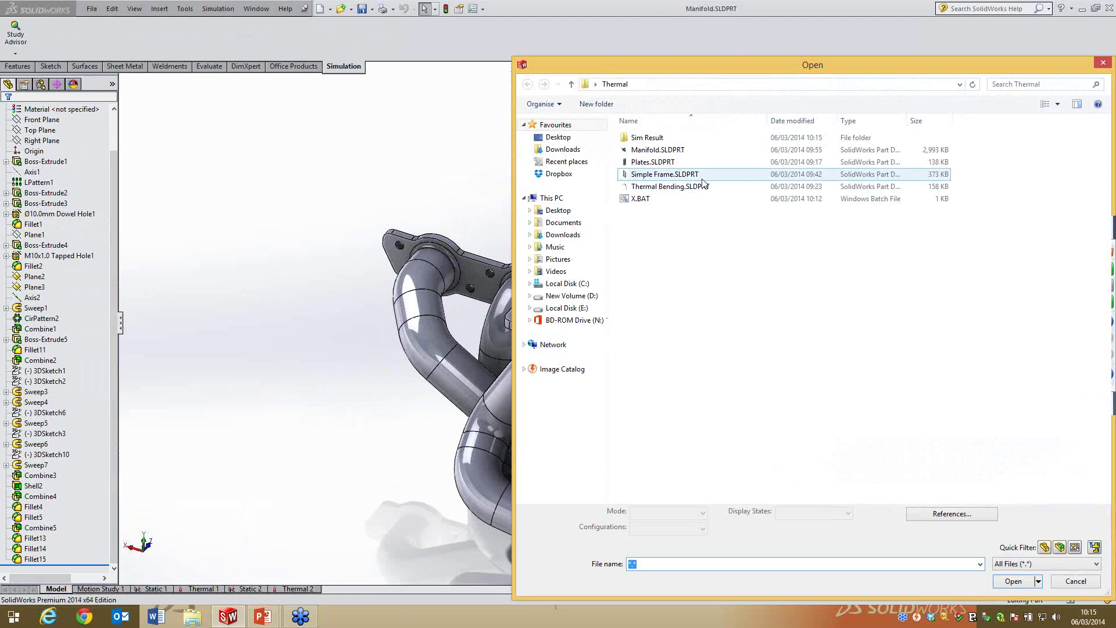
click(1026, 585)
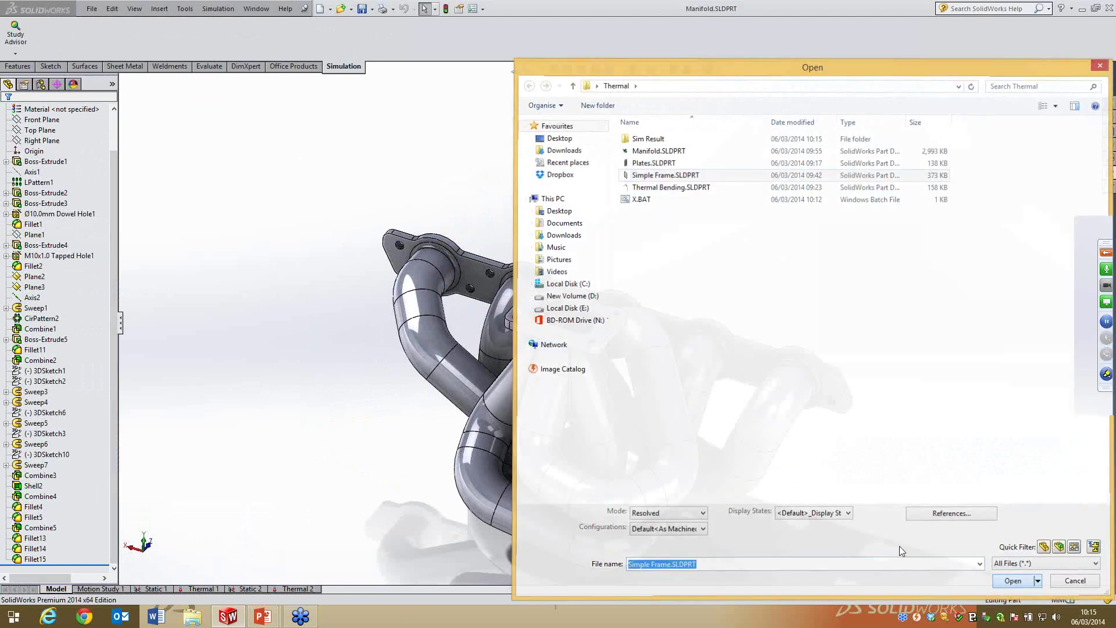
middle_drag(657, 303, 769, 399)
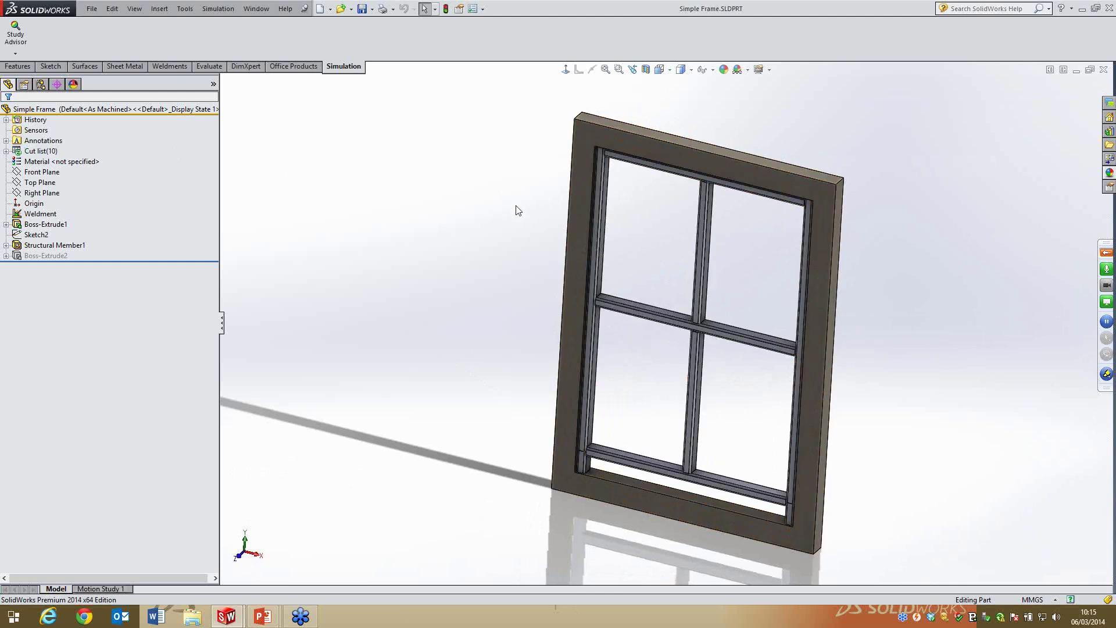
Create a new Static simulation study for the window frame, keeping the default study name
click(602, 188)
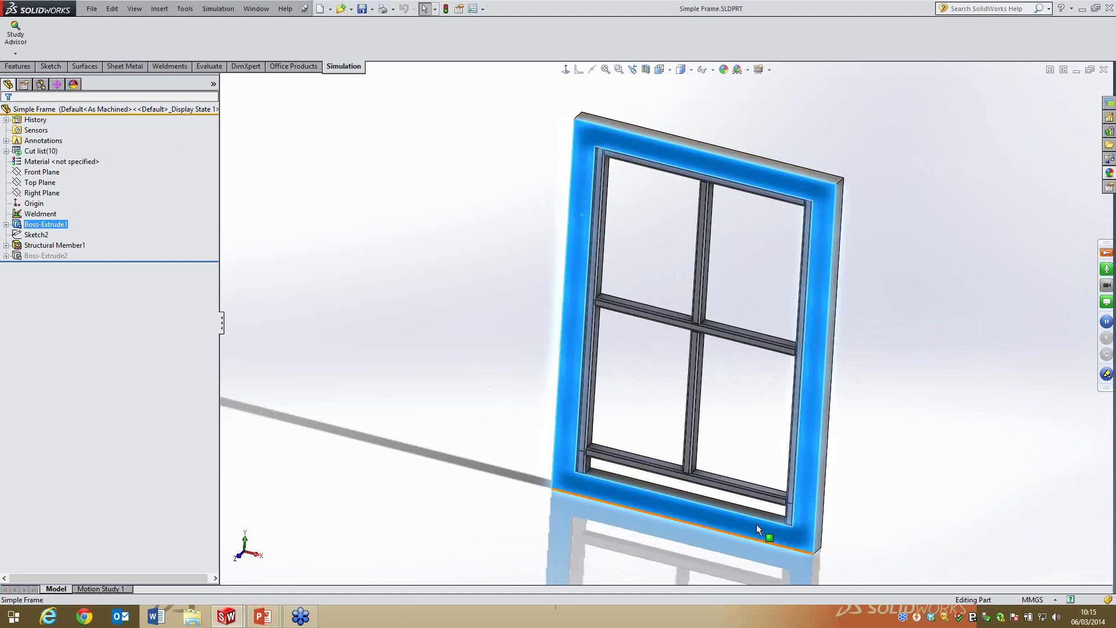
click(490, 319)
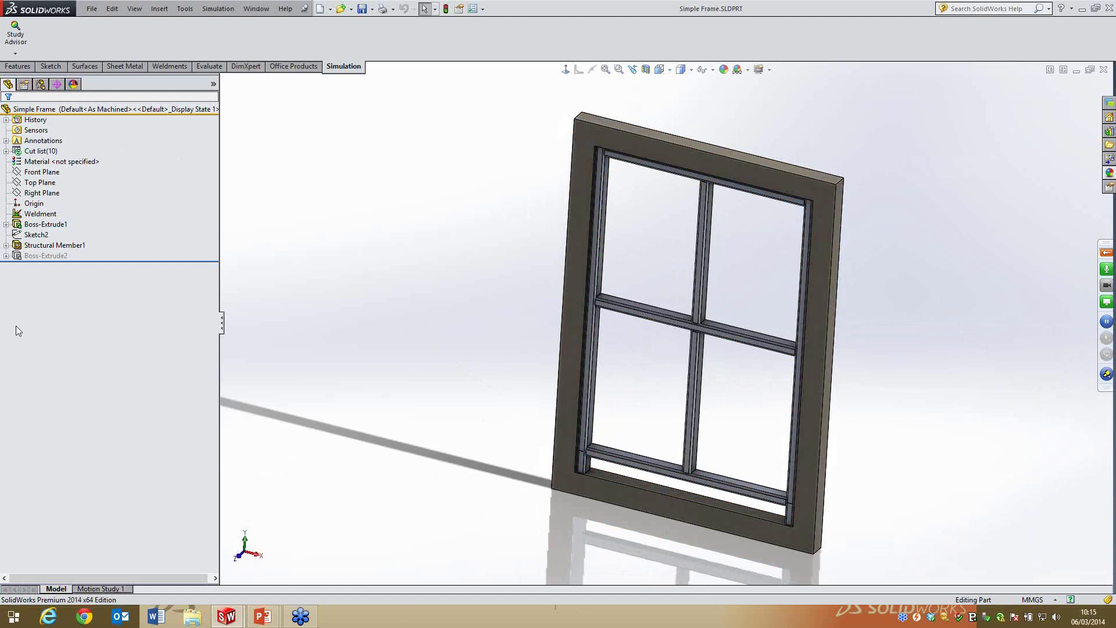
click(218, 8)
click(221, 23)
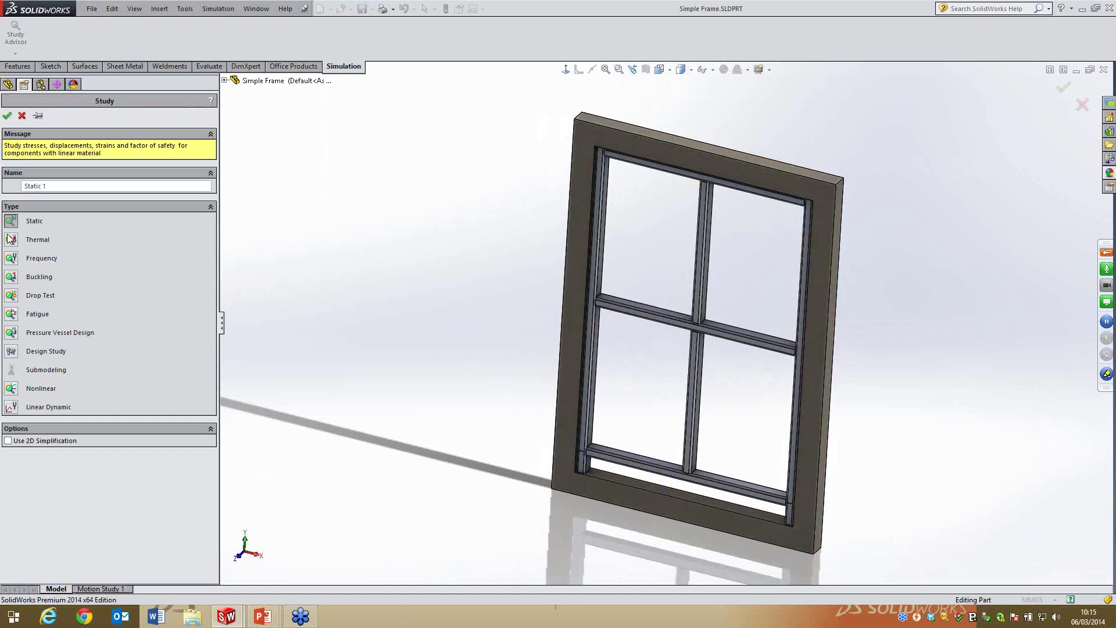
click(7, 115)
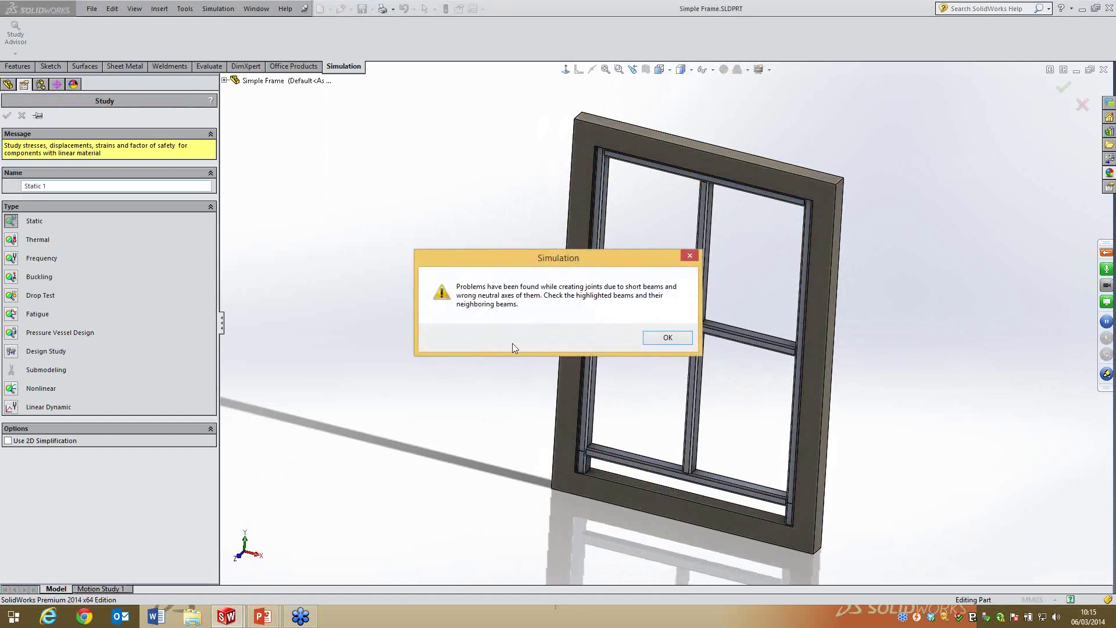
click(669, 336)
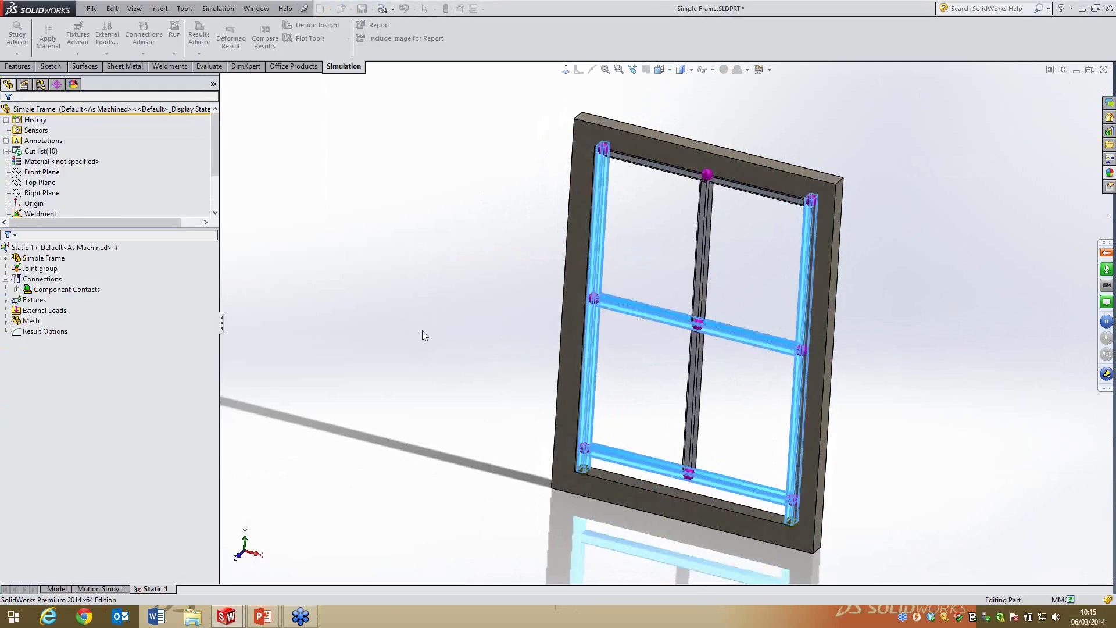
Treat all ten bodies of Simple Frame in the static study as solids instead of beams
scroll(732, 374, down, 3)
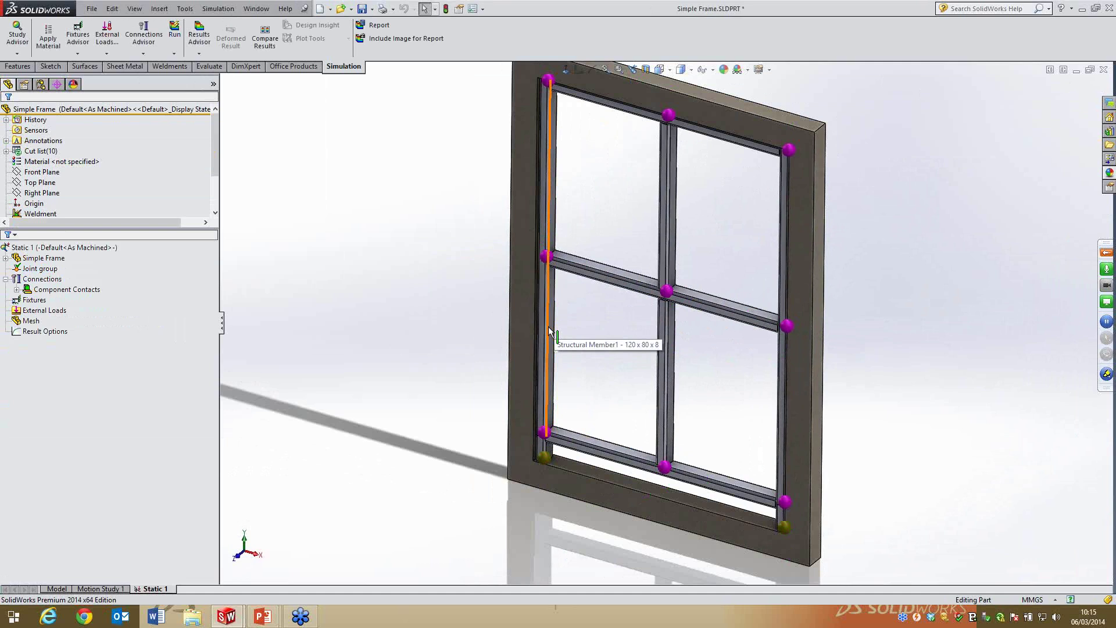
click(17, 258)
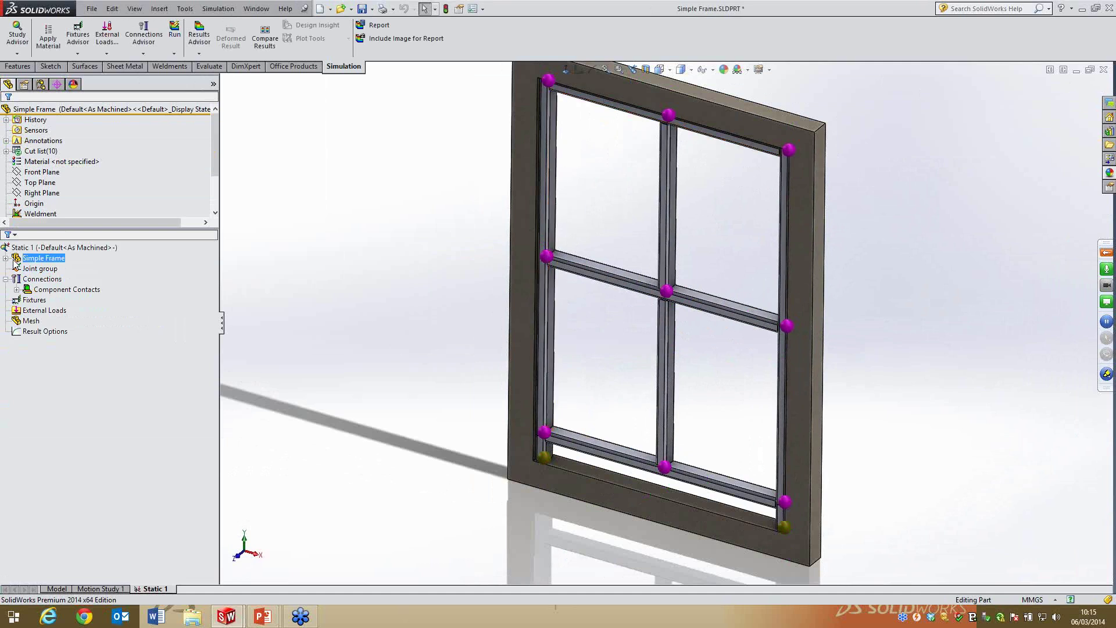
click(6, 258)
click(58, 363)
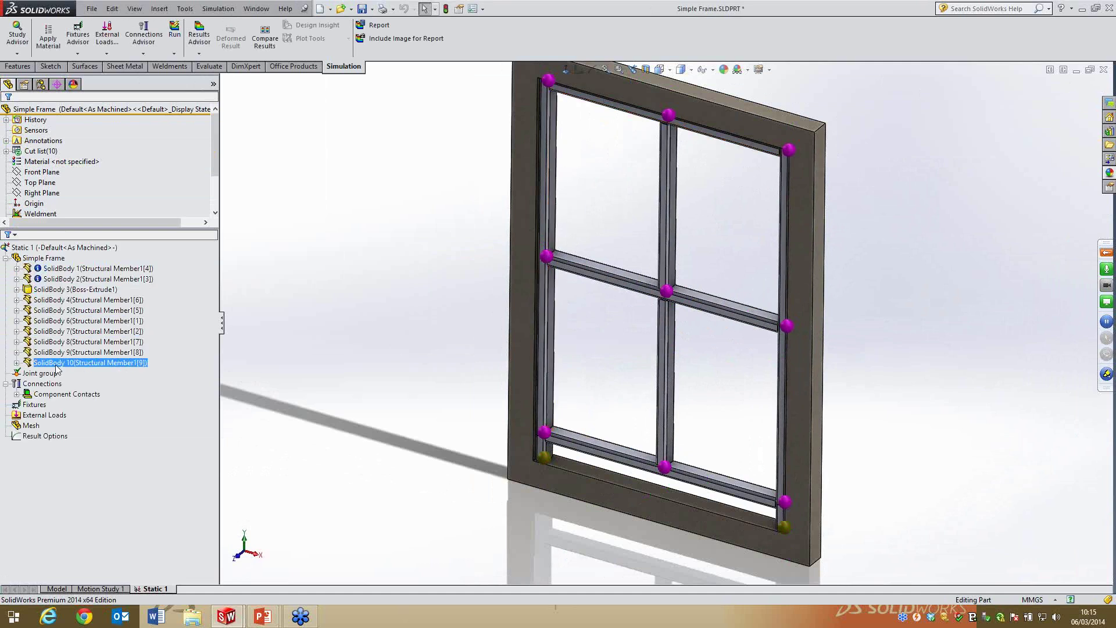
click(67, 300)
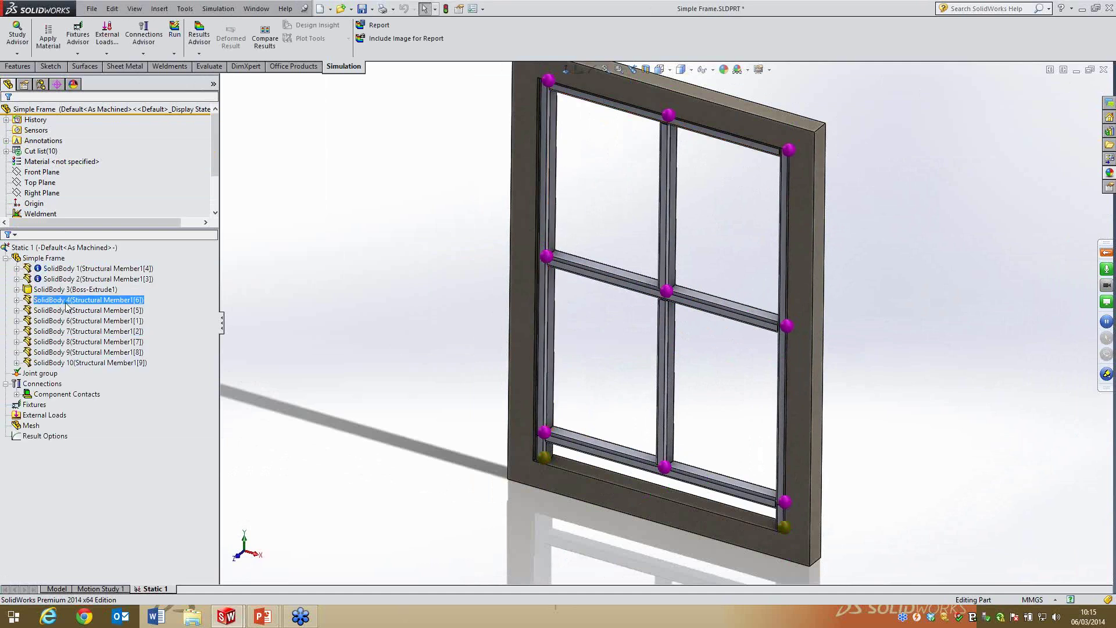
click(64, 363)
click(69, 268)
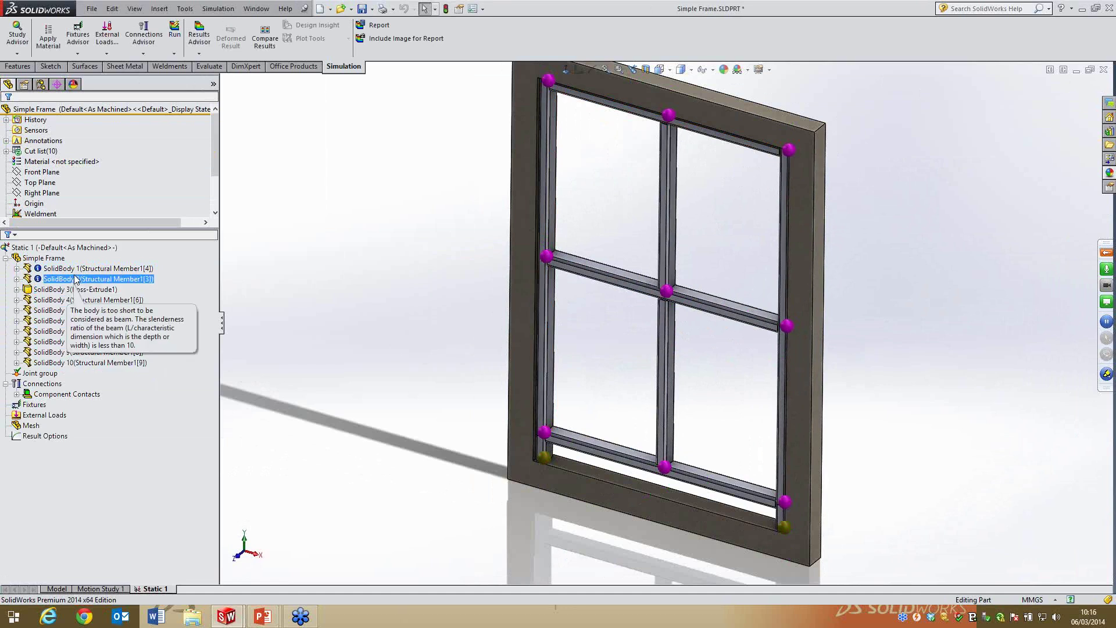
shift+click(88, 363)
right_click(88, 368)
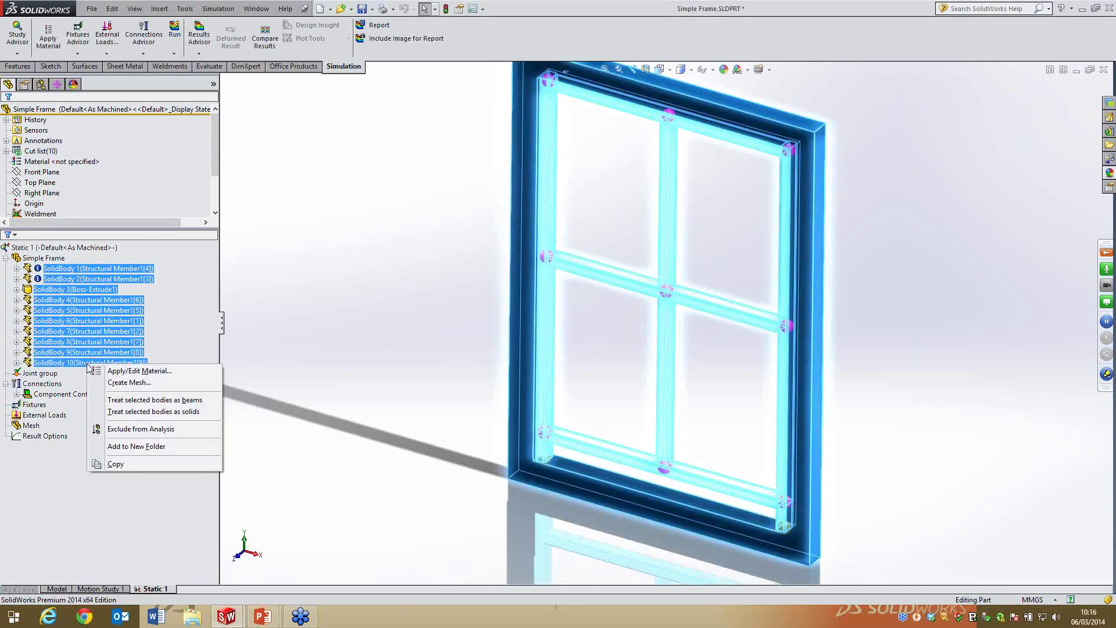
click(152, 412)
click(138, 291)
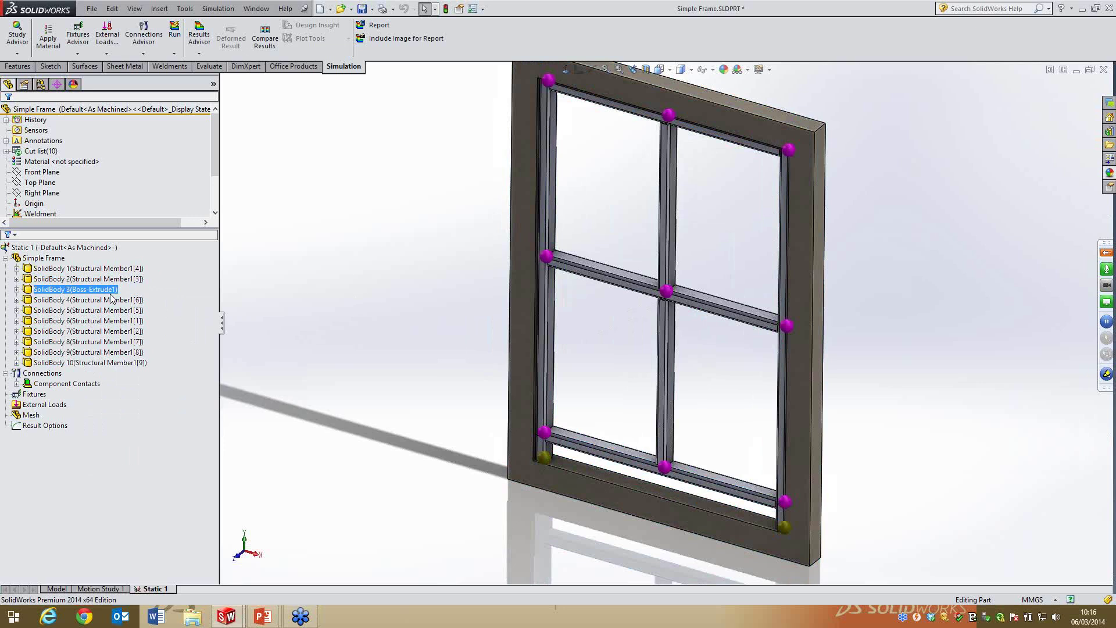
right_click(84, 293)
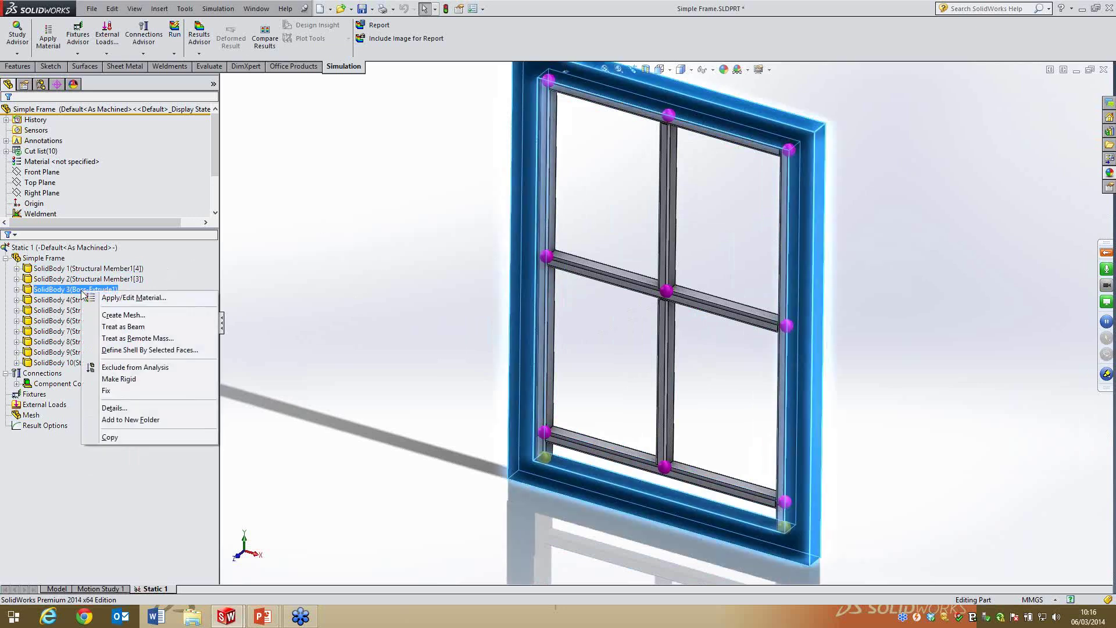
click(134, 298)
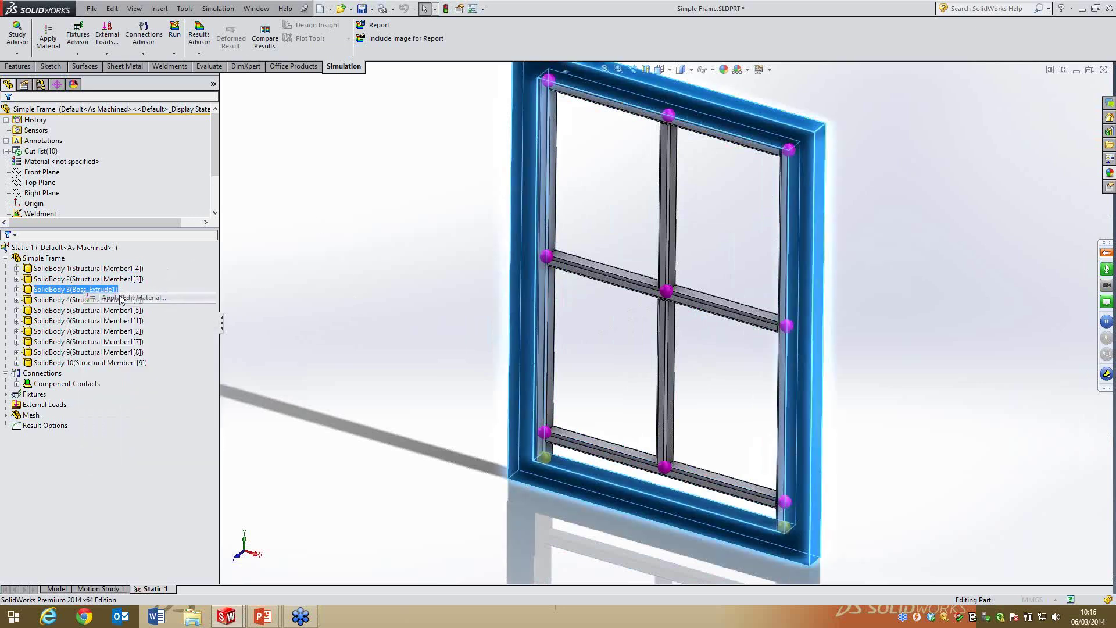
click(270, 332)
Apply the AISI 304 steel material to all ten bodies in the static study
click(114, 272)
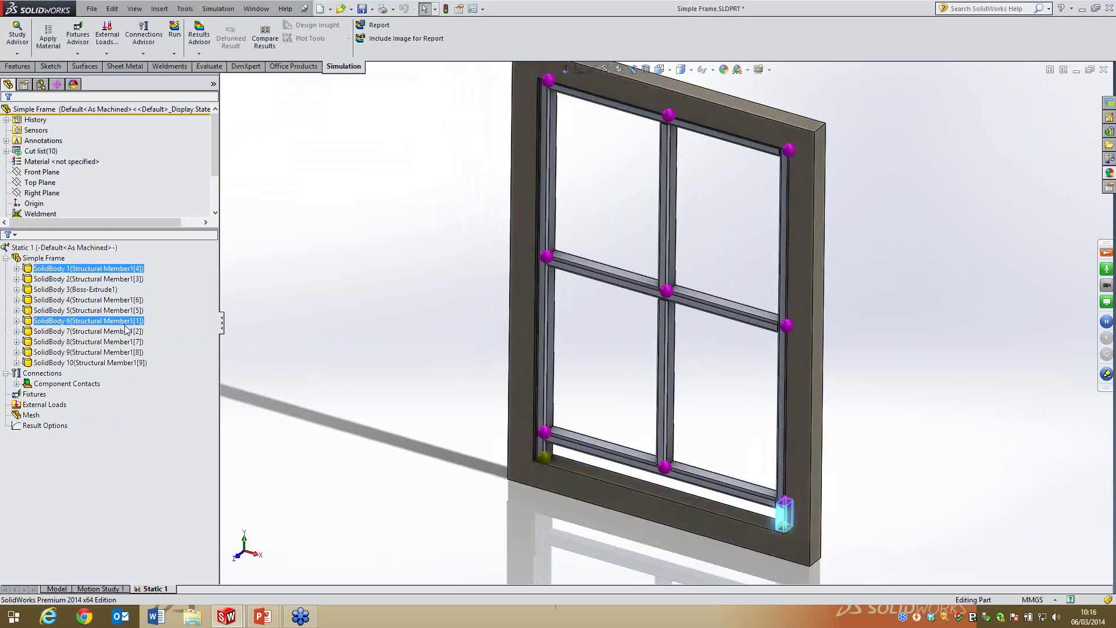
shift+click(121, 362)
right_click(121, 362)
click(163, 368)
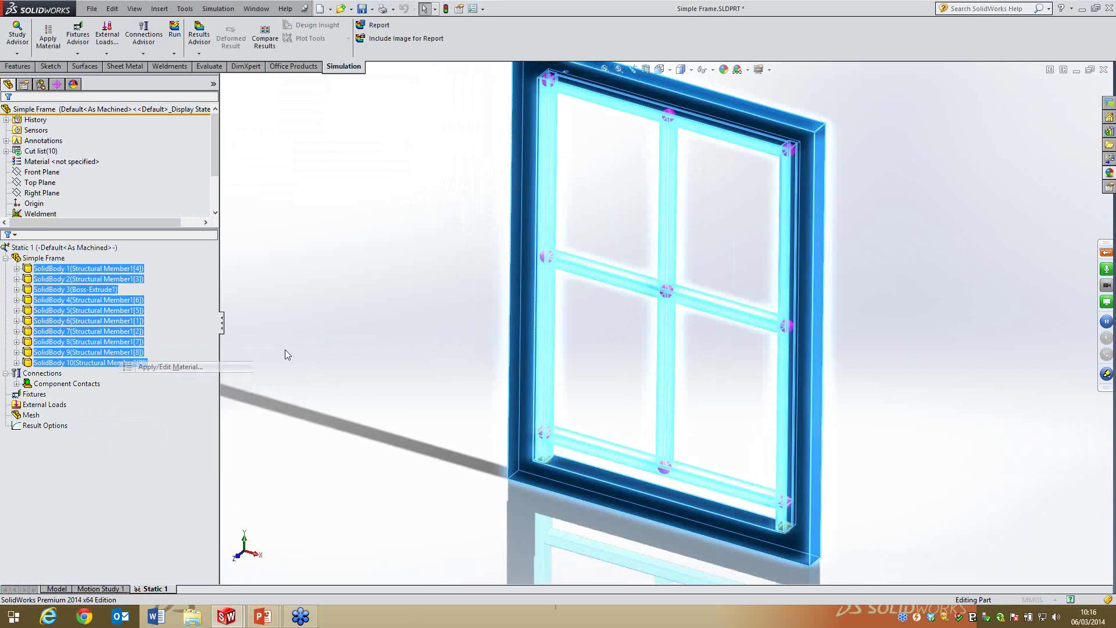
click(66, 140)
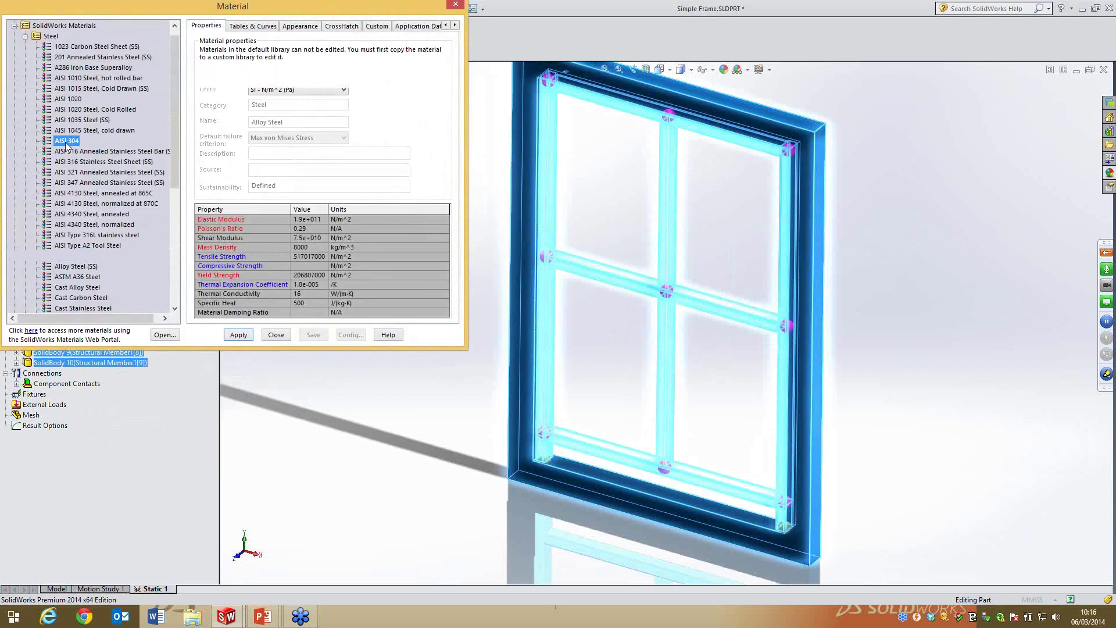
click(246, 336)
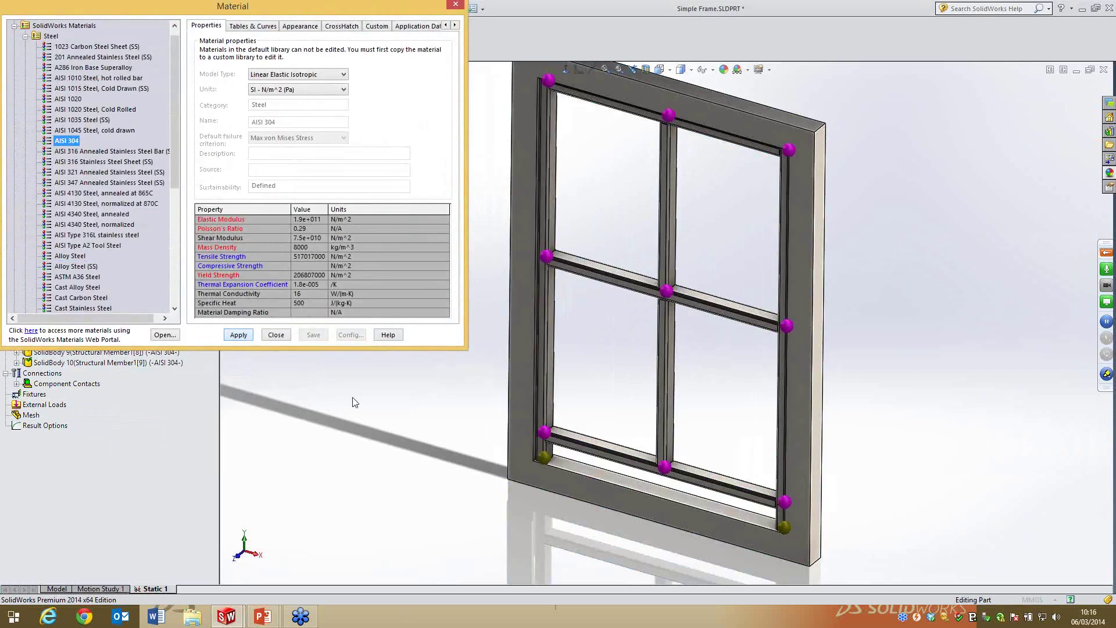
click(275, 335)
Make the outer frame body (Boss-Extrude1) rigid in the static study
click(118, 284)
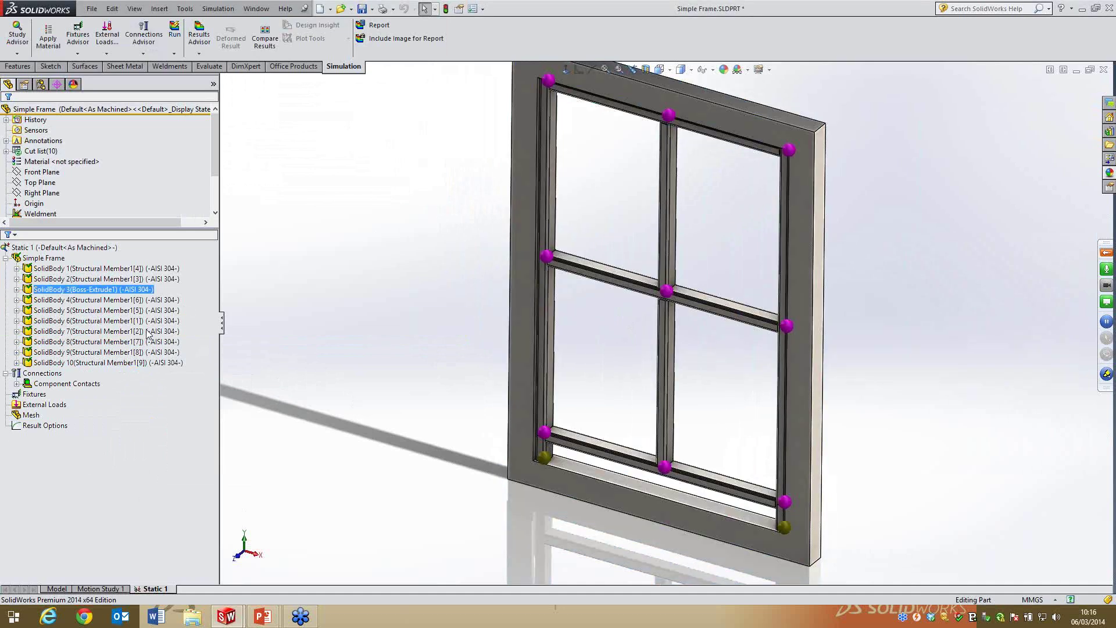
right_click(120, 289)
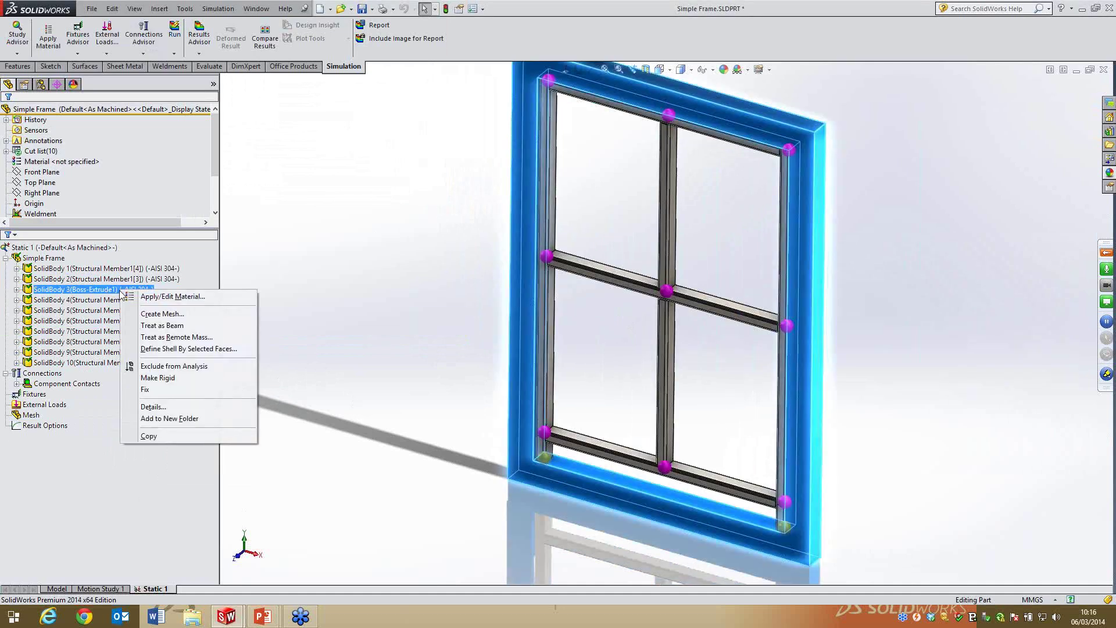
click(177, 379)
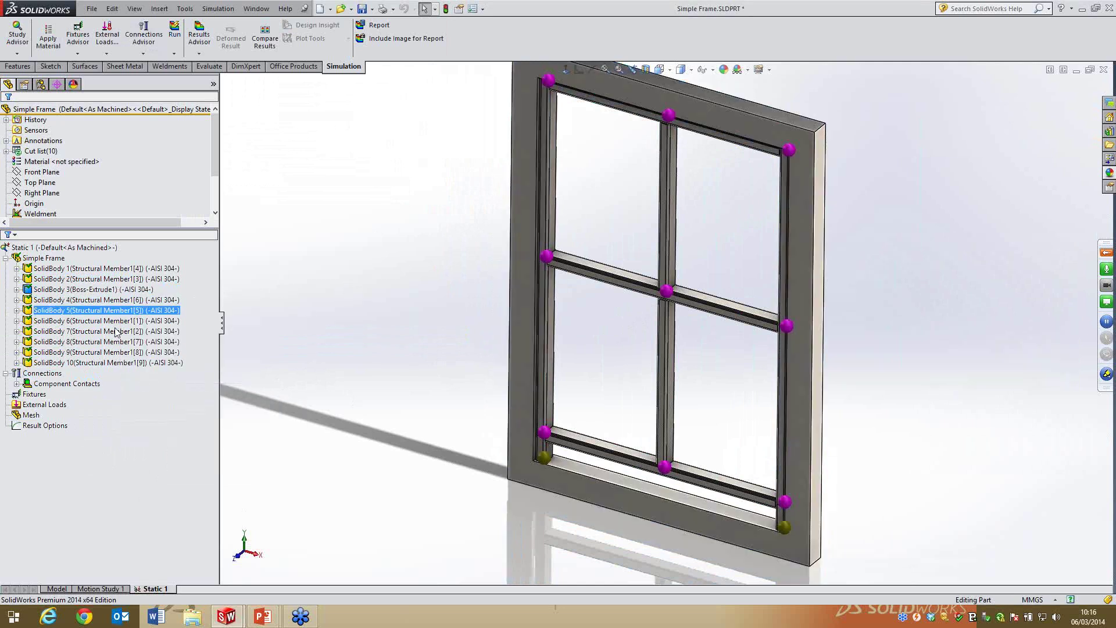
Examine the upper corners and sides where the inner structural members sit inside the outer frame
scroll(788, 259, up, 2)
scroll(788, 259, down, 1)
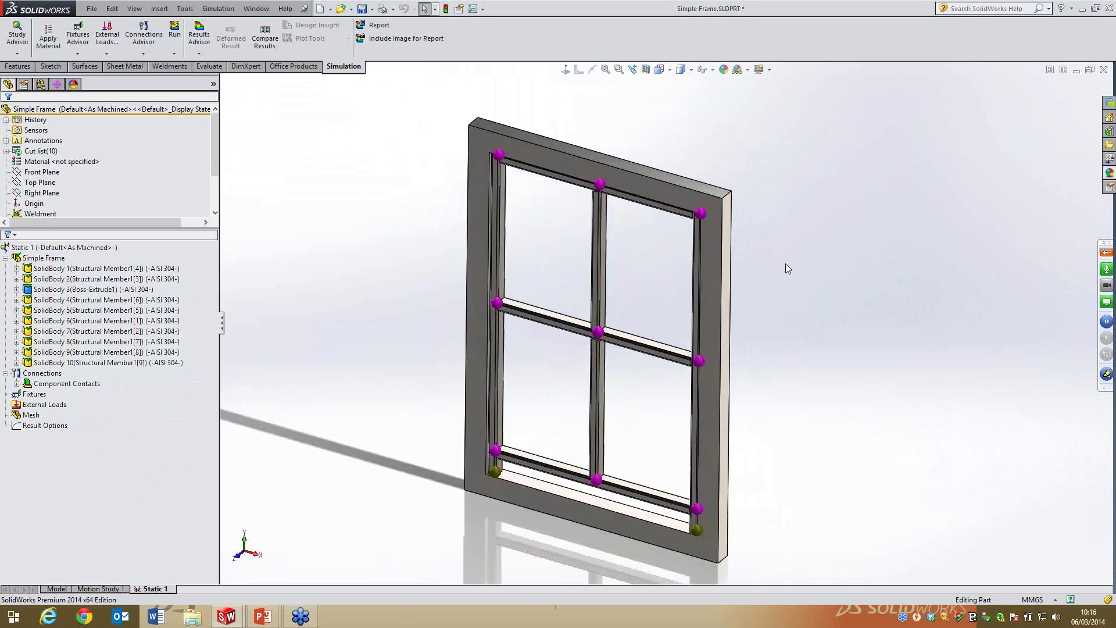
scroll(493, 141, down, 8)
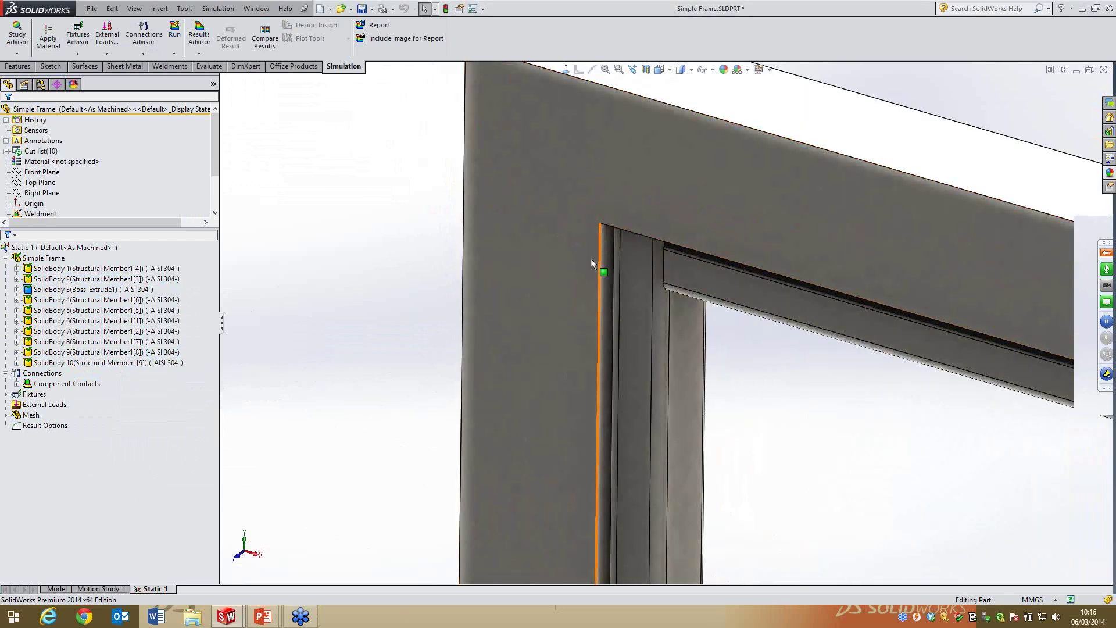
scroll(590, 258, up, 8)
scroll(852, 363, down, 3)
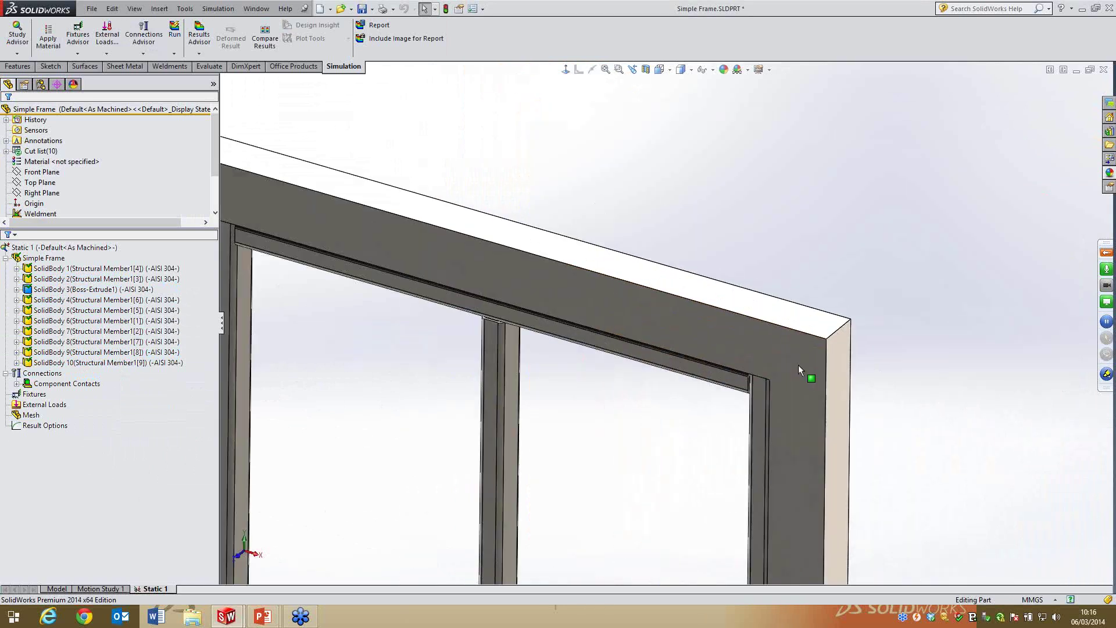
scroll(645, 343, up, 3)
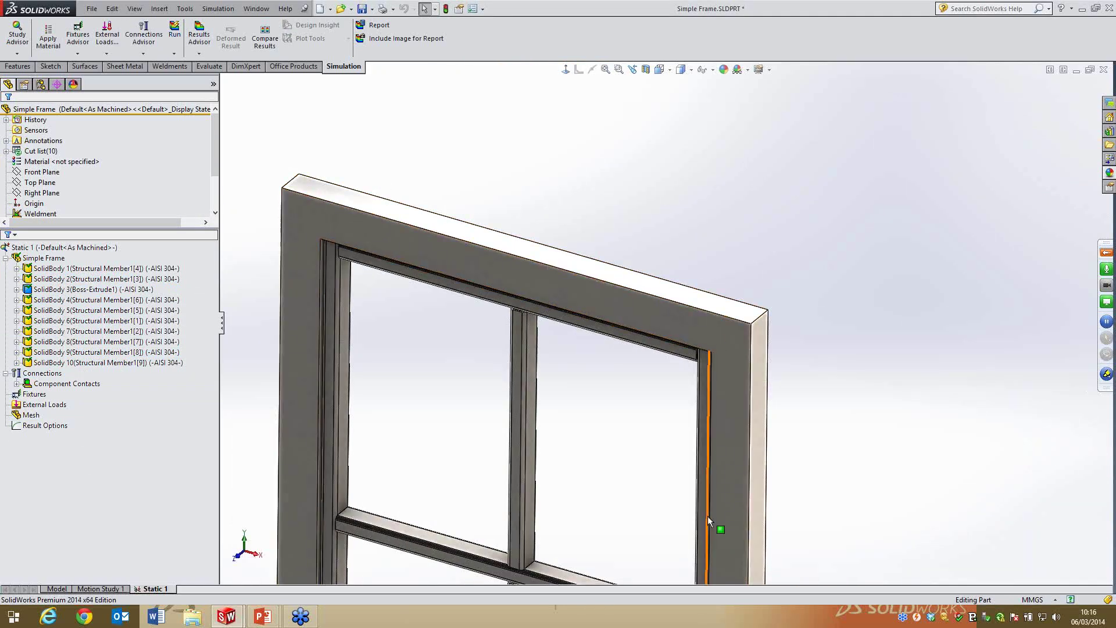
scroll(378, 288, up, 1)
scroll(371, 279, down, 5)
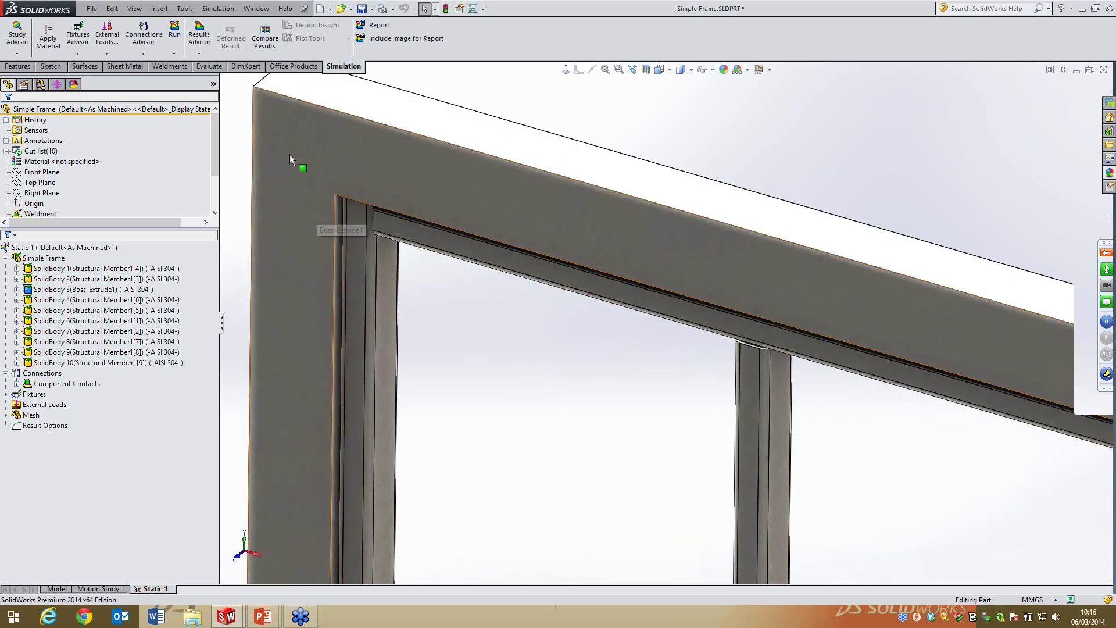
scroll(697, 340, up, 4)
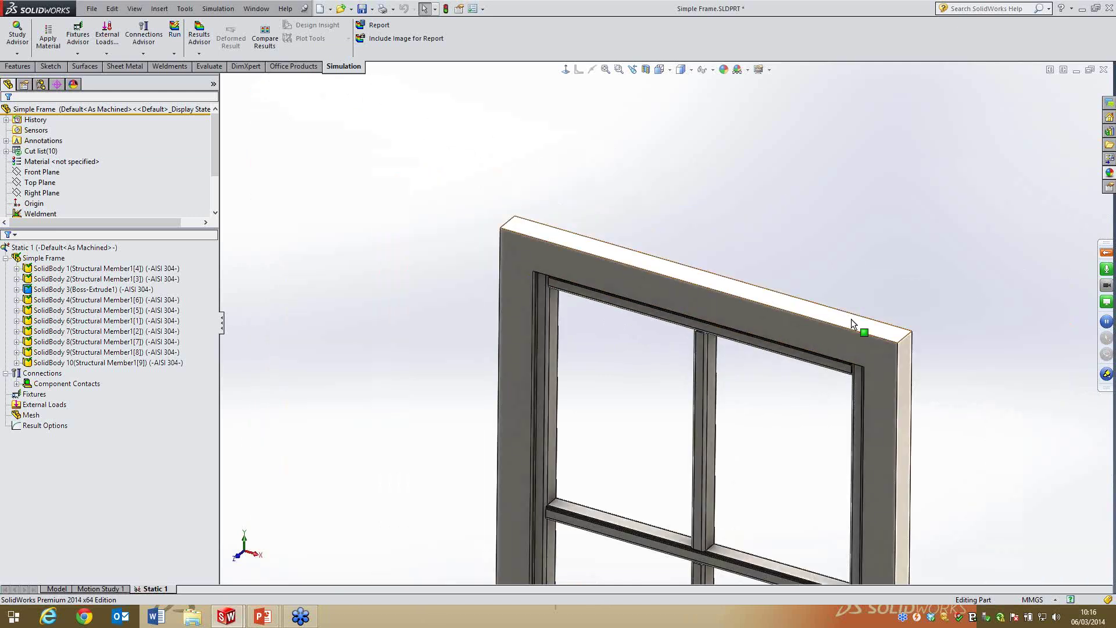
scroll(788, 498, up, 6)
scroll(785, 496, down, 4)
scroll(560, 152, up, 3)
Highlight structural member bodies in the study, then expand Component Contacts to inspect the global contact
click(96, 312)
click(134, 361)
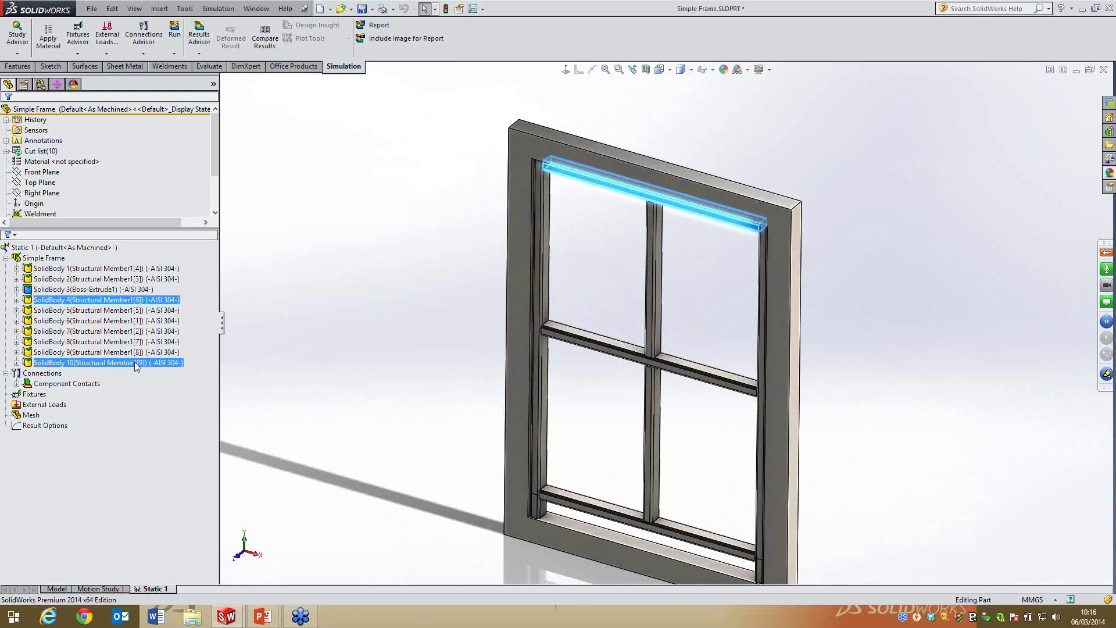
click(17, 383)
click(75, 394)
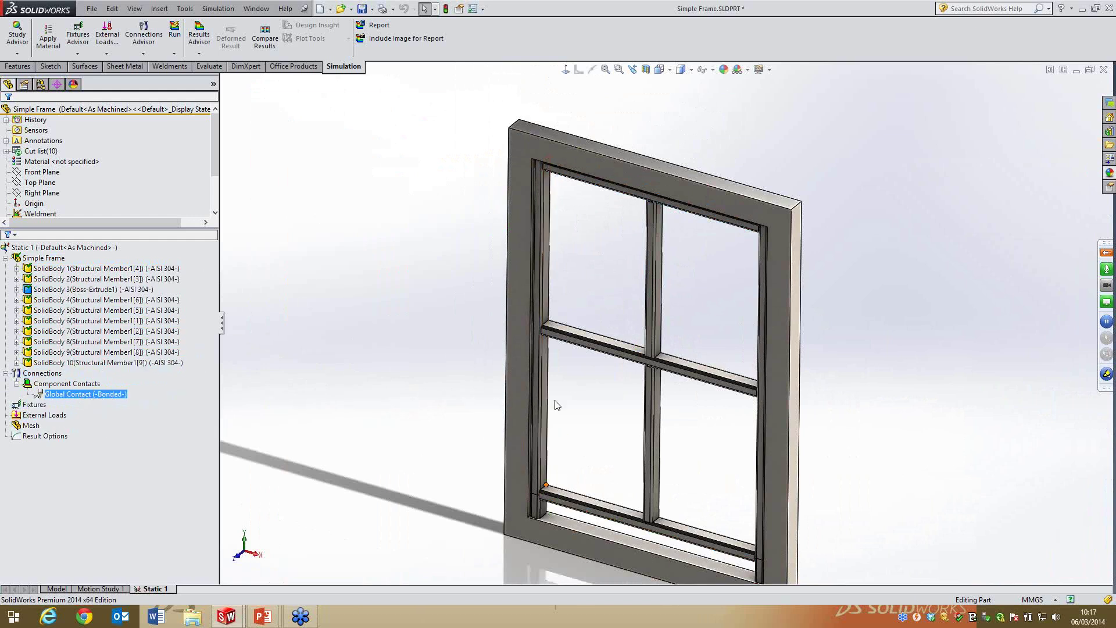
View the window frame face-on and examine the clearance at both upper corners, then inspect where the members meet the lower rail
click(562, 155)
click(565, 69)
key(Escape)
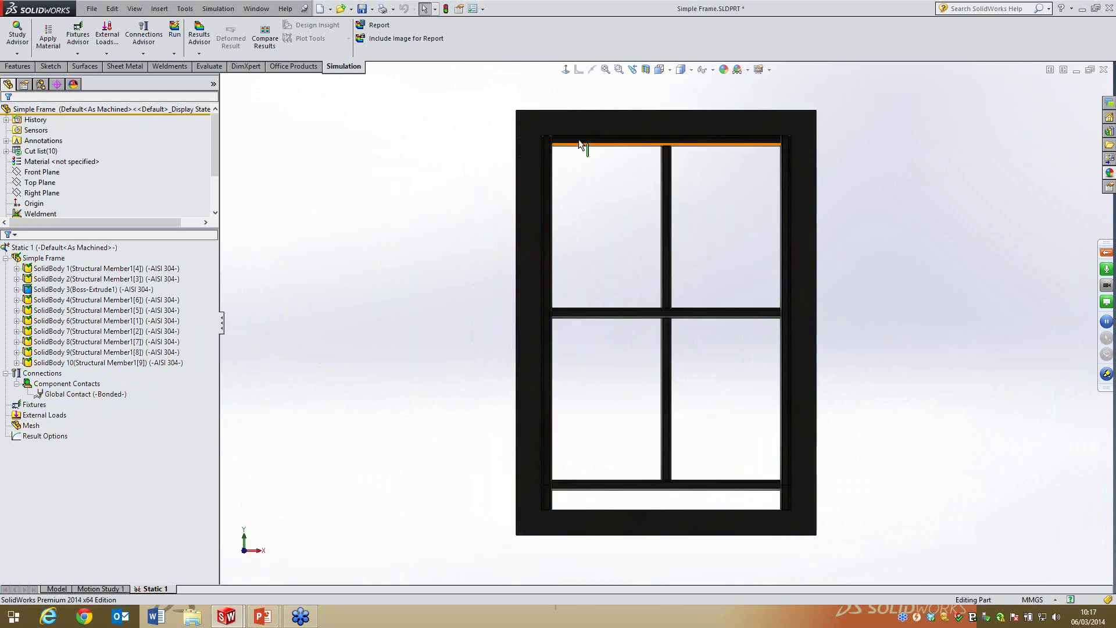
scroll(578, 138, down, 6)
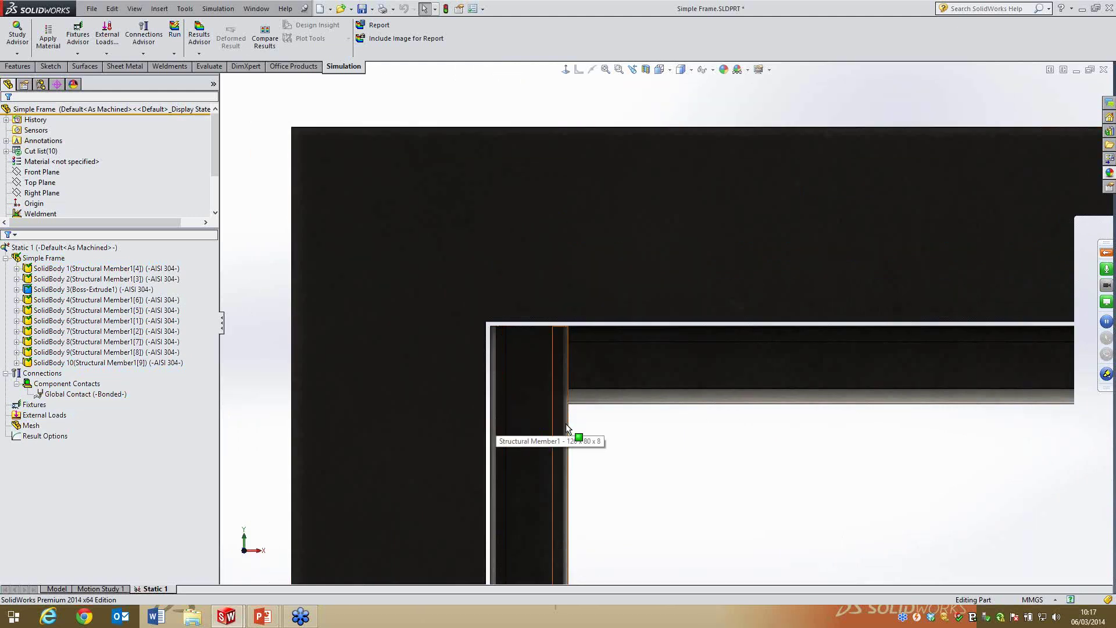
scroll(642, 411, up, 5)
scroll(859, 341, down, 4)
scroll(633, 309, down, 5)
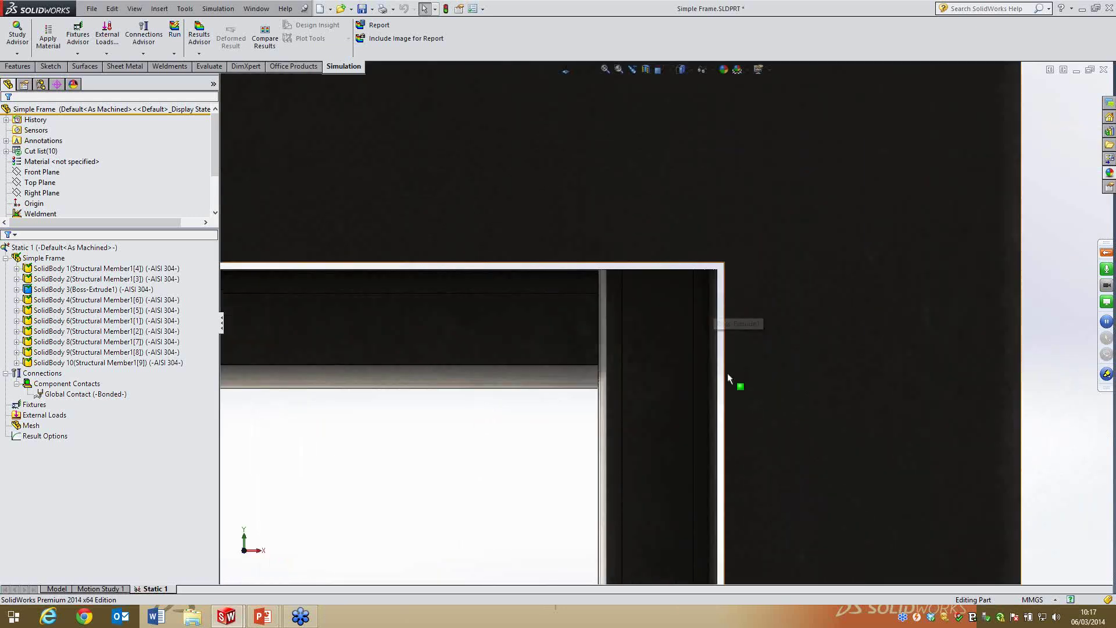
scroll(633, 382, up, 10)
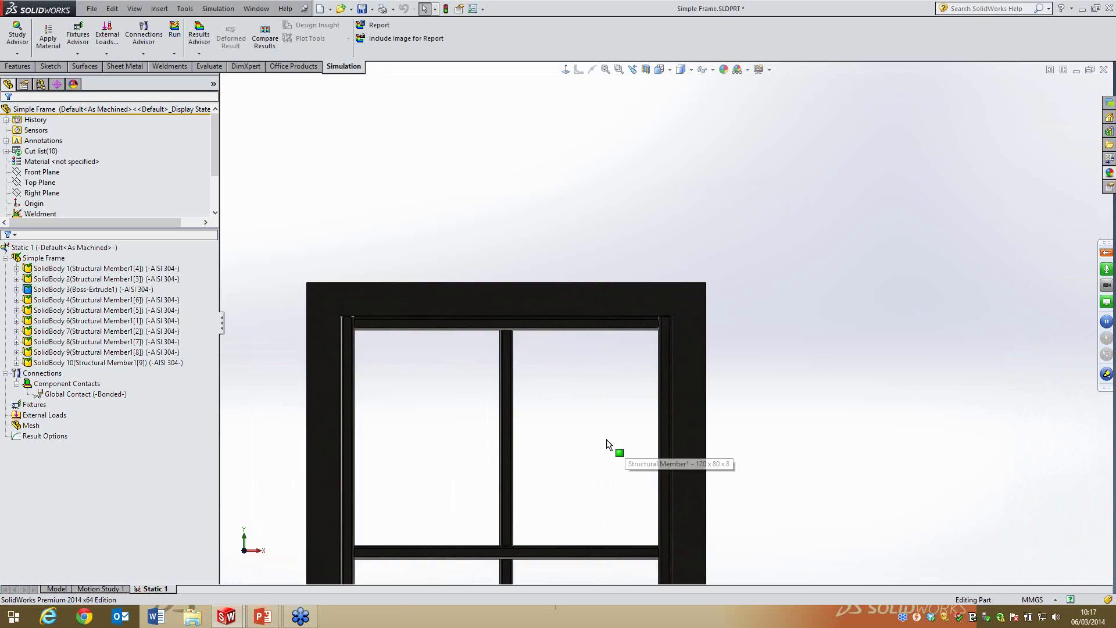
middle_drag(605, 443, 540, 523)
scroll(636, 410, down, 10)
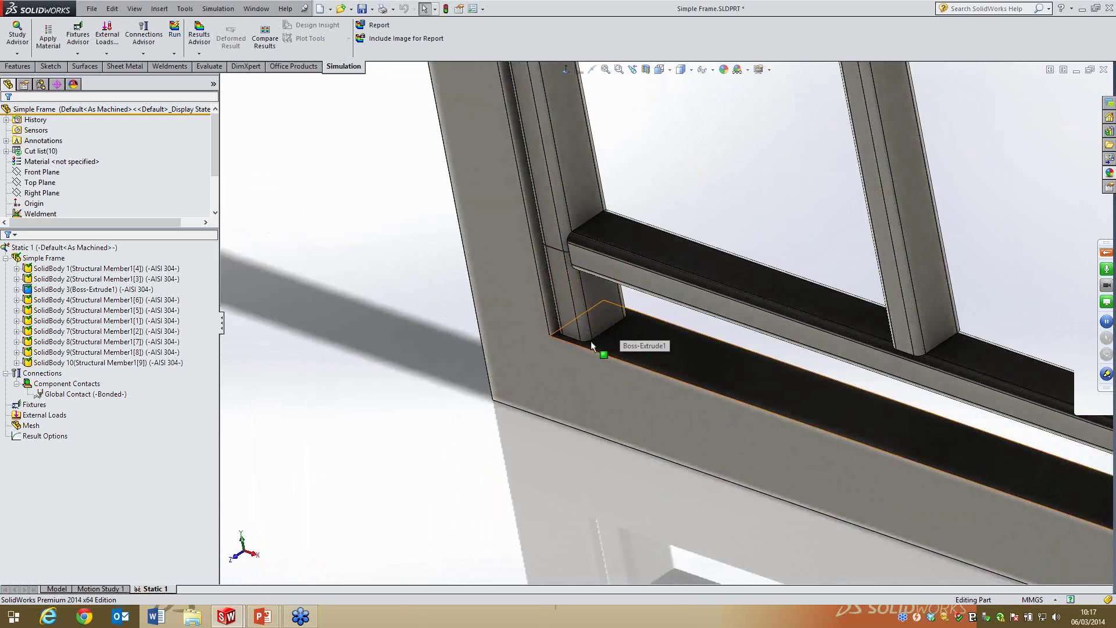
scroll(719, 374, up, 6)
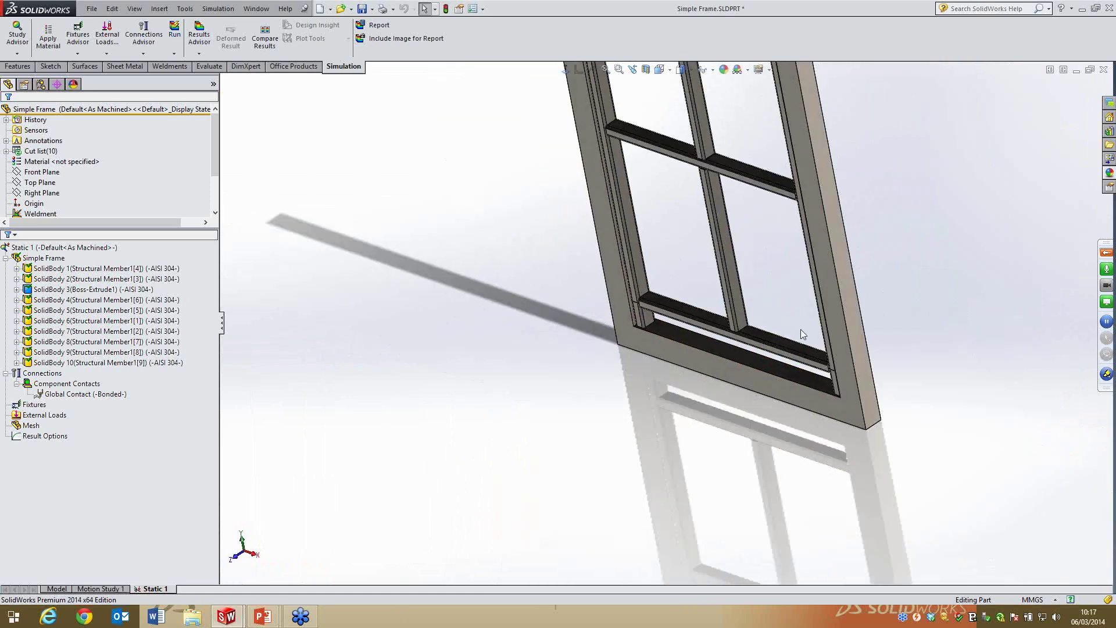
Start a Fixed Geometry fixture in the static study and select the outer frame's right-hand outer side face
scroll(800, 329, down, 7)
middle_drag(756, 385, 775, 403)
scroll(775, 404, up, 6)
scroll(650, 224, up, 8)
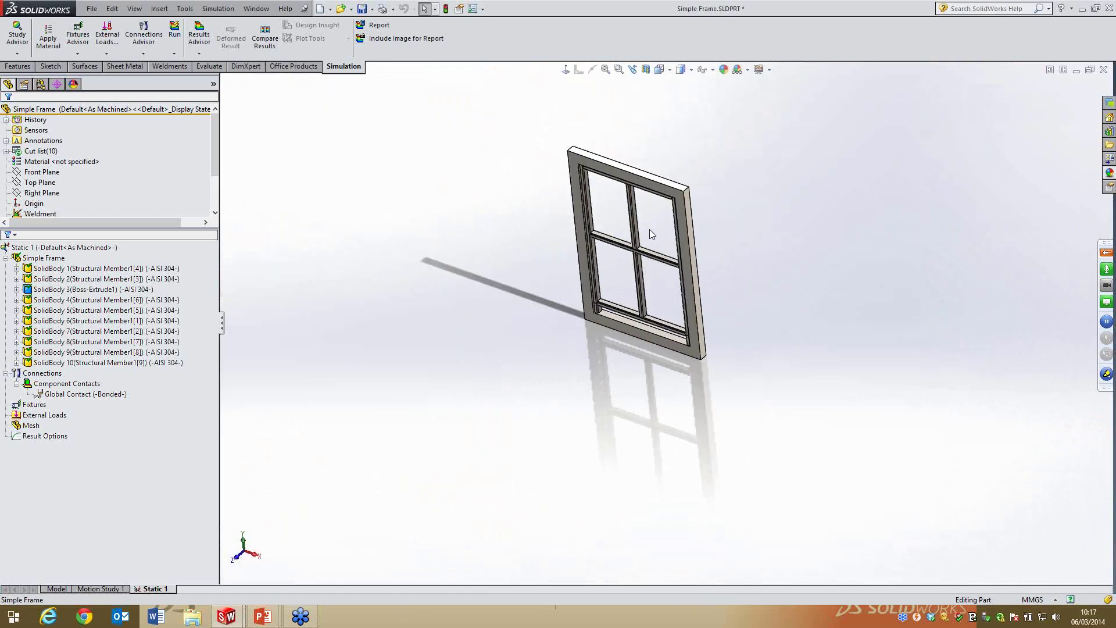
scroll(650, 235, down, 4)
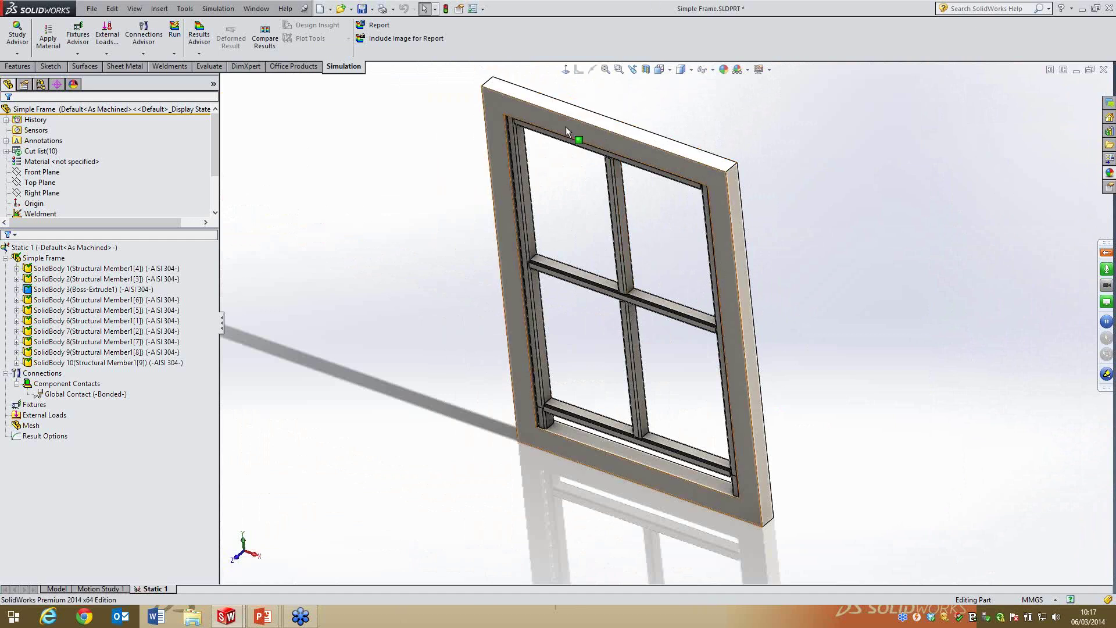
click(215, 249)
click(33, 405)
right_click(32, 407)
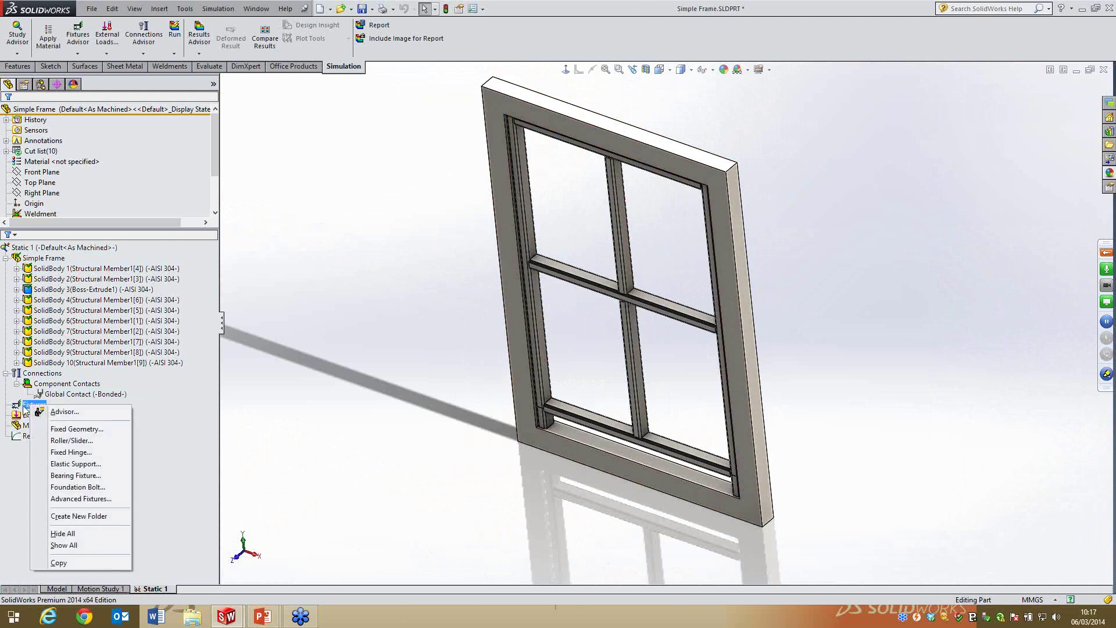
click(90, 430)
click(763, 441)
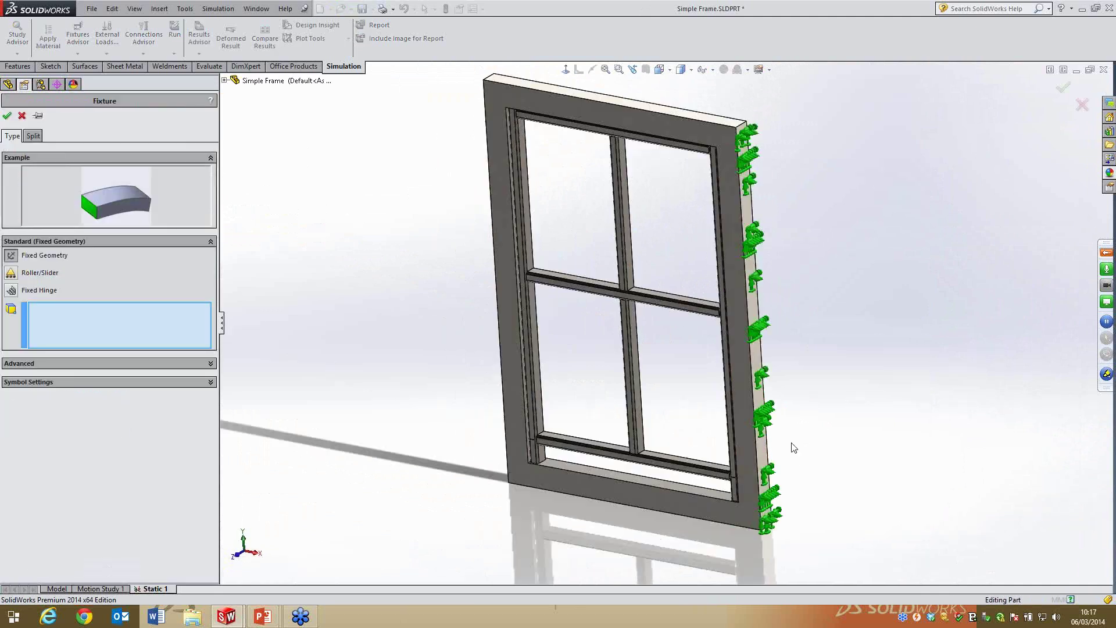
Add the outer frame's left, top and bottom outer faces to the Fixed Geometry fixture and accept it
middle_drag(529, 313, 638, 369)
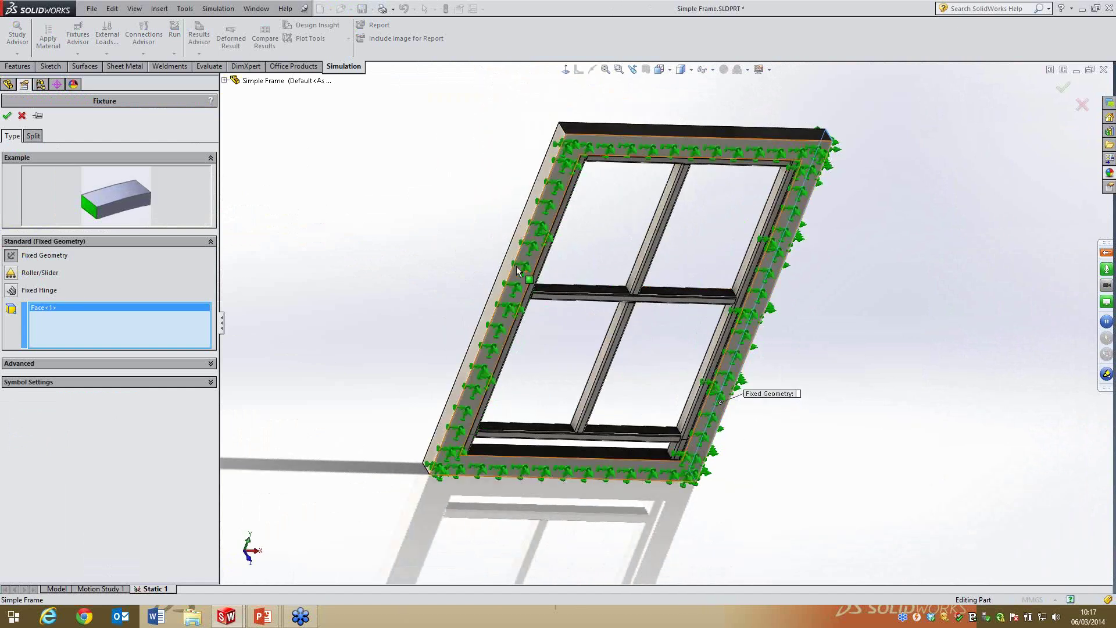
click(509, 263)
click(587, 147)
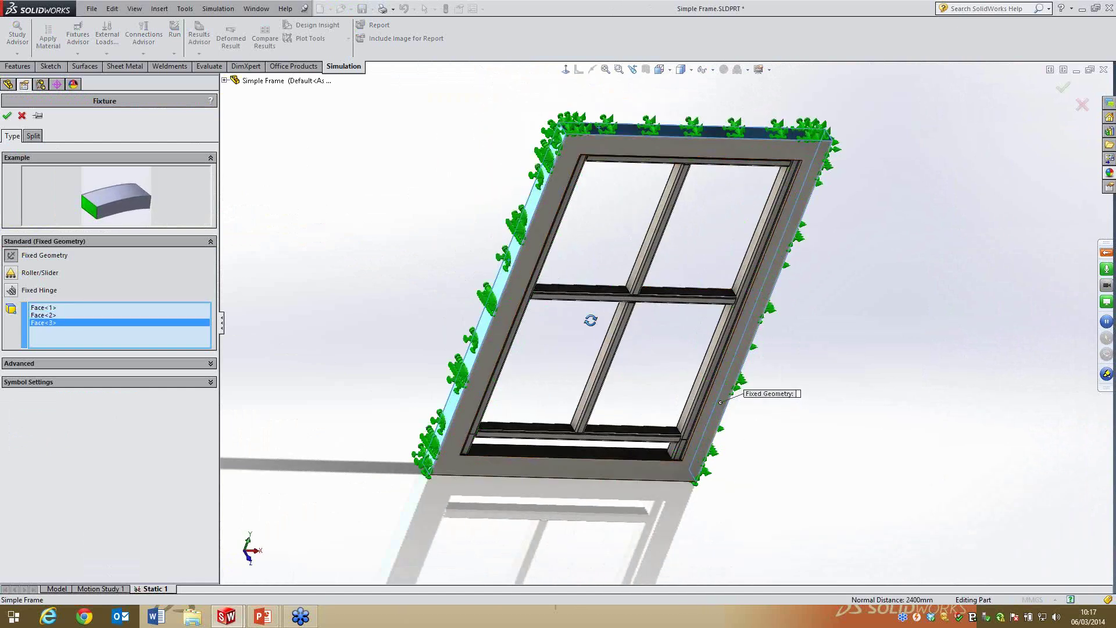
middle_drag(589, 316, 465, 456)
click(465, 456)
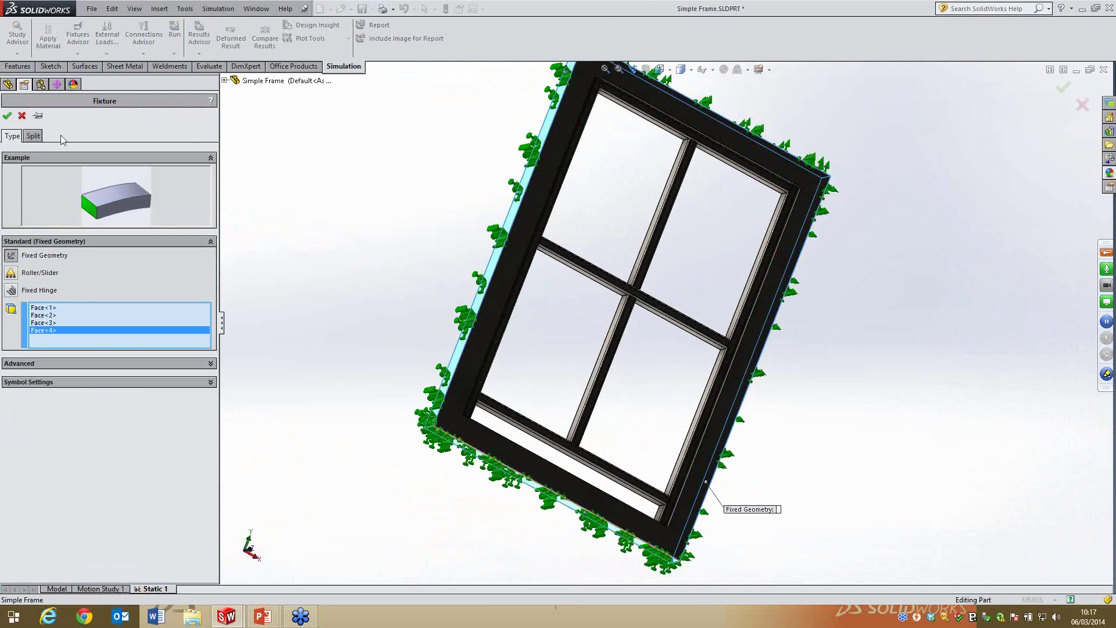
middle_drag(752, 309, 321, 313)
click(44, 415)
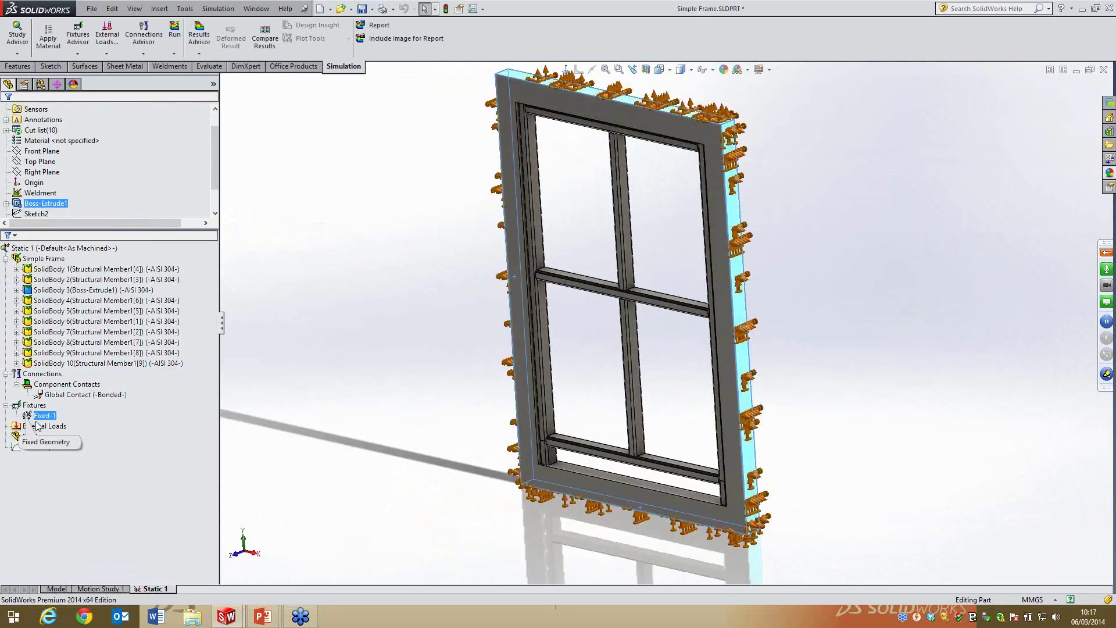
Start a Temperature external load and set it to 50 degrees Celsius
click(36, 437)
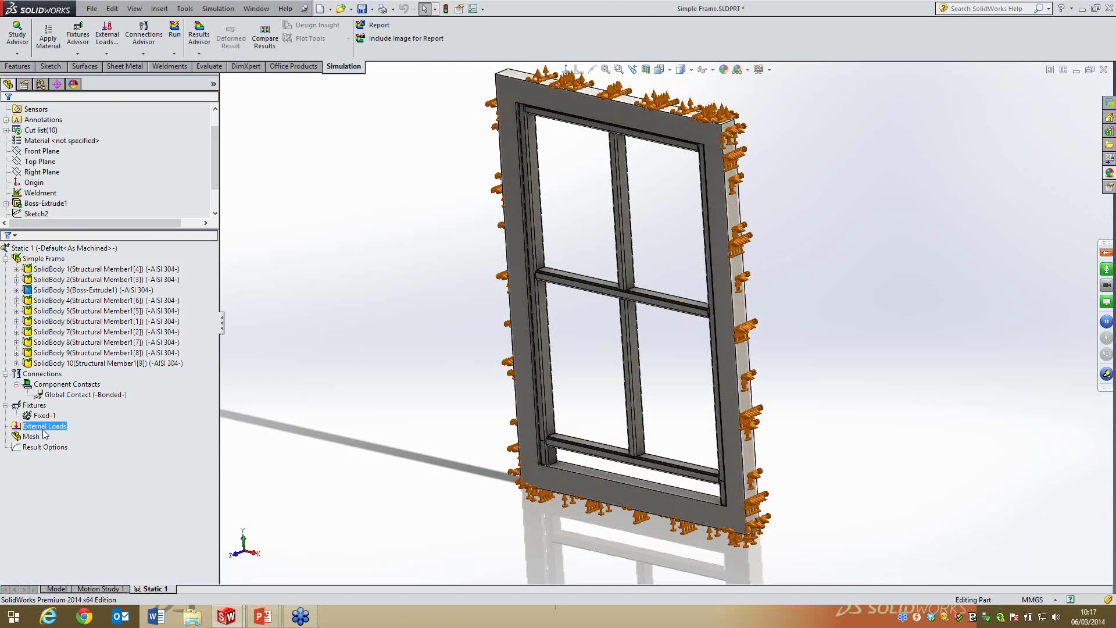
right_click(43, 428)
click(70, 299)
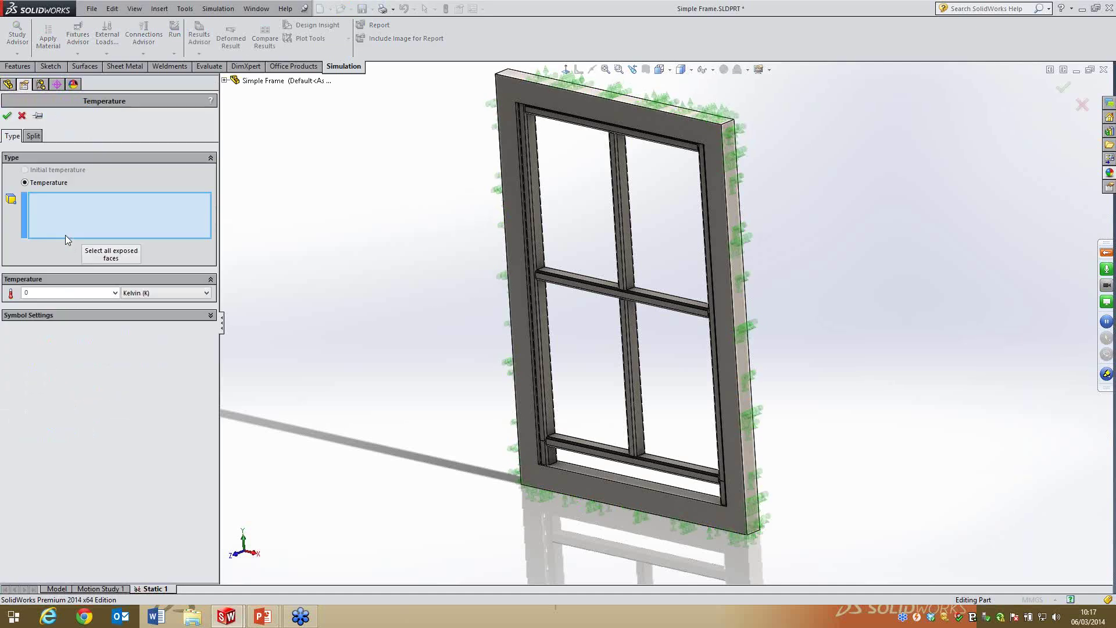
click(150, 293)
click(144, 315)
Select the front faces of the inner side members, lower rail and lower vertical glazing bar for the temperature load
scroll(598, 450, down, 10)
click(522, 524)
click(522, 570)
click(727, 572)
scroll(782, 468, up, 3)
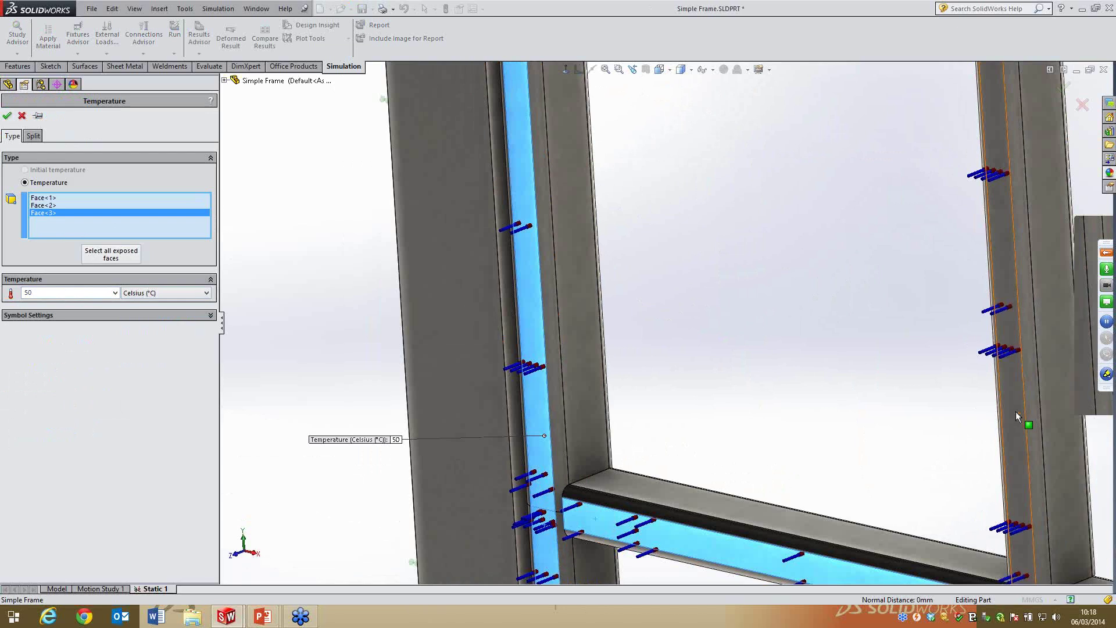
click(1016, 410)
scroll(1020, 427, up, 3)
scroll(963, 489, down, 4)
click(968, 509)
click(970, 466)
scroll(837, 430, up, 6)
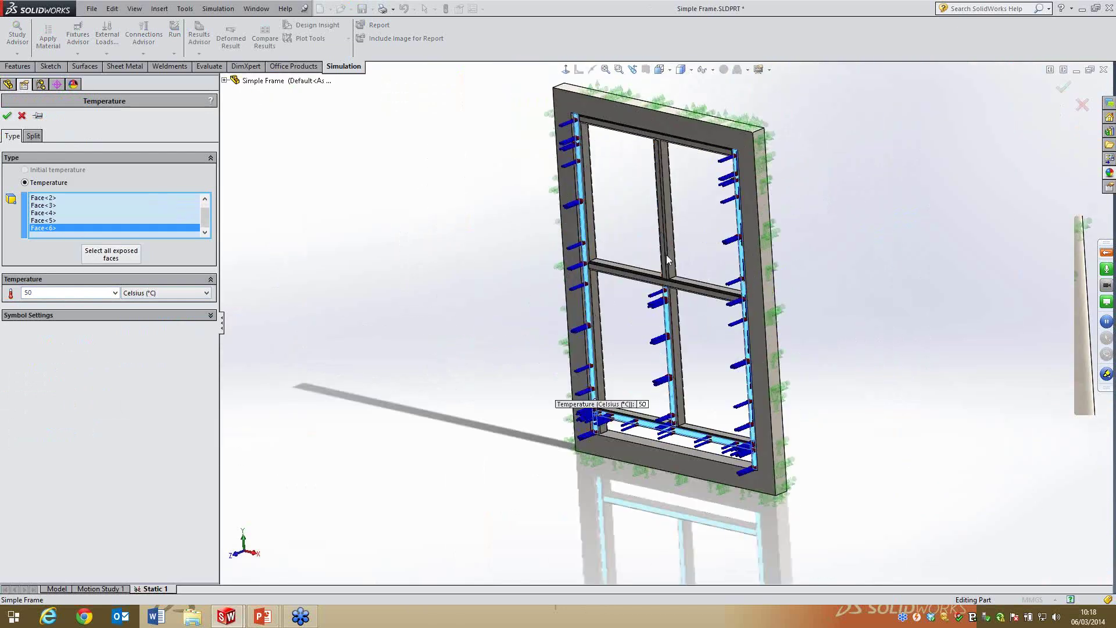
Add the front faces of the middle crossbar, upper vertical glazing bar and top rail to the temperature load and accept it
scroll(667, 259, down, 5)
click(672, 315)
click(571, 212)
scroll(637, 233, up, 5)
scroll(622, 232, down, 4)
scroll(616, 251, down, 4)
click(570, 336)
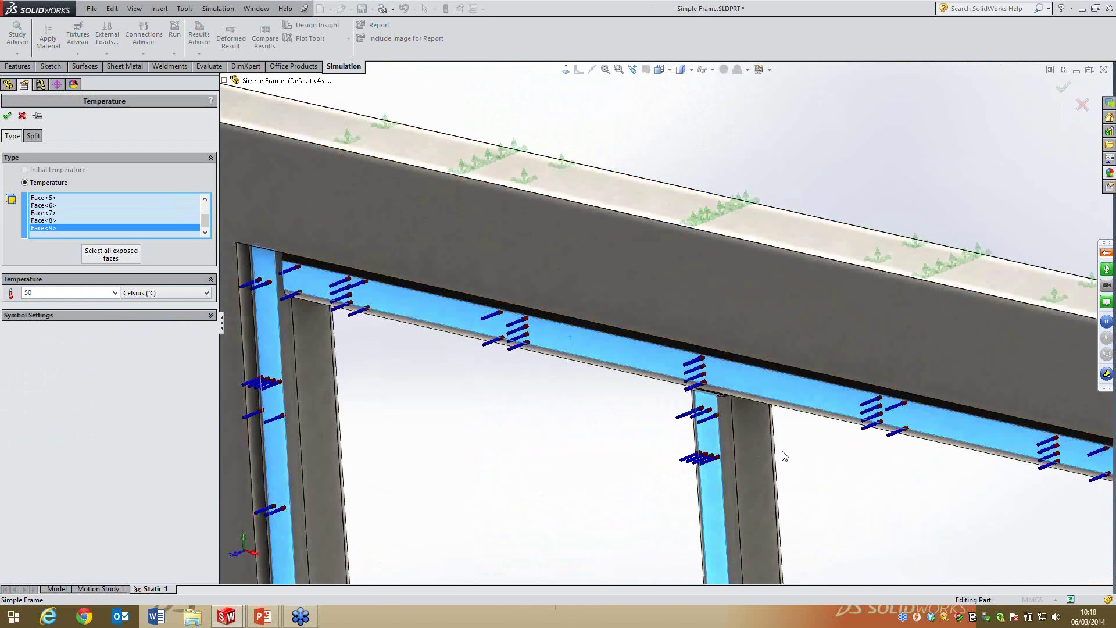
scroll(782, 455, up, 8)
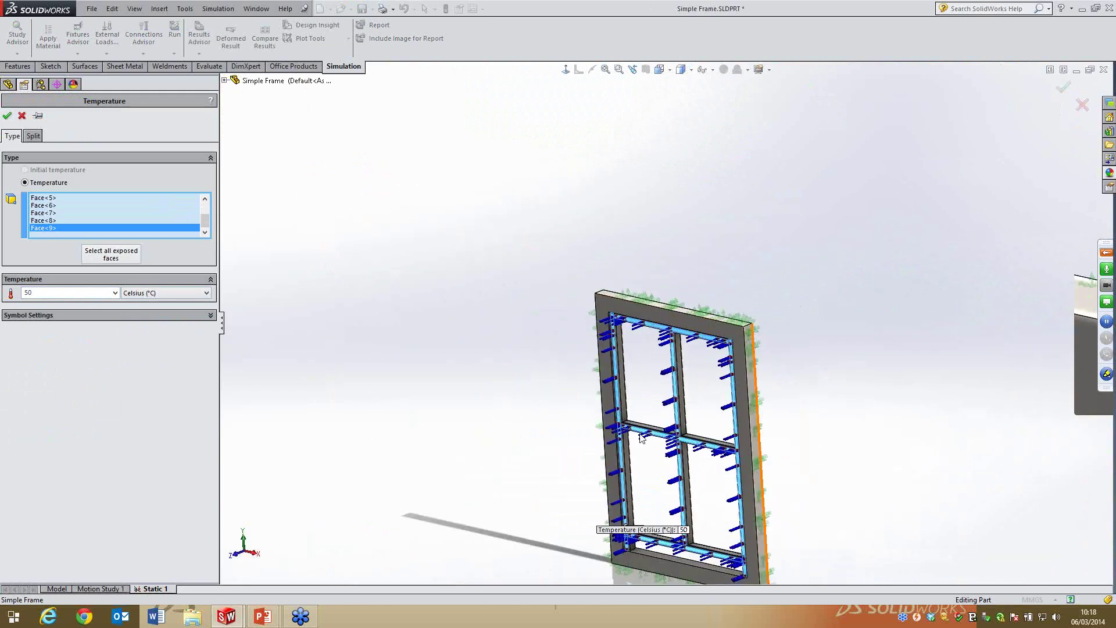
scroll(645, 460, down, 5)
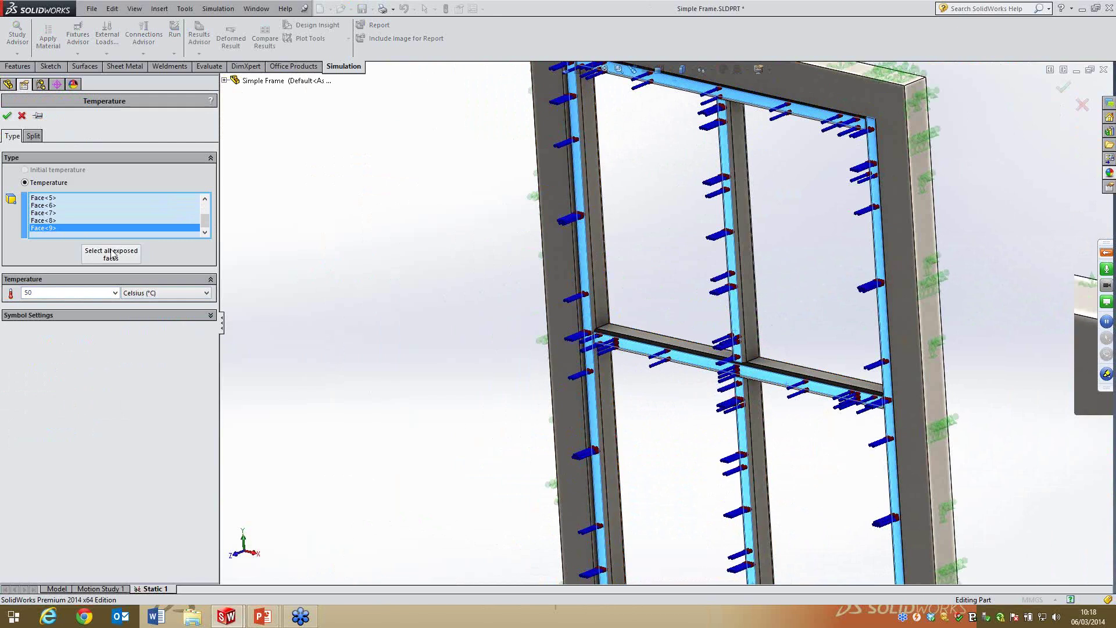
click(8, 116)
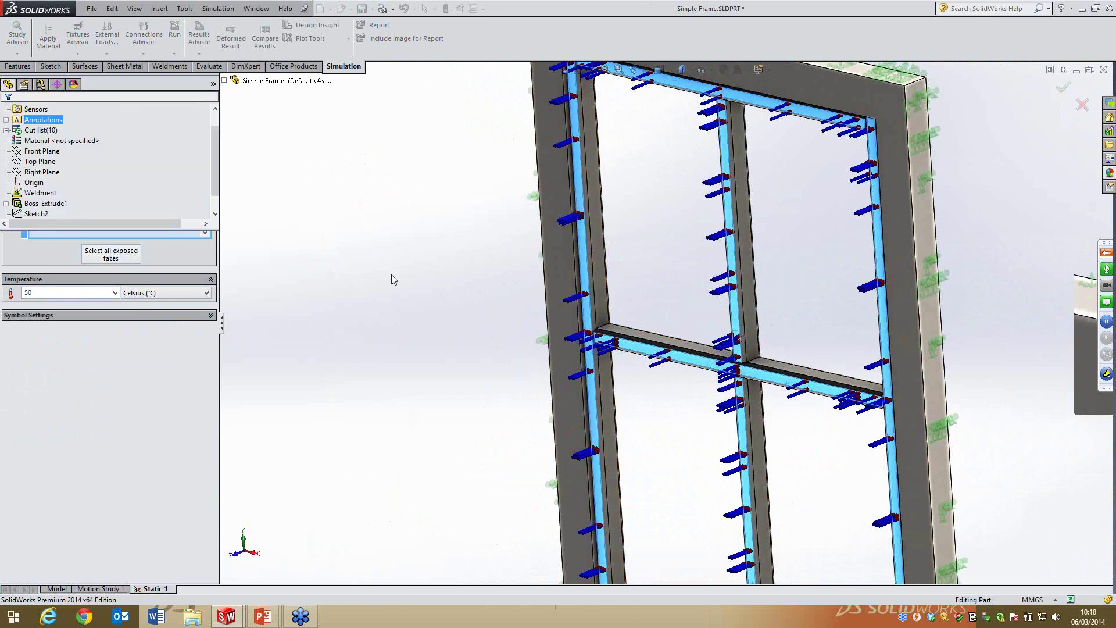
Create the mesh for the window frame with the default mesh density
scroll(679, 340, up, 6)
scroll(727, 319, down, 5)
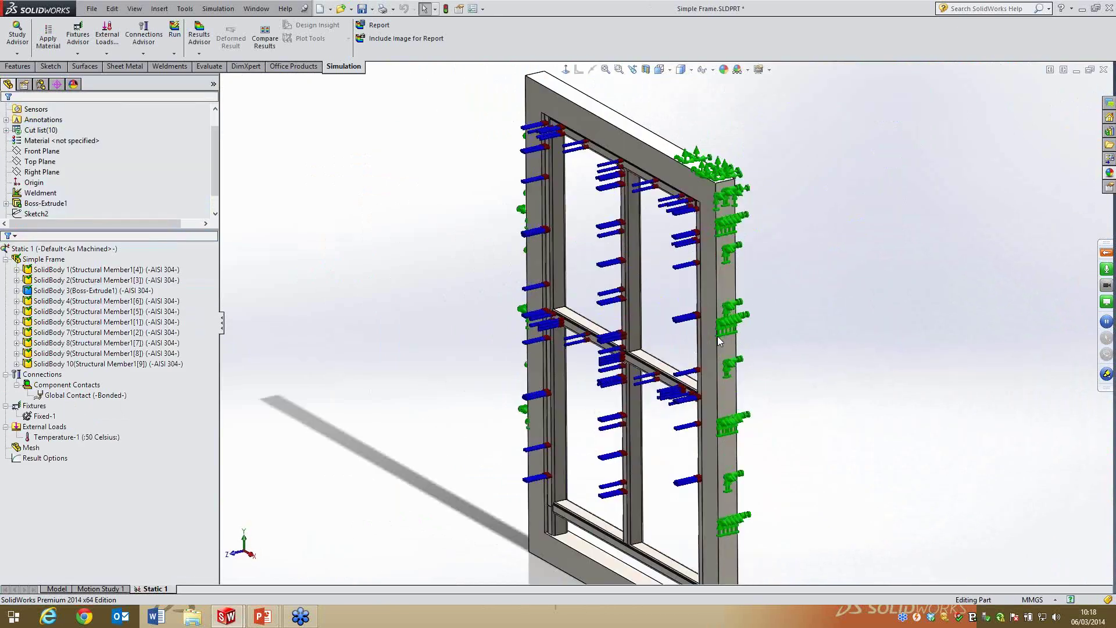
right_click(24, 447)
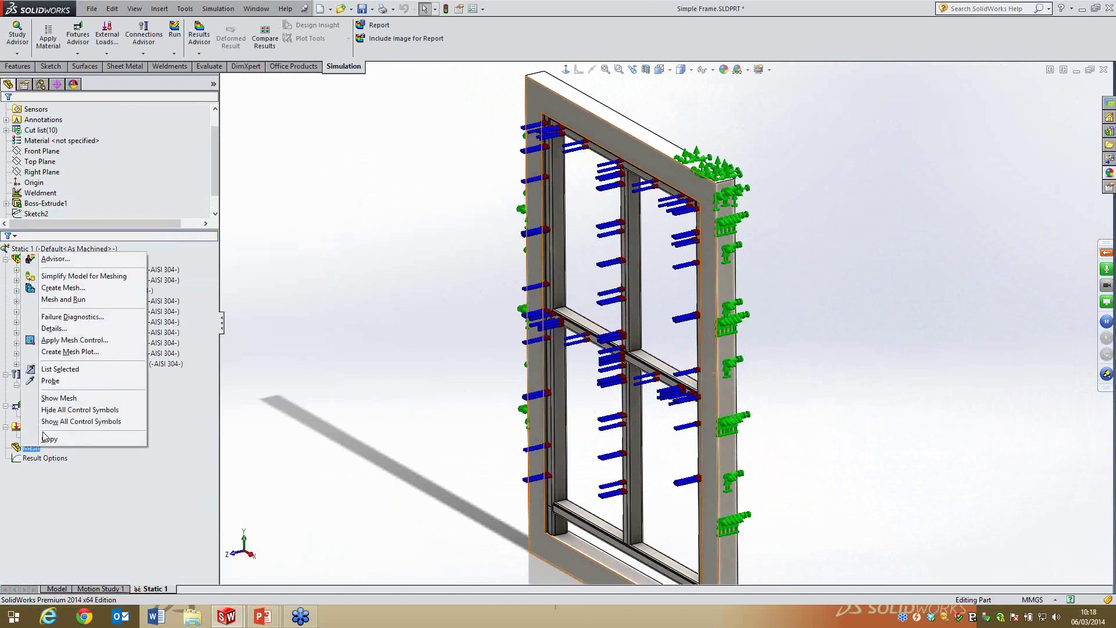
click(61, 288)
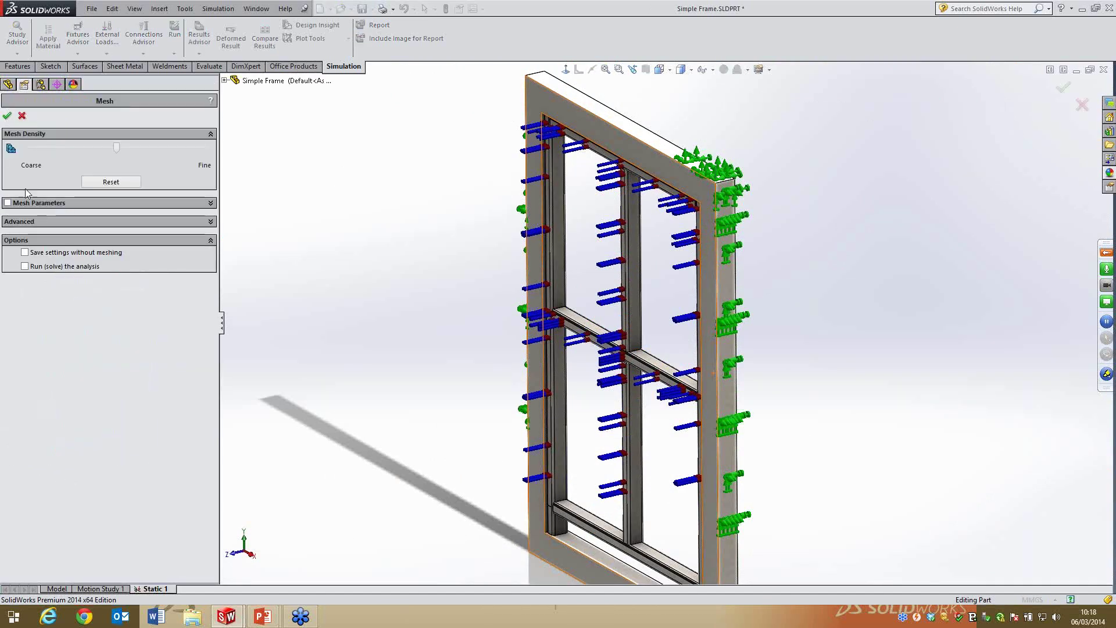
click(7, 116)
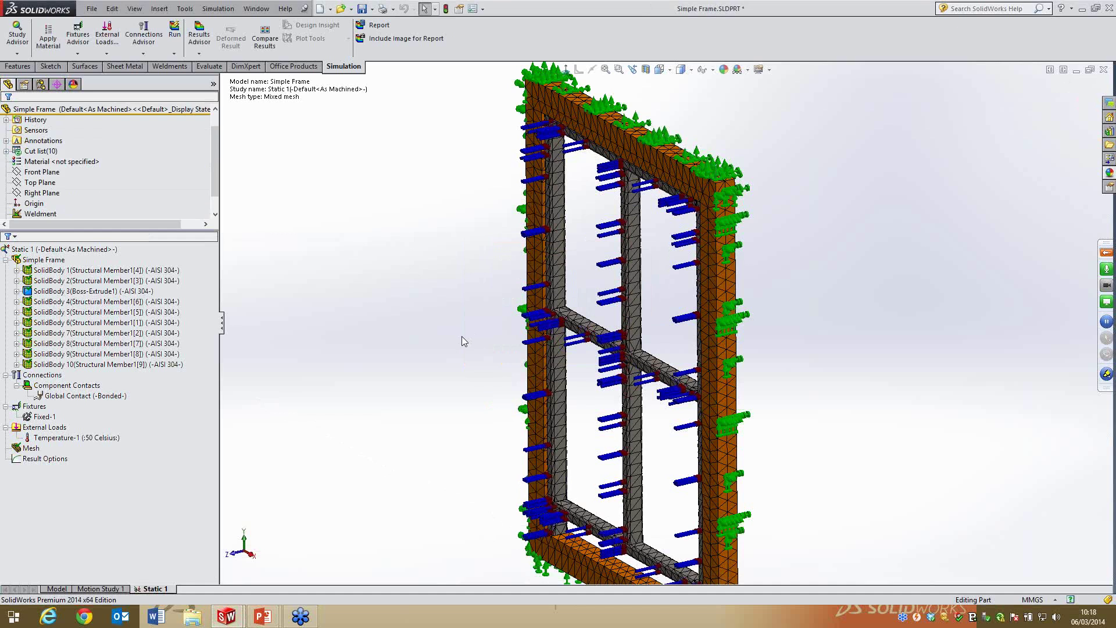
Look over the meshed frame and run the Static 1 study
middle_drag(449, 267, 512, 275)
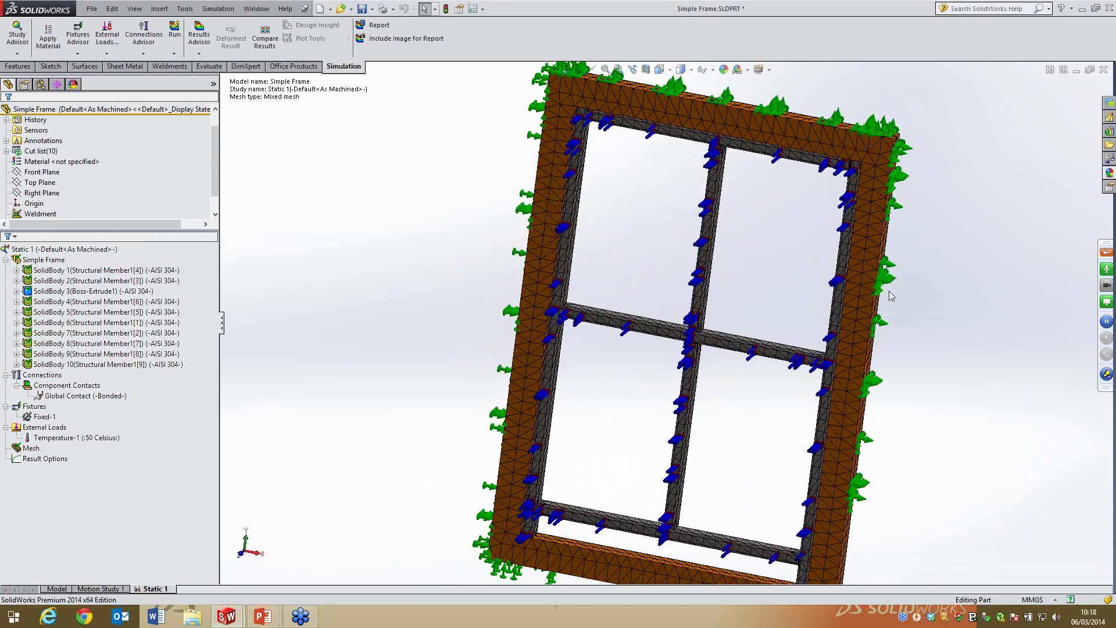
scroll(811, 517, up, 1)
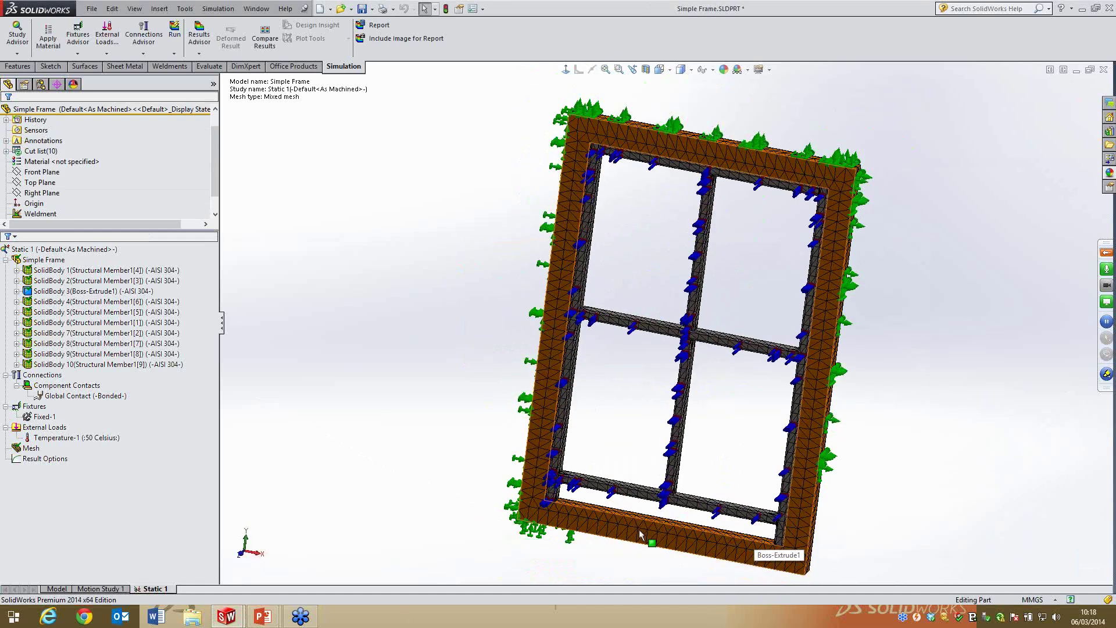
key(ctrl+7)
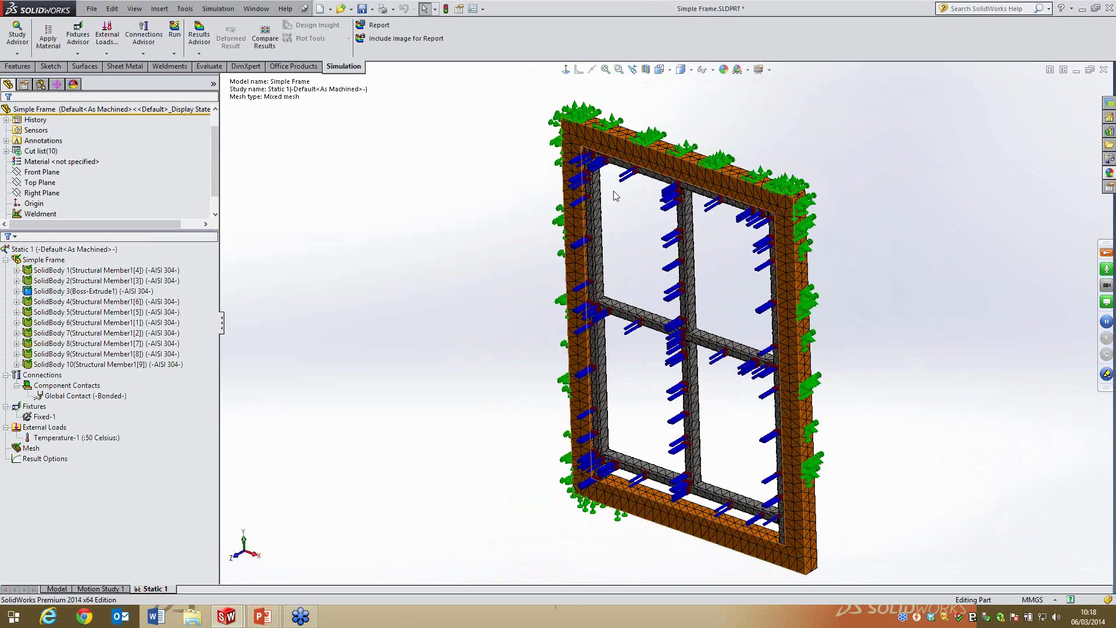
right_click(78, 248)
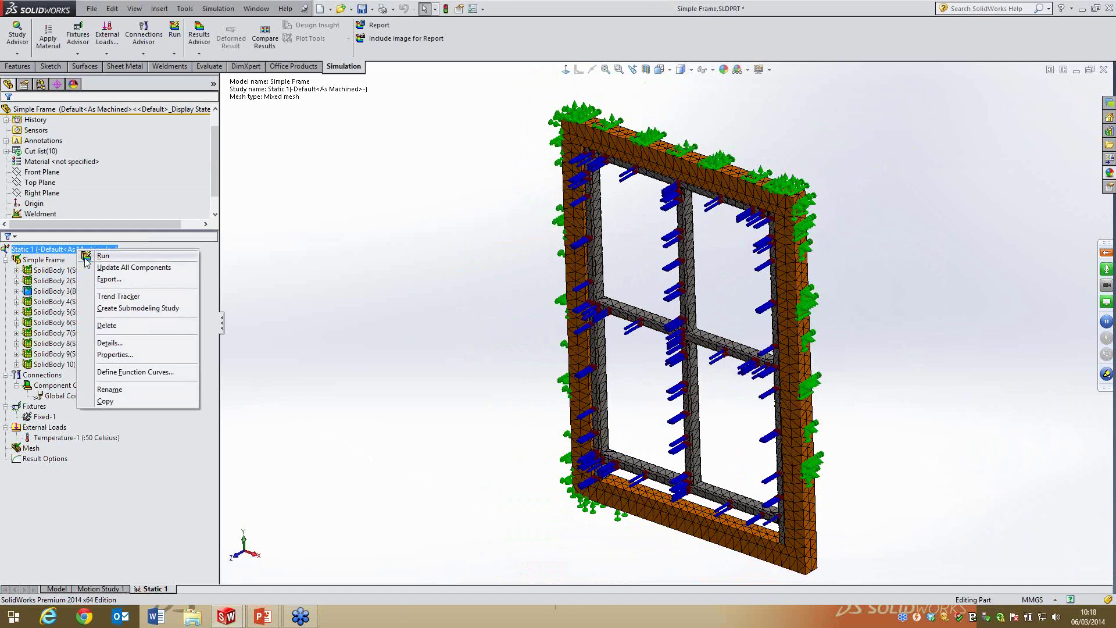
click(103, 256)
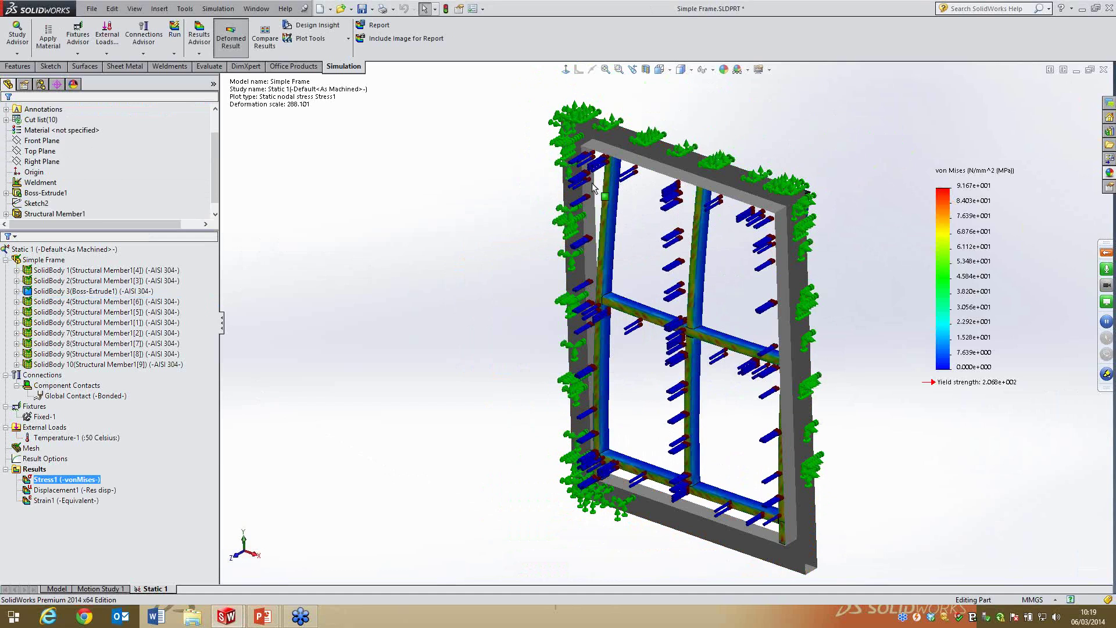
Examine the von Mises stress plot on the inner members at the top of the frame and the lower corner
scroll(592, 187, down, 4)
middle_drag(709, 268, 507, 347)
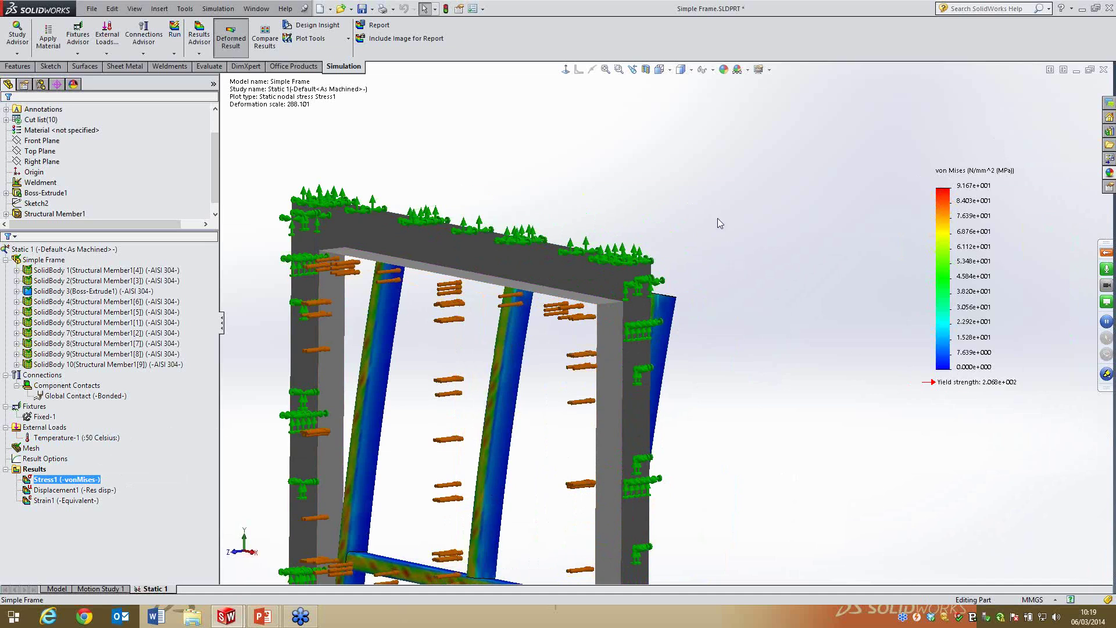
scroll(538, 344, down, 10)
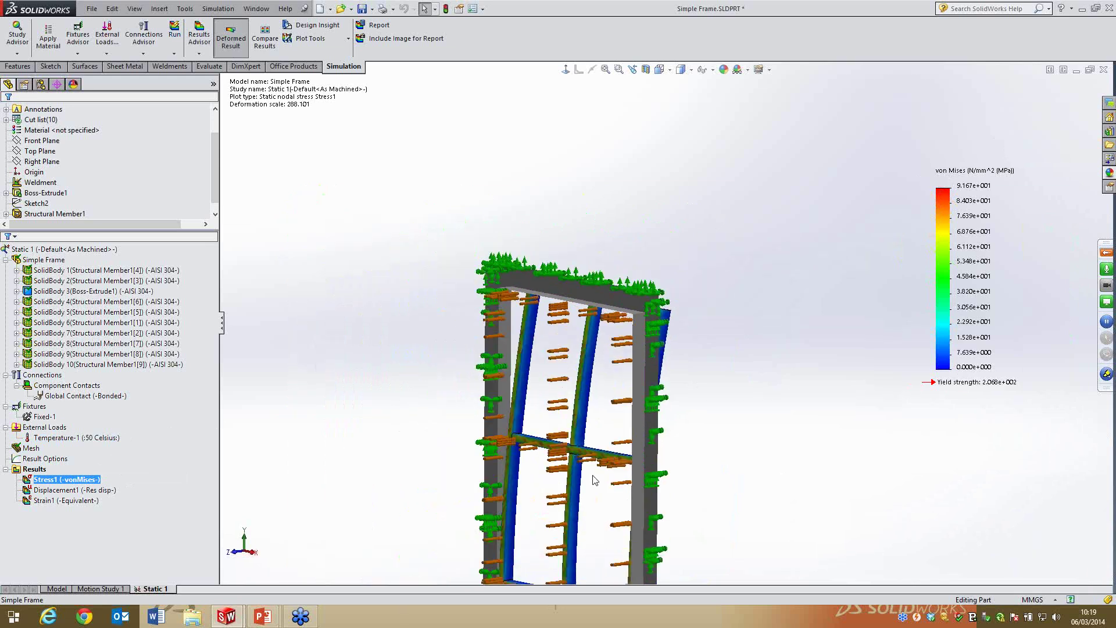
mouse_move(569, 466)
middle_down()
mouse_move(575, 451)
mouse_move(655, 458)
mouse_move(600, 496)
mouse_move(567, 468)
middle_up()
scroll(566, 468, up, 6)
scroll(541, 340, down, 8)
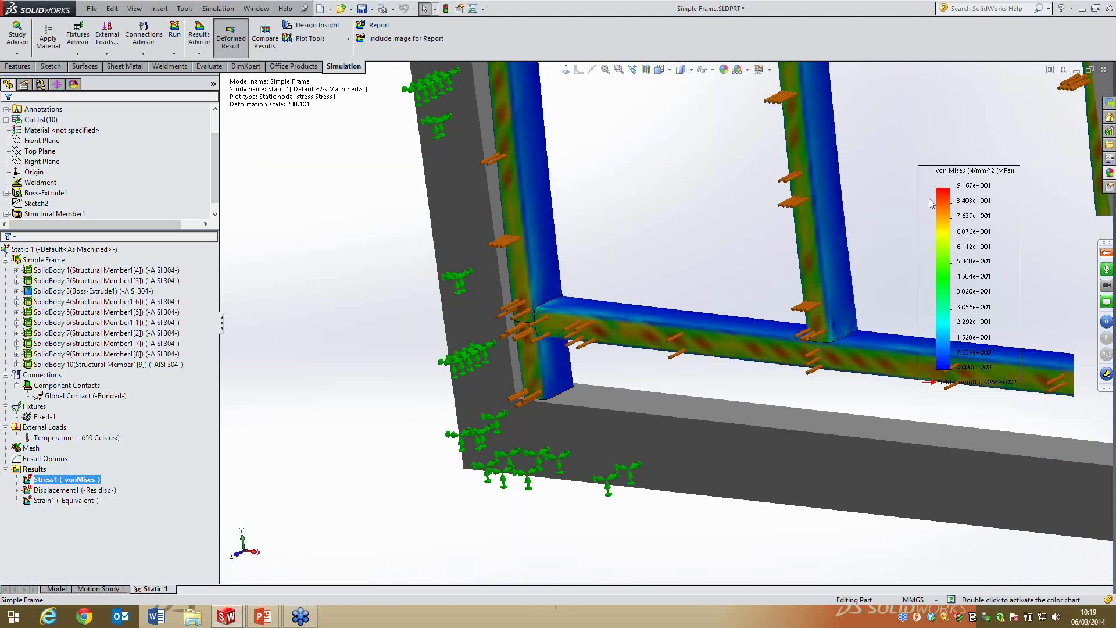
scroll(617, 264, up, 8)
scroll(678, 169, down, 3)
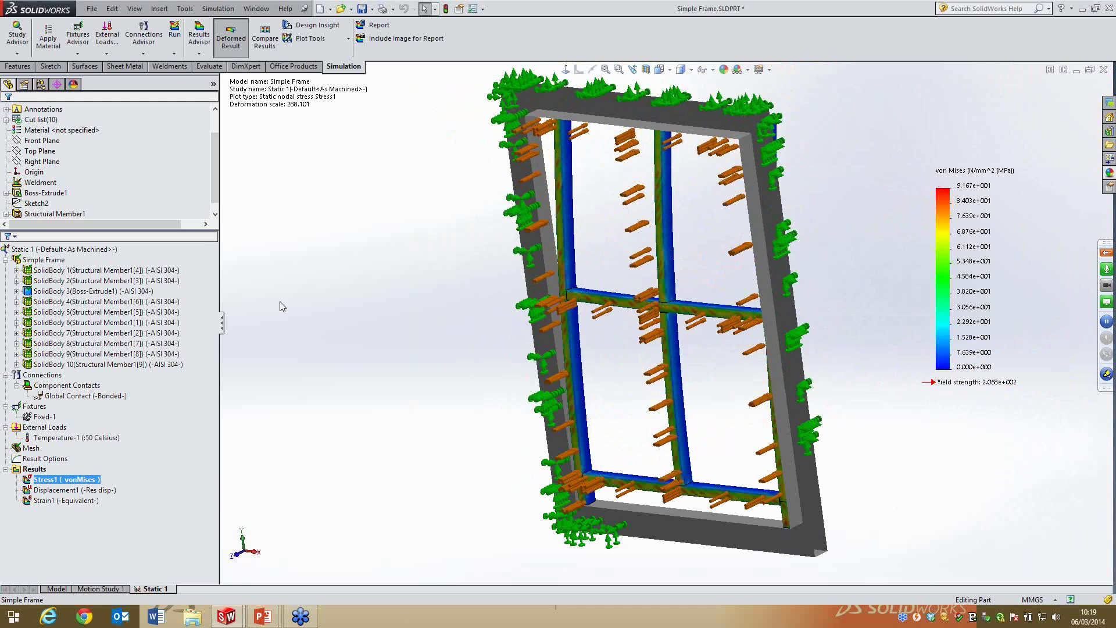
Show the Displacement1 result plot and examine how the inner members' upper corners deform relative to the outer frame
ctrl+click(64, 494)
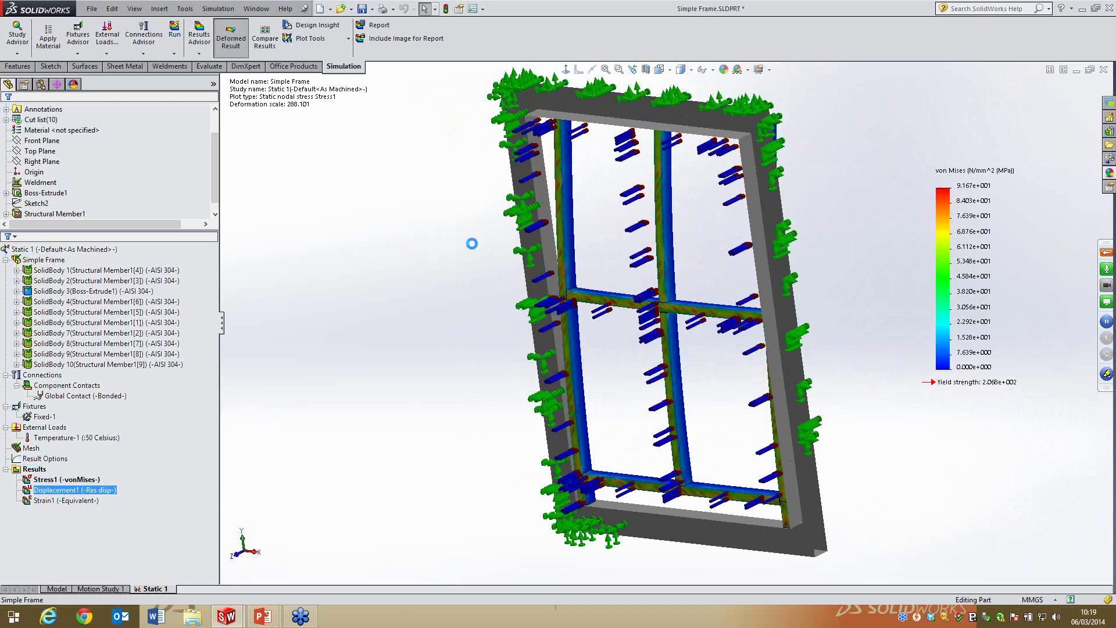
scroll(544, 187, down, 5)
middle_drag(544, 187, 480, 188)
middle_drag(485, 193, 536, 242)
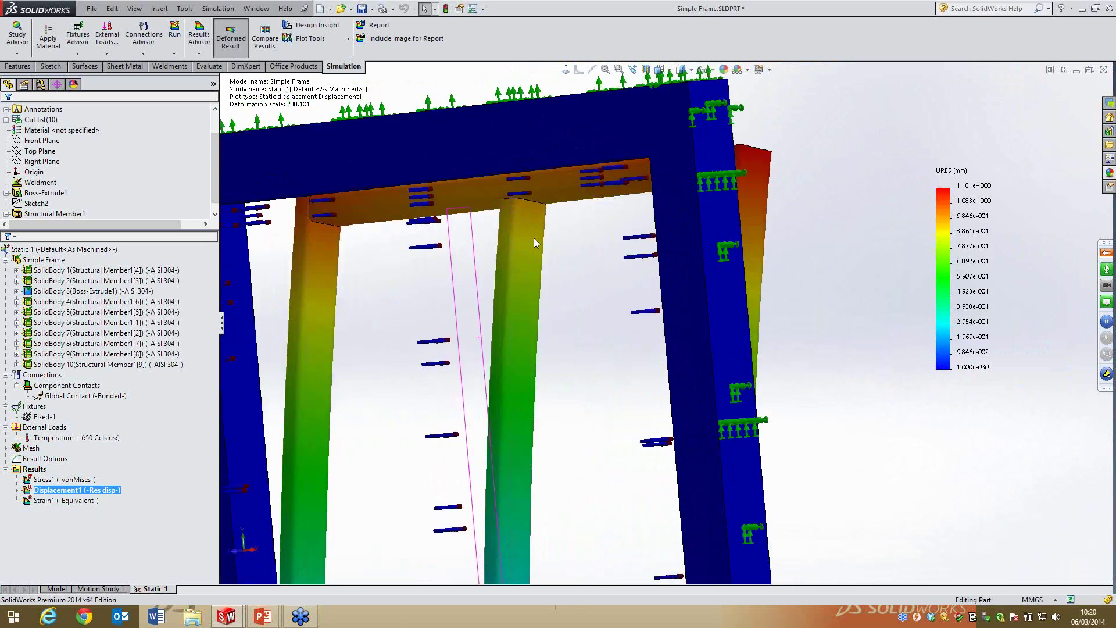
scroll(535, 242, up, 5)
scroll(500, 290, down, 5)
middle_drag(500, 290, 486, 253)
scroll(485, 253, up, 3)
click(501, 186)
scroll(552, 235, down, 4)
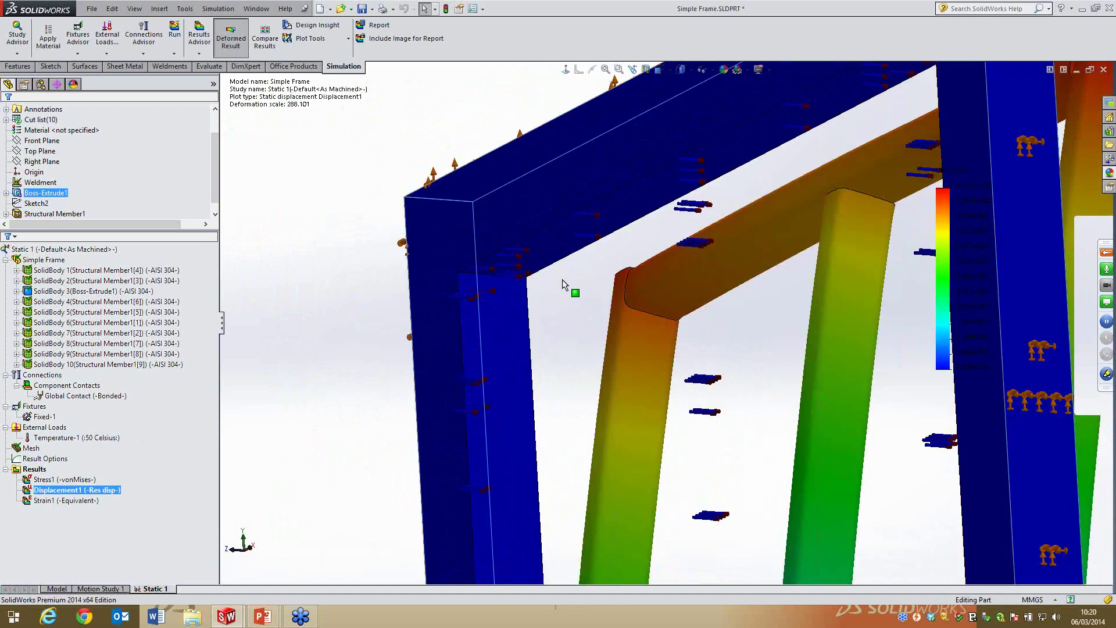
Set the deformed shape of the Displacement1 plot to true scale and inspect the top rail against the outer frame
right_click(86, 490)
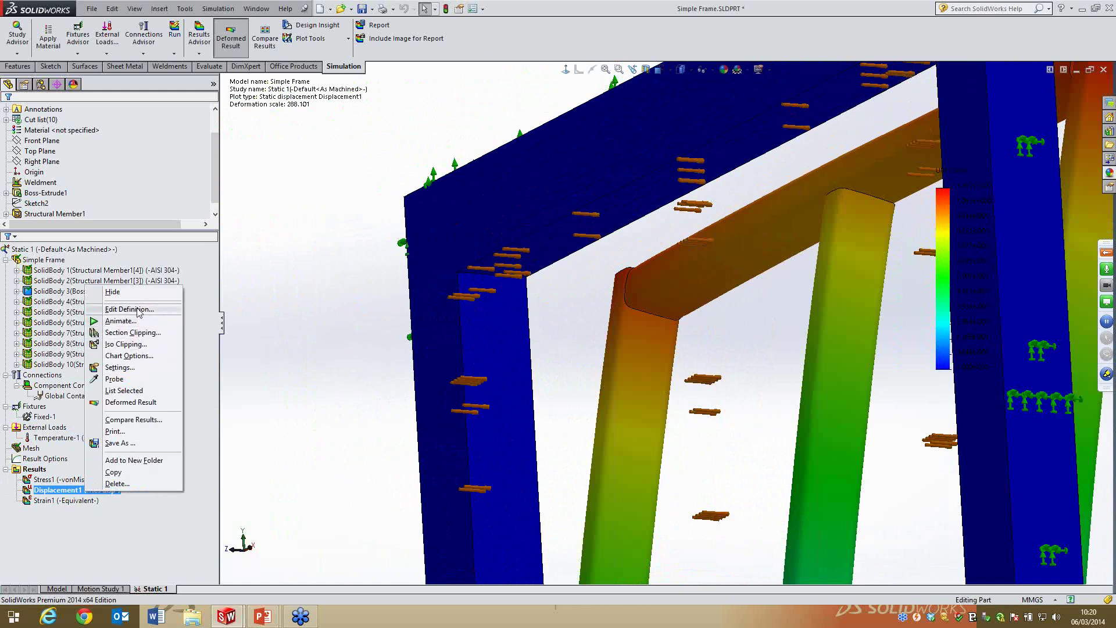
click(129, 309)
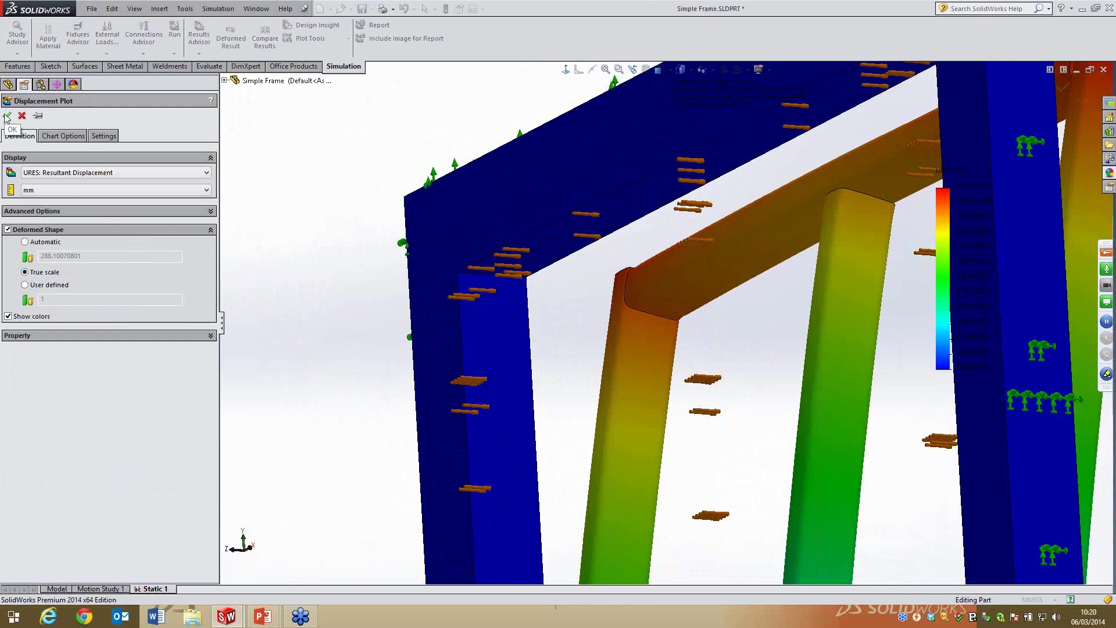
click(7, 117)
middle_drag(398, 276, 476, 287)
scroll(549, 233, down, 5)
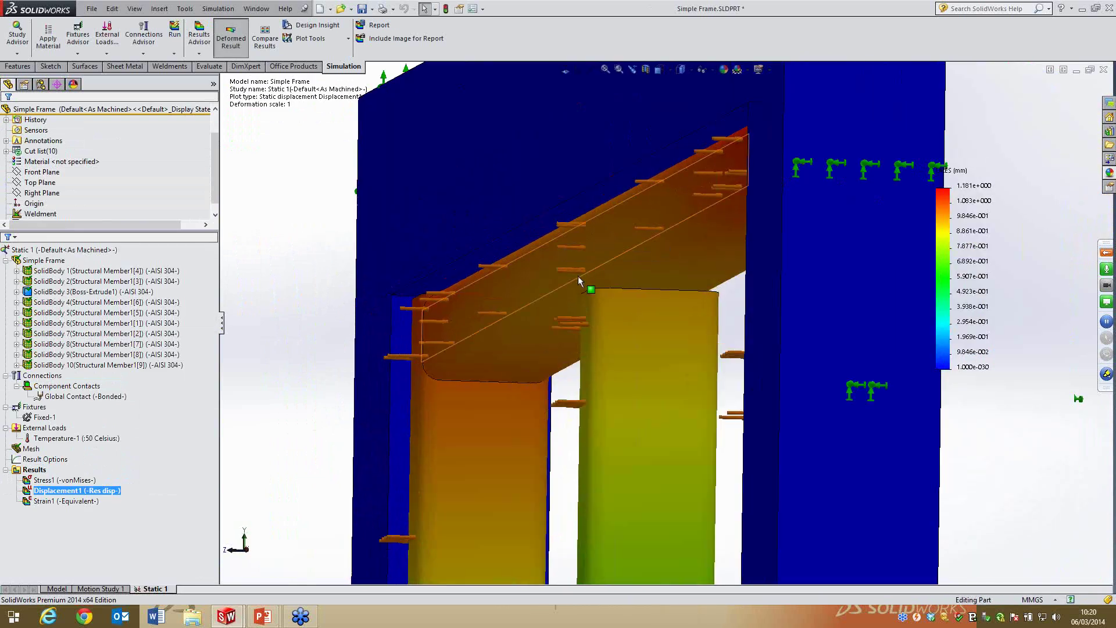
Examine the true-scale displacement plot around the top rail and upper corner, comparing the inner members with the outer frame
scroll(572, 293, up, 5)
scroll(524, 353, down, 5)
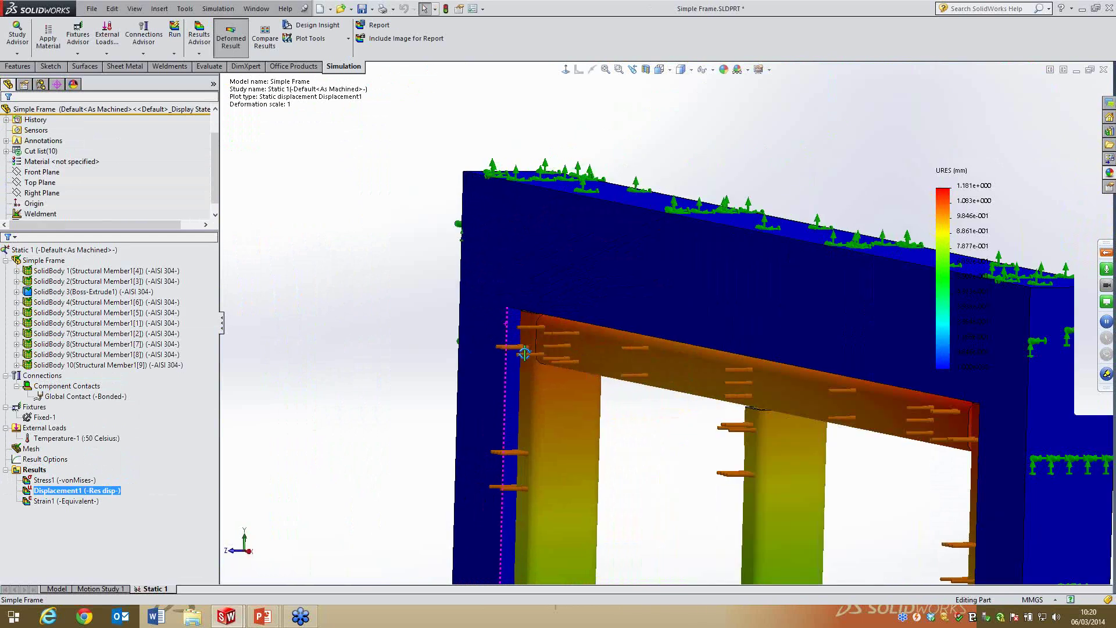
scroll(745, 395, up, 5)
scroll(623, 344, down, 5)
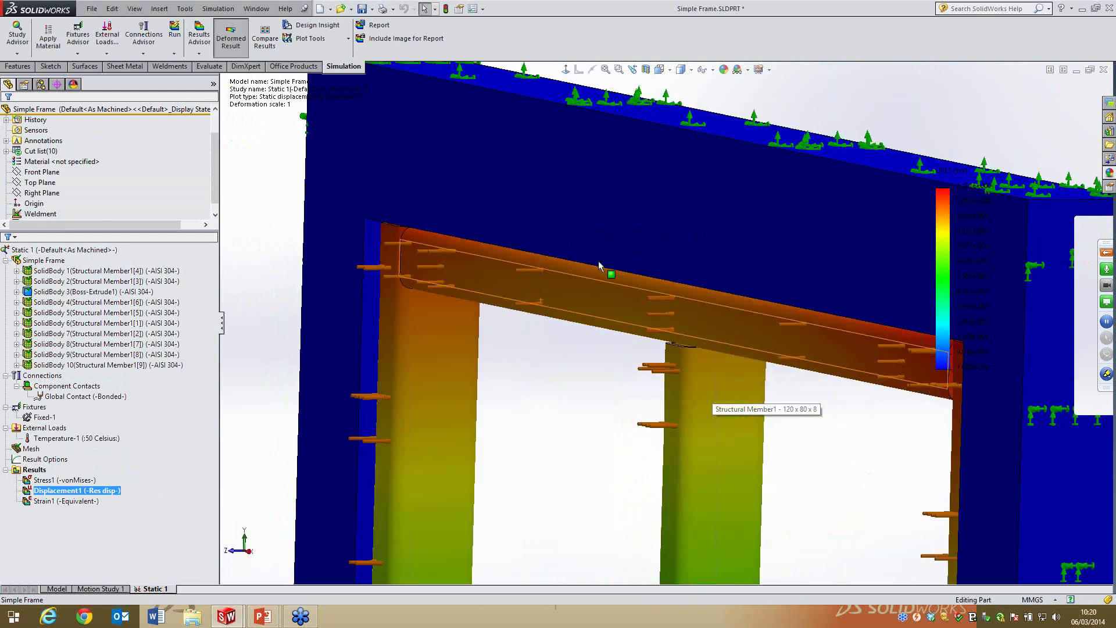
middle_drag(517, 359, 594, 271)
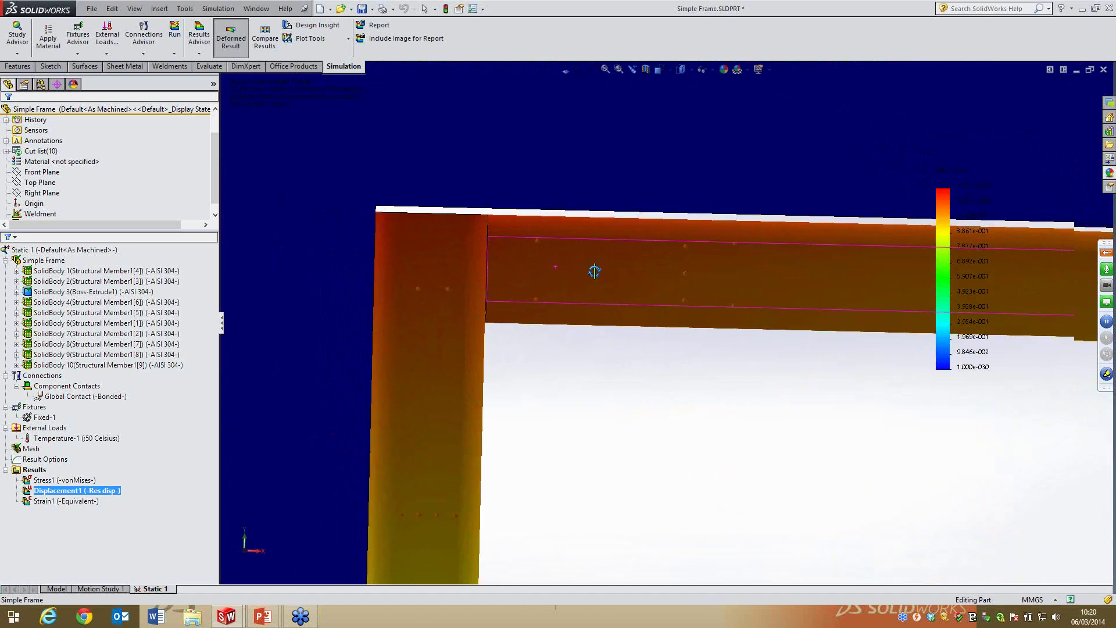
click(566, 72)
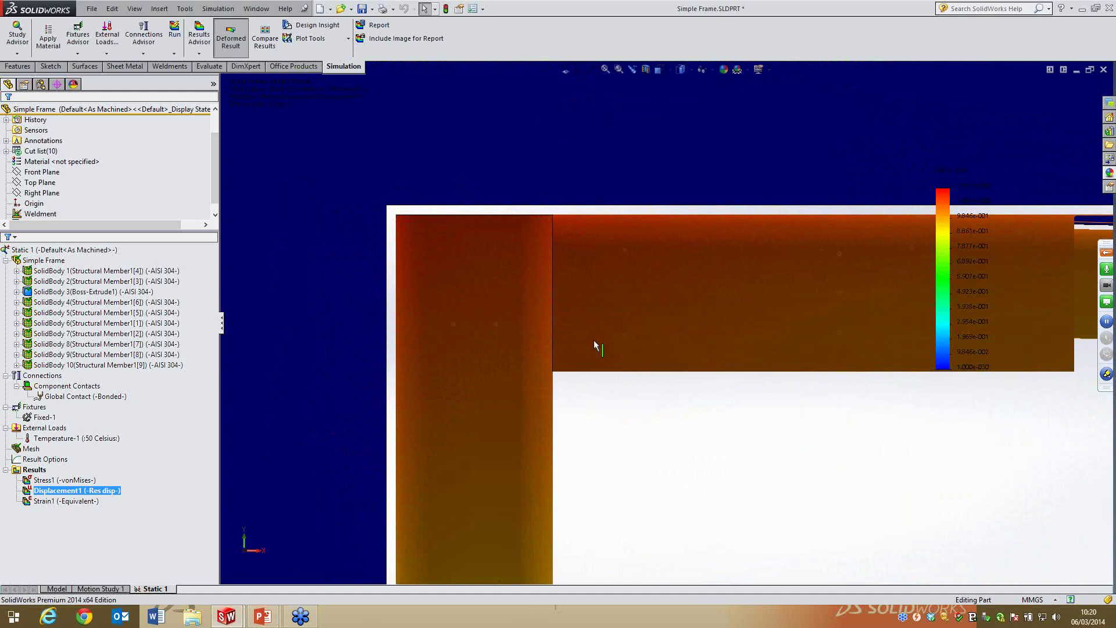
scroll(594, 341, up, 5)
middle_drag(610, 418, 764, 375)
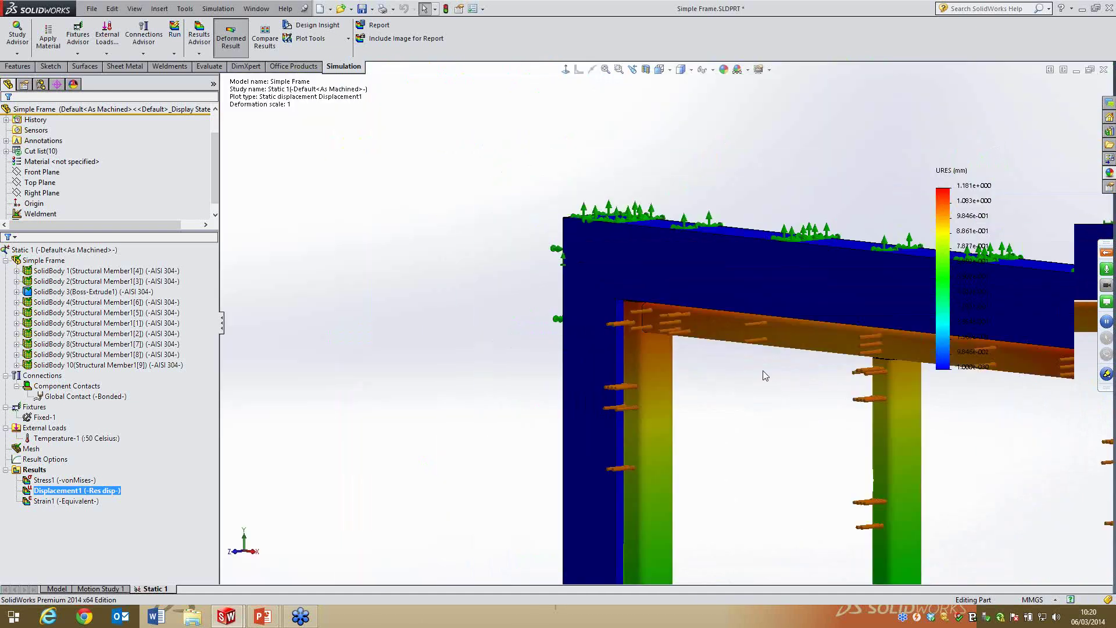
scroll(757, 388, up, 3)
scroll(722, 353, down, 5)
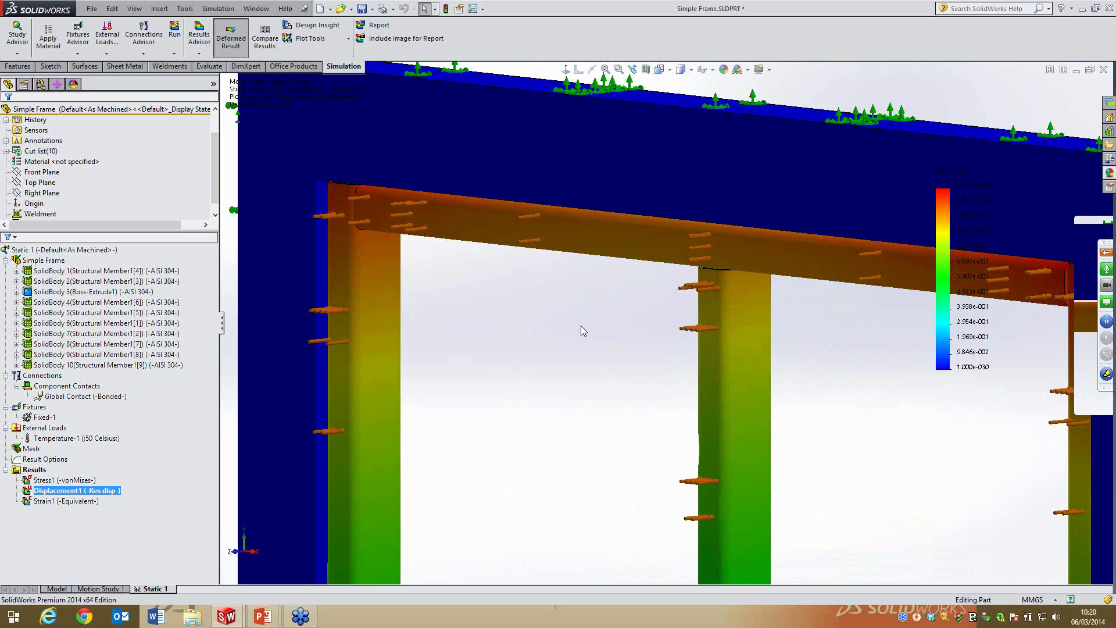
mouse_move(427, 313)
middle_down()
mouse_move(398, 299)
mouse_move(410, 317)
middle_up()
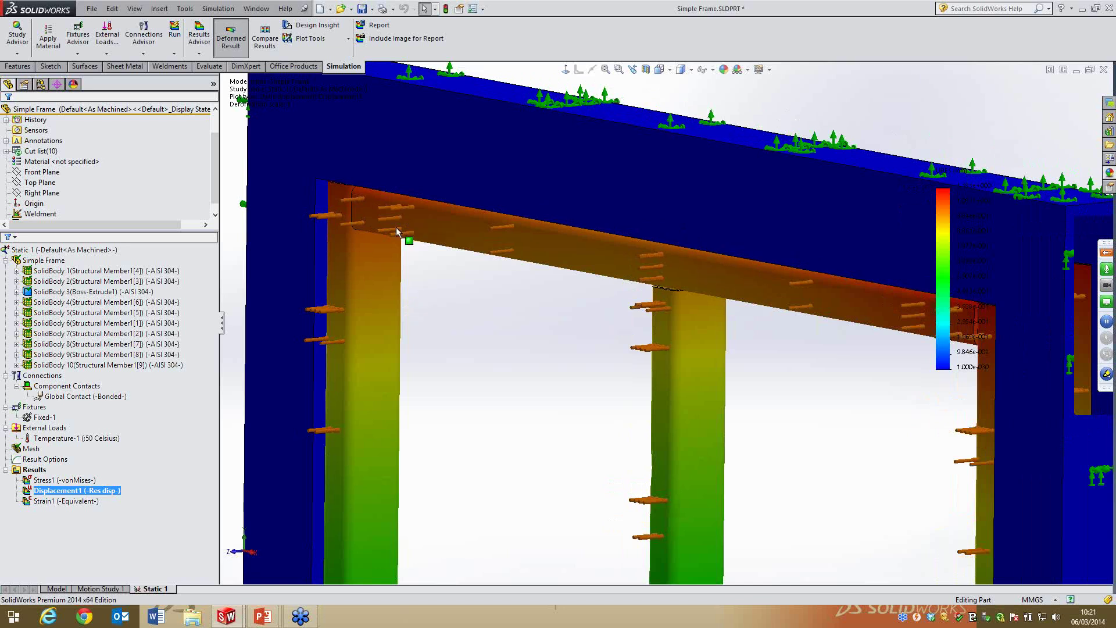
scroll(406, 240, down, 4)
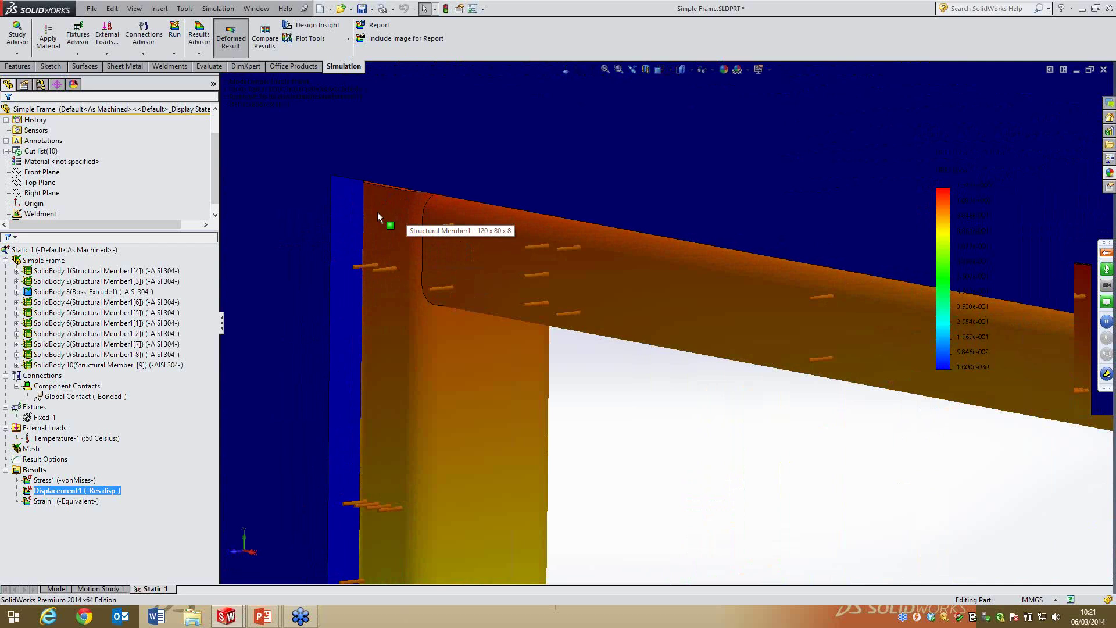
scroll(564, 285, up, 4)
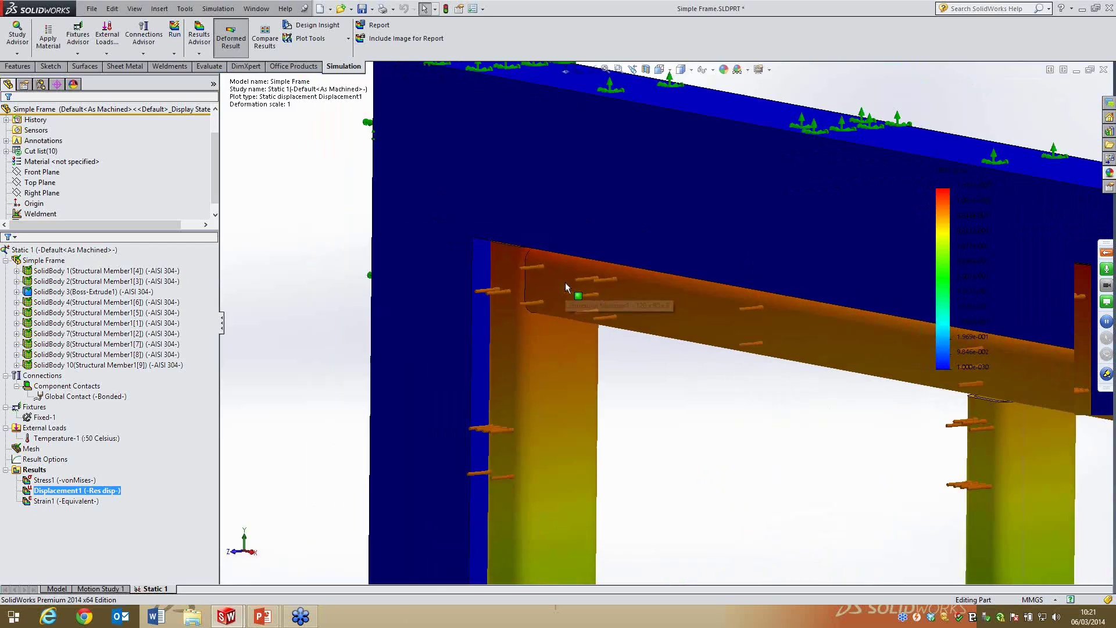
scroll(831, 428, up, 2)
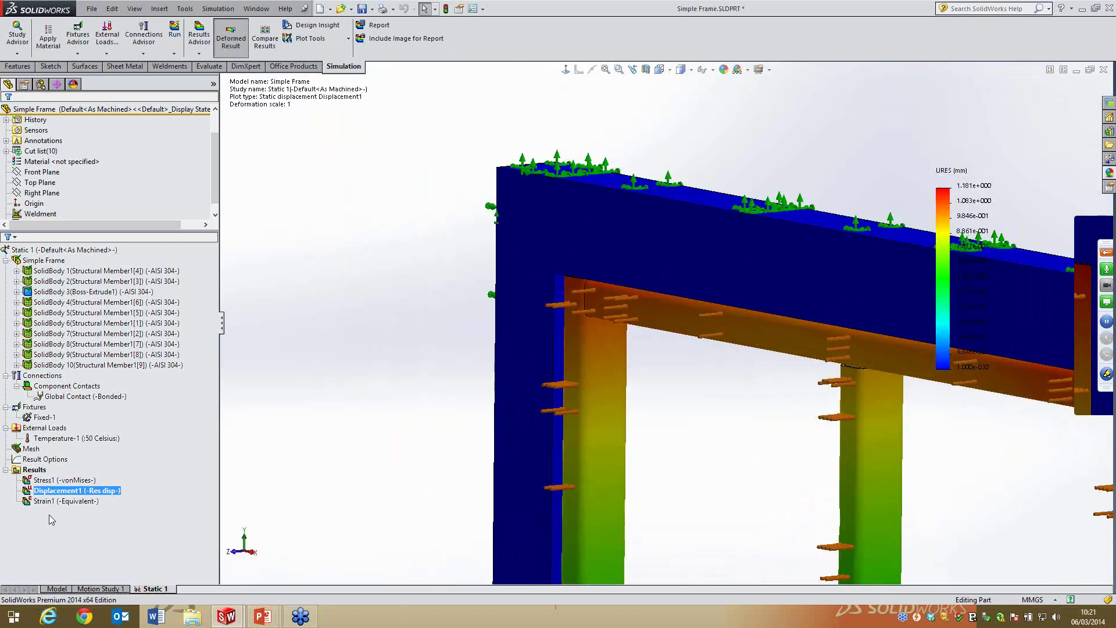
Return to the part model and unsuppress the Boss-Extrude2 feature
click(57, 588)
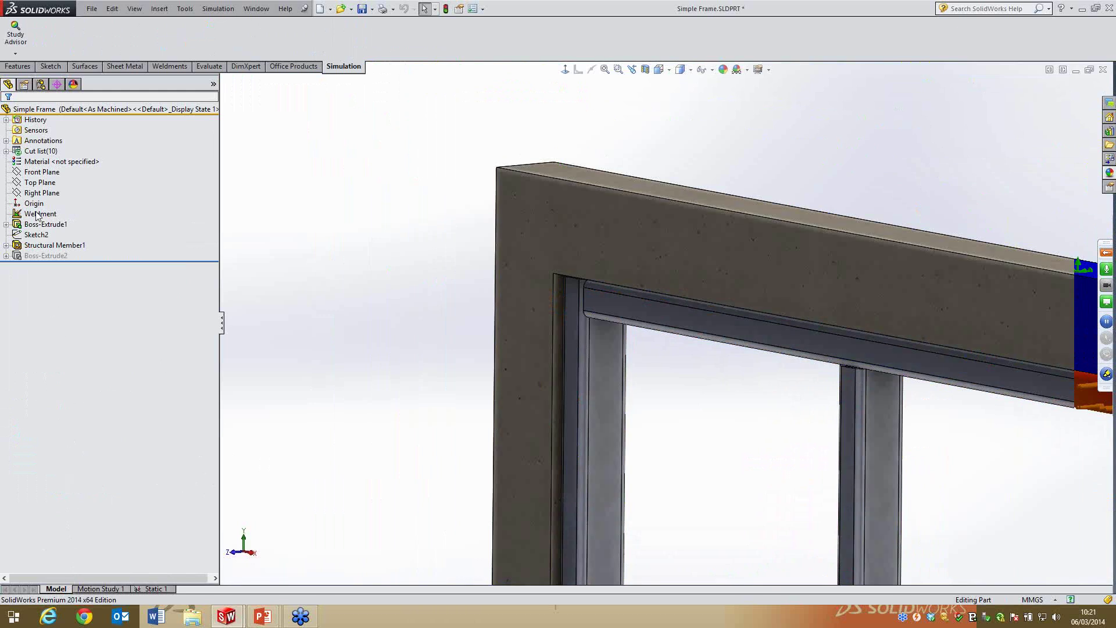
right_click(44, 258)
click(105, 230)
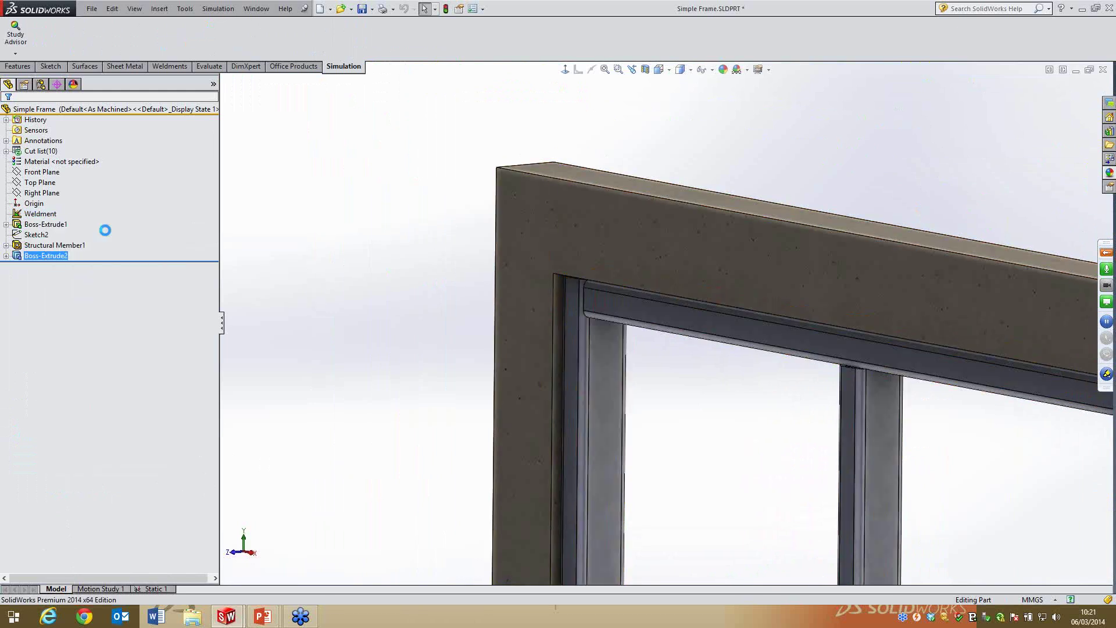
Inspect the Boss-Extrude2 bodies at the upper ends of both inner side members and their fit within the surround
scroll(574, 312, down, 6)
middle_drag(649, 287, 594, 200)
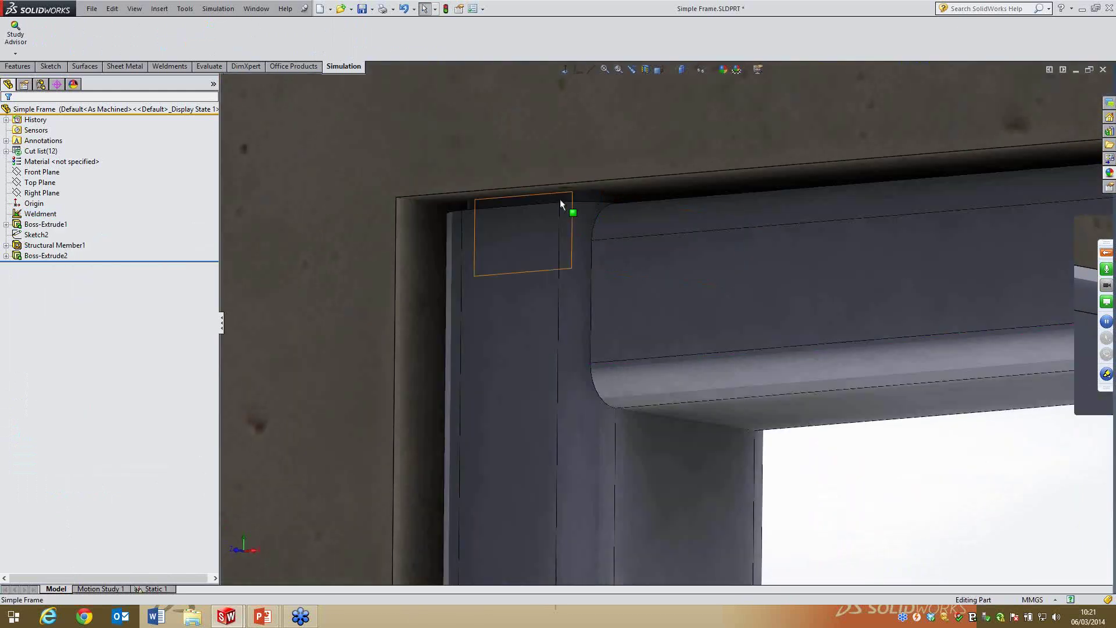
click(559, 204)
scroll(641, 252, up, 10)
scroll(881, 309, down, 6)
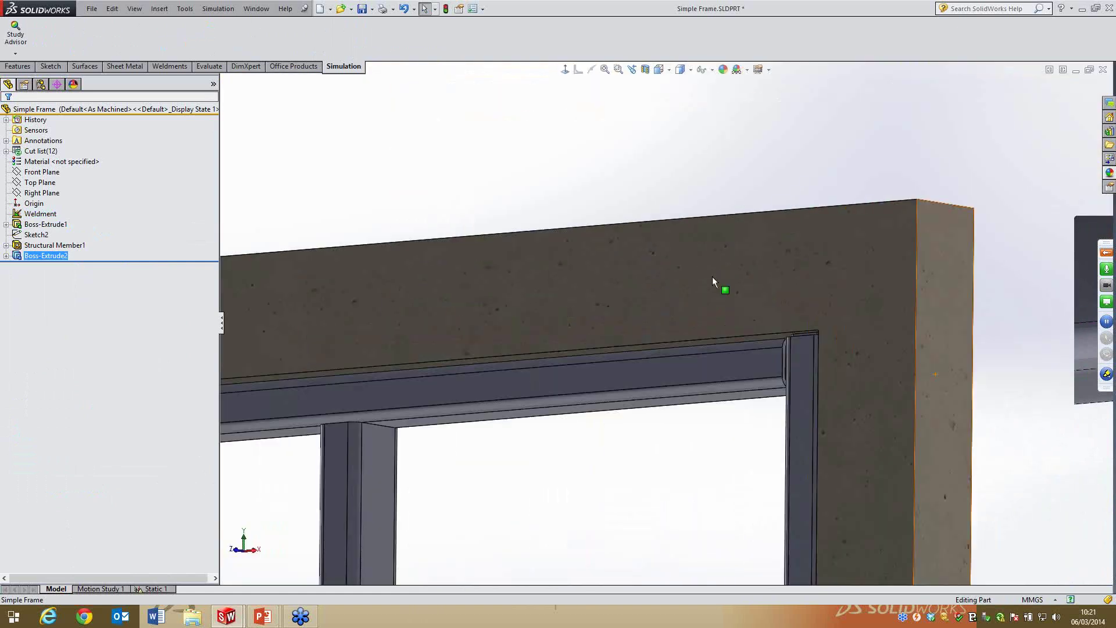
scroll(795, 320, down, 6)
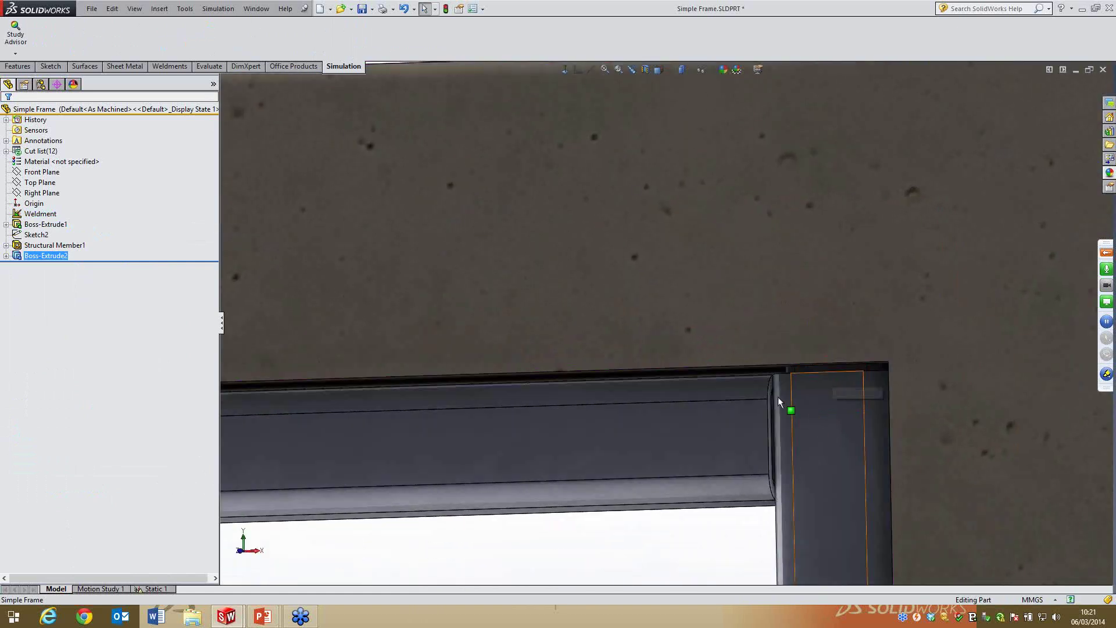
scroll(741, 430, up, 5)
scroll(679, 375, up, 5)
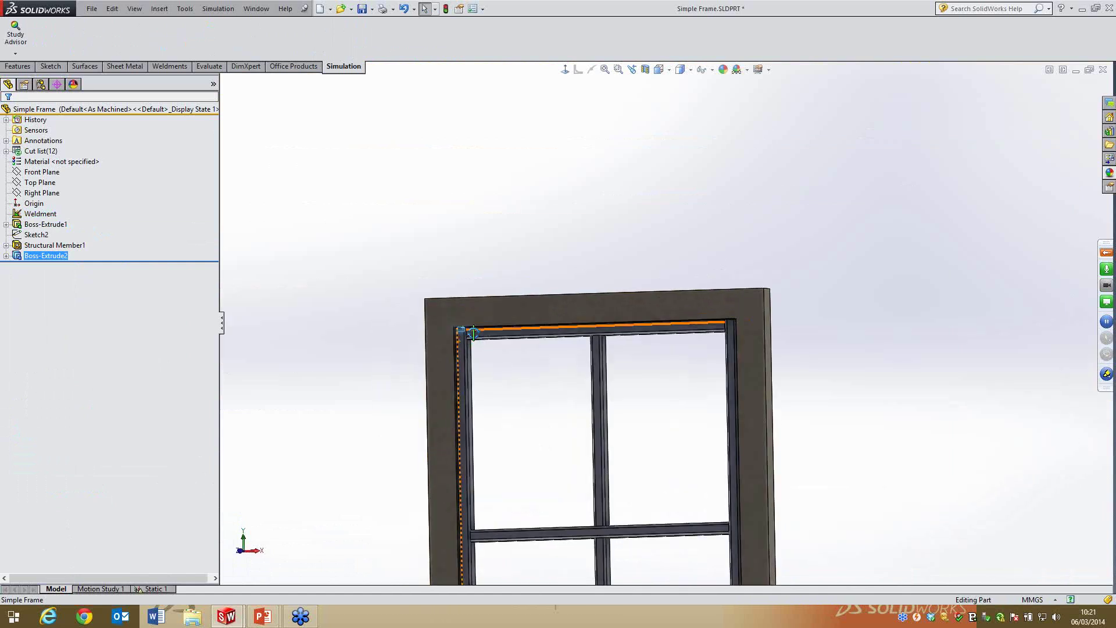
middle_drag(474, 333, 445, 347)
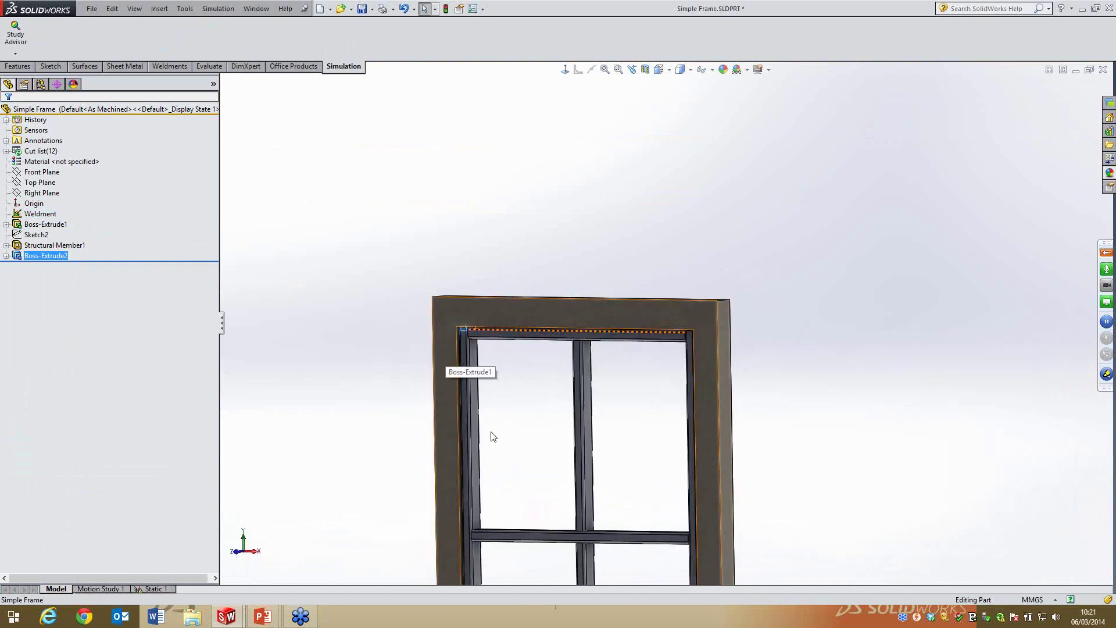
scroll(493, 435, up, 3)
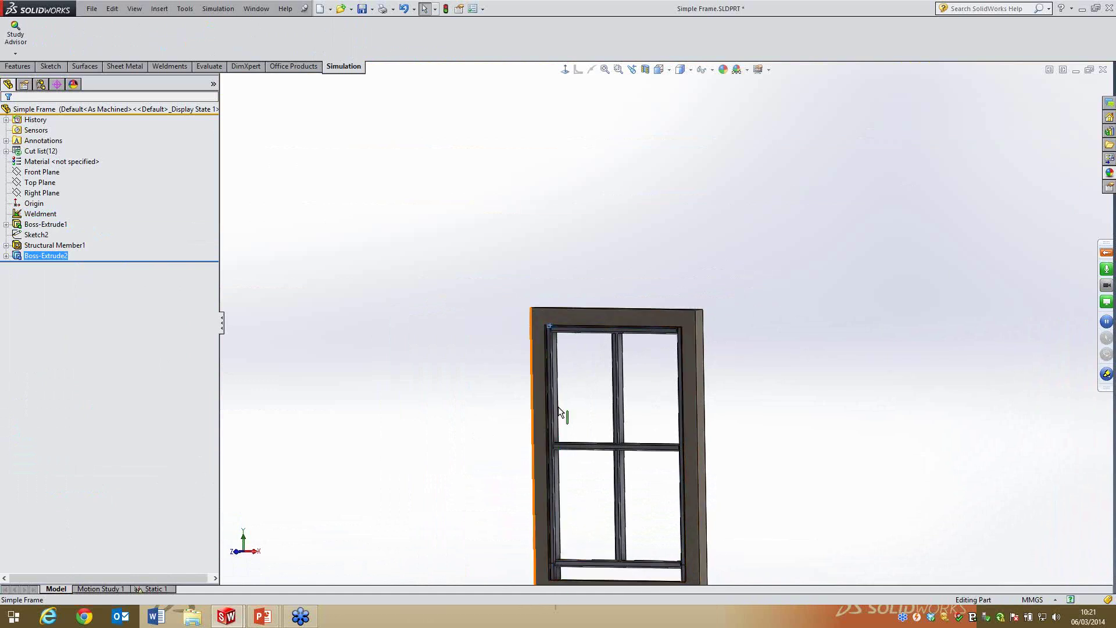
click(503, 275)
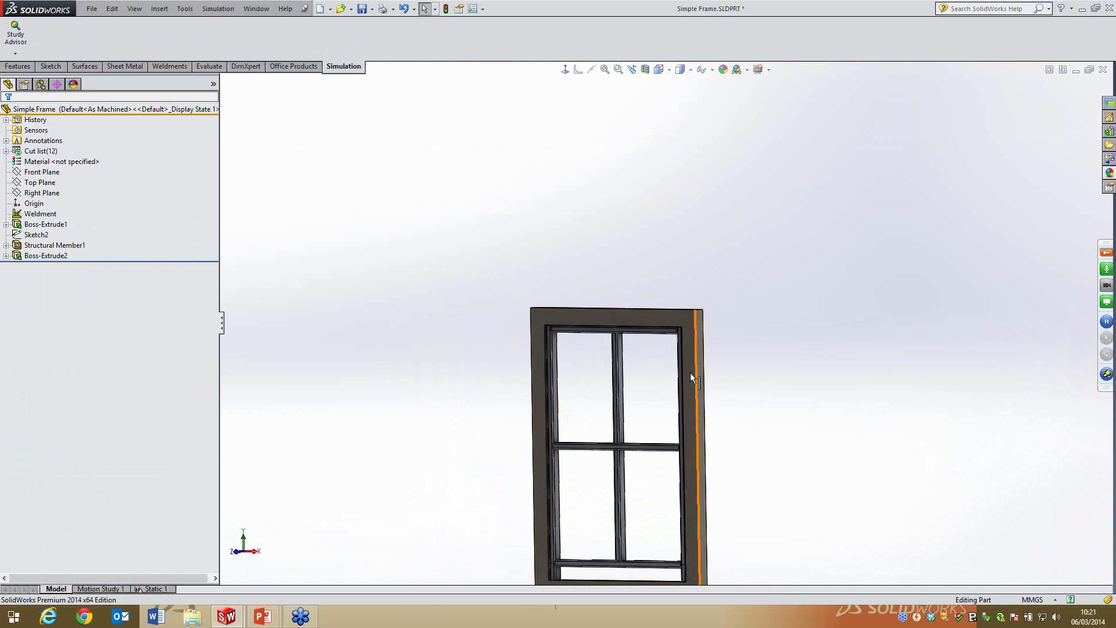
scroll(690, 378, down, 3)
middle_drag(583, 381, 569, 399)
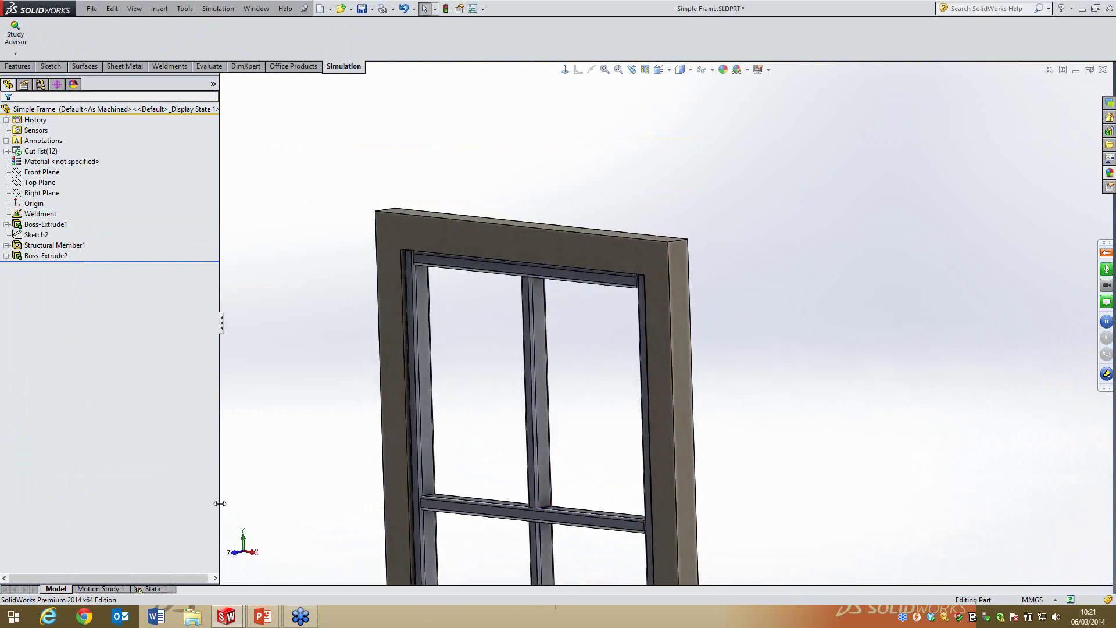
In Static 1, add a No Penetration component contact between Boss-Extrude2[1] and Structural Member1[1], and expand the component contacts list
click(158, 588)
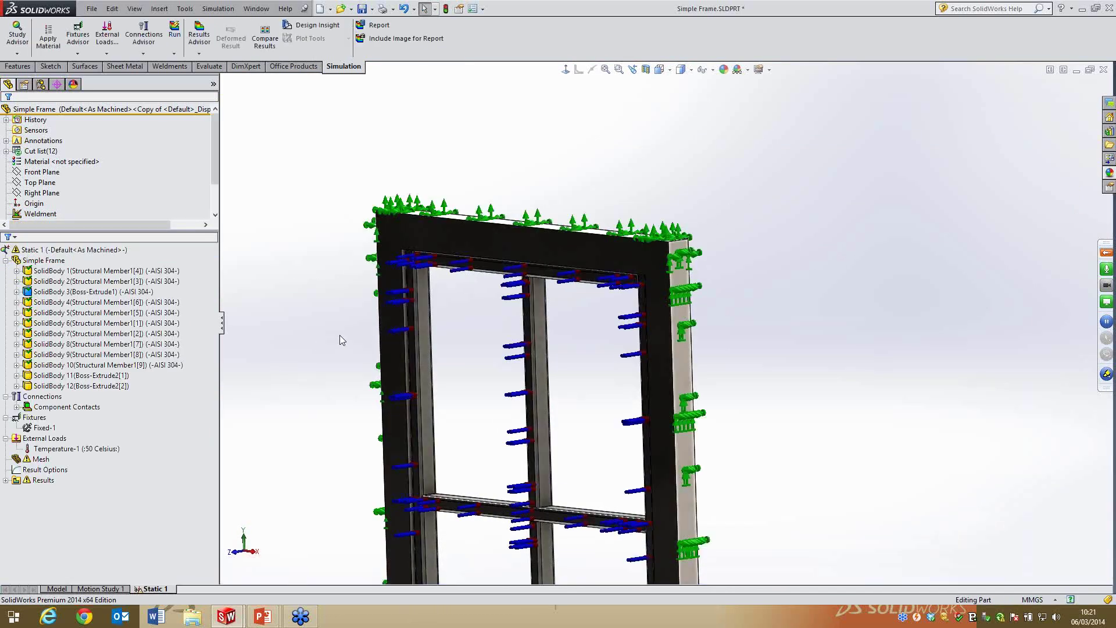
right_click(48, 408)
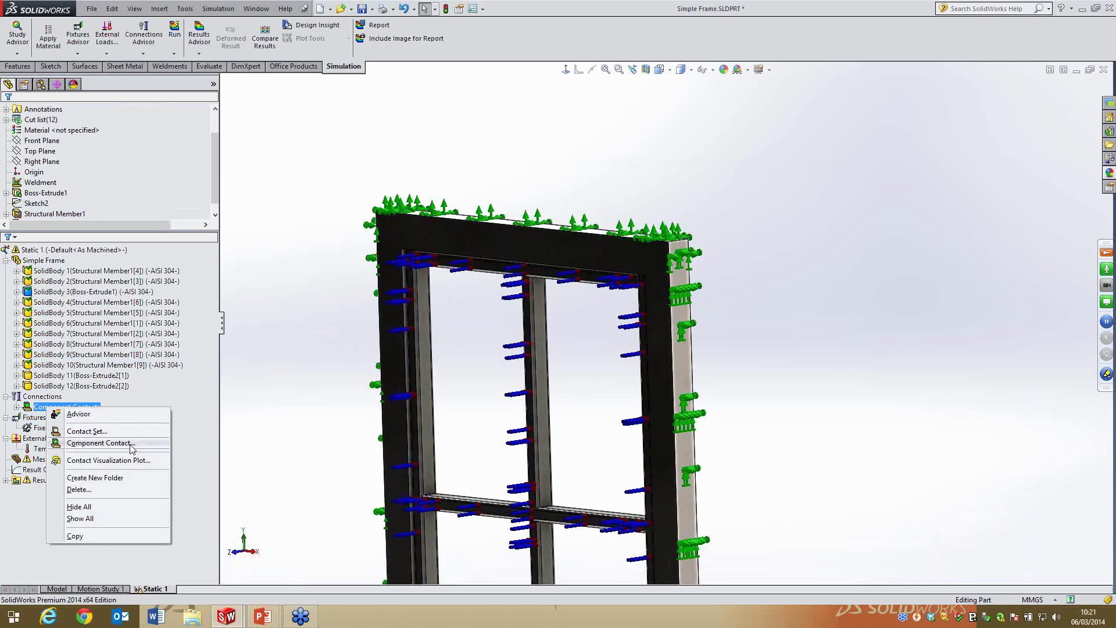
click(99, 442)
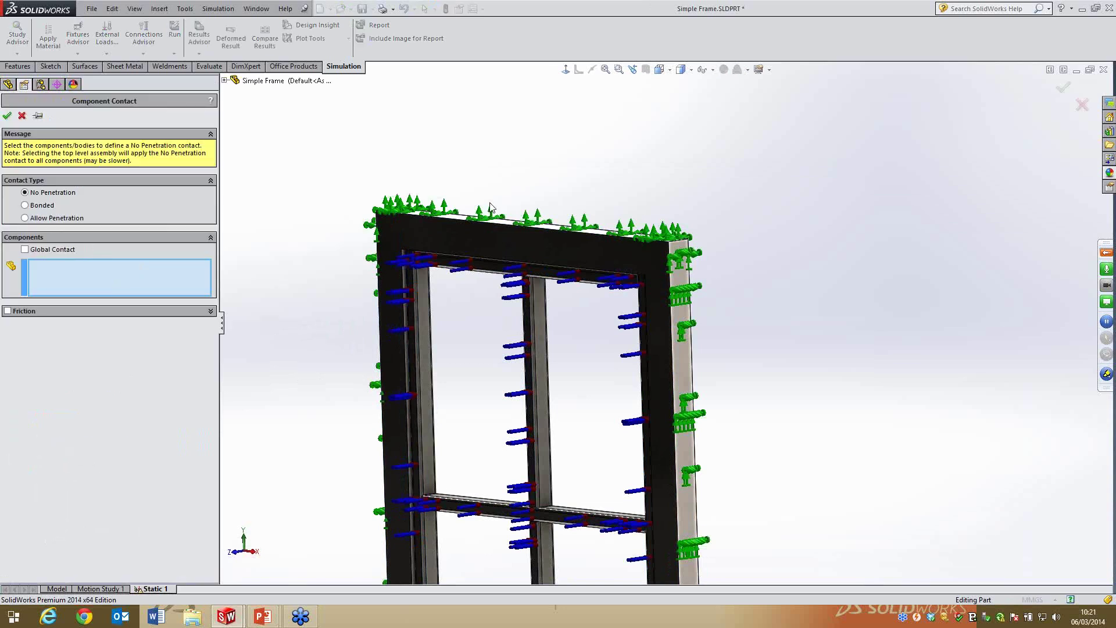
scroll(391, 319, down, 5)
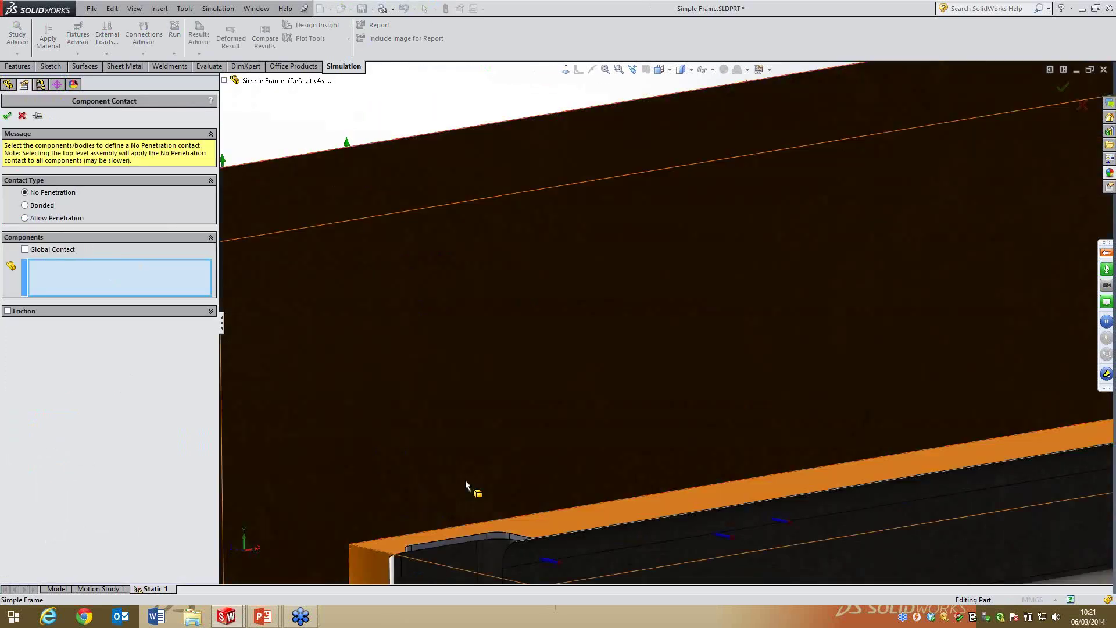
click(465, 479)
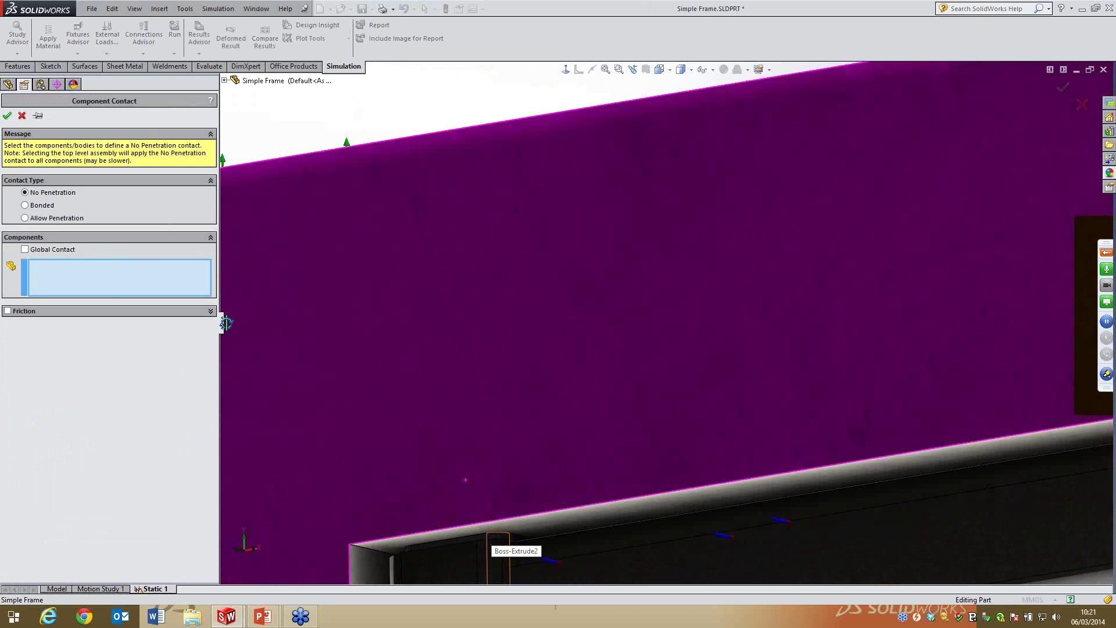
click(482, 547)
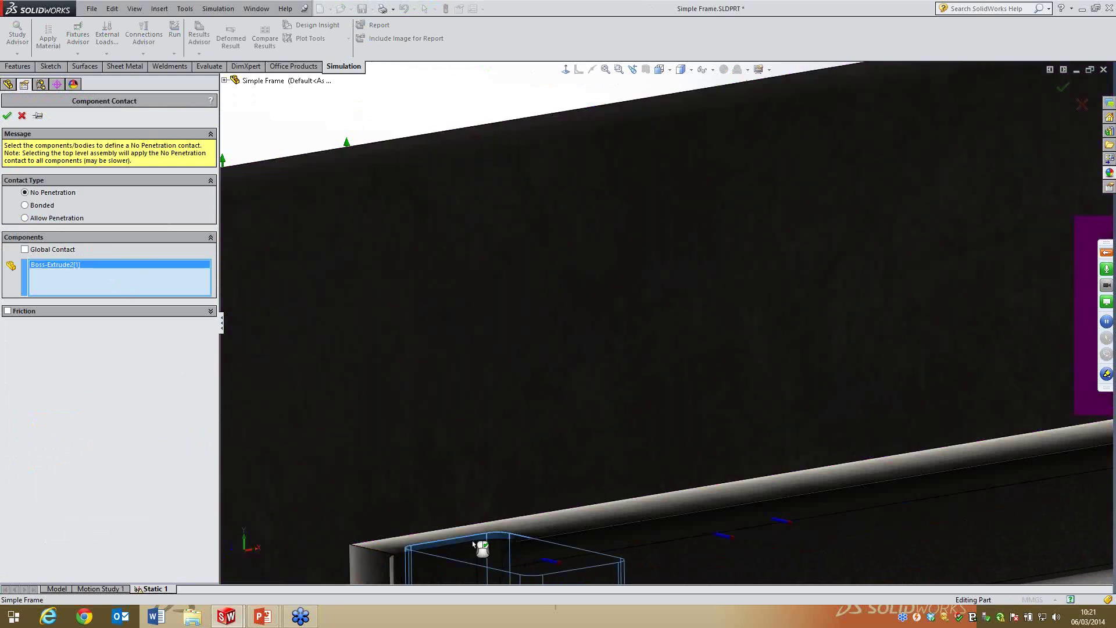
click(493, 544)
scroll(607, 459, up, 5)
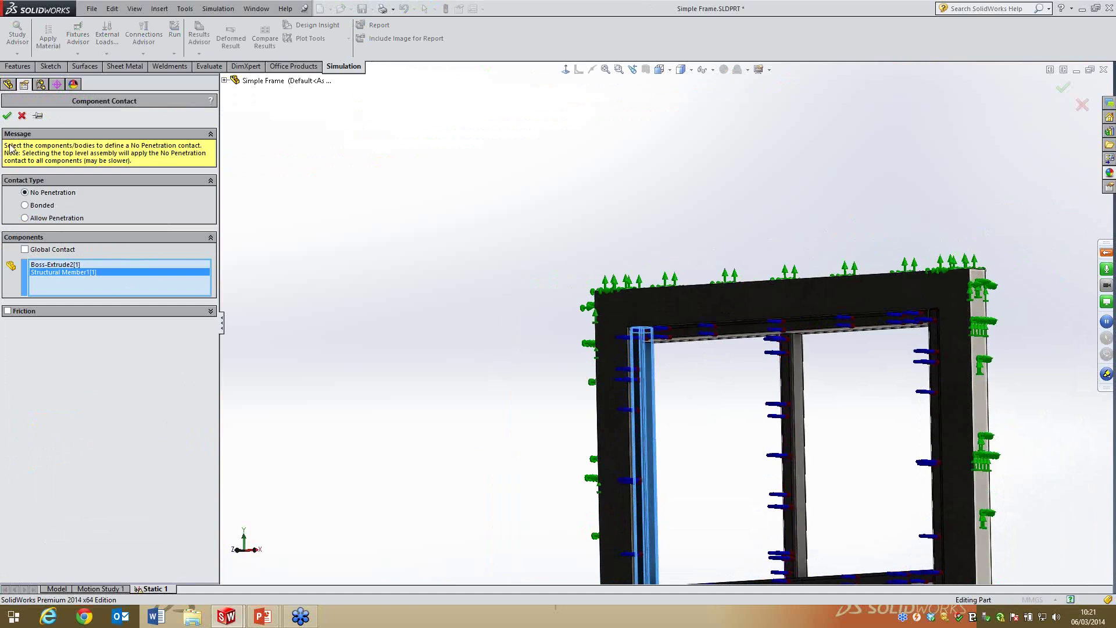
click(7, 115)
middle_drag(423, 212, 463, 214)
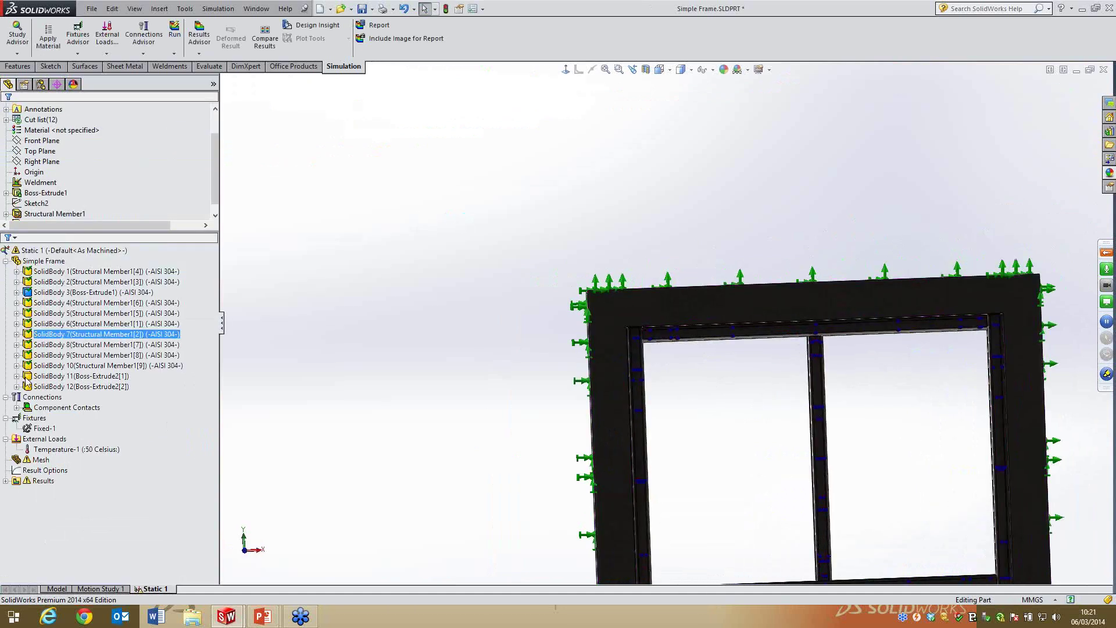
click(17, 408)
click(544, 419)
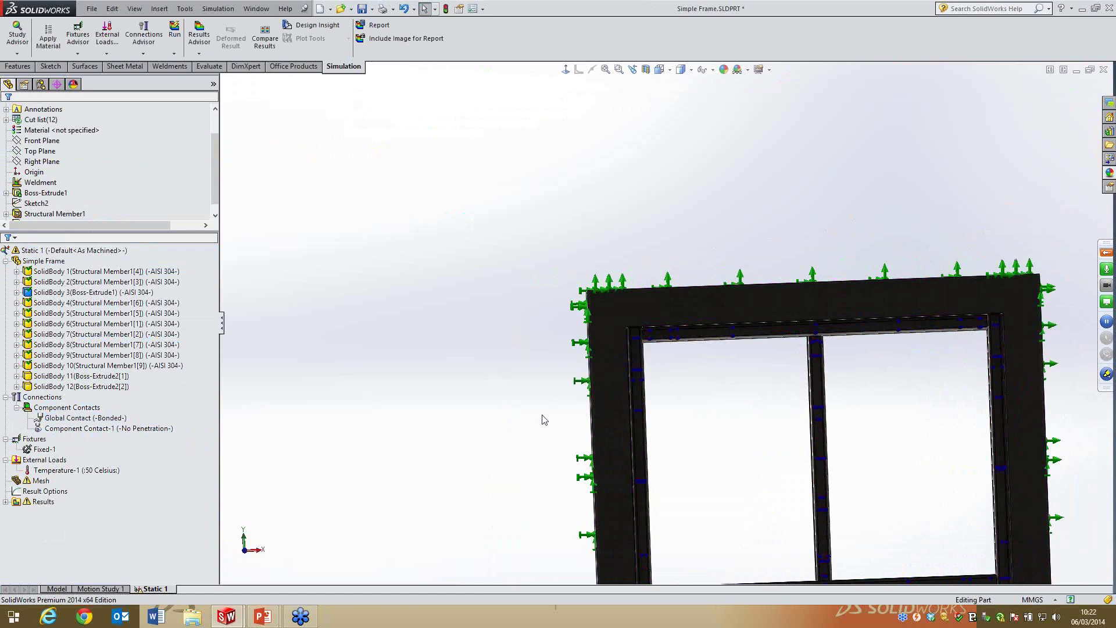
Add a second No Penetration component contact between Boss-Extrude2[2] and Structural Member1[2] at the opposite upper corner
scroll(827, 360, down, 10)
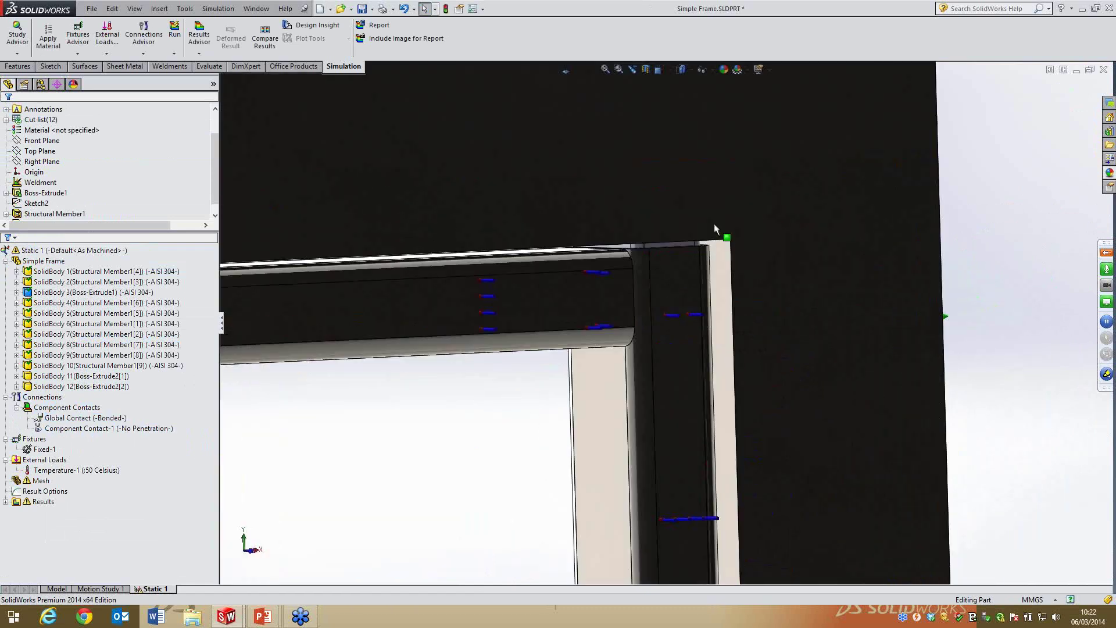
right_click(56, 407)
click(110, 438)
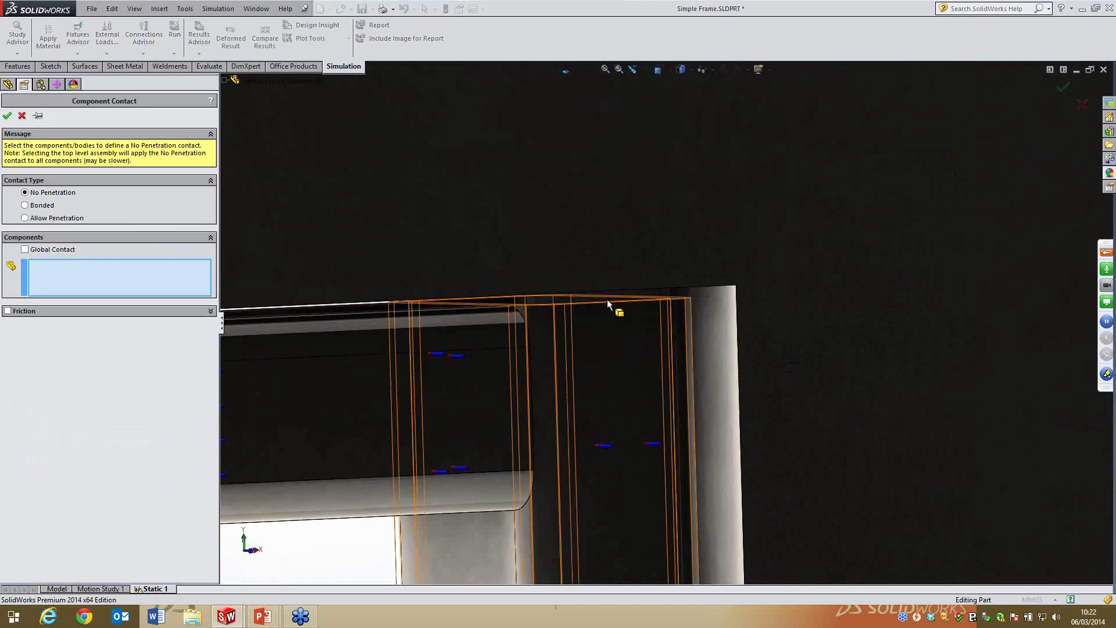
click(616, 306)
click(473, 397)
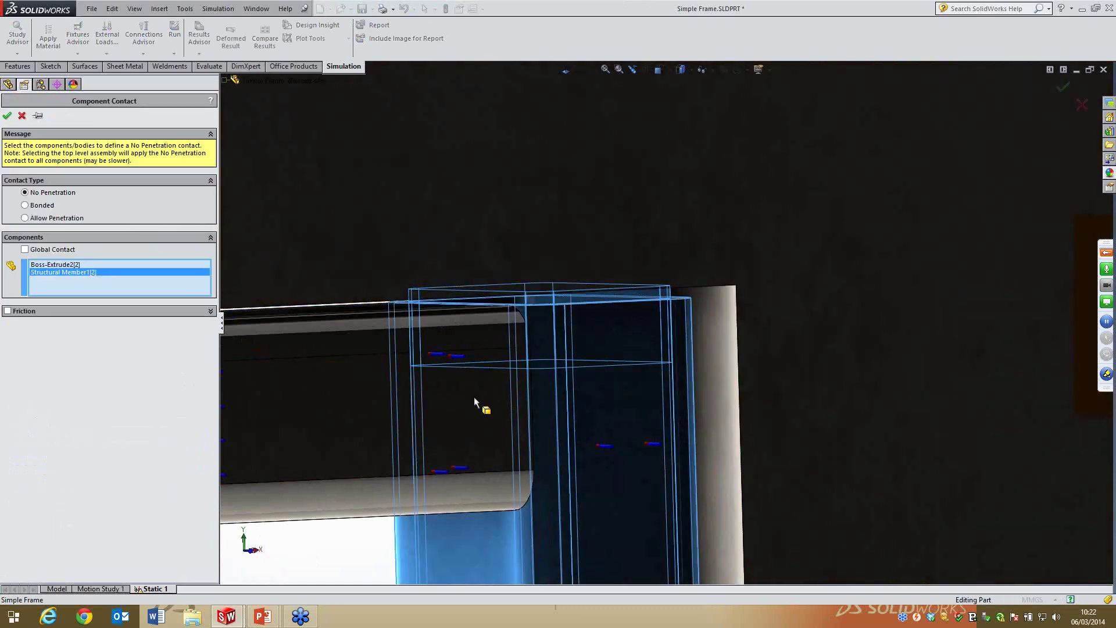
click(8, 114)
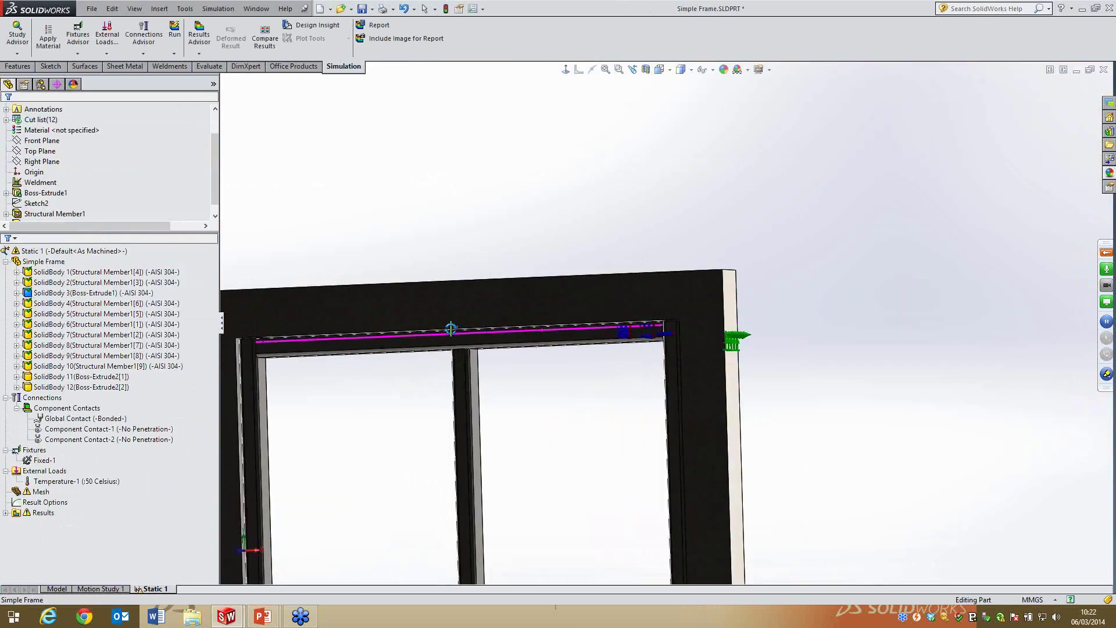
Try to run the Static 1 study with the two Boss-Extrude2 bodies and their no-penetration contacts included
middle_drag(451, 329, 469, 382)
scroll(469, 381, up, 3)
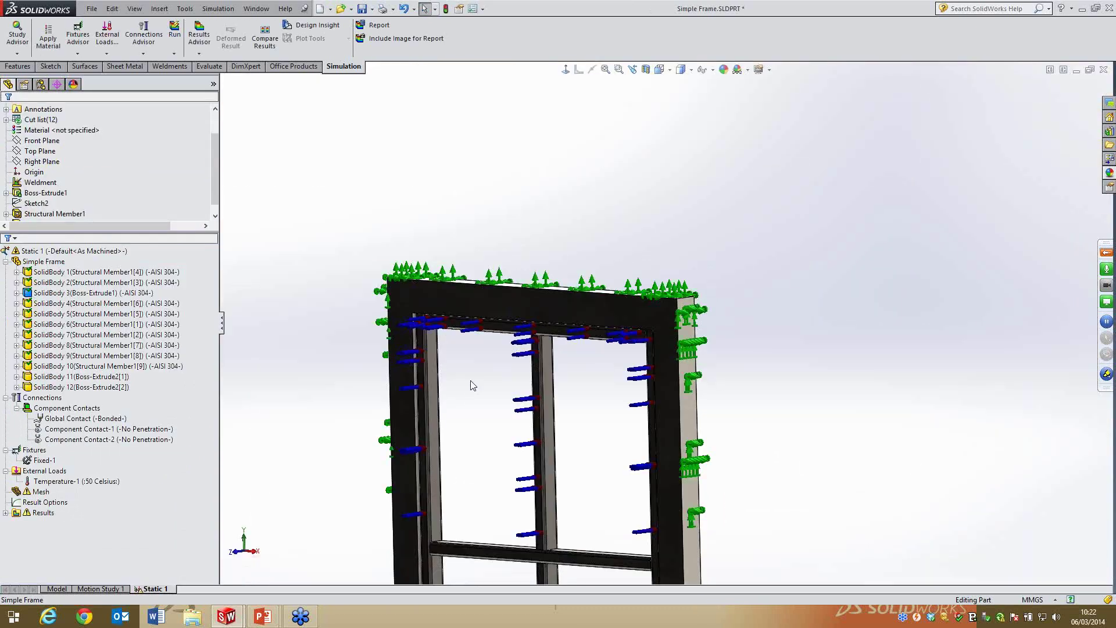
right_click(33, 254)
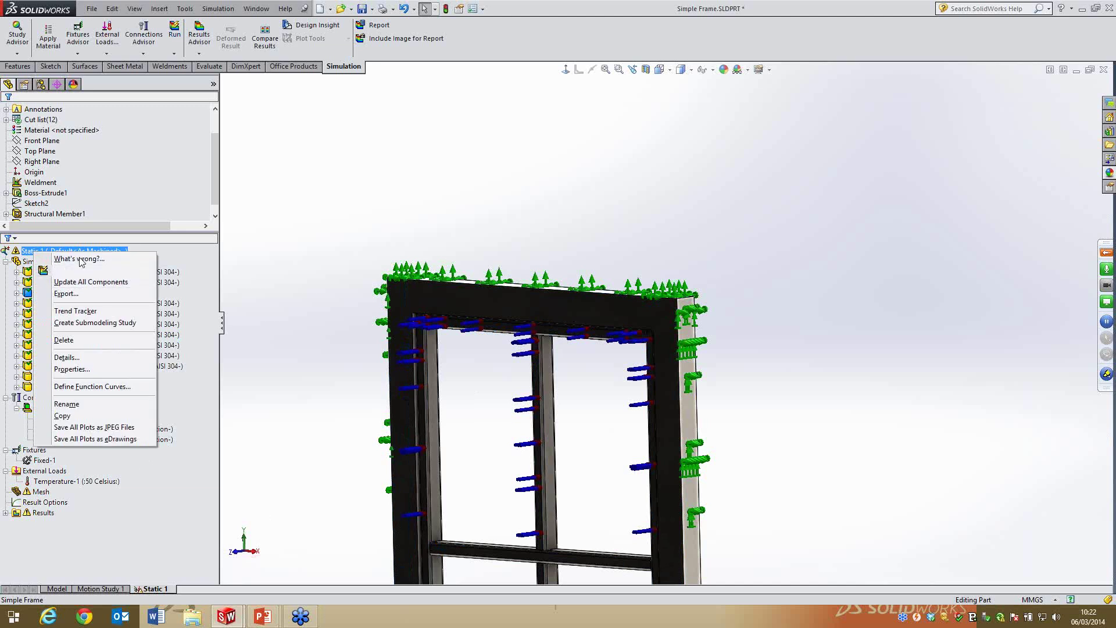
click(80, 273)
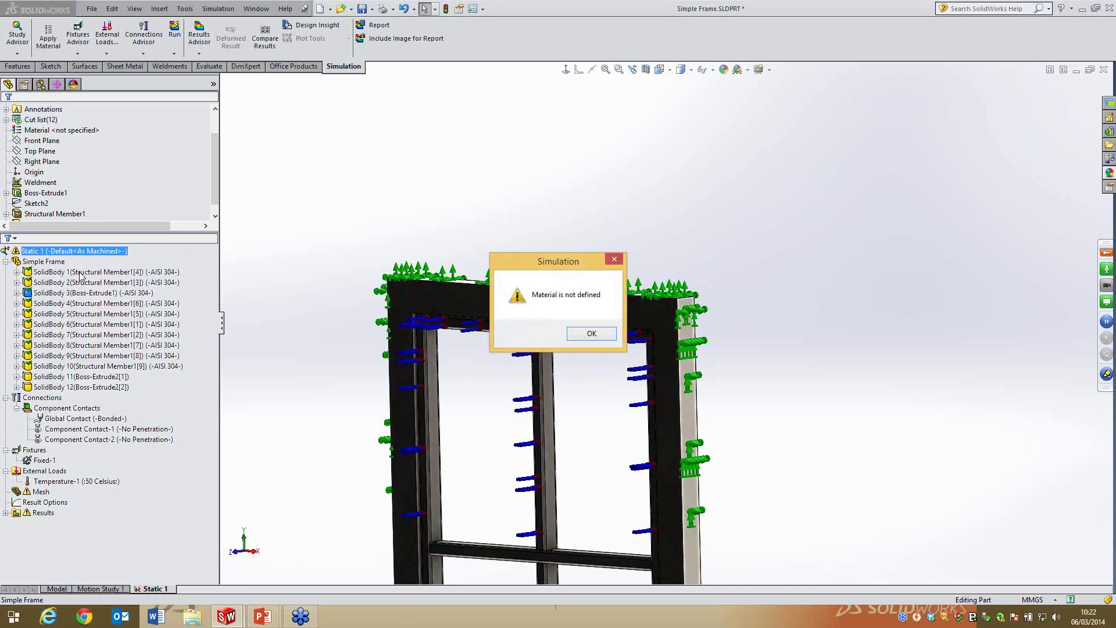
click(588, 334)
Assign AISI 304 steel to the Boss-Extrude2[1] and Boss-Extrude2[2] solid bodies and run the Static 1 study
click(82, 377)
ctrl+click(93, 387)
right_click(117, 386)
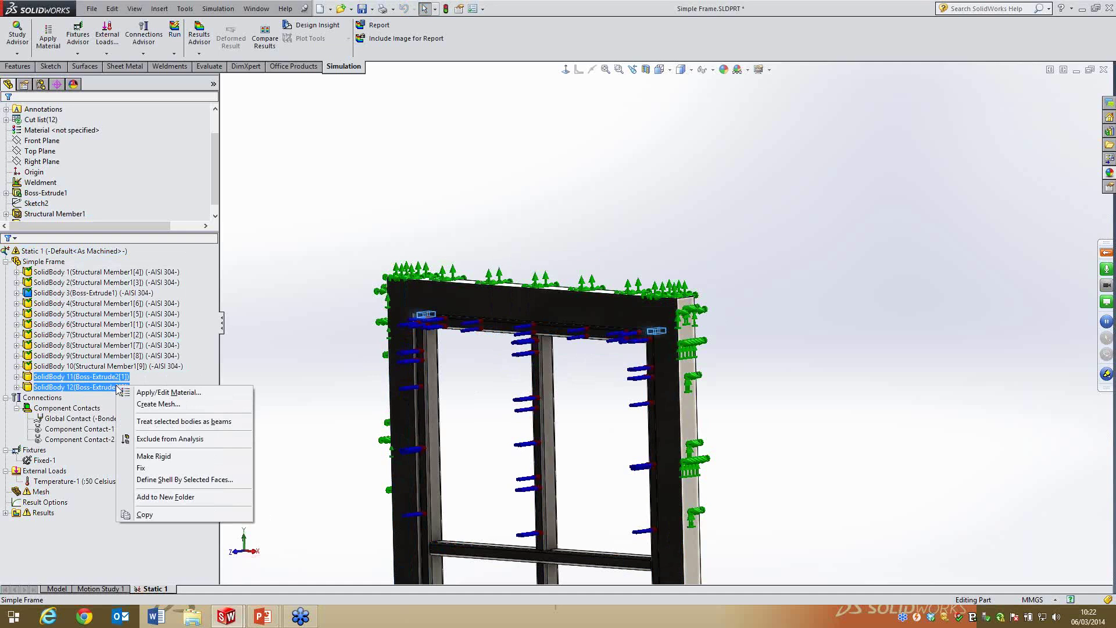
click(164, 393)
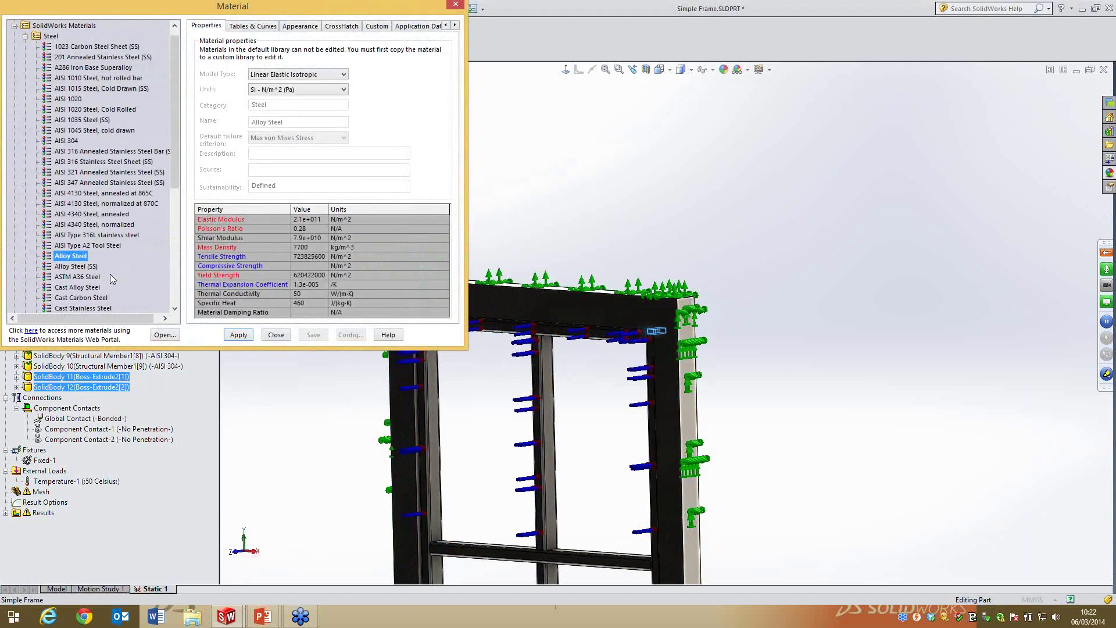
click(70, 141)
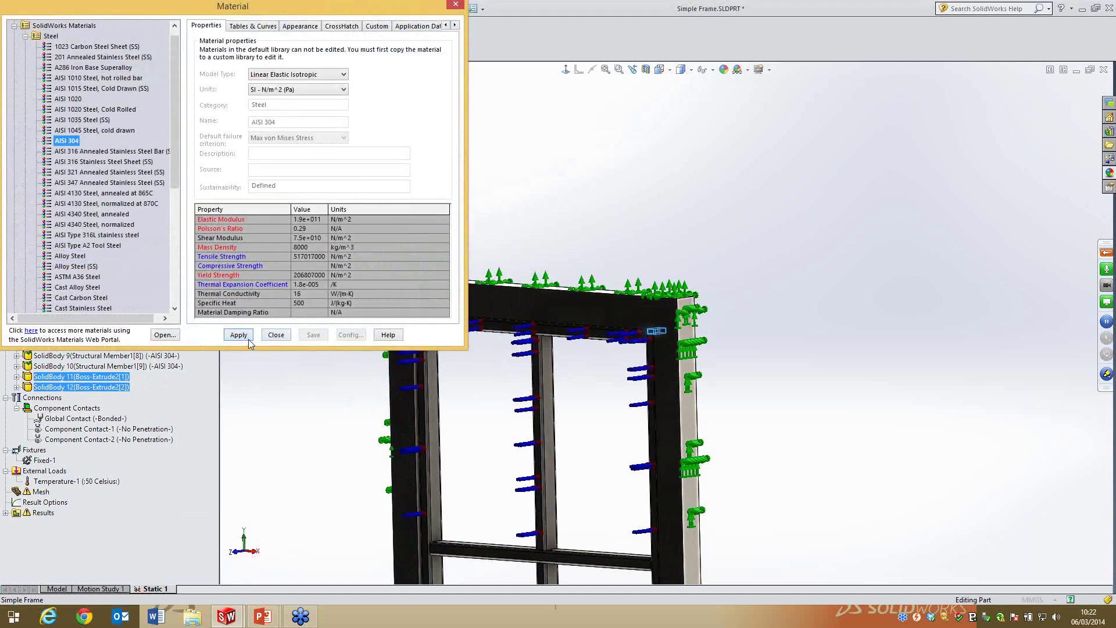
click(244, 336)
click(276, 334)
right_click(79, 250)
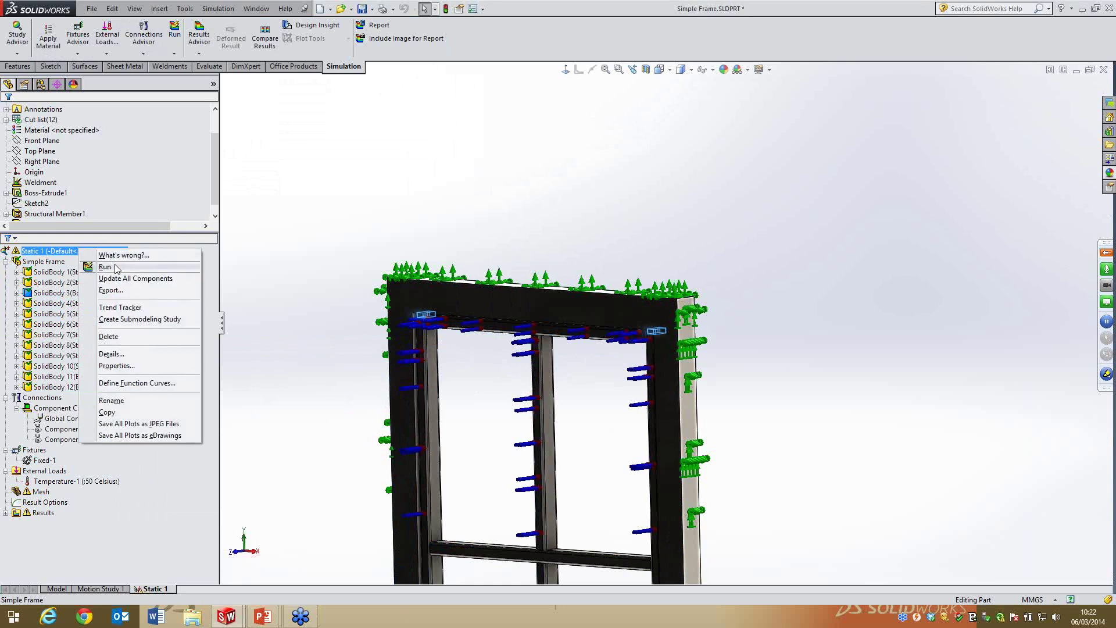
click(105, 266)
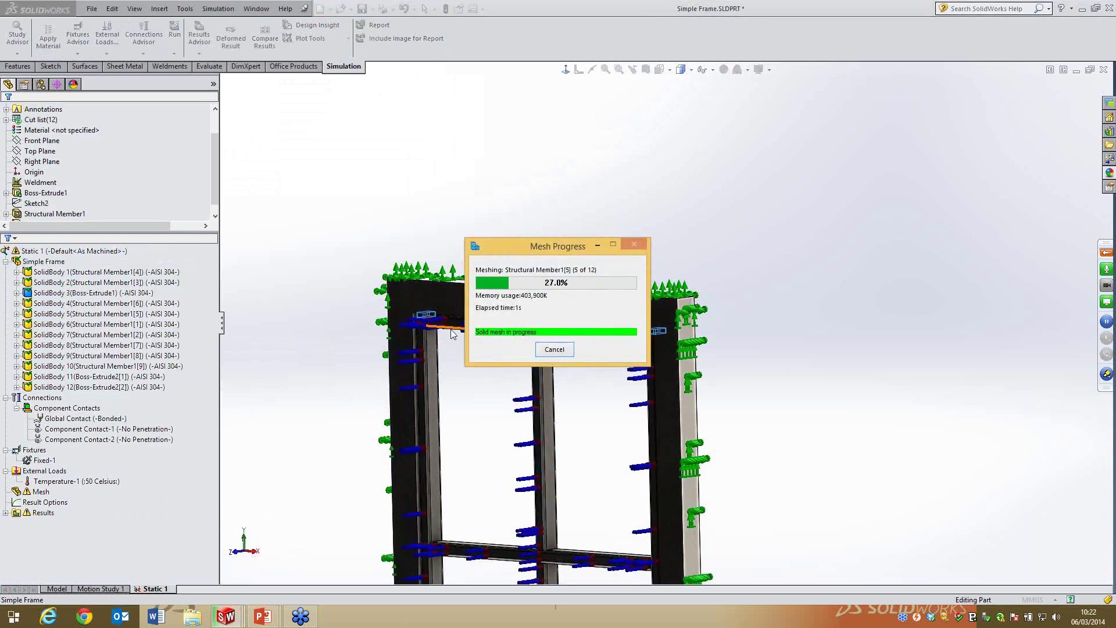
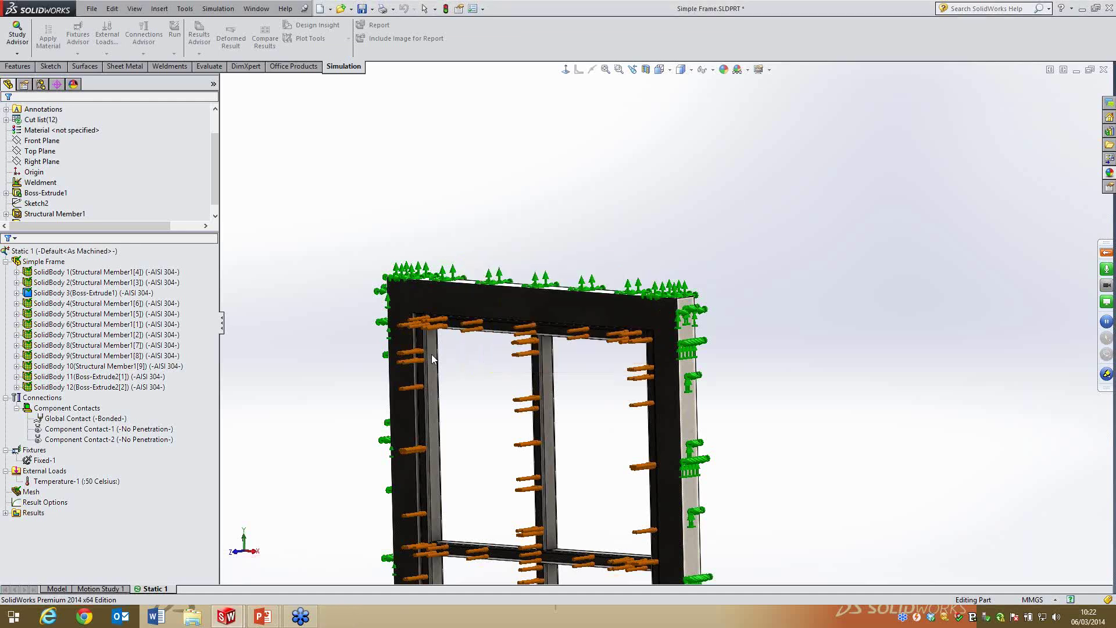
Examine the deformed von Mises stress plot from the front and side, checking how the inner frame bows relative to the surround
scroll(545, 458, up, 4)
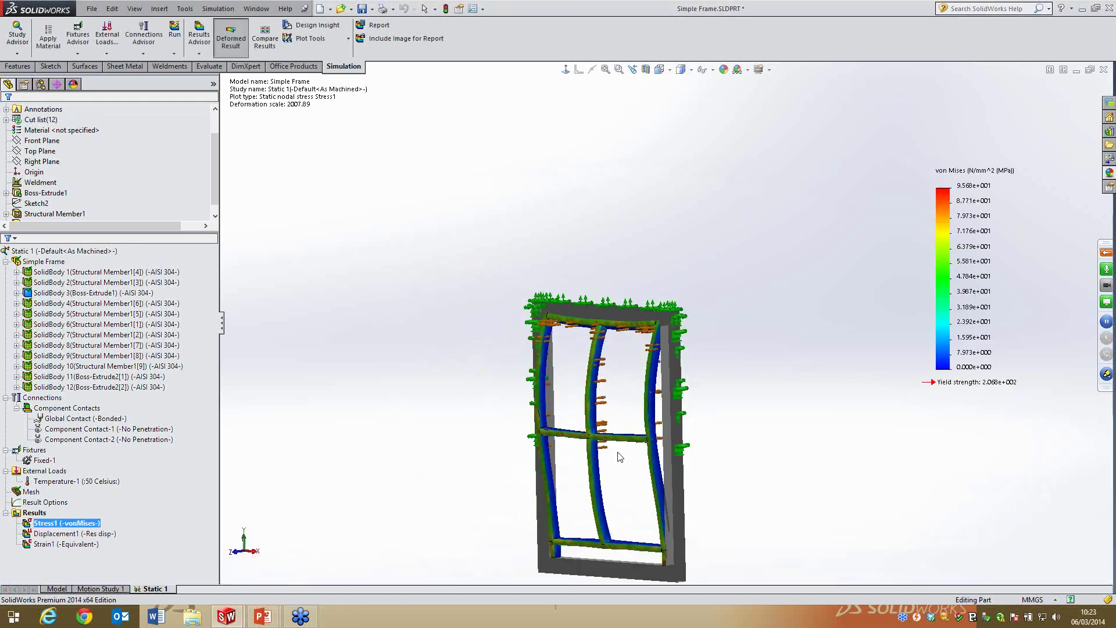
middle_drag(581, 365, 579, 389)
scroll(610, 366, down, 4)
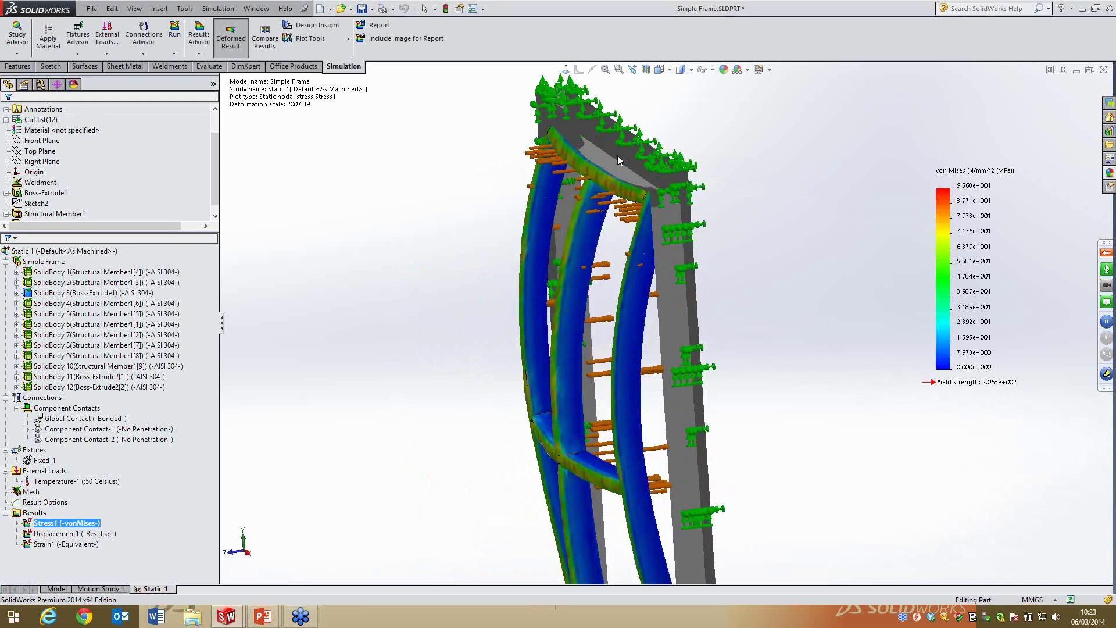
middle_drag(644, 200, 681, 171)
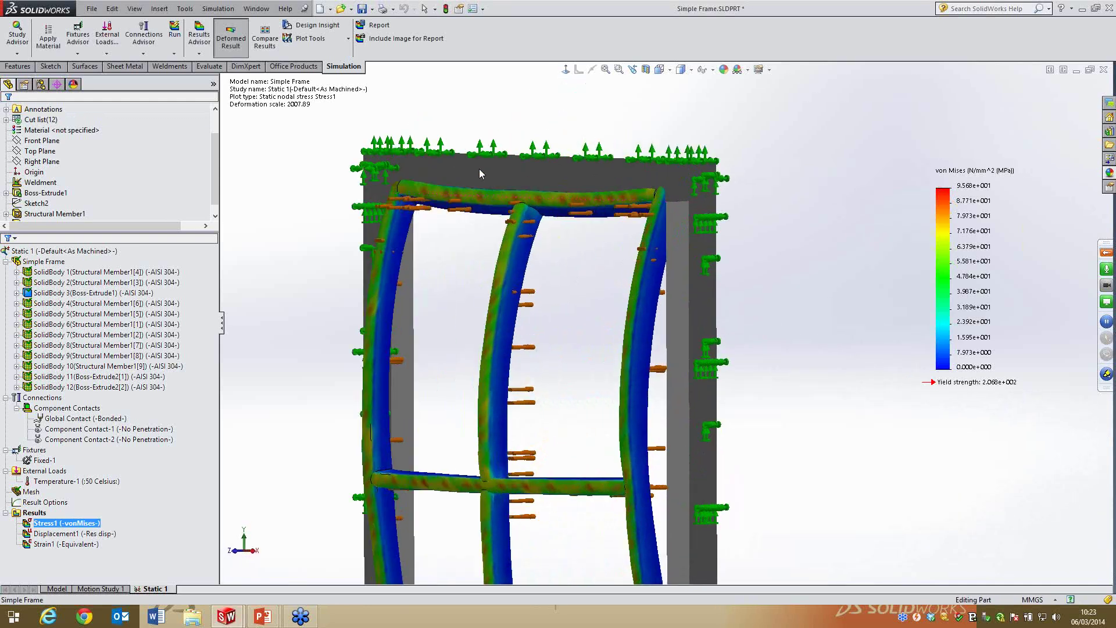
scroll(662, 320, up, 5)
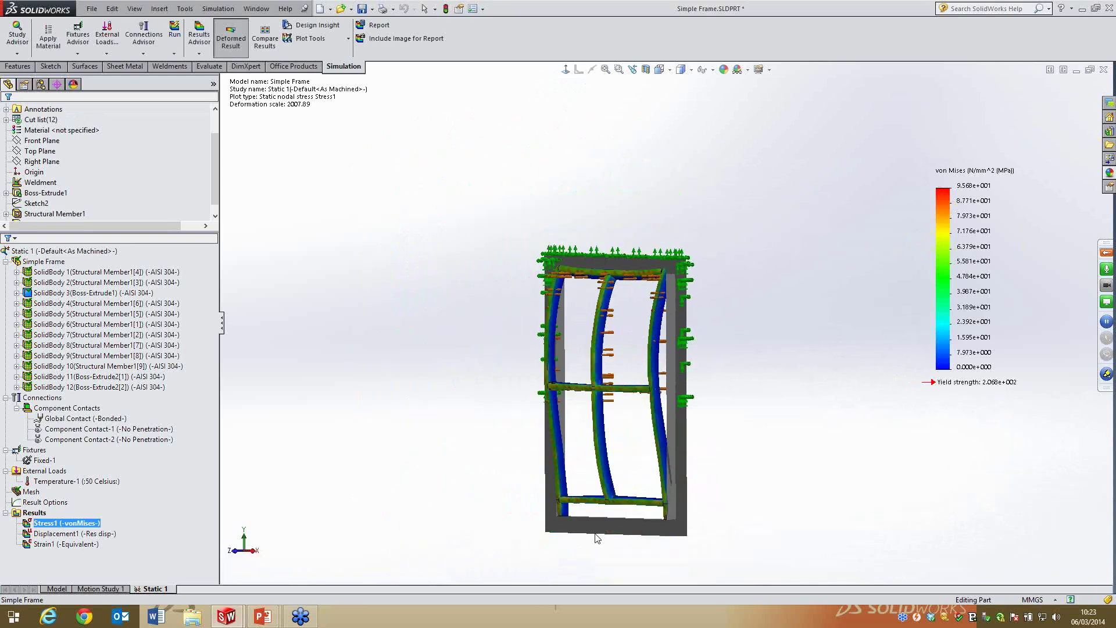
scroll(558, 394, down, 4)
middle_drag(552, 395, 501, 398)
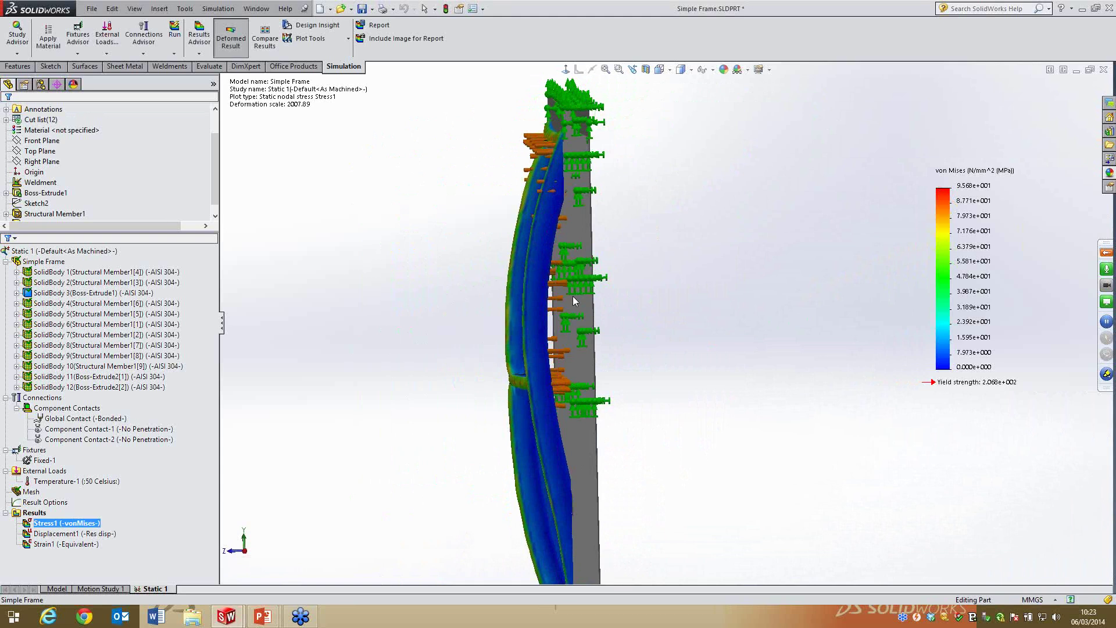
middle_drag(796, 176, 560, 334)
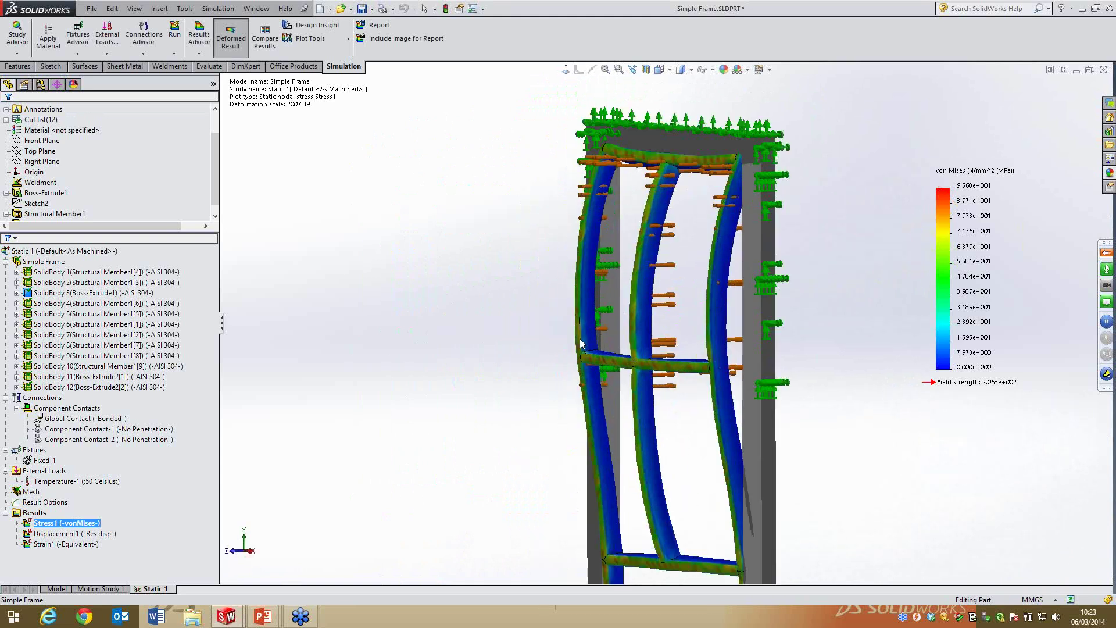
Show the Displacement1 result plot and examine the displacement around the middle crossbar and central upright
ctrl+click(63, 532)
click(91, 533)
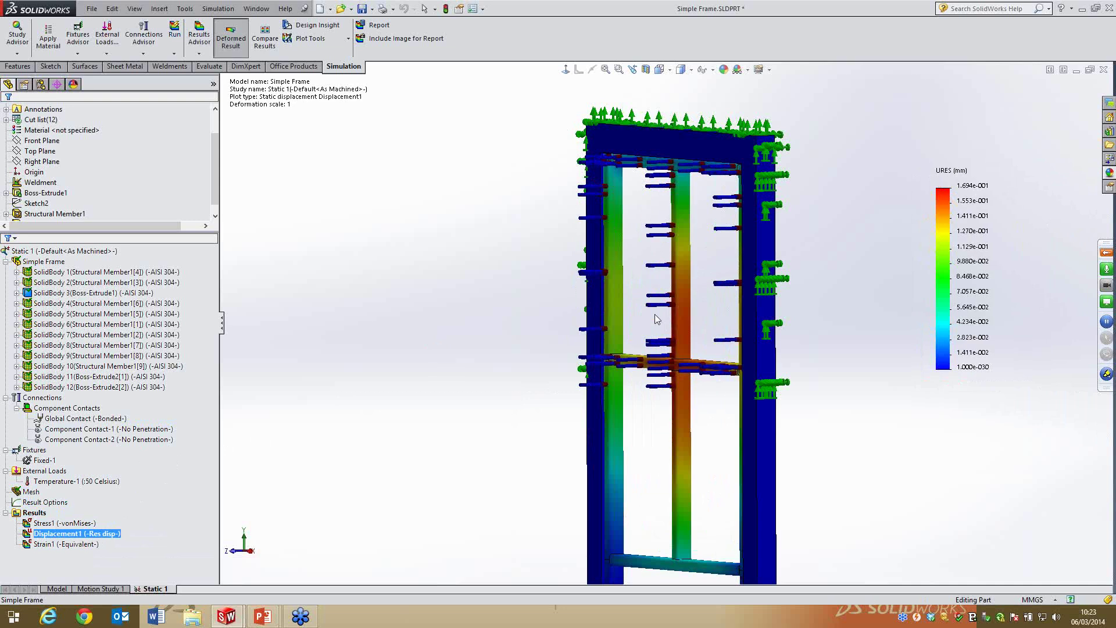
scroll(667, 348, down, 5)
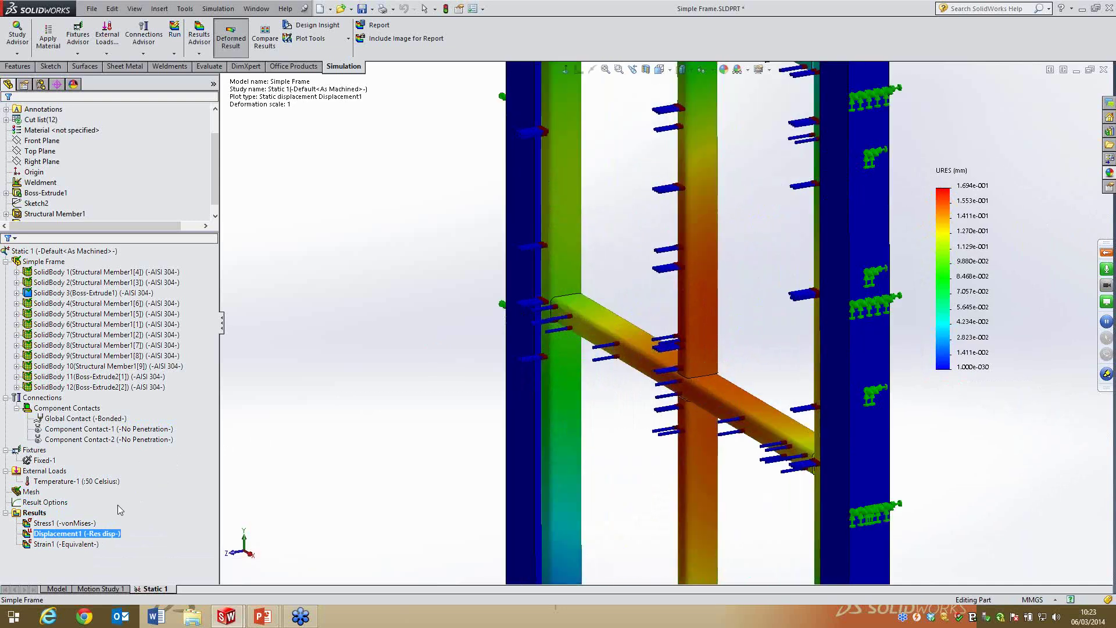
right_click(77, 536)
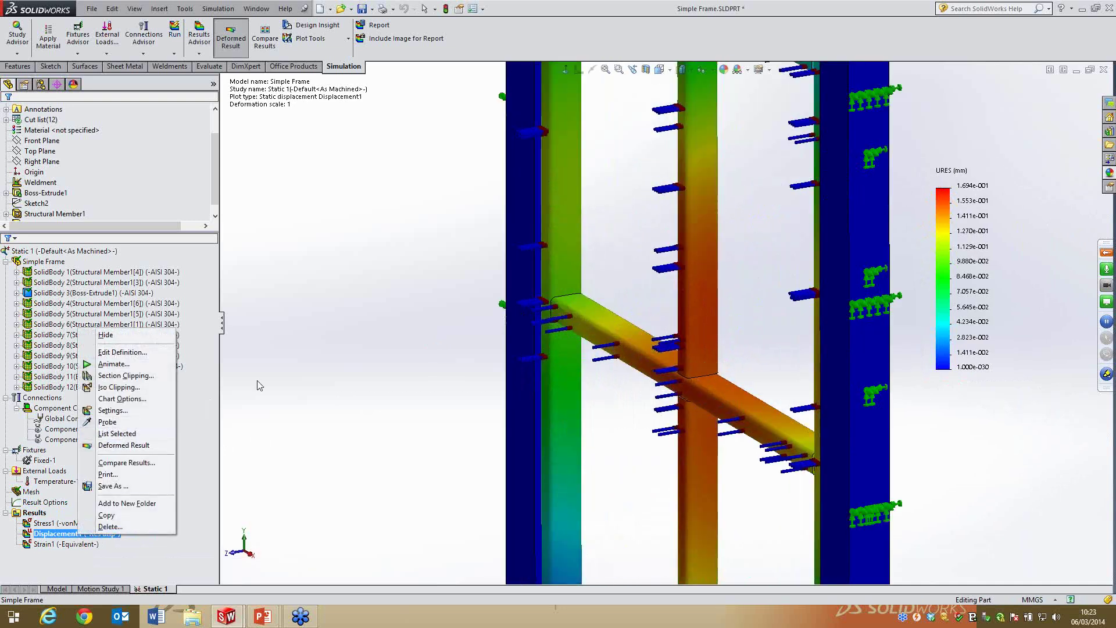
click(352, 385)
scroll(686, 374, up, 5)
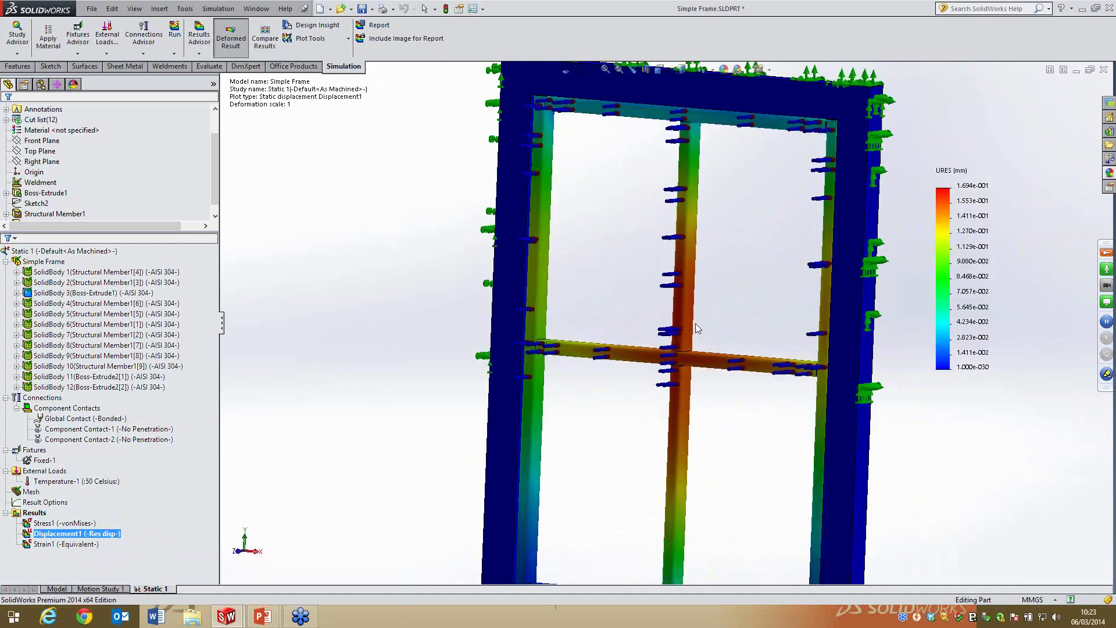
scroll(686, 386, up, 3)
scroll(687, 417, down, 4)
middle_drag(597, 413, 574, 447)
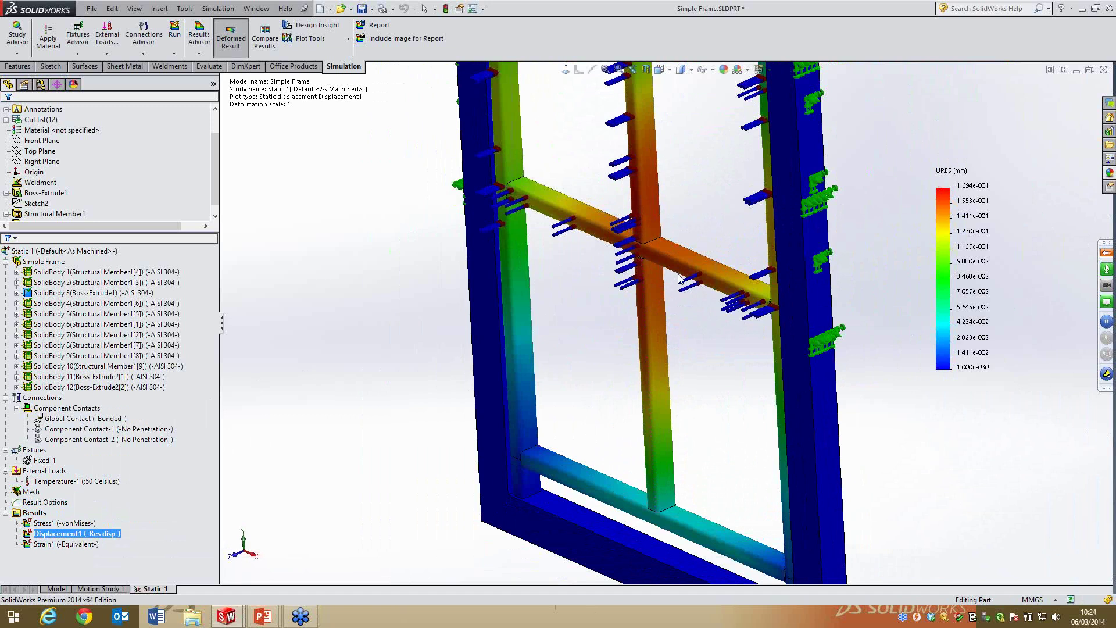
Compare the displacement across the whole frame from both sides against the colour scale, ending close up on the central bar joint
scroll(679, 284, up, 5)
scroll(648, 273, down, 5)
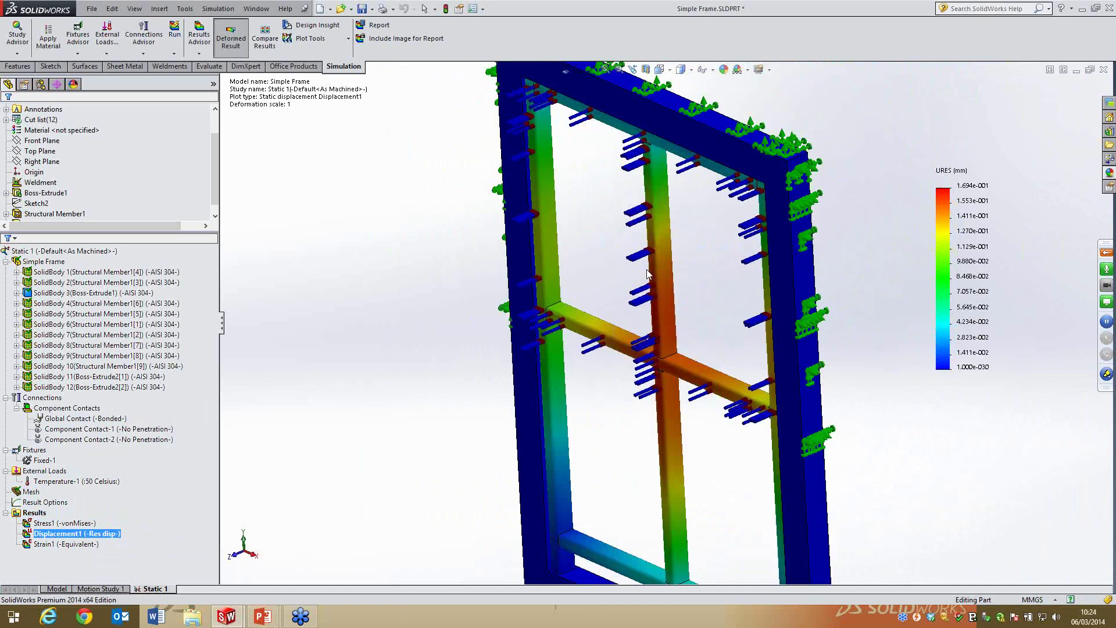
middle_drag(648, 273, 695, 208)
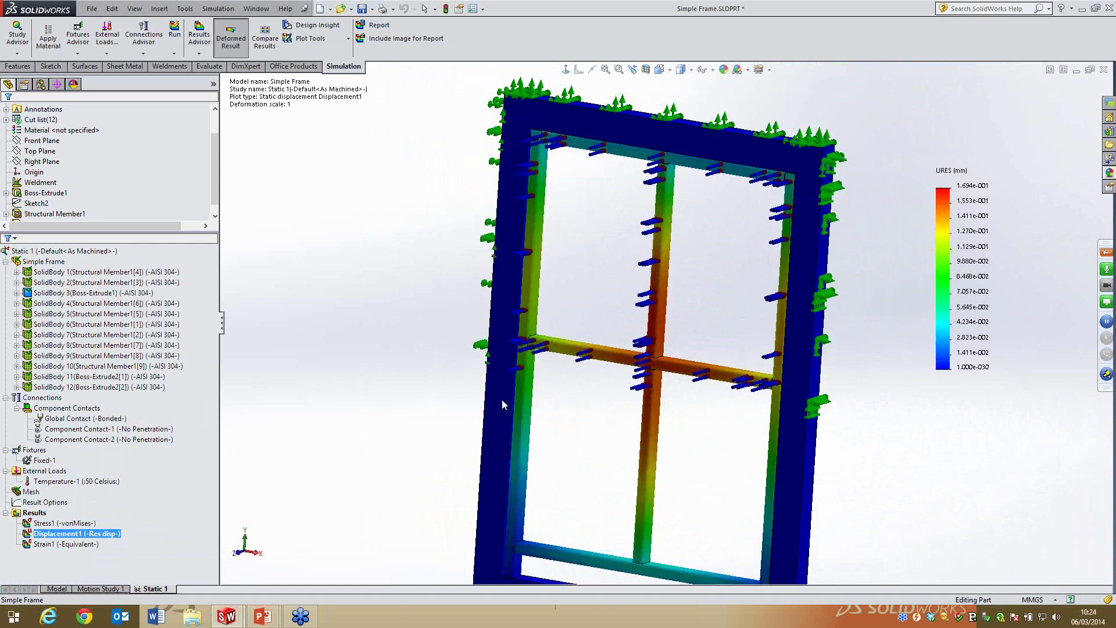
scroll(538, 553, up, 3)
scroll(540, 545, down, 3)
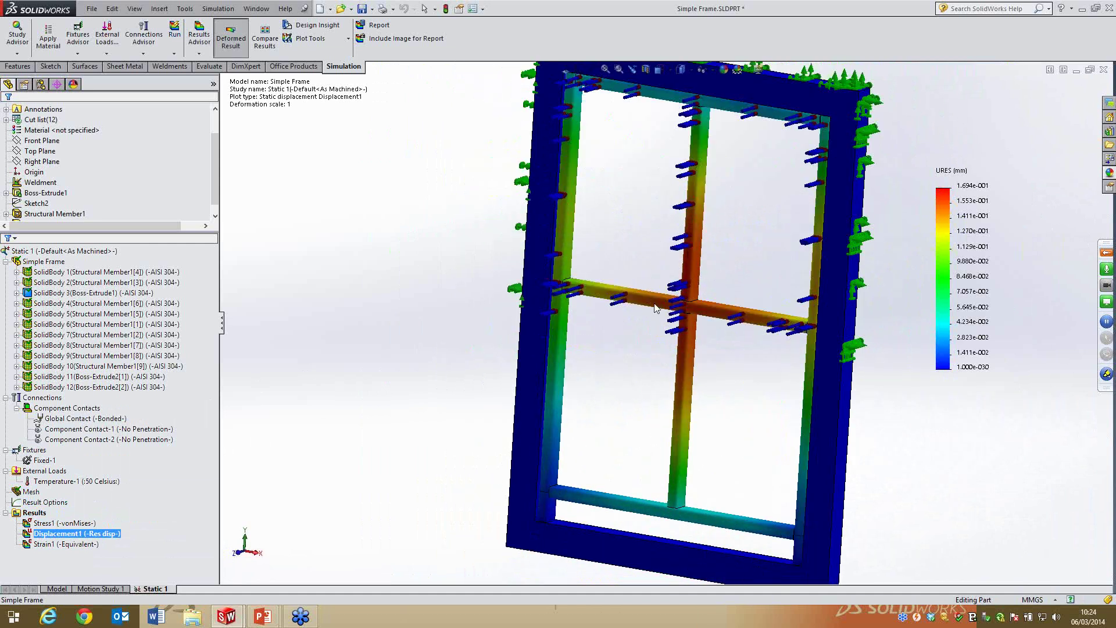
middle_drag(716, 357, 855, 239)
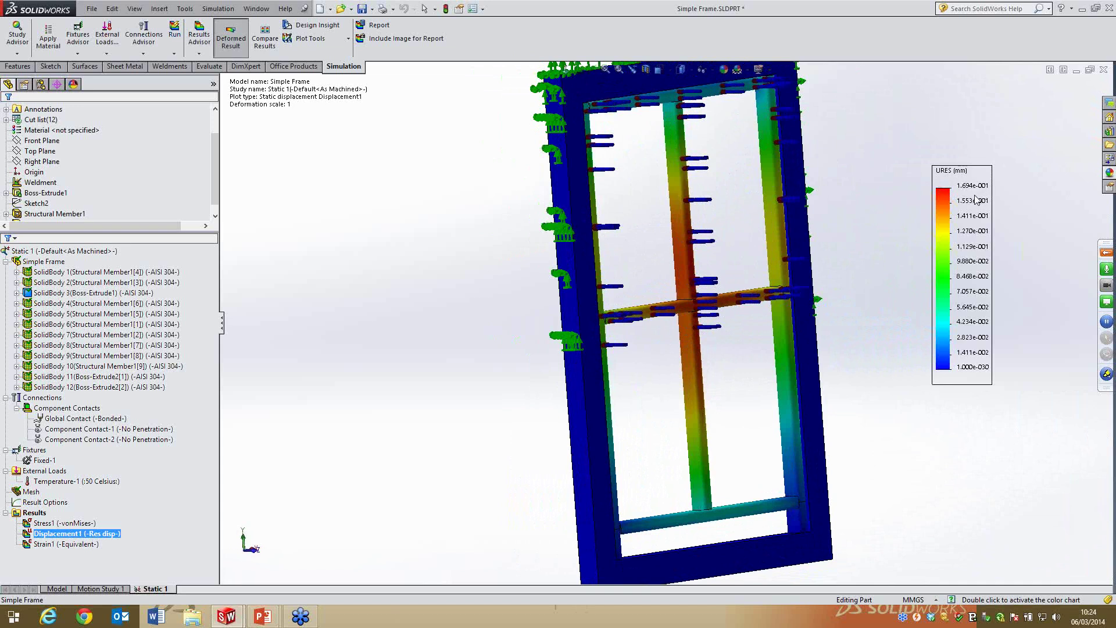
scroll(637, 333, down, 10)
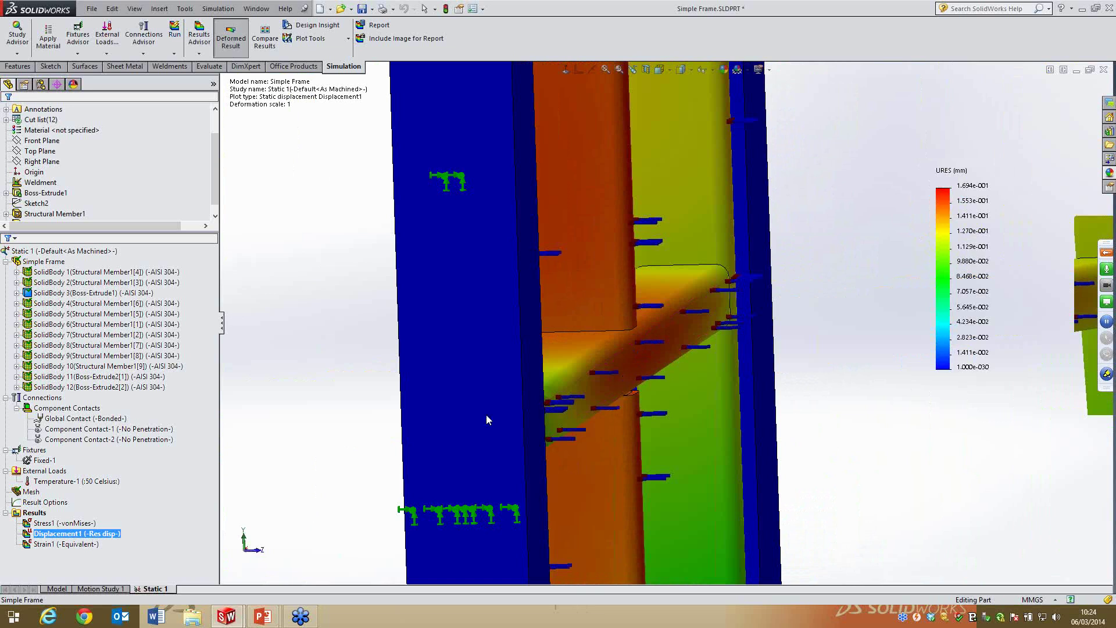
scroll(545, 313, up, 10)
middle_drag(555, 388, 508, 382)
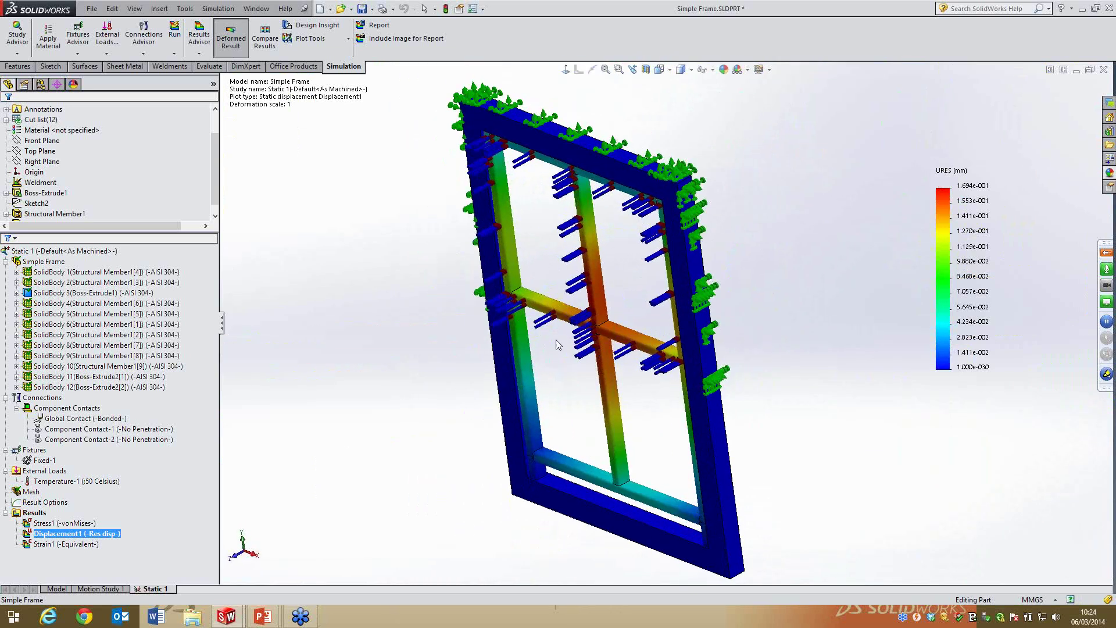
scroll(595, 322, down, 5)
middle_drag(595, 322, 588, 386)
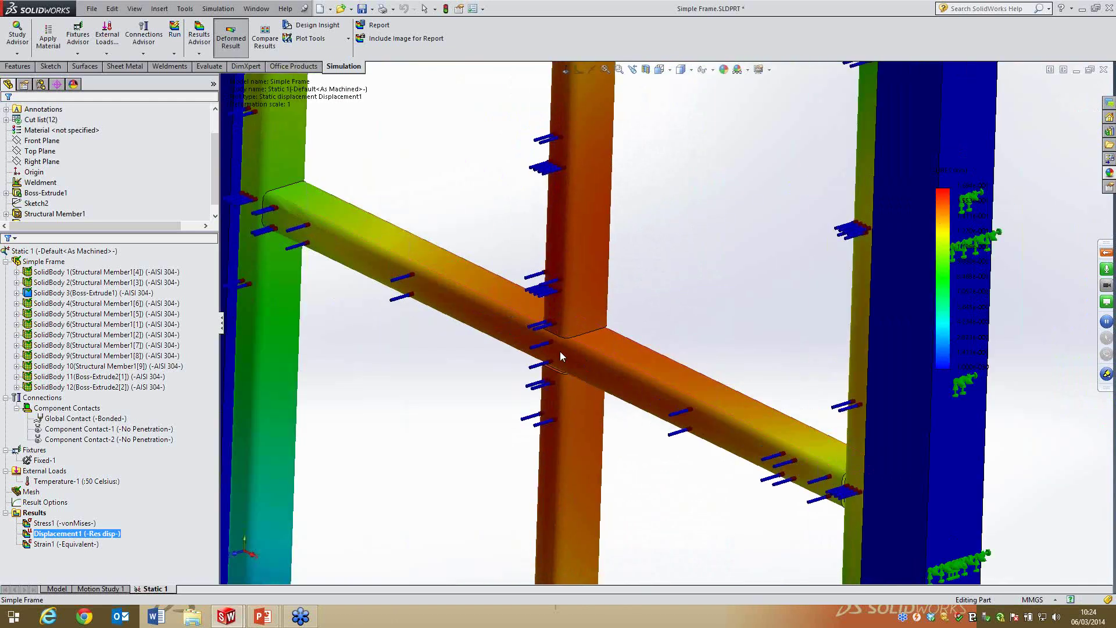
Show the Stress1 von Mises plot again, review the result plot types that can be defined, and examine the whole deformed frame
double_click(64, 523)
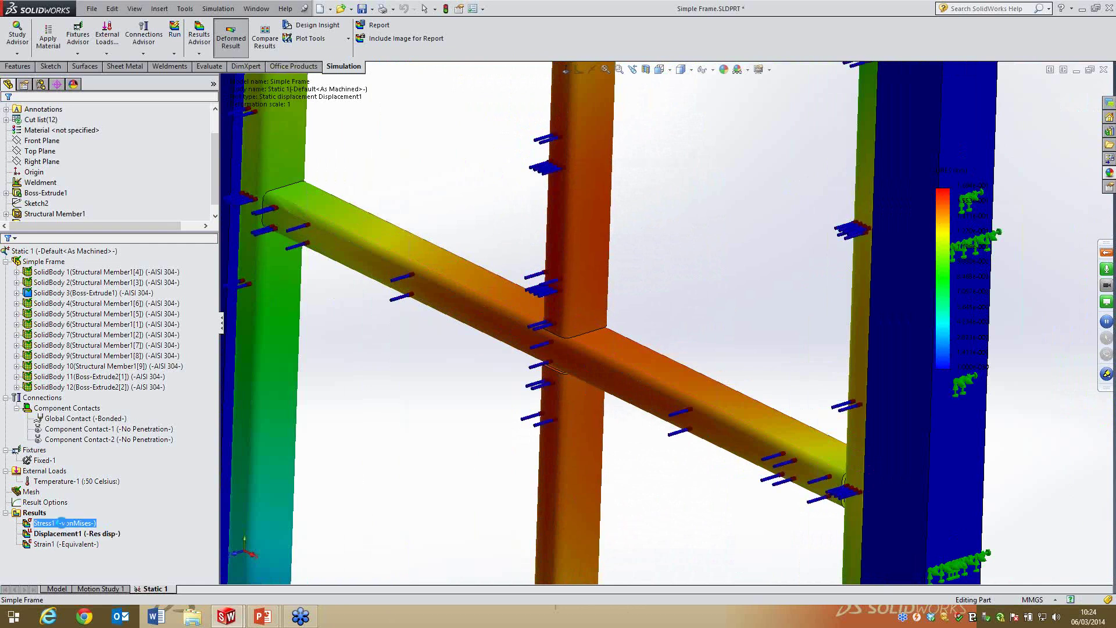
click(64, 532)
click(65, 525)
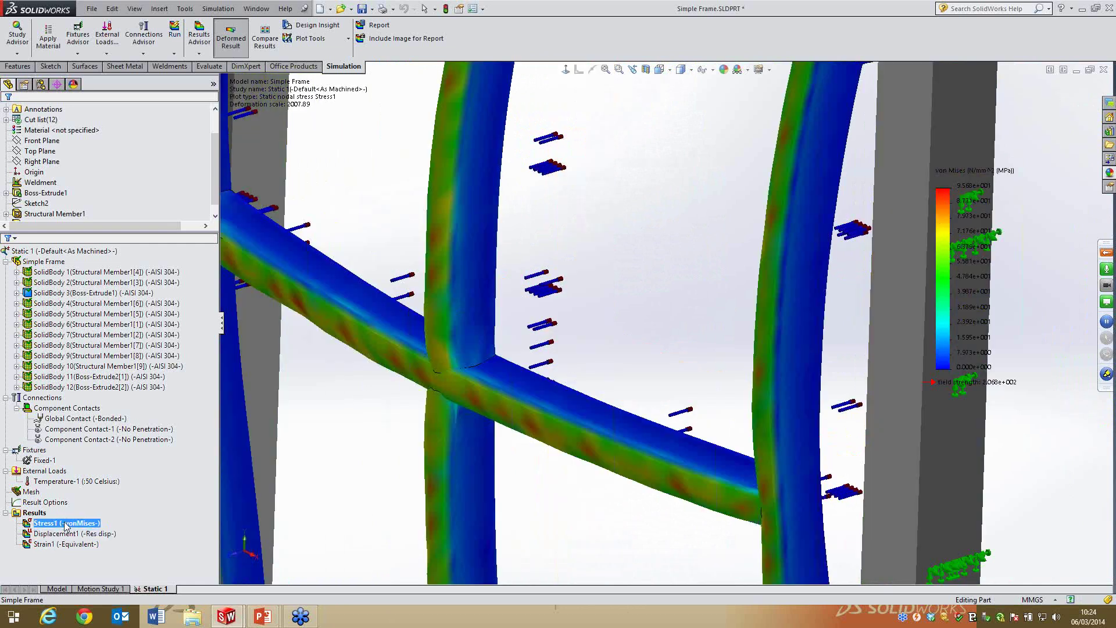
right_click(37, 514)
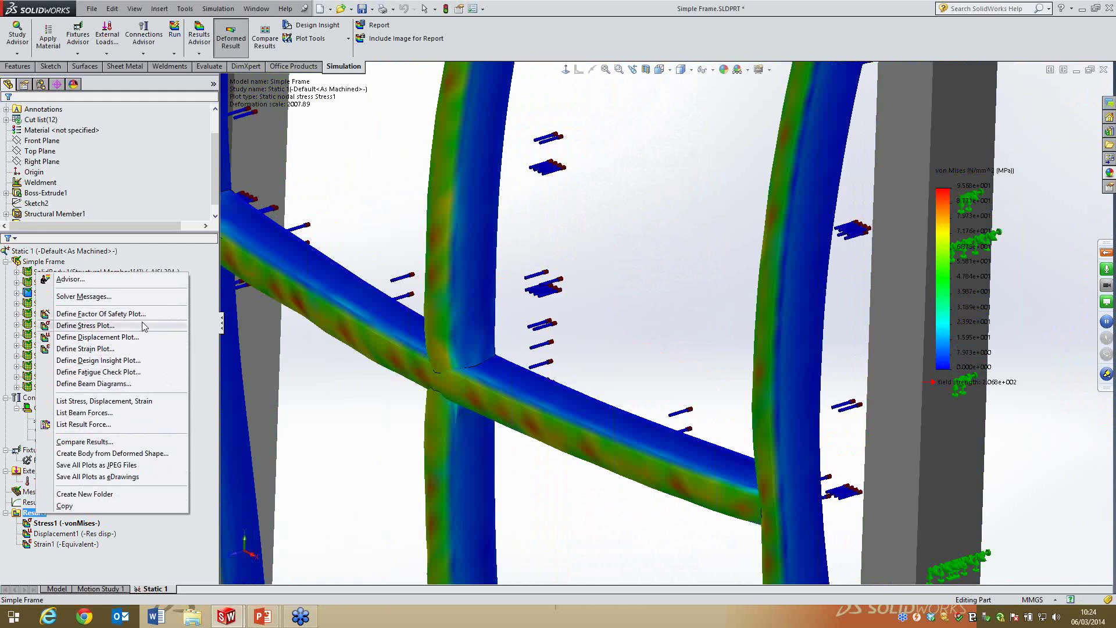
click(401, 462)
scroll(458, 396, up, 7)
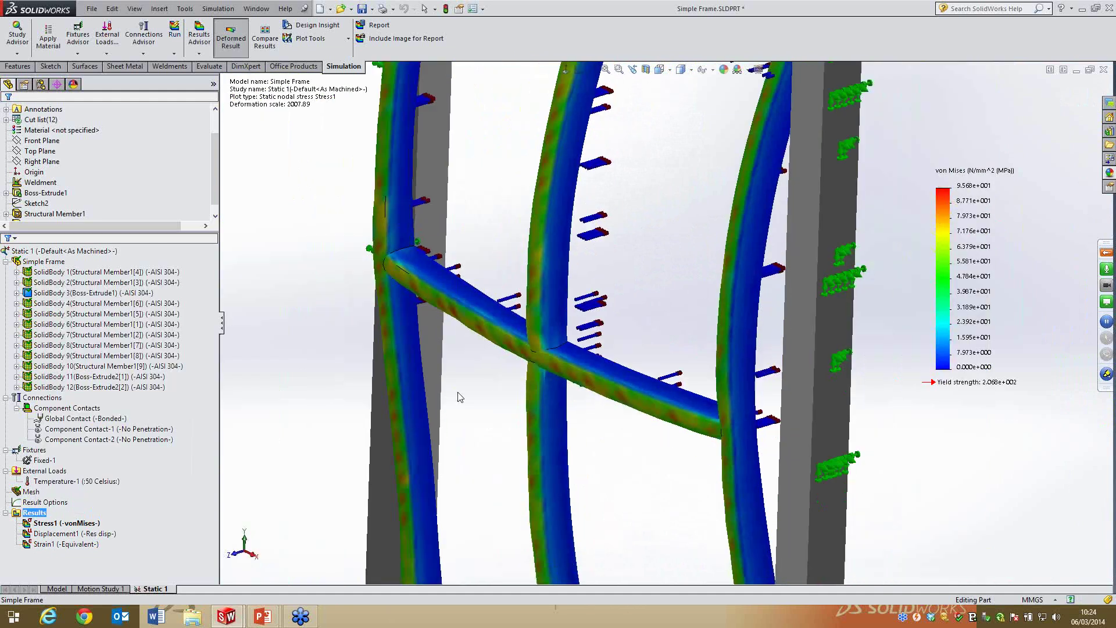
middle_drag(574, 337, 601, 340)
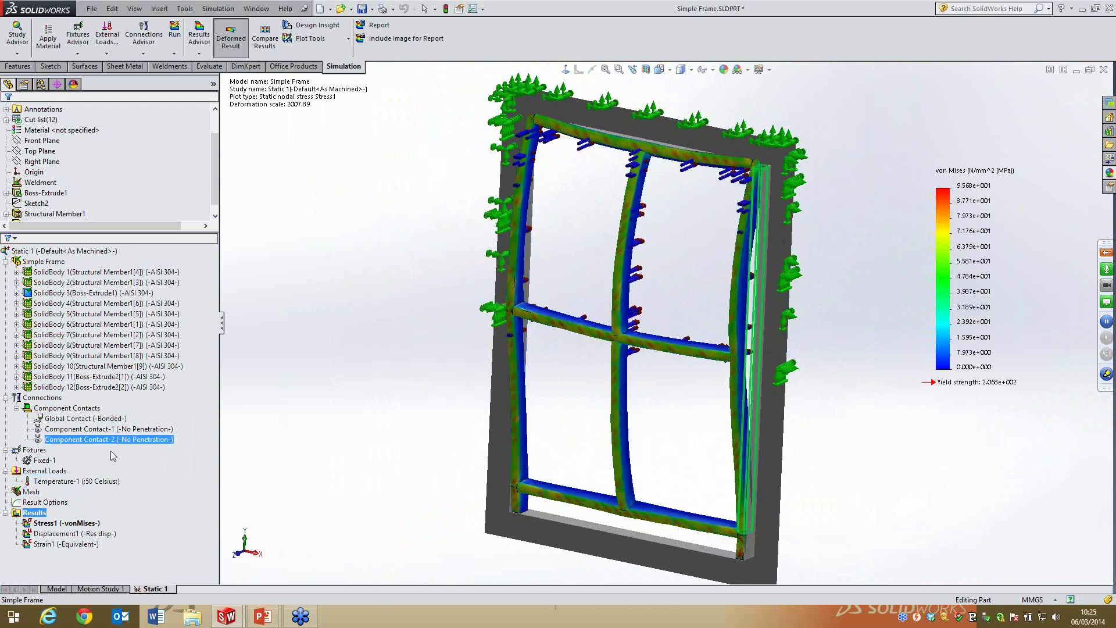
Switch to the Manifold part and examine its pipes, top outlet flange and long mounting flange from several angles
click(1076, 70)
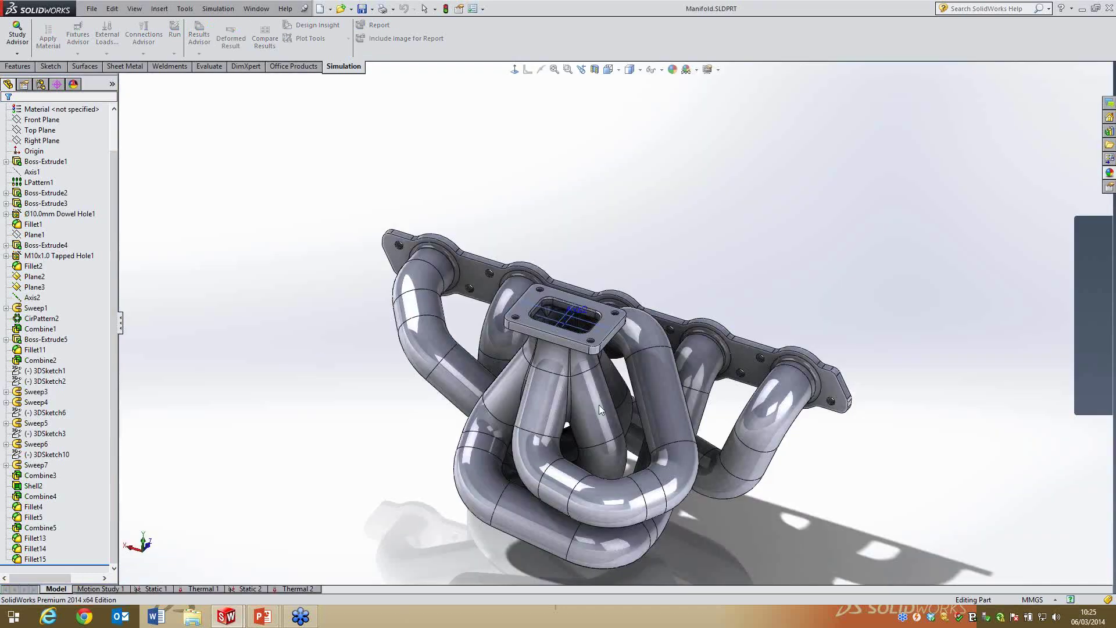
middle_drag(610, 424, 581, 380)
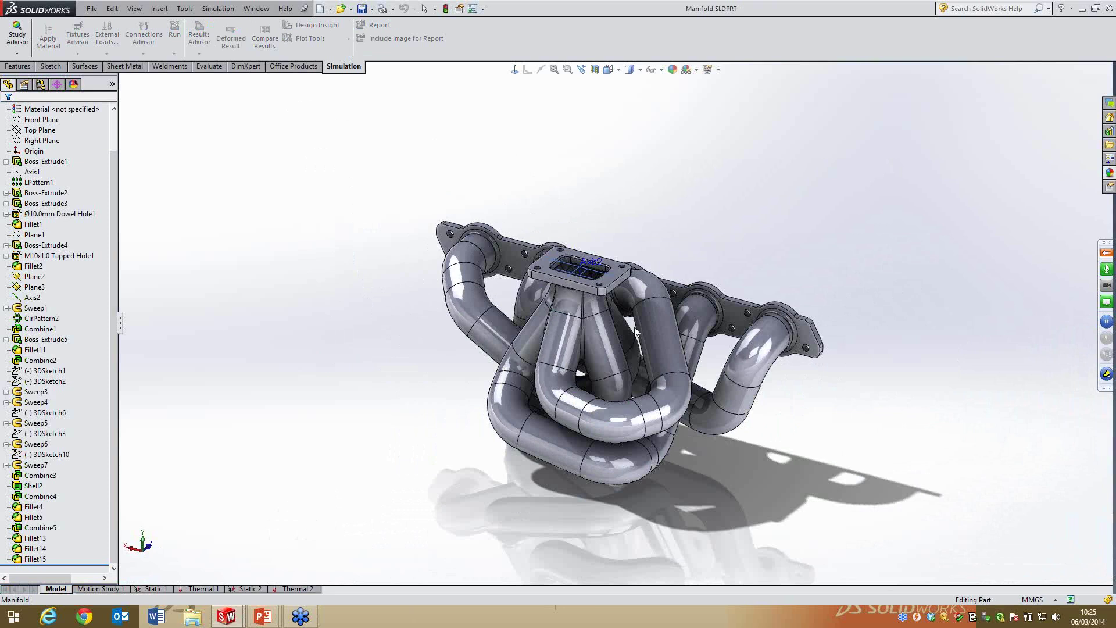
scroll(561, 344, down, 4)
middle_drag(608, 284, 633, 388)
scroll(875, 410, up, 3)
middle_drag(874, 409, 1030, 366)
scroll(953, 347, up, 5)
middle_drag(874, 331, 816, 335)
middle_drag(748, 306, 744, 368)
scroll(574, 332, down, 5)
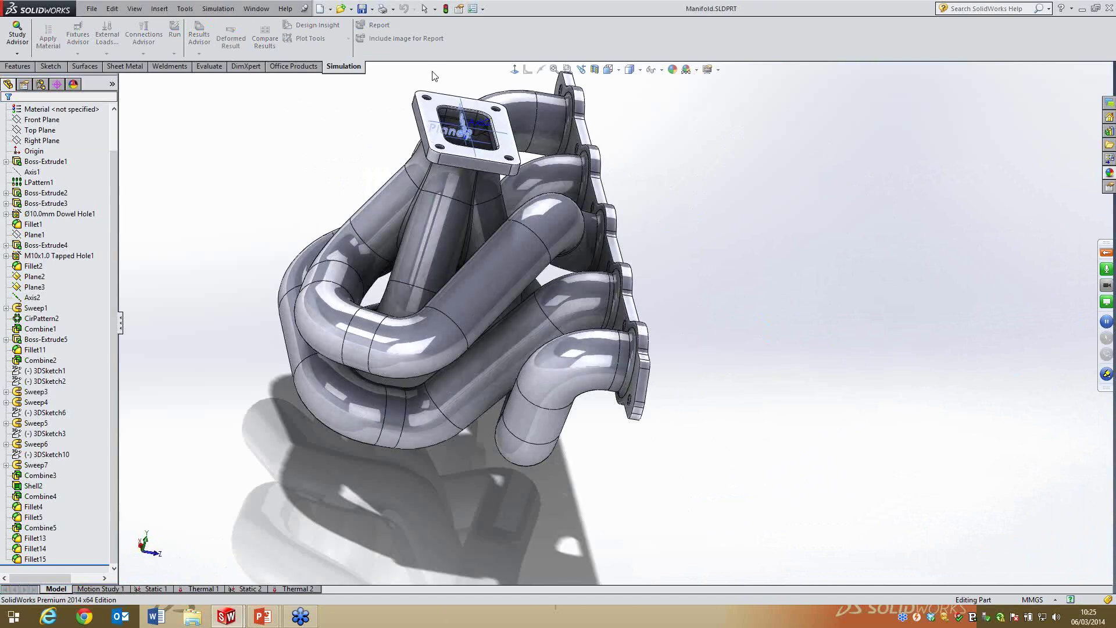
Examine the whole manifold, including its pipes, top outlet flange and long mounting flange, from the side and front
scroll(498, 131, up, 3)
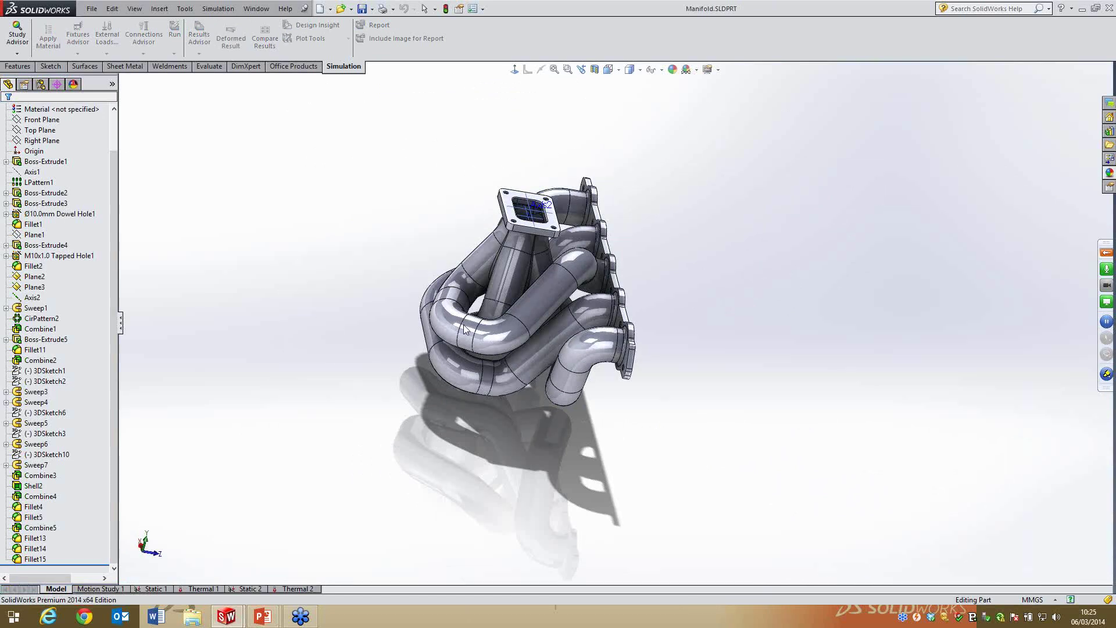
scroll(572, 309, down, 5)
scroll(517, 171, up, 5)
middle_drag(517, 171, 598, 232)
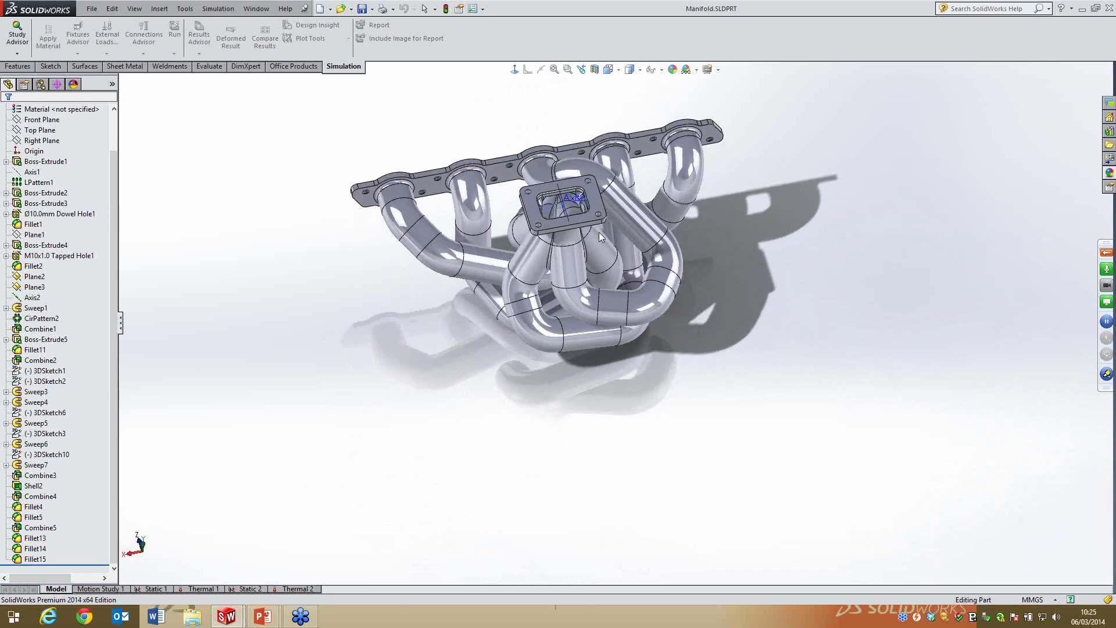
scroll(598, 231, down, 5)
scroll(556, 214, up, 2)
scroll(467, 143, down, 2)
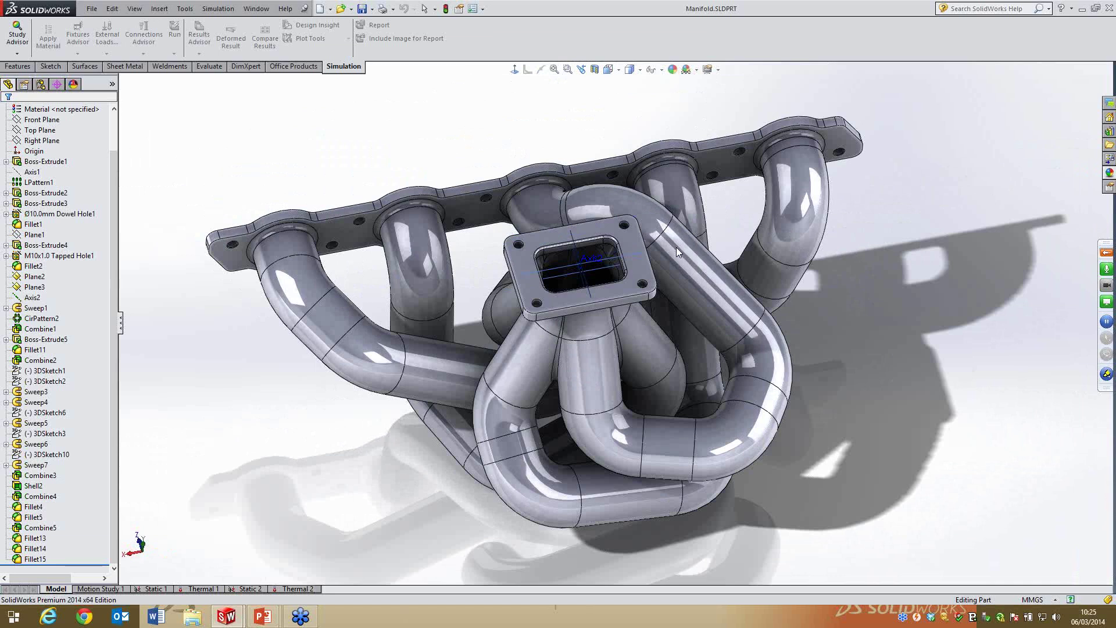
Switch to the Static 1 study and examine its temperature load, outlet flange forces and mounting flange fixtures on the manifold
click(153, 589)
middle_drag(540, 348, 602, 350)
click(244, 365)
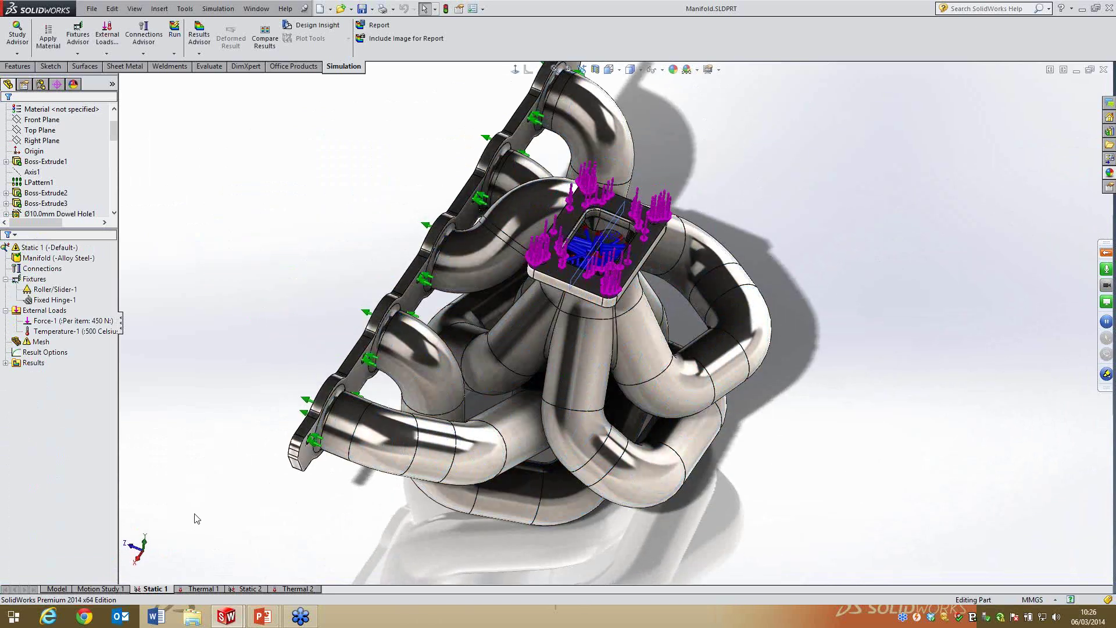
click(61, 331)
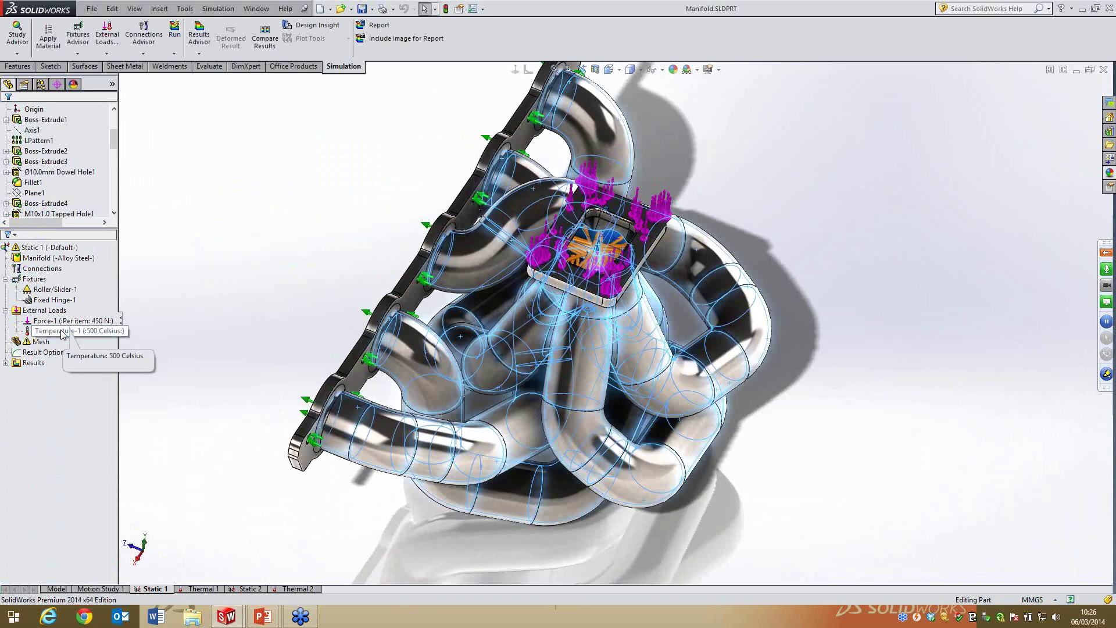
mouse_move(318, 351)
middle_down()
mouse_move(385, 370)
mouse_move(411, 357)
mouse_move(323, 349)
middle_up()
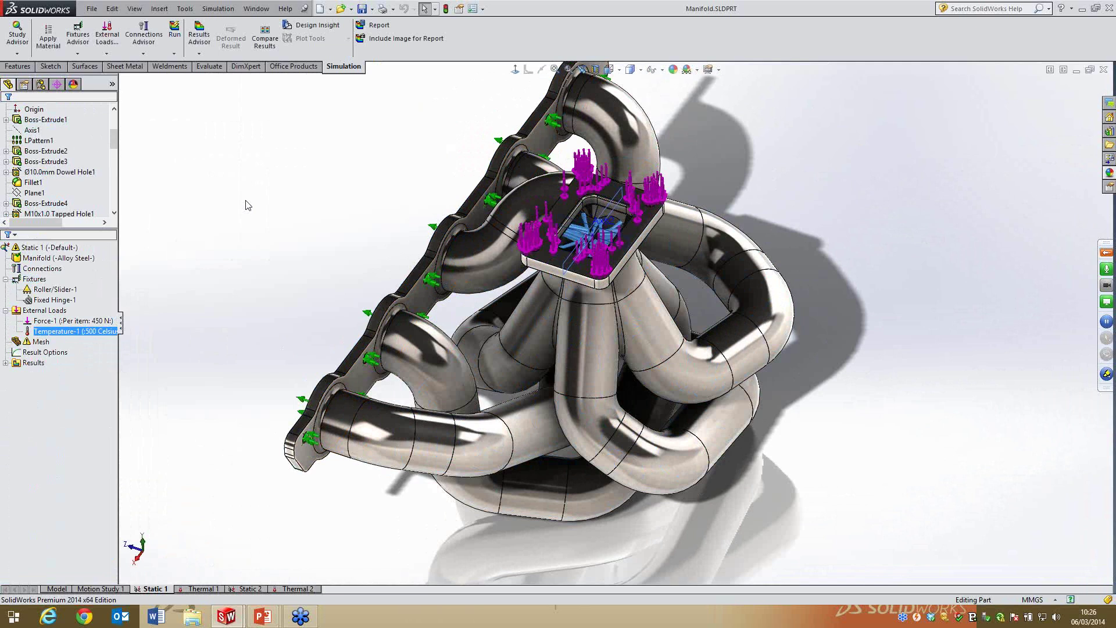
middle_drag(312, 212, 261, 202)
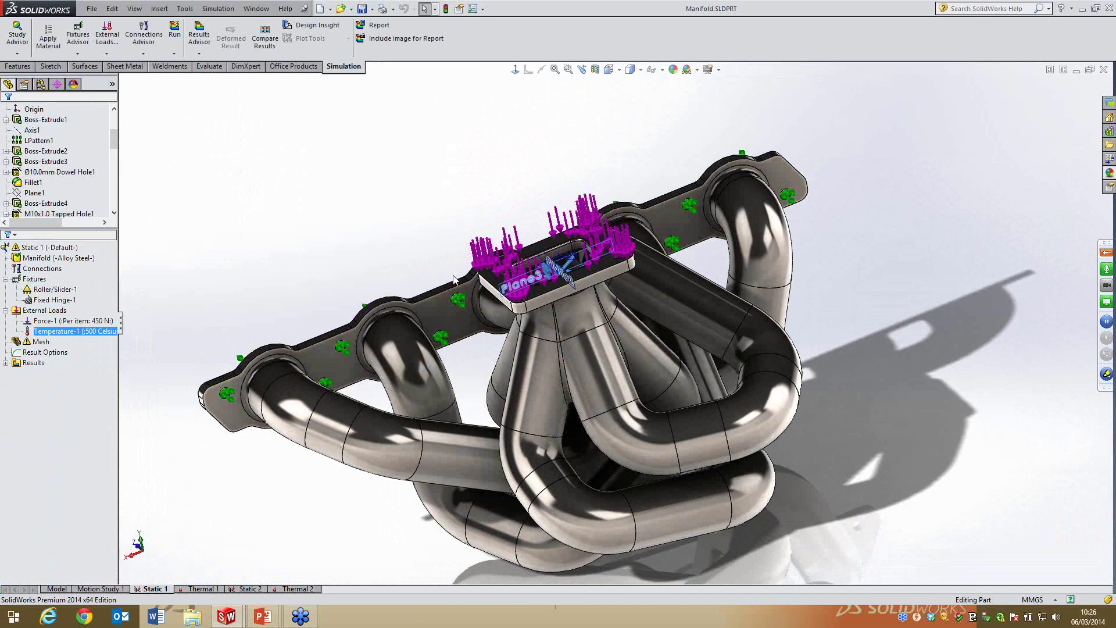
middle_drag(407, 295, 397, 326)
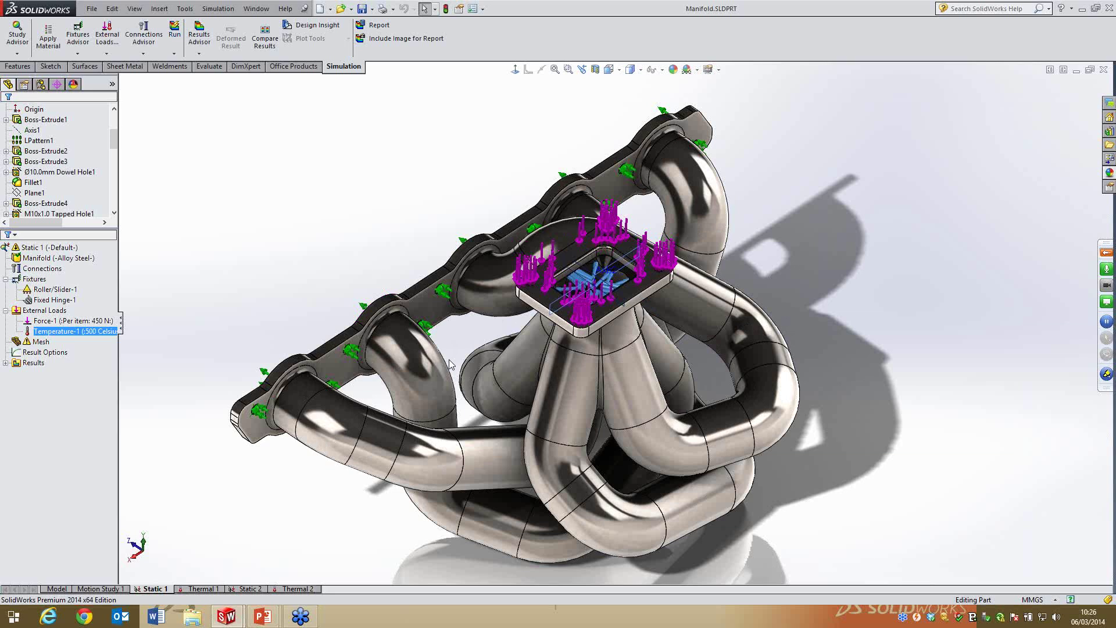
Switch to the Thermal 1 study and look over its loads on the manifold and its mesh entry
click(204, 588)
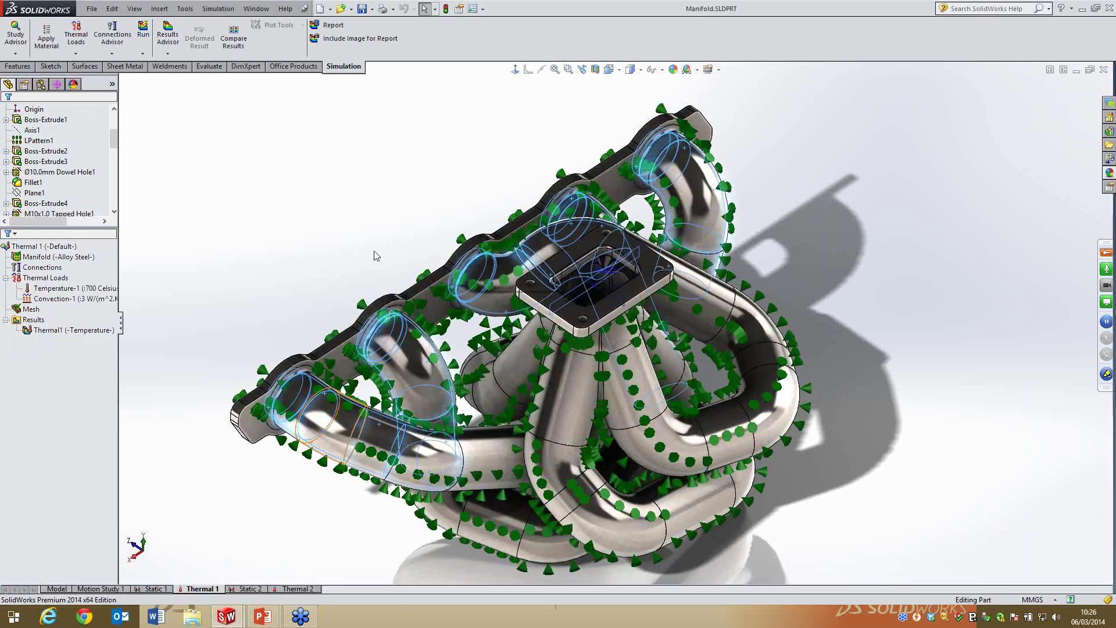
click(31, 309)
click(23, 246)
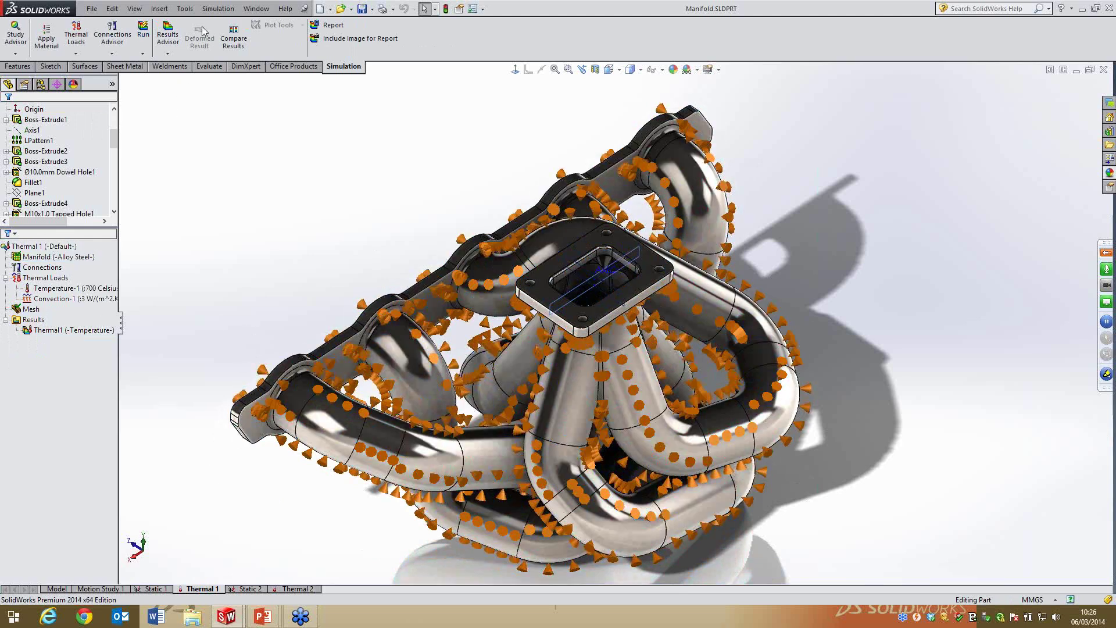
click(218, 8)
click(219, 25)
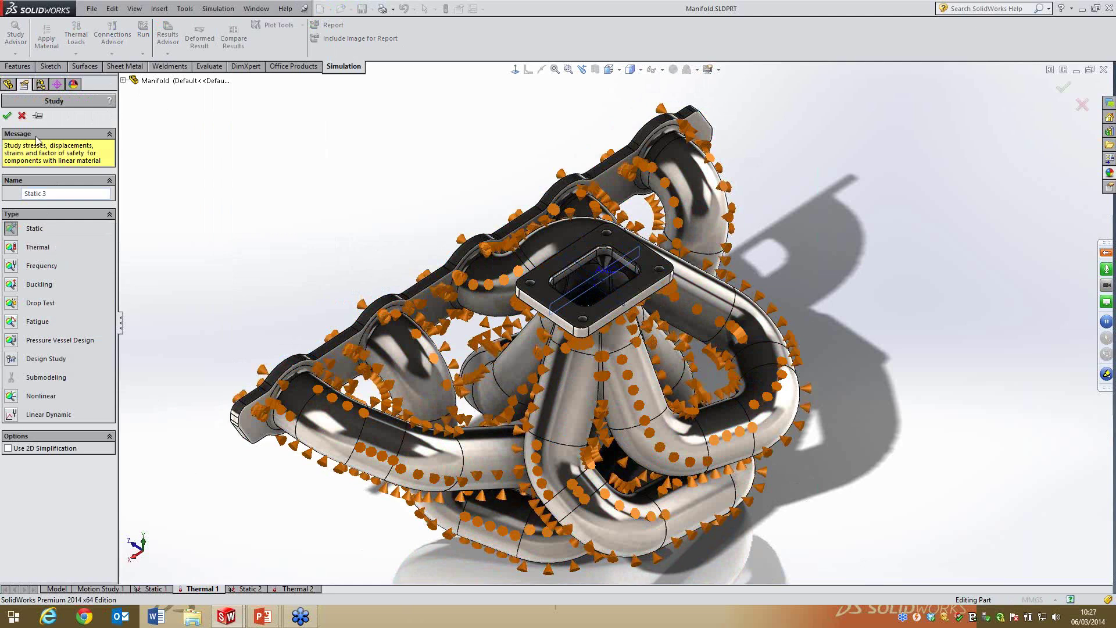
click(22, 116)
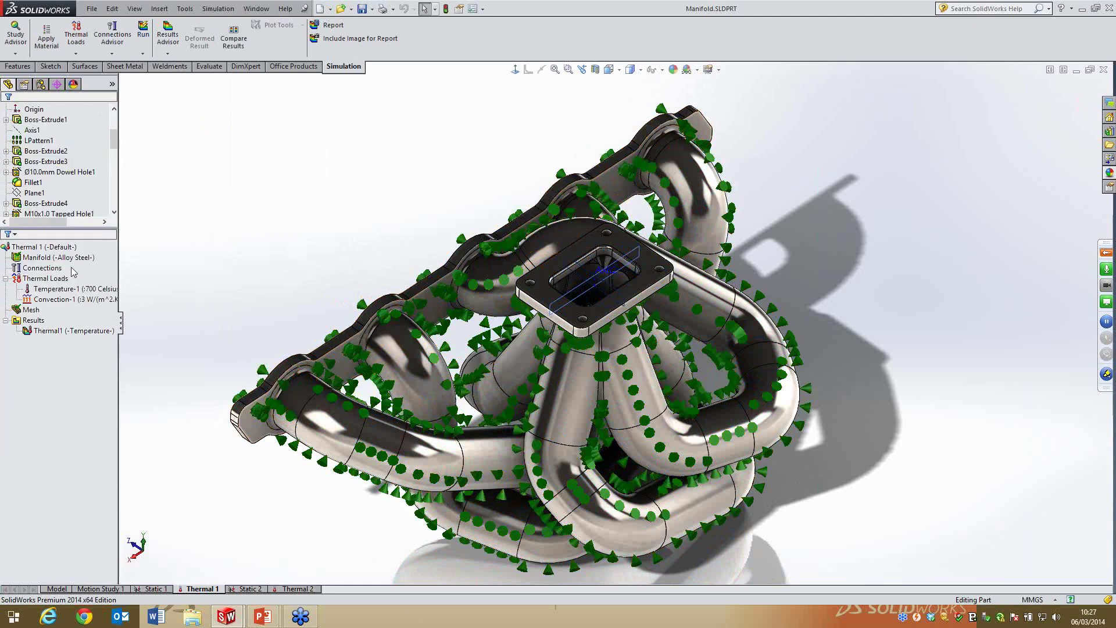
Review the transient time settings and initial temperature source in the Thermal 1 study properties, and close them without applying changes
right_click(62, 250)
click(101, 332)
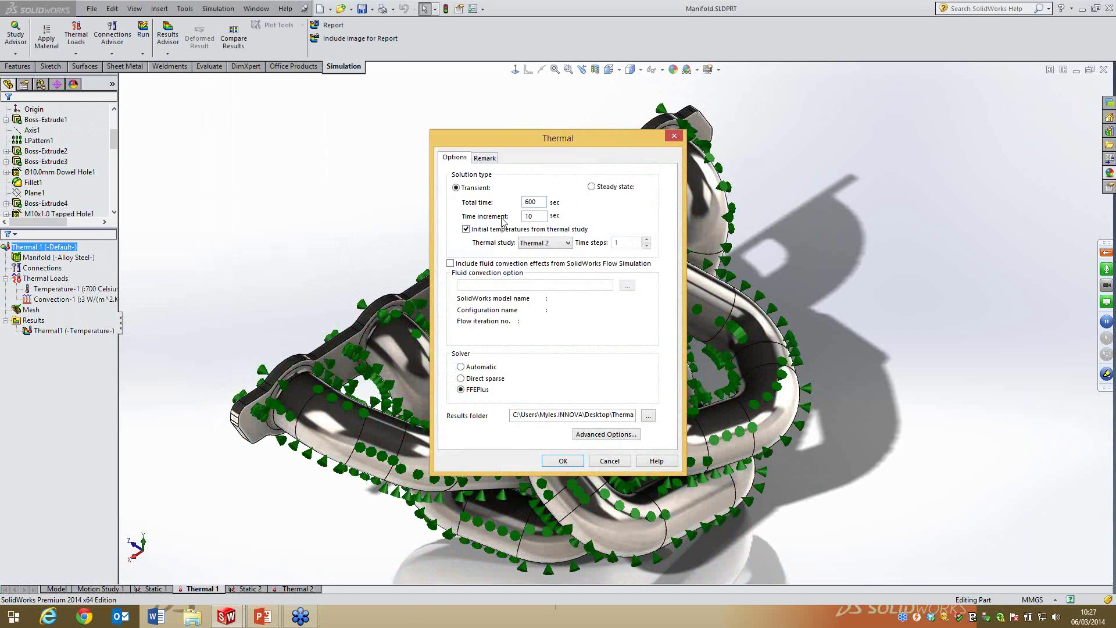
drag(545, 202, 465, 202)
click(620, 462)
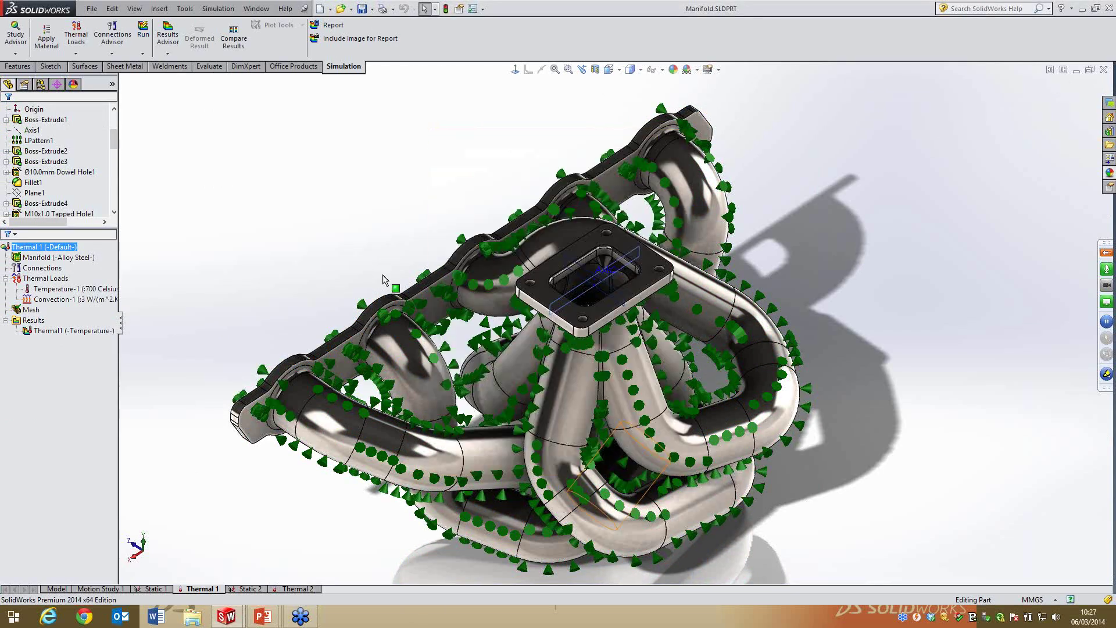
Highlight the Temperature-1 load and examine where it acts on the pipe inlets in the long mounting flange
click(74, 330)
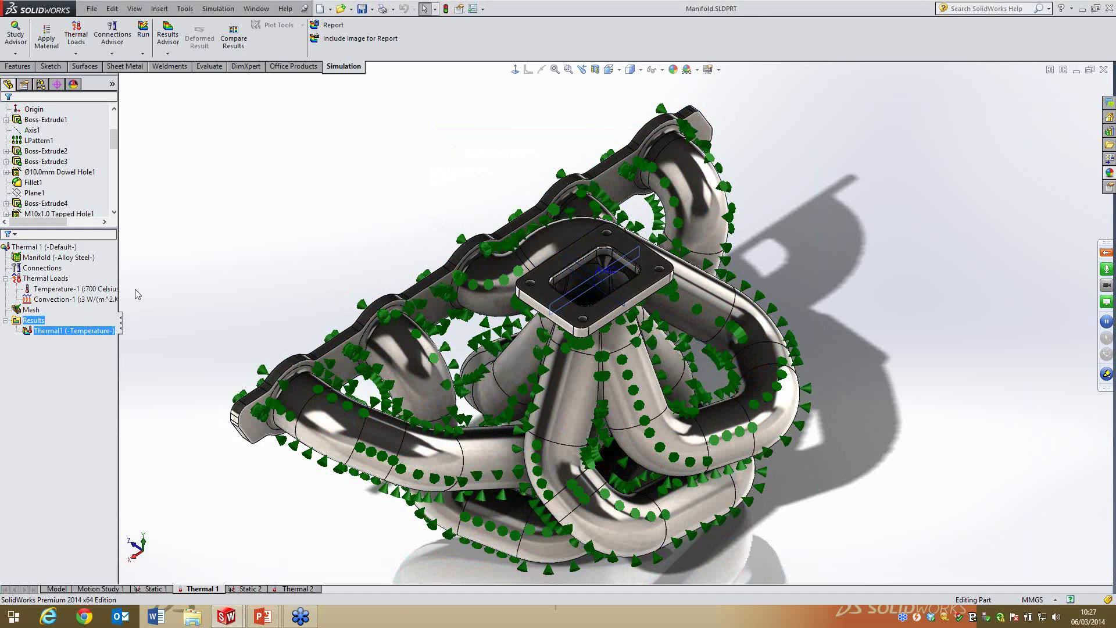
click(75, 288)
middle_drag(244, 277, 448, 405)
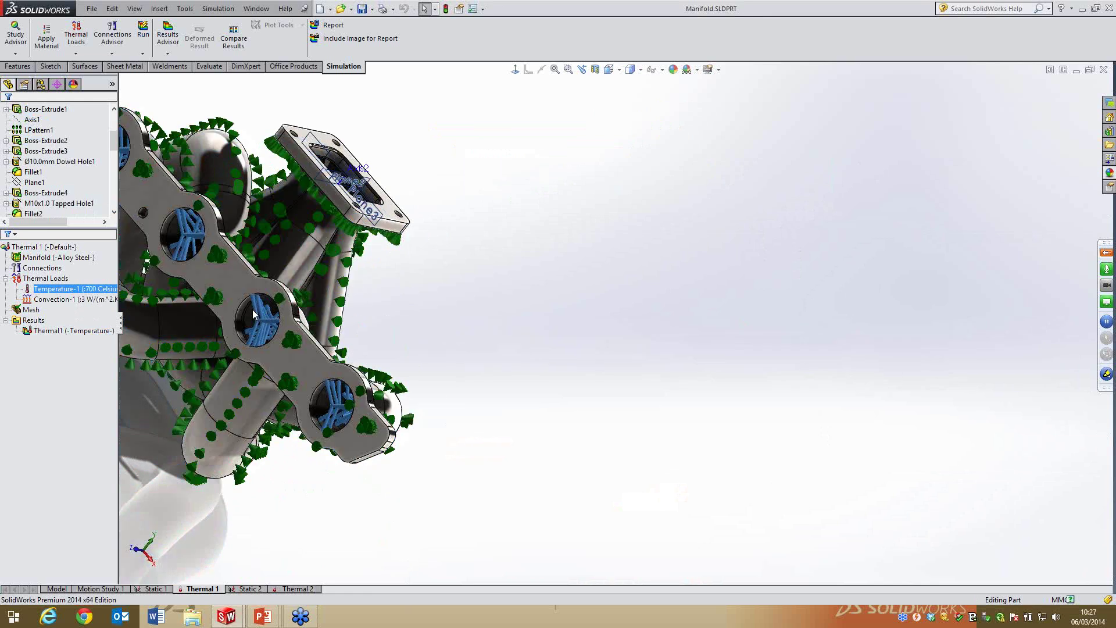
middle_drag(295, 234, 276, 281)
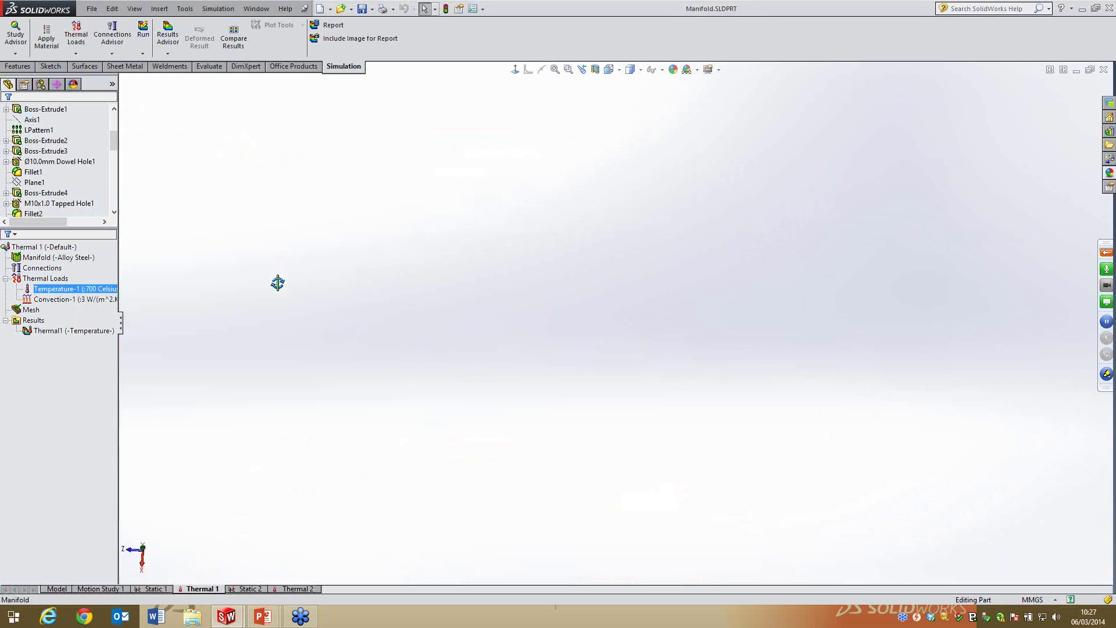
click(554, 70)
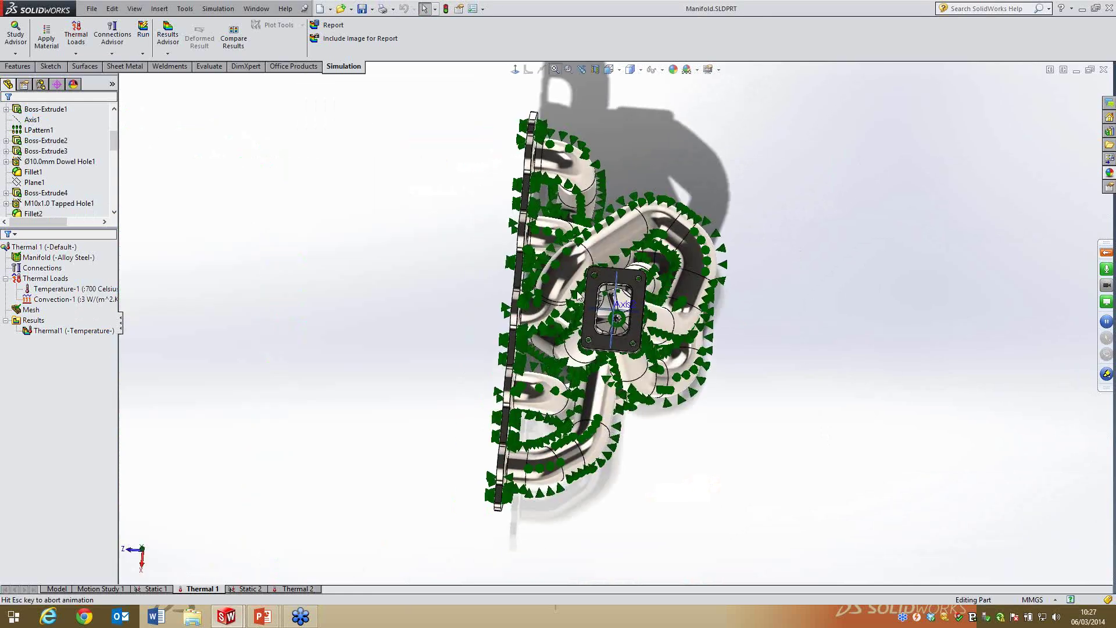
middle_drag(456, 343, 405, 292)
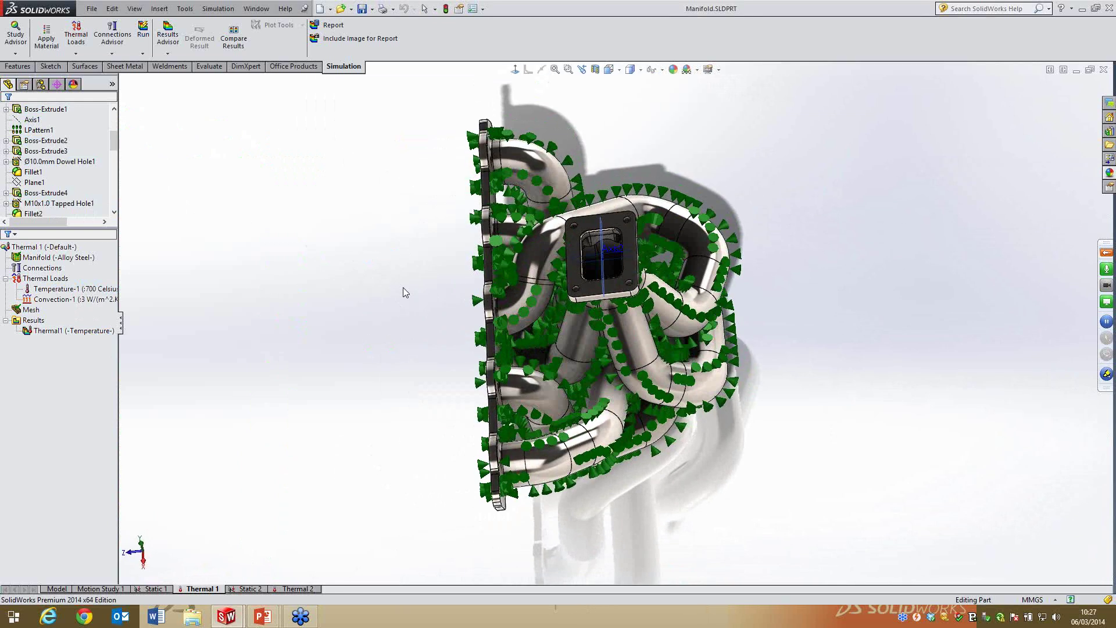
middle_drag(440, 199, 661, 356)
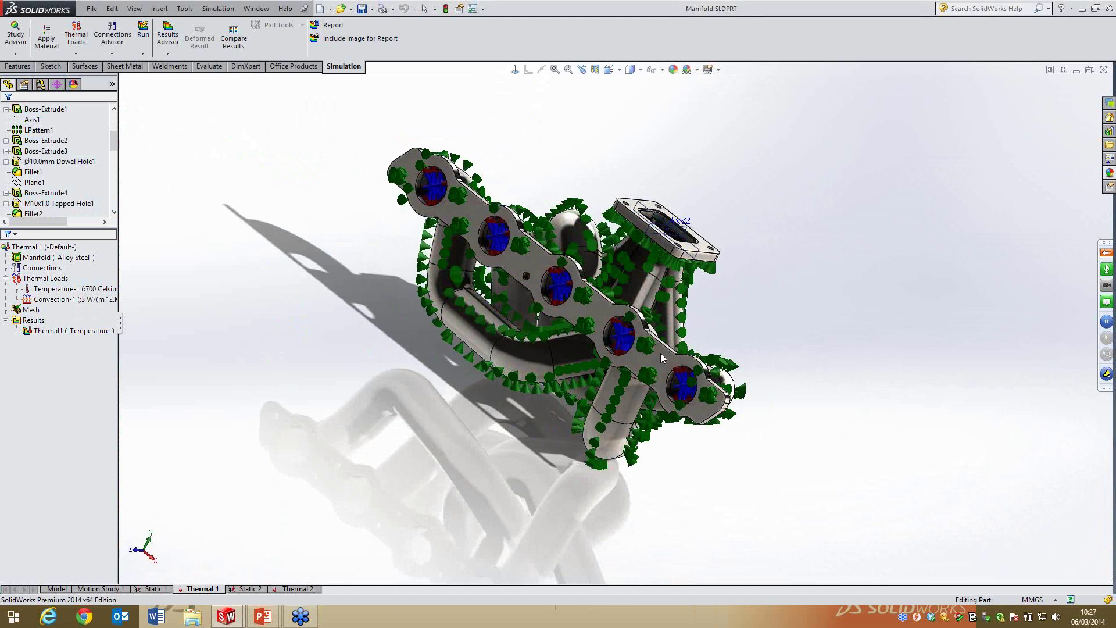
scroll(635, 352, down, 1)
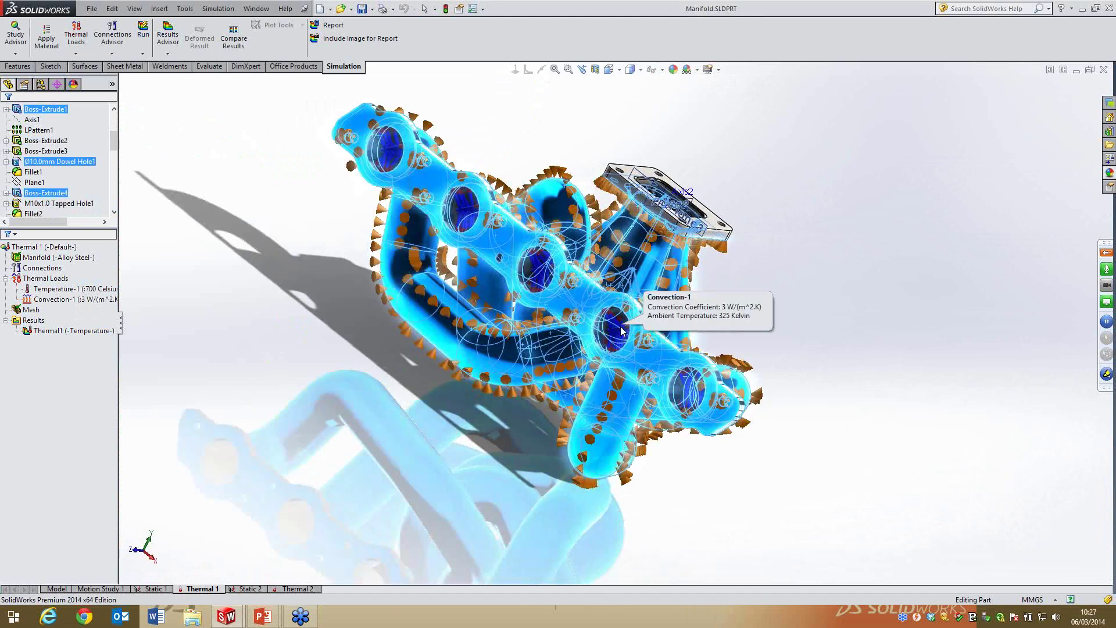
scroll(612, 326, up, 1)
click(129, 290)
middle_drag(245, 294, 187, 330)
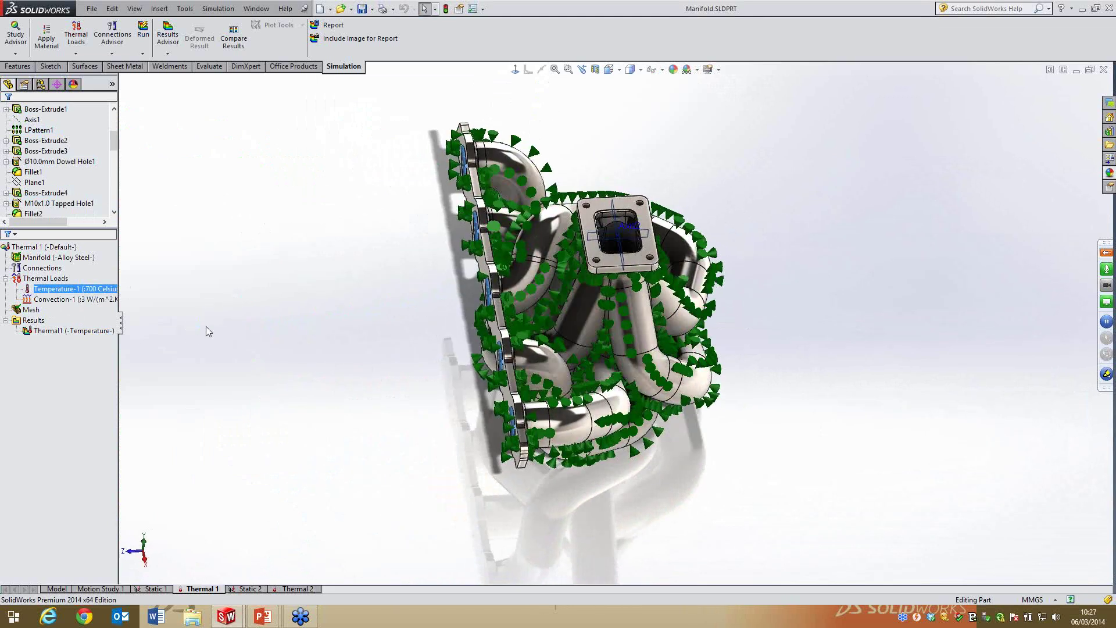
Review the applied faces and temperature setting in the Temperature-1 load definition, accept it, and examine the manifold from above and the side
right_click(76, 289)
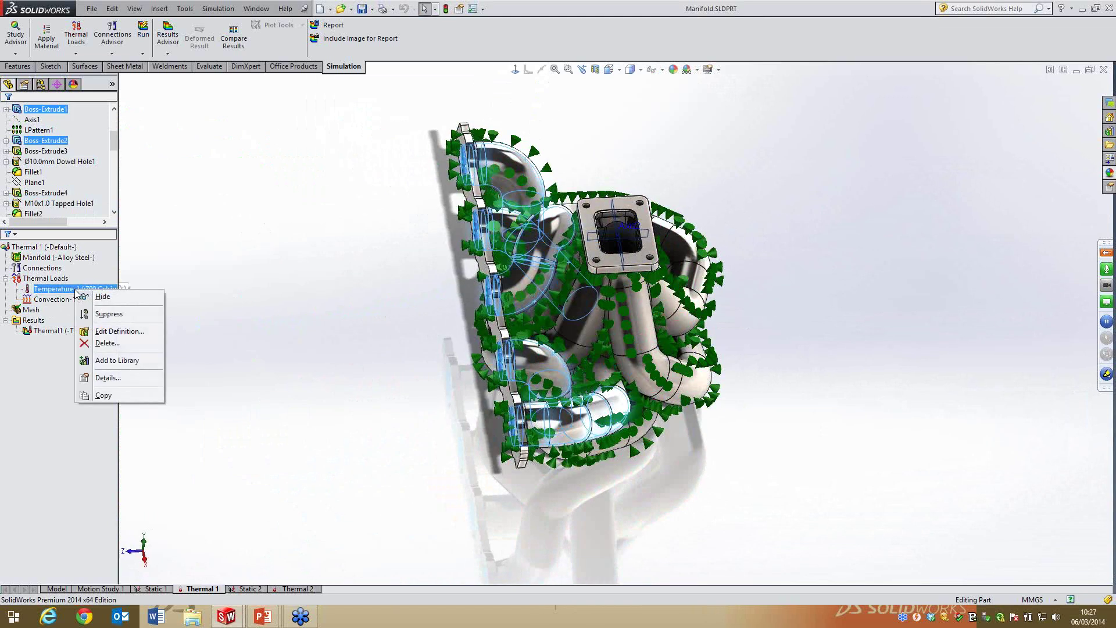
click(110, 330)
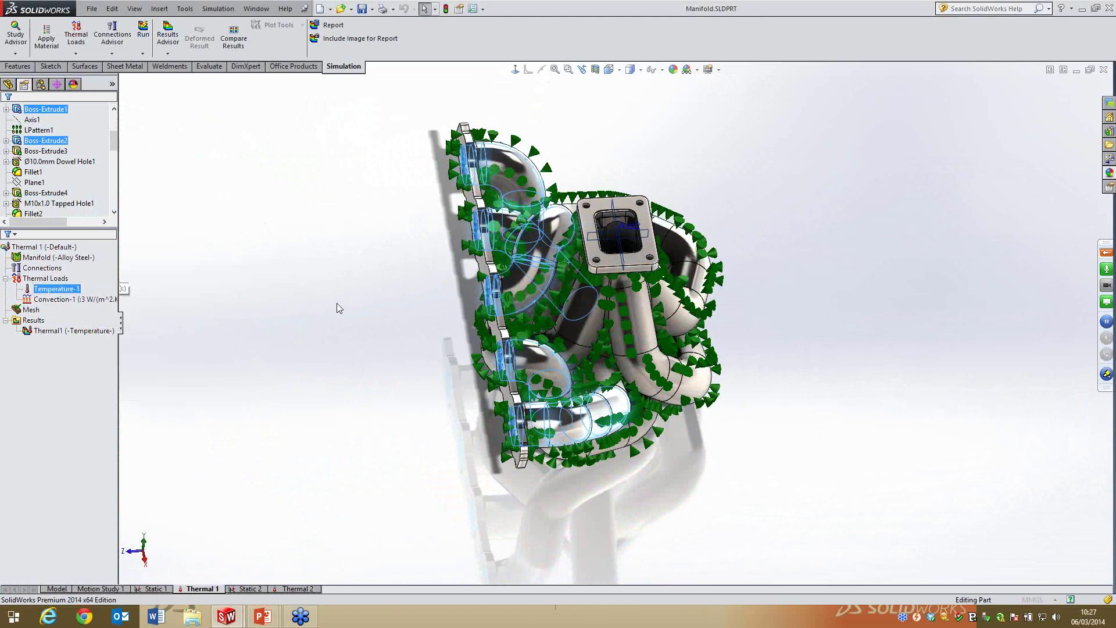
middle_drag(337, 302, 294, 326)
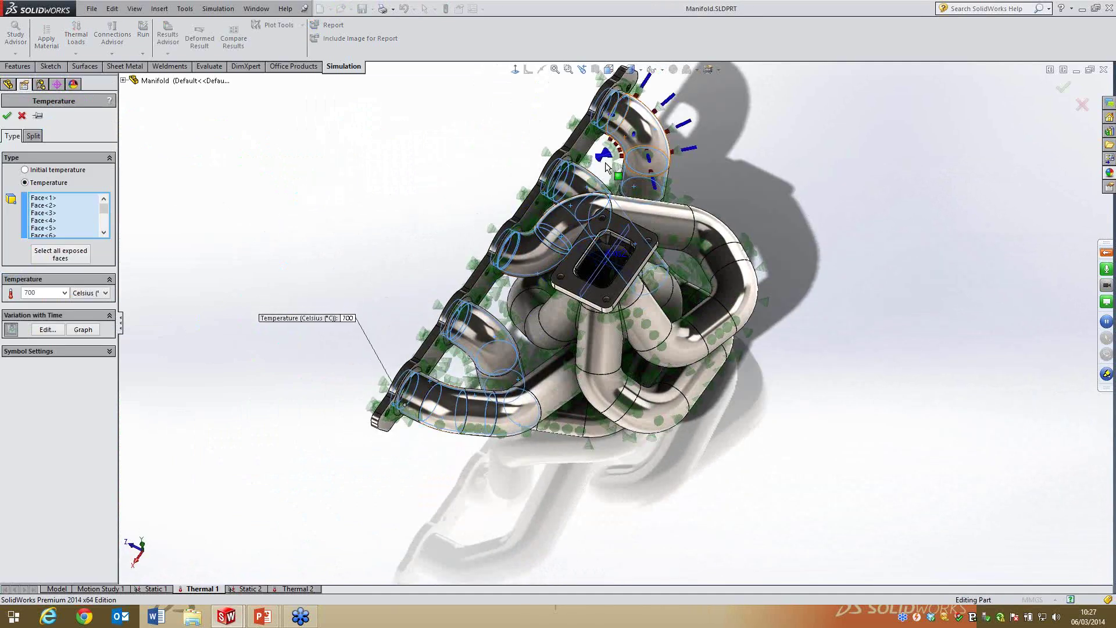
click(7, 116)
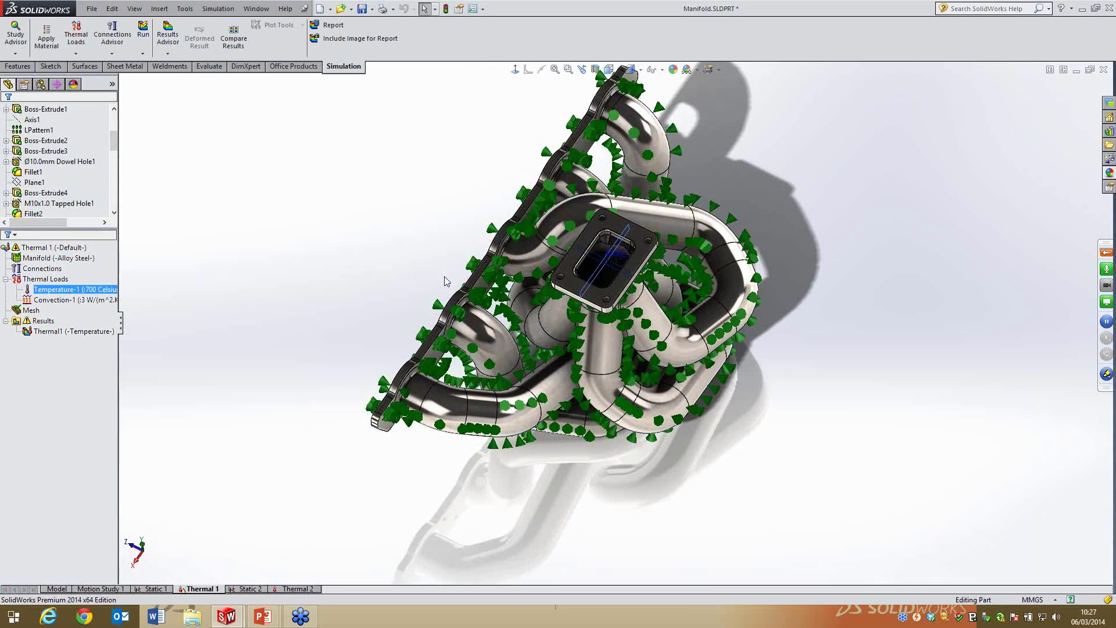
middle_click(528, 315)
scroll(527, 315, down, 1)
middle_drag(527, 314, 526, 271)
click(397, 295)
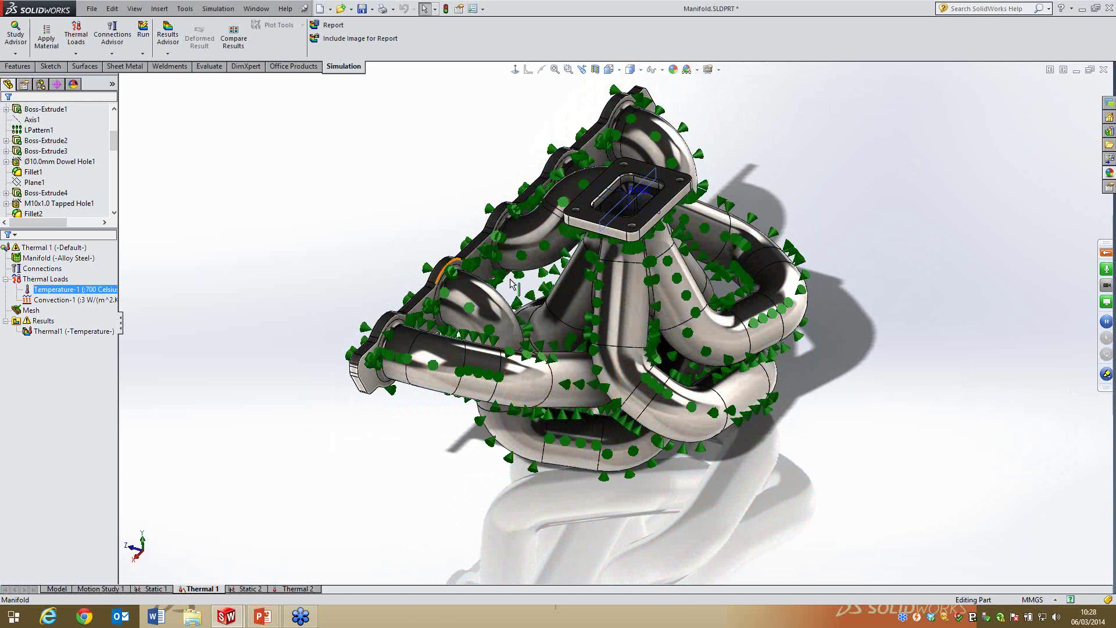
Highlight the Temperature-1 and Convection-1 loads in turn and compare the manifold faces each one covers
click(55, 332)
click(58, 290)
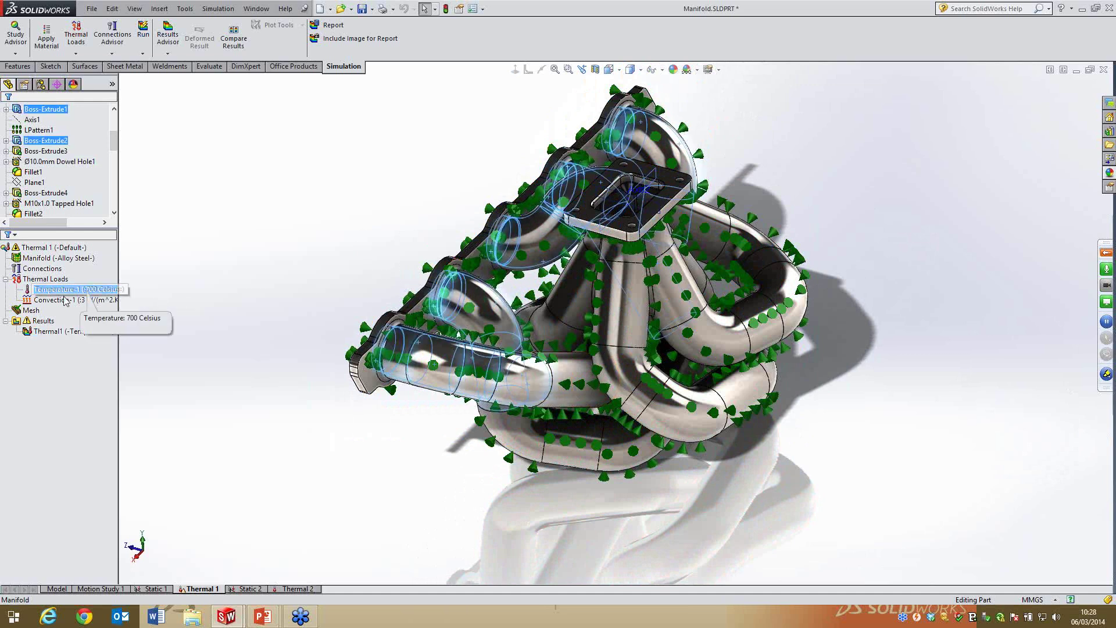
click(66, 302)
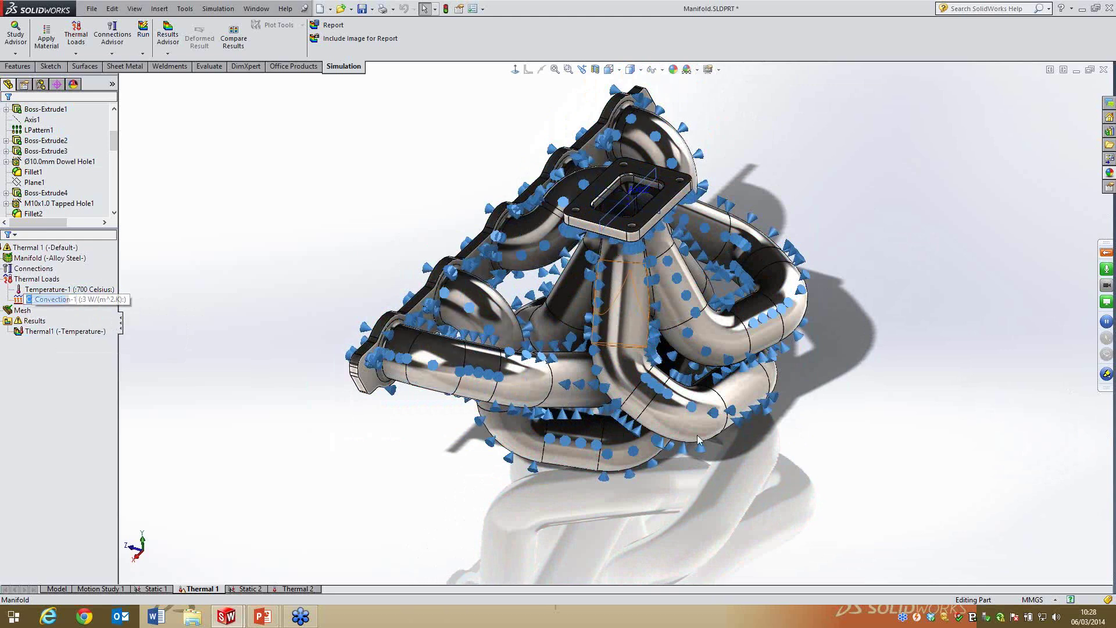
click(69, 300)
click(128, 265)
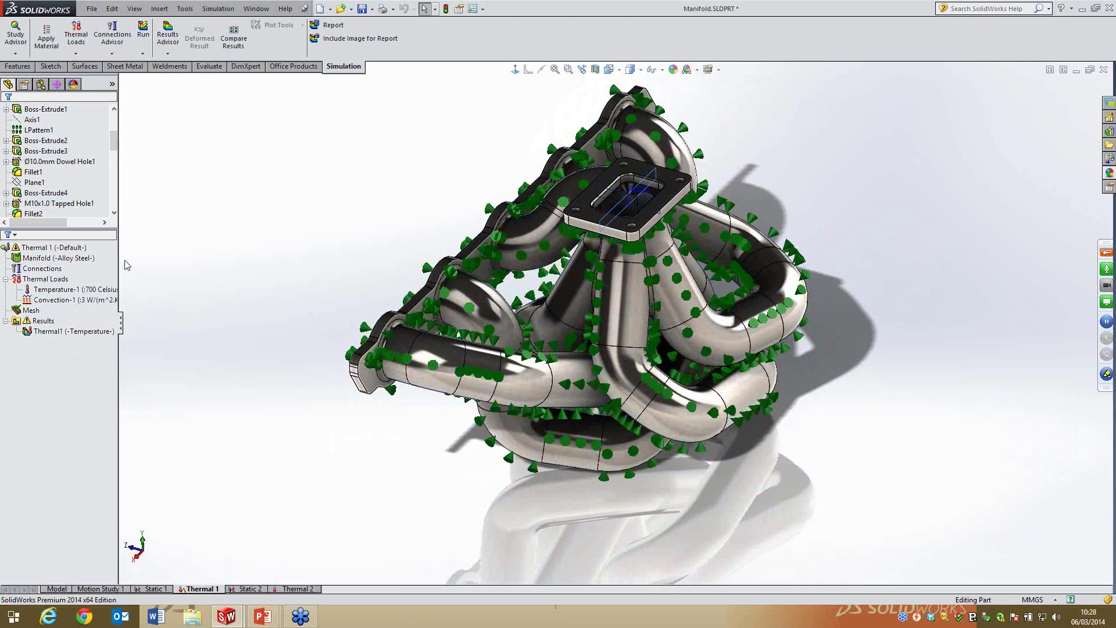
Widen the study tree so the full load names can be read, and check Convection-1's coefficient, ambient temperature and applied faces
drag(119, 255, 178, 255)
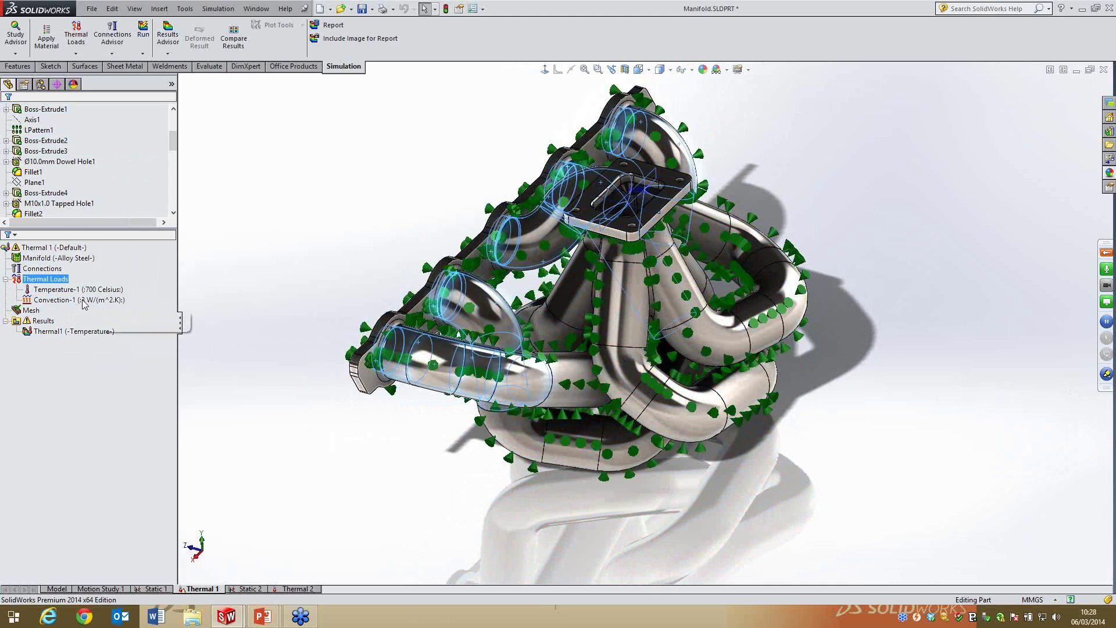
click(84, 302)
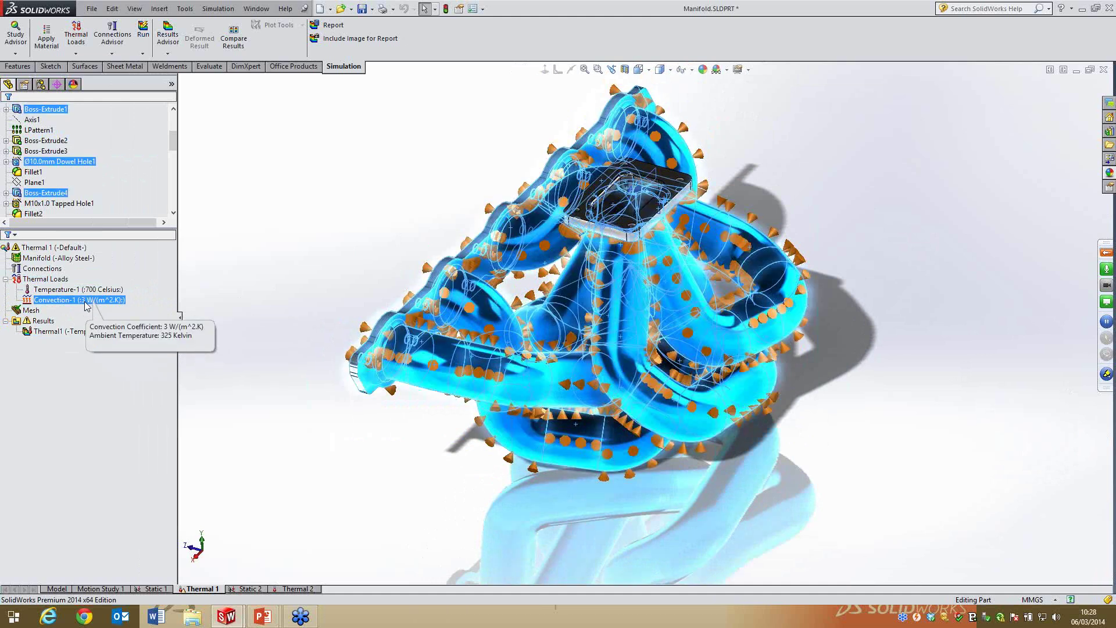
click(92, 308)
click(92, 301)
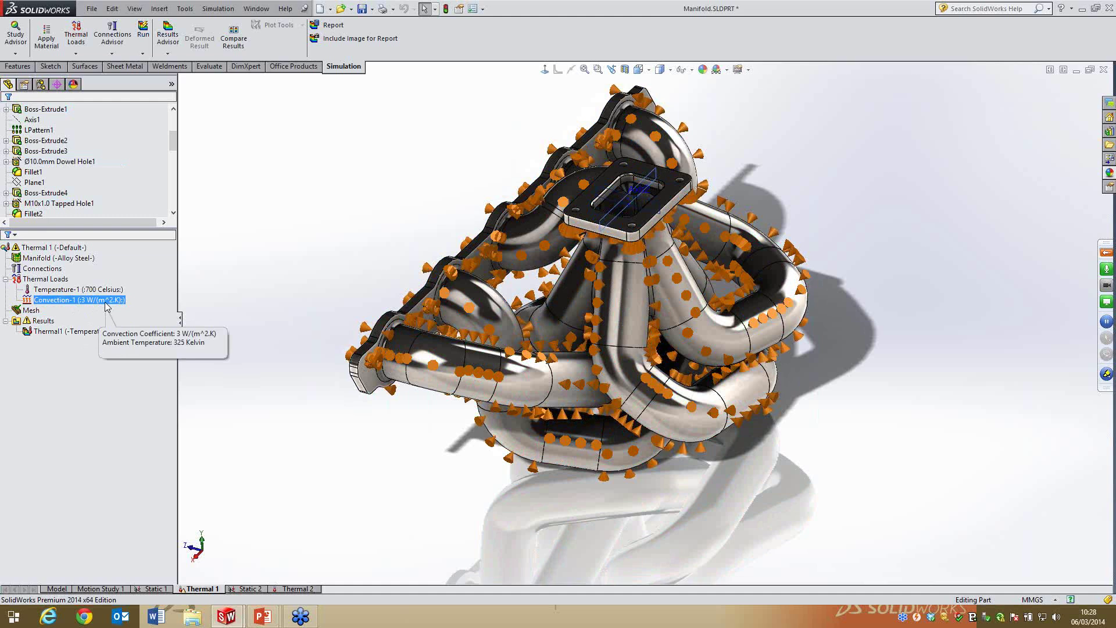
click(256, 249)
click(46, 278)
click(90, 308)
click(85, 300)
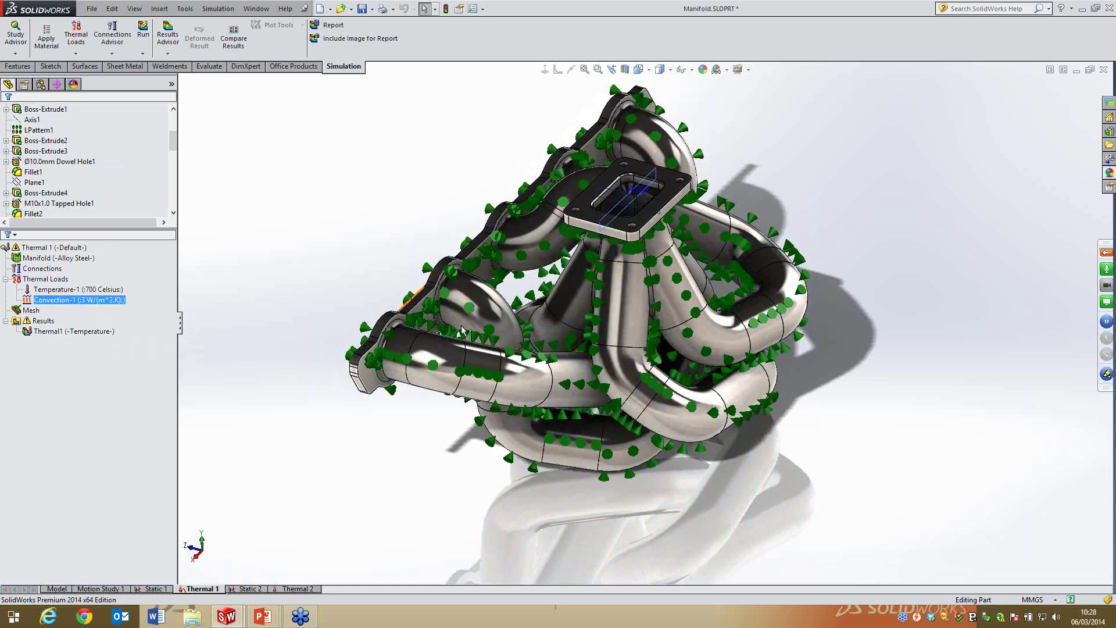
click(281, 299)
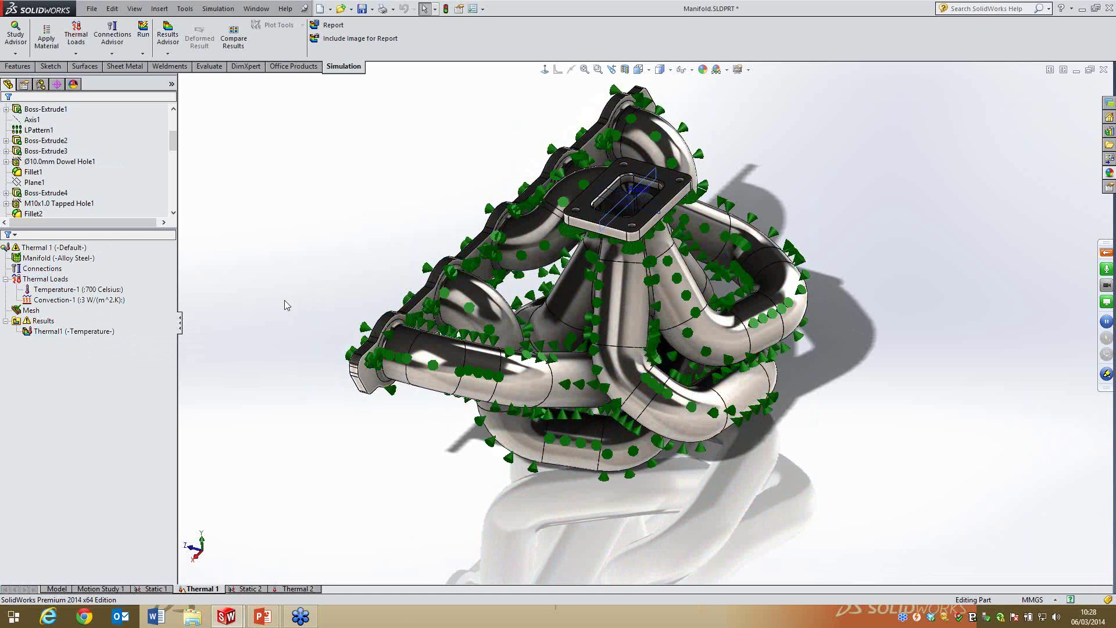
Show the Thermal1 temperature plot and examine the distribution along the pipes and both flanges
right_click(54, 332)
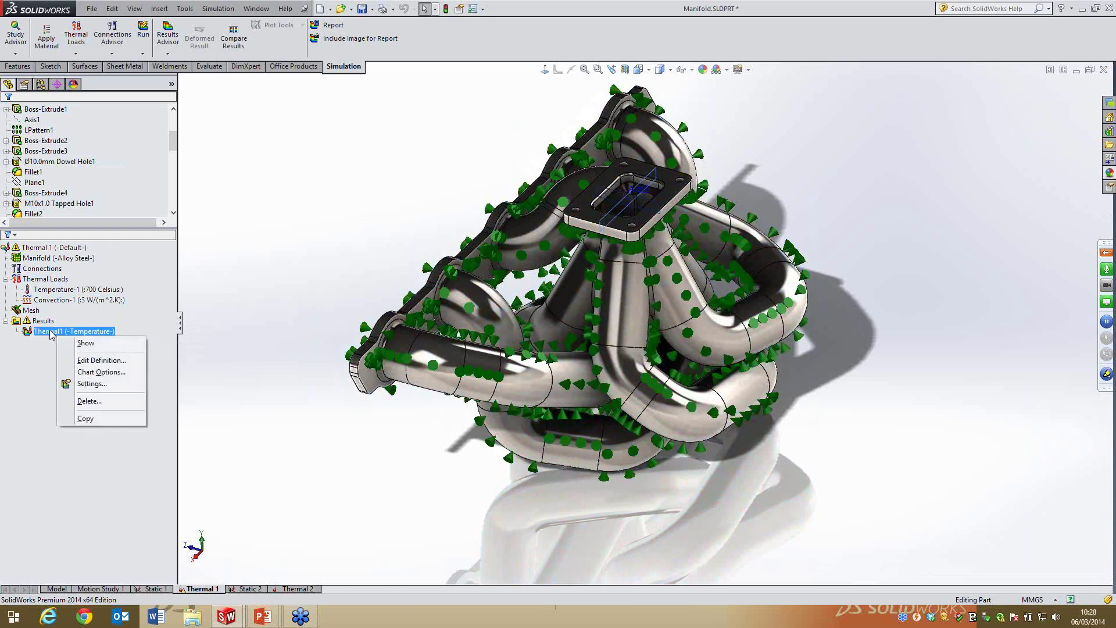
click(86, 343)
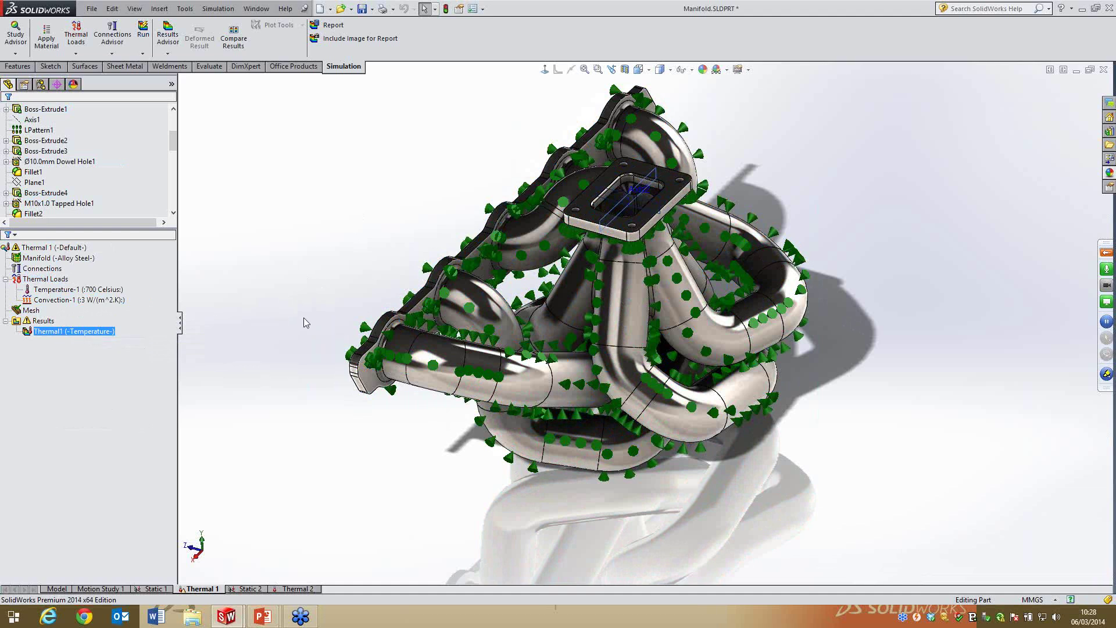
middle_drag(525, 209, 384, 279)
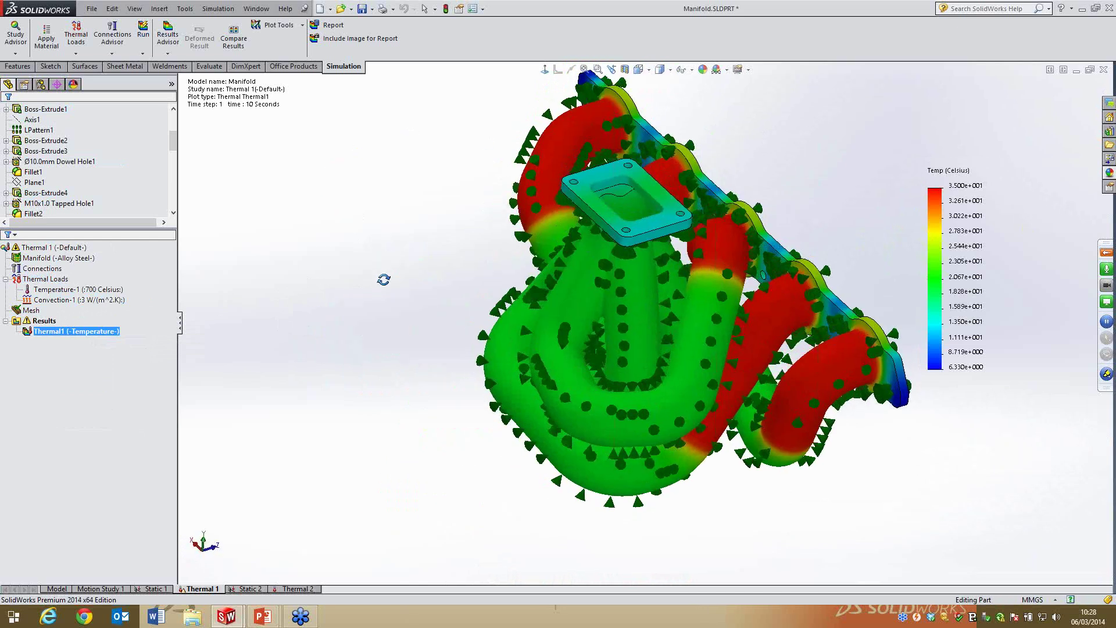
scroll(711, 299, up, 2)
scroll(730, 300, down, 2)
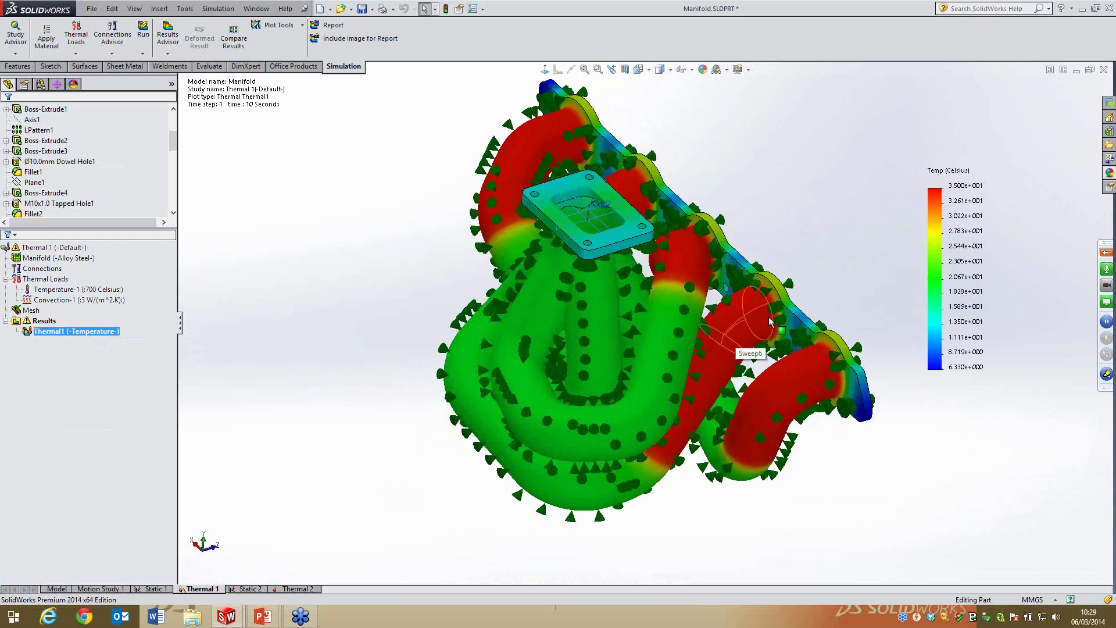
scroll(708, 388, up, 2)
scroll(664, 320, down, 3)
middle_drag(665, 321, 595, 340)
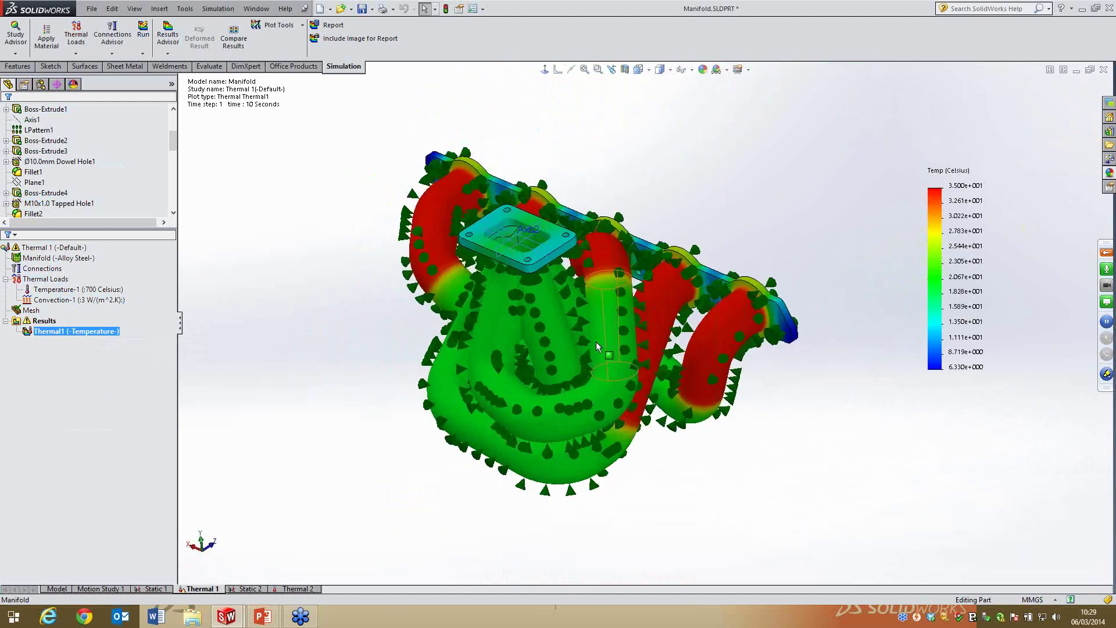
Animate the Thermal1 temperature plot, watch the heat spread from several angles including the port flange face, and close the animation
right_click(69, 331)
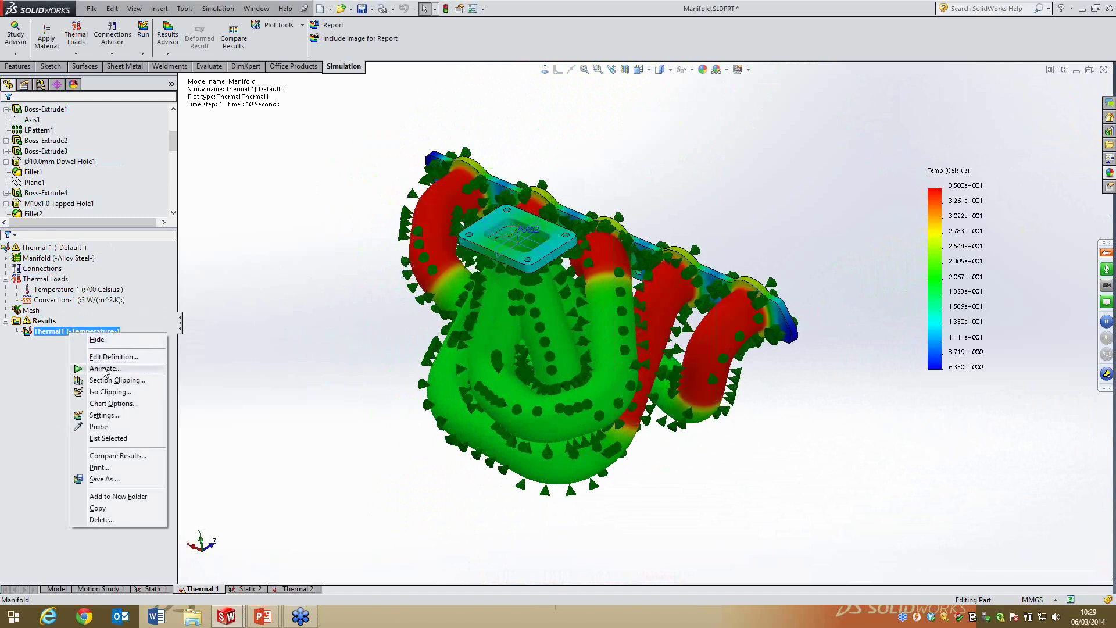
click(105, 369)
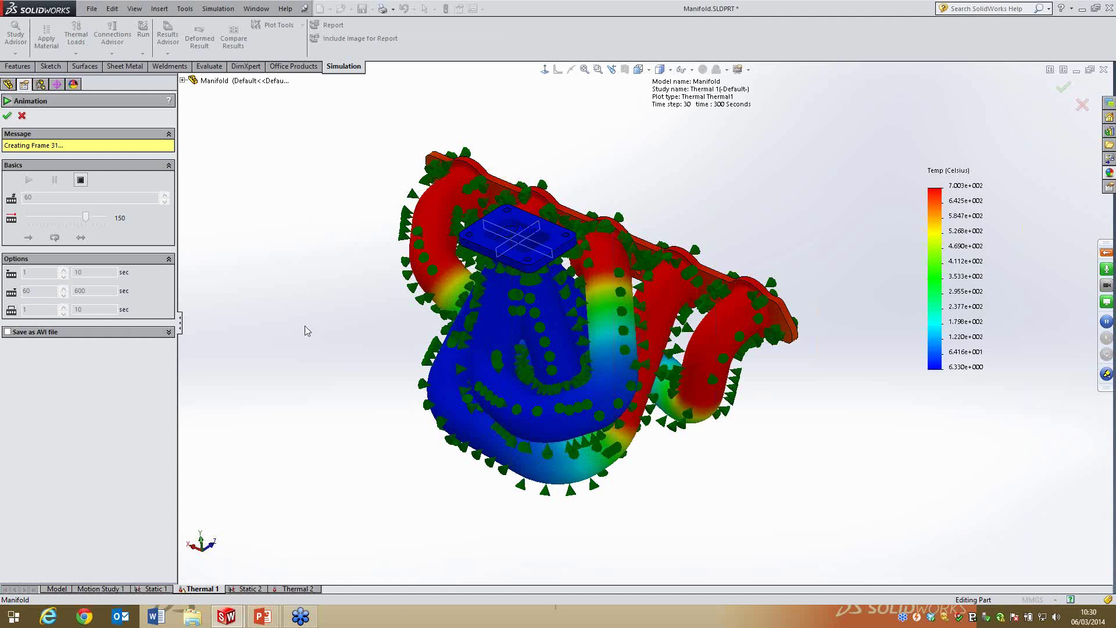
middle_drag(357, 326, 532, 250)
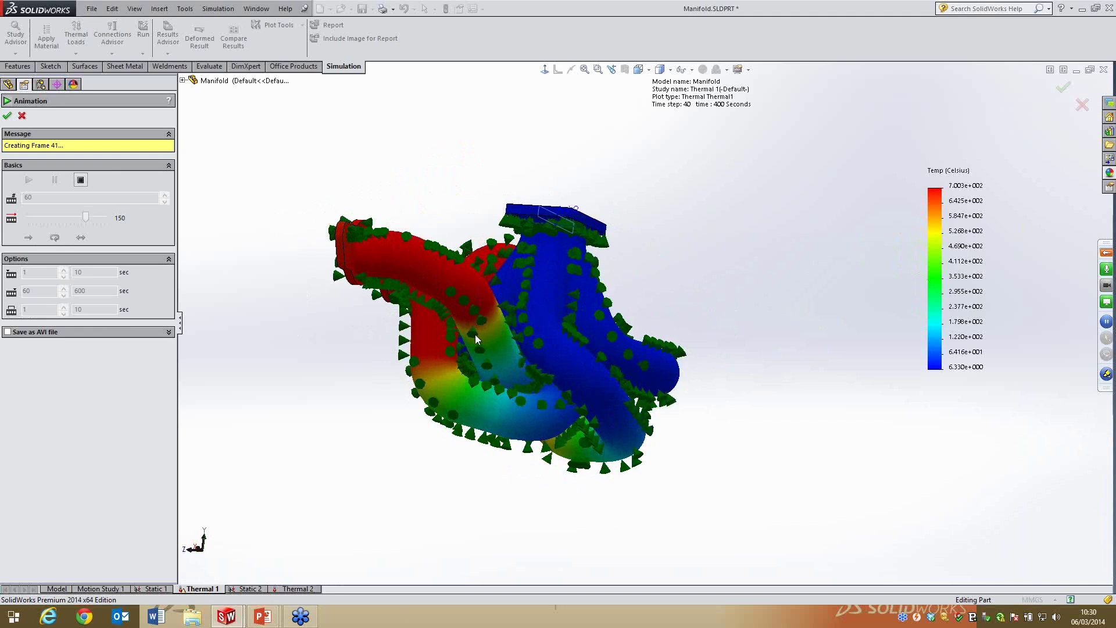
middle_drag(456, 173, 369, 341)
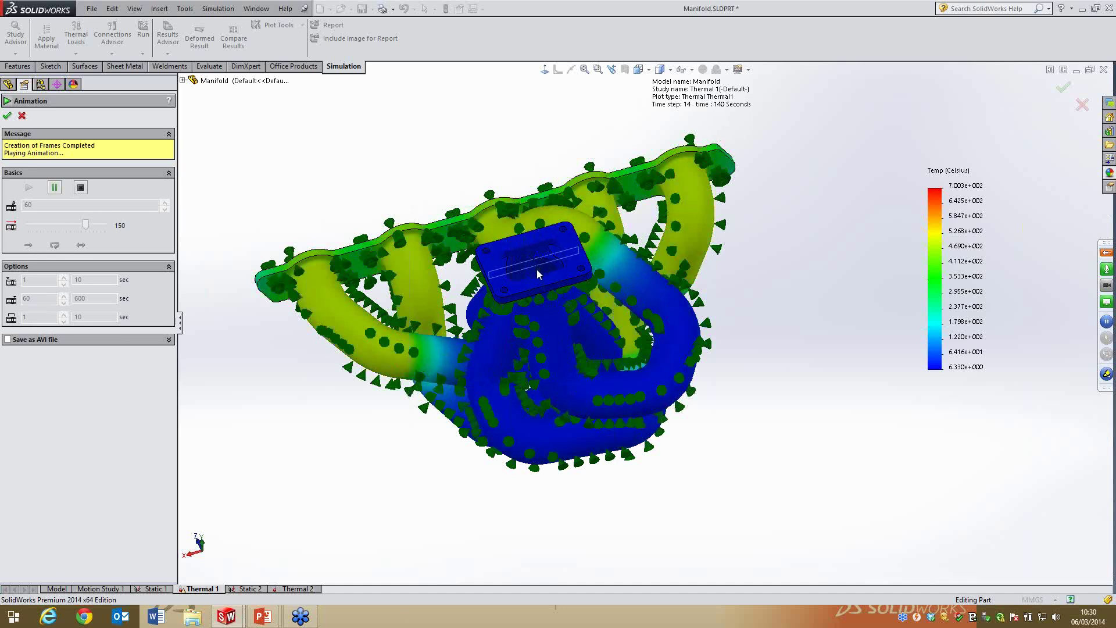
middle_drag(588, 263, 518, 515)
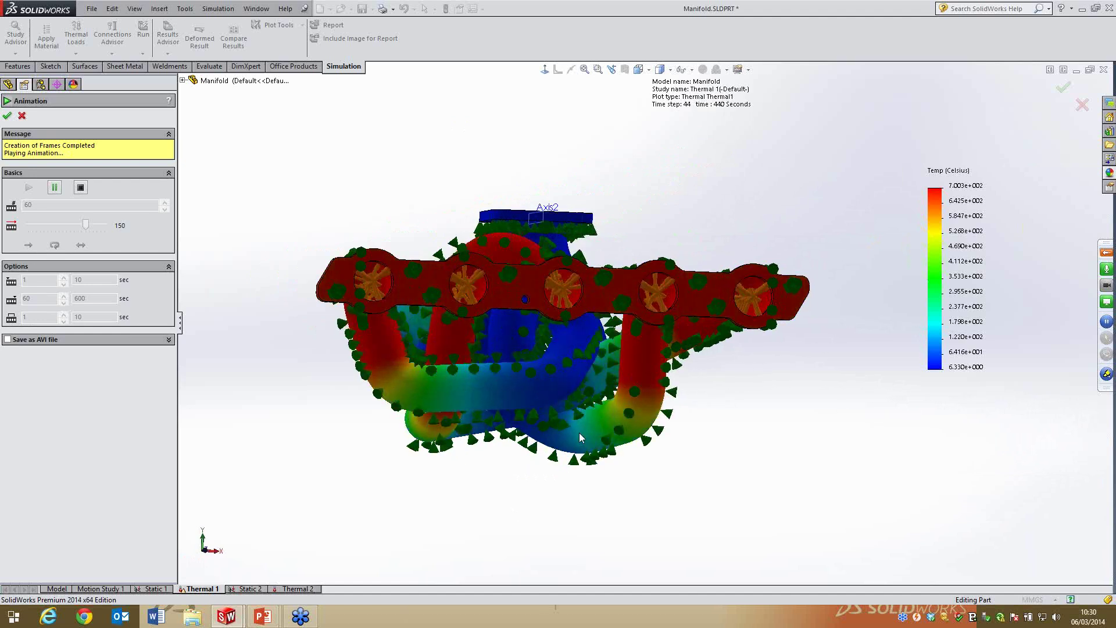
middle_drag(511, 333, 601, 350)
scroll(601, 360, down, 5)
scroll(601, 362, up, 2)
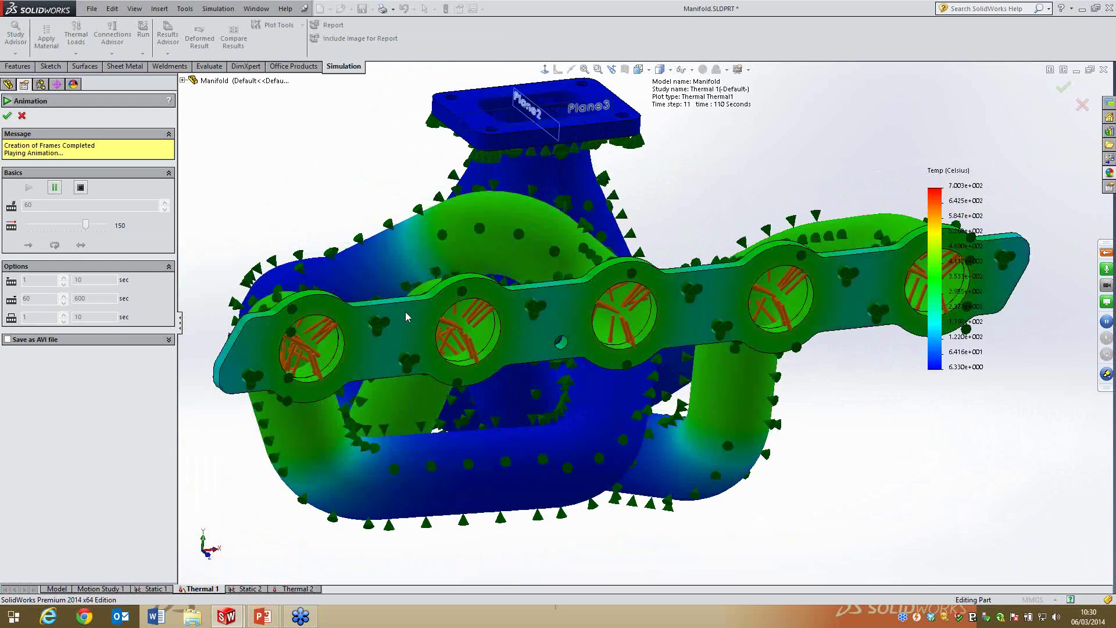
middle_drag(750, 330, 730, 524)
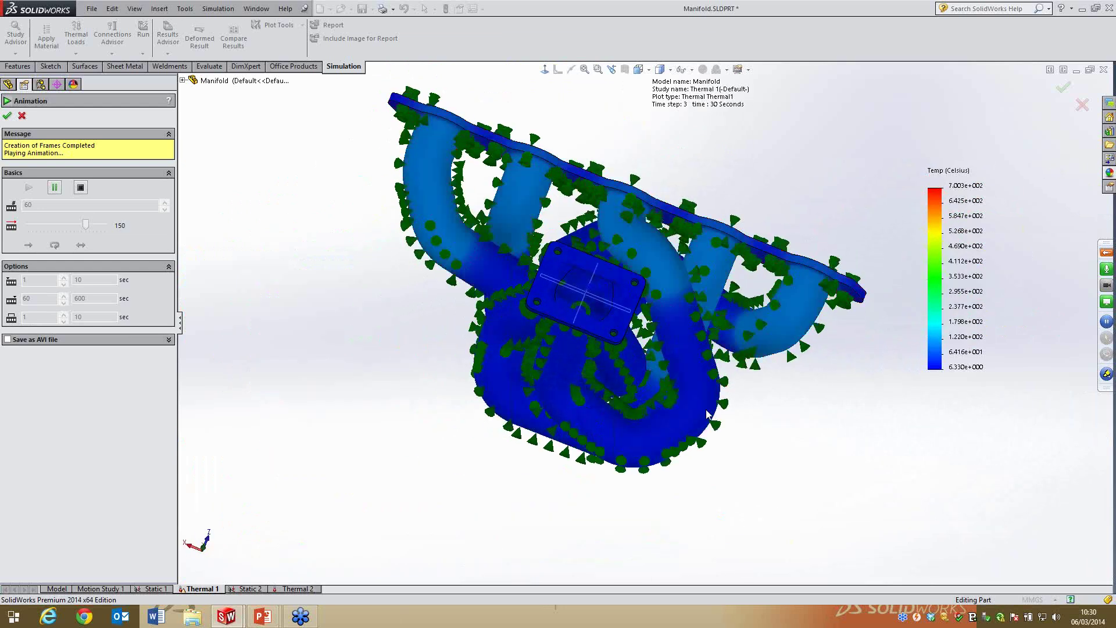
click(7, 116)
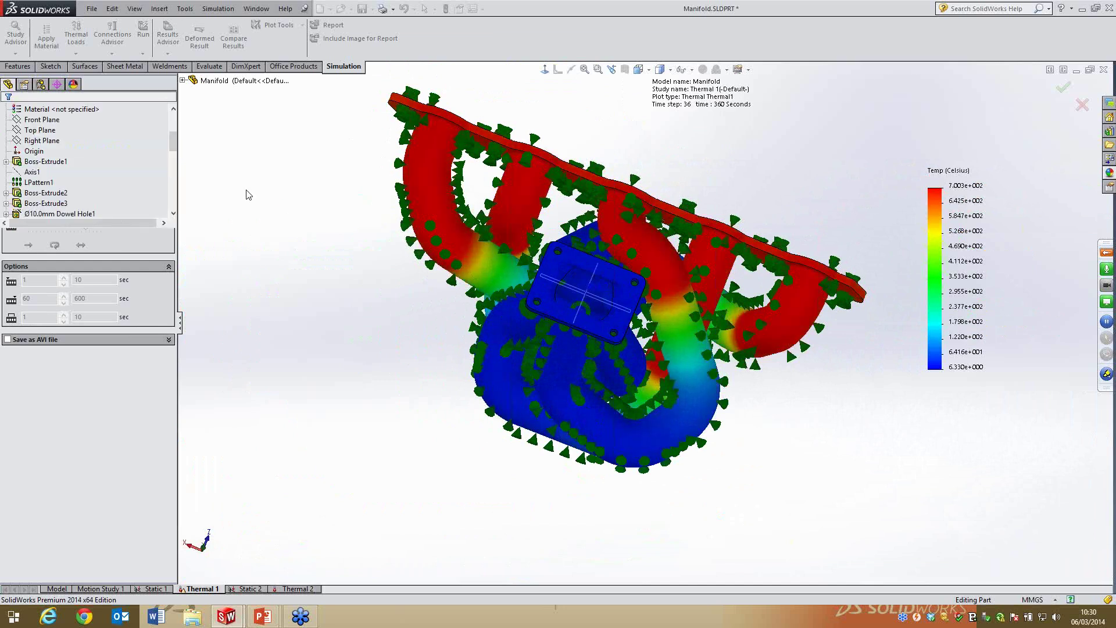
Switch to the Static 2 study and look over the fixtures on the manifold's two flanges
click(65, 331)
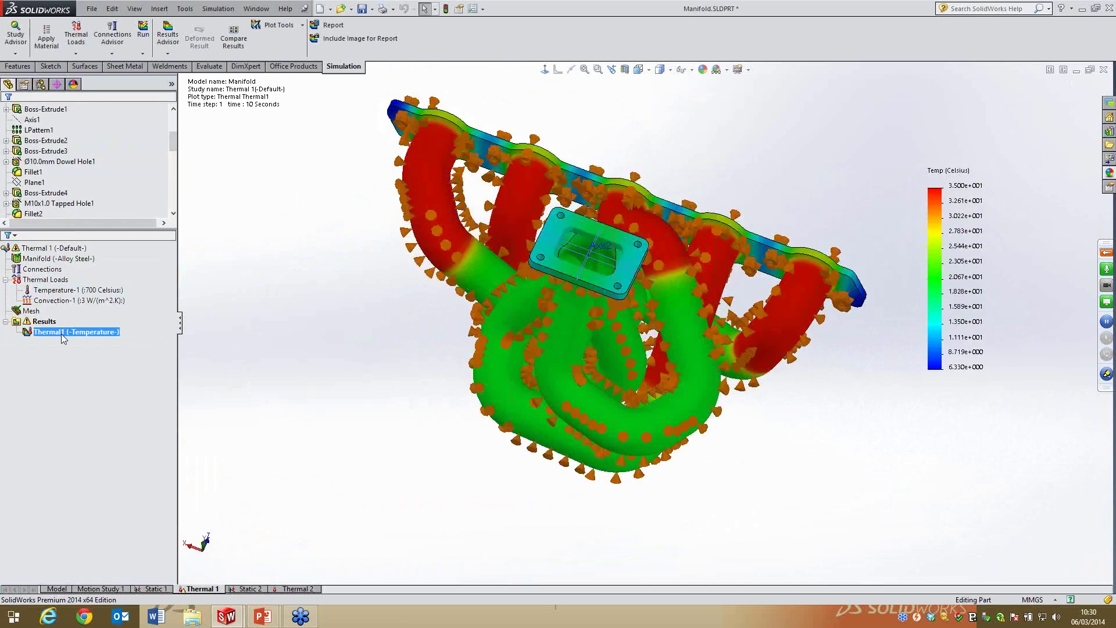
click(247, 588)
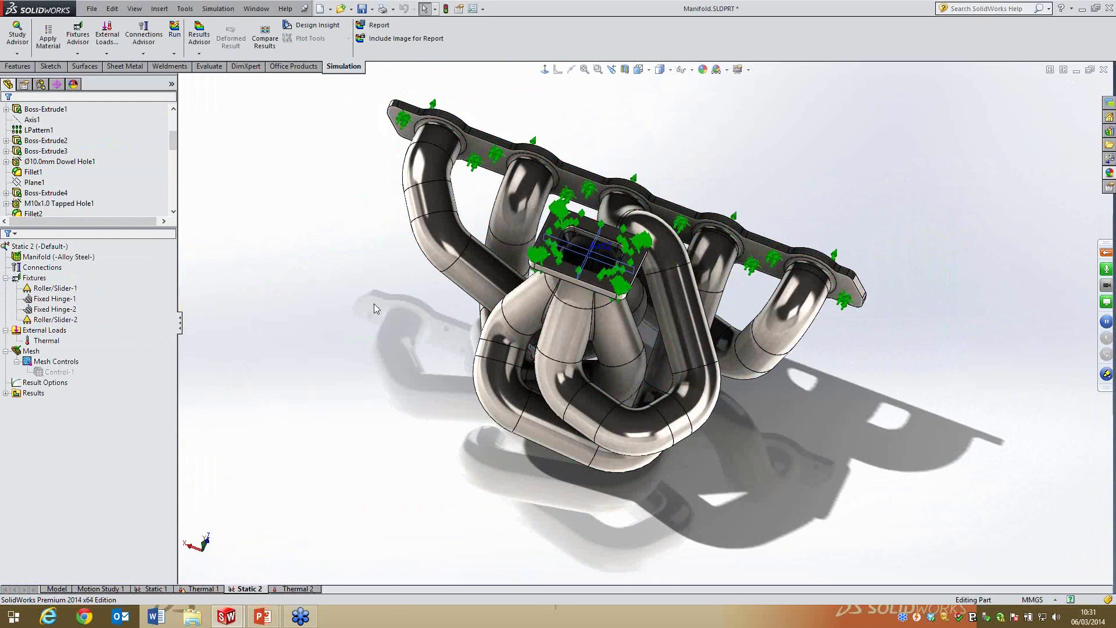
middle_drag(430, 299, 602, 296)
scroll(601, 296, down, 2)
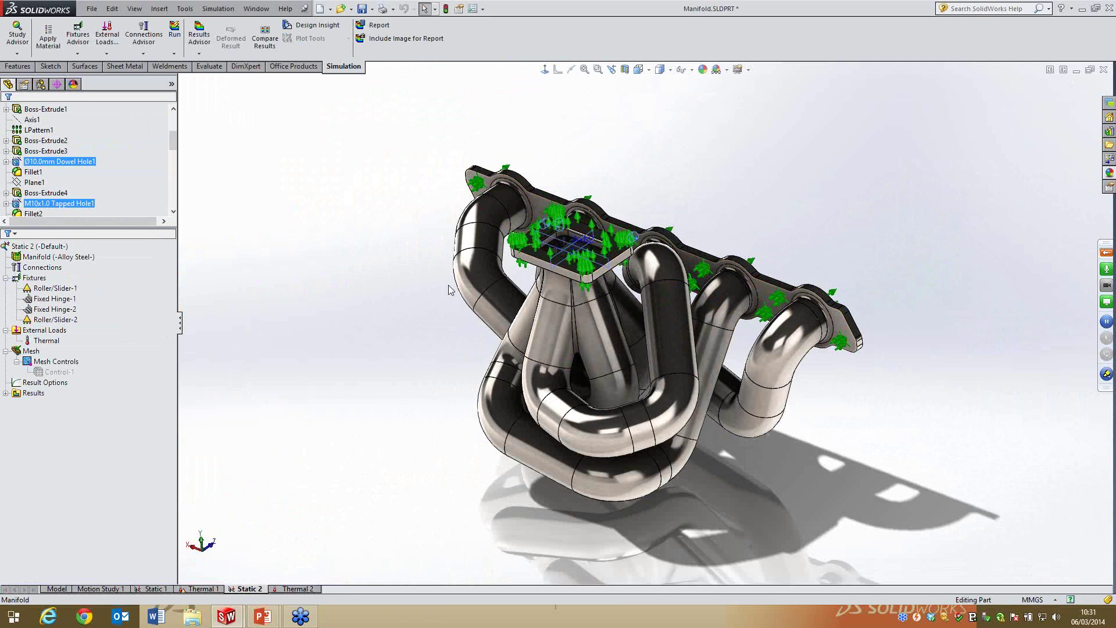
Expand the Static 2 results, show the Displacement1 plot, and examine the manifold from above and from the front
click(13, 394)
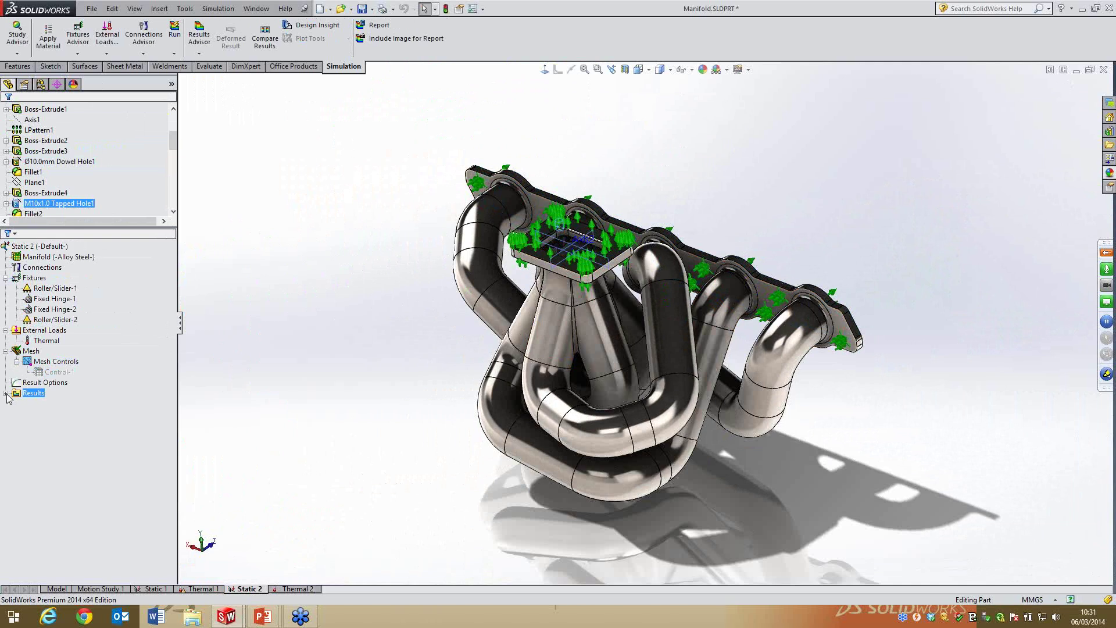
click(6, 393)
click(72, 414)
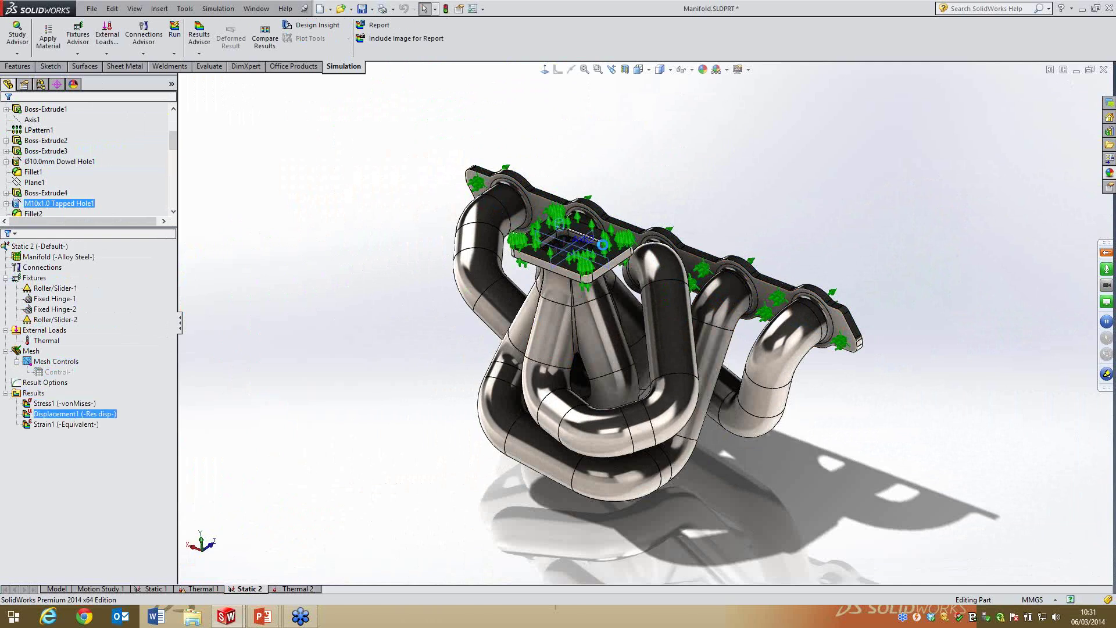
middle_drag(594, 390, 712, 303)
scroll(713, 305, down, 3)
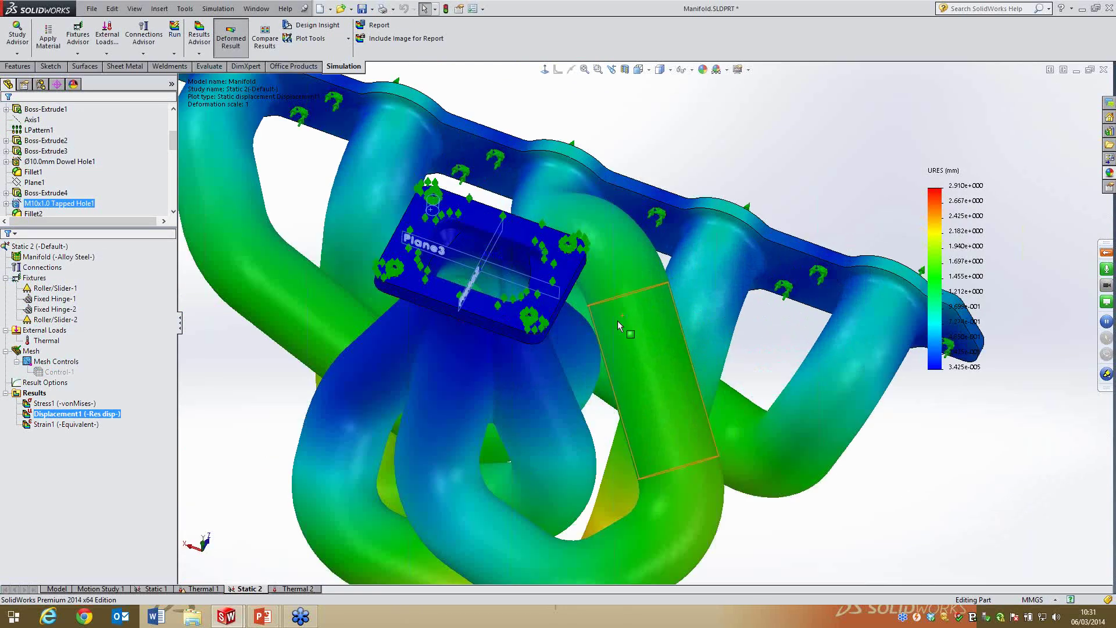
scroll(617, 321, up, 3)
scroll(574, 371, down, 1)
middle_drag(578, 312, 668, 434)
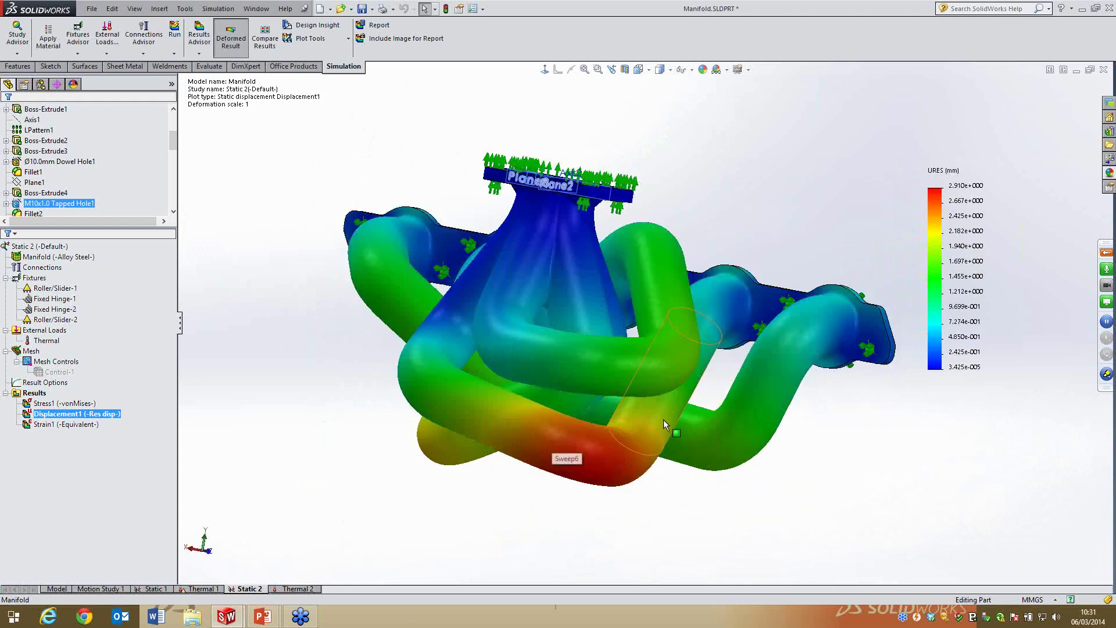
Examine the displacement at the lowest pipe bends from the side and above, comparing them with the fixed flanges
middle_drag(639, 363, 663, 531)
middle_drag(535, 473, 662, 302)
middle_drag(667, 241, 632, 487)
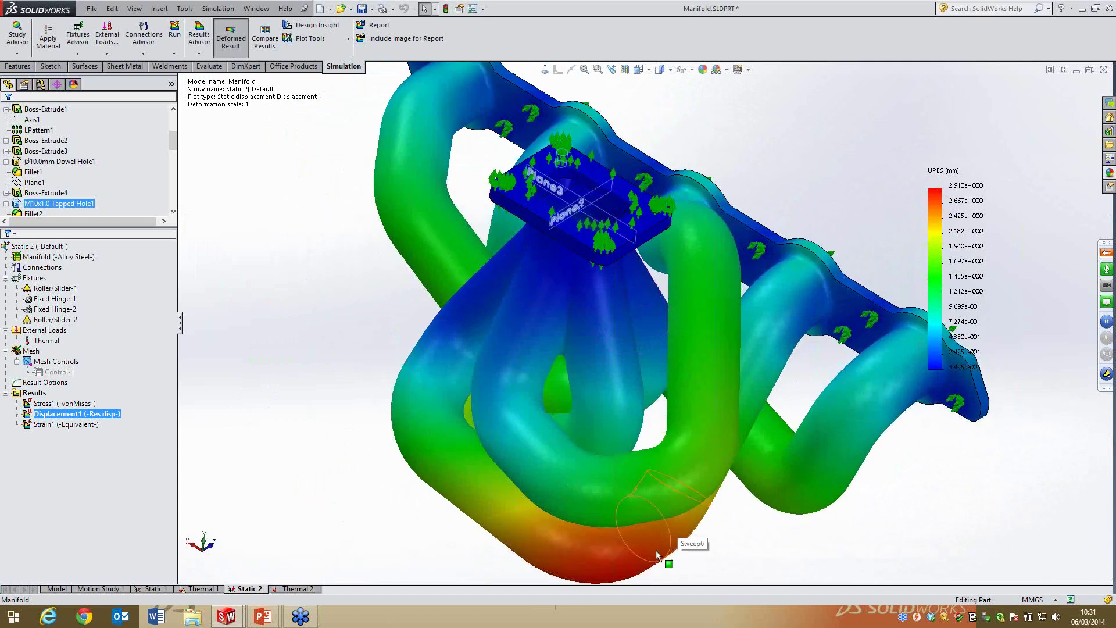
middle_drag(682, 513, 623, 528)
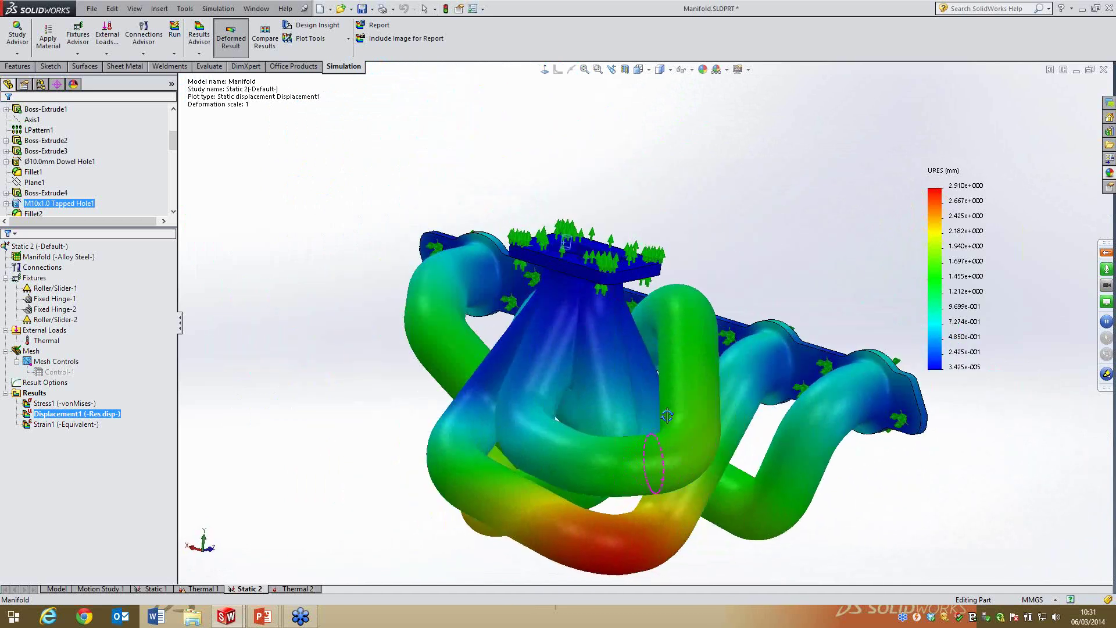
middle_drag(575, 258, 714, 287)
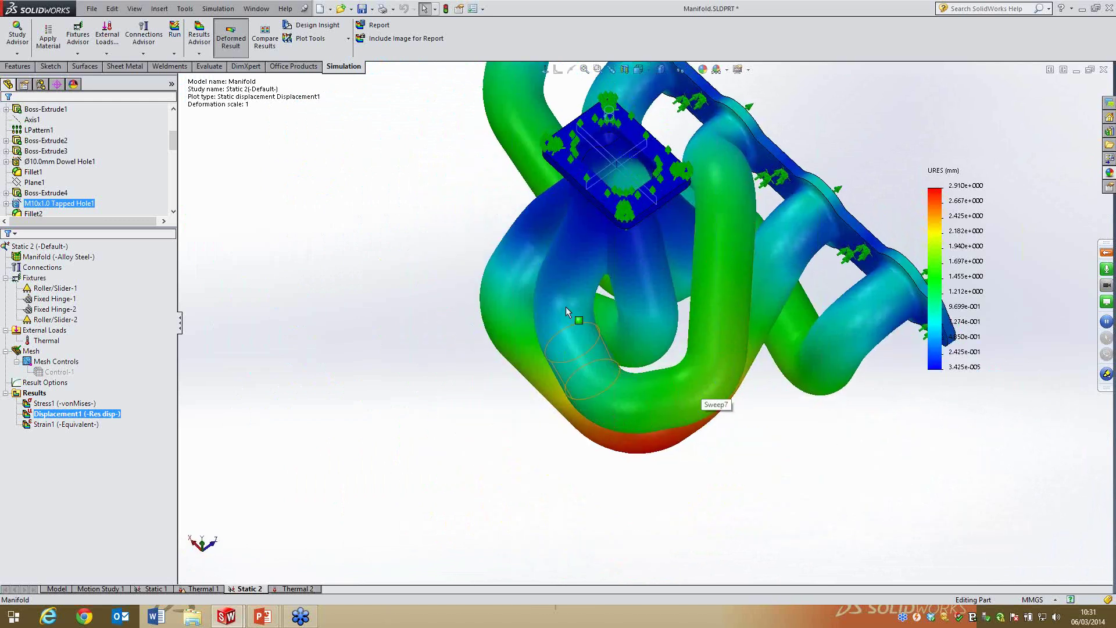
middle_drag(689, 404, 549, 447)
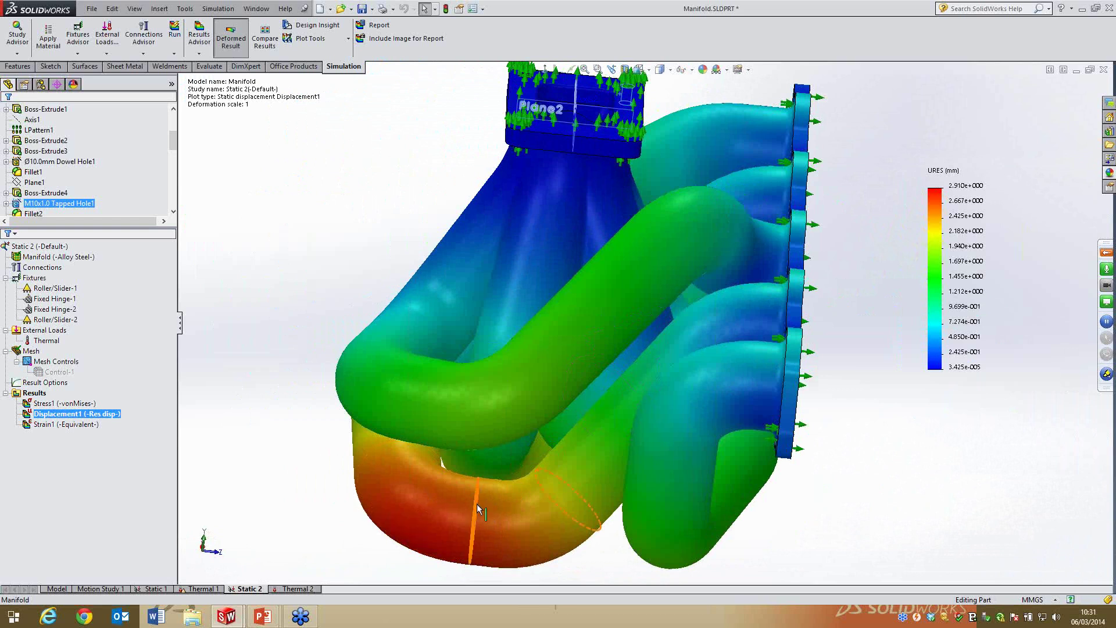
middle_drag(442, 425, 421, 292)
scroll(250, 219, up, 1)
scroll(401, 241, down, 2)
scroll(527, 398, up, 1)
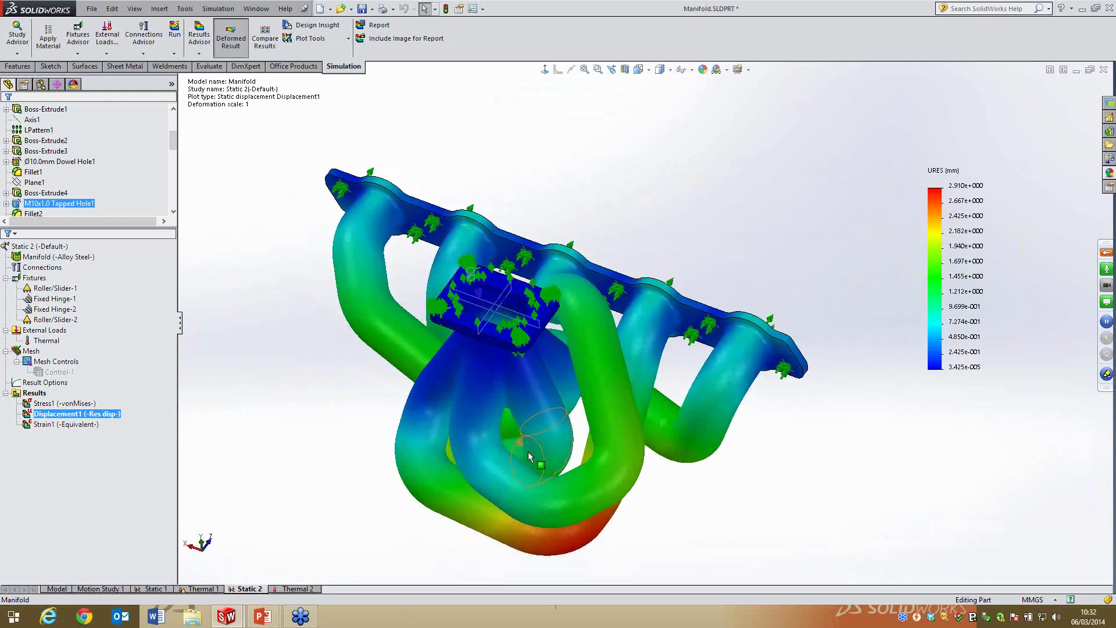
Show the Stress1 von Mises plot and examine the stress across the long mounting flange and its pipe inlets
double_click(65, 404)
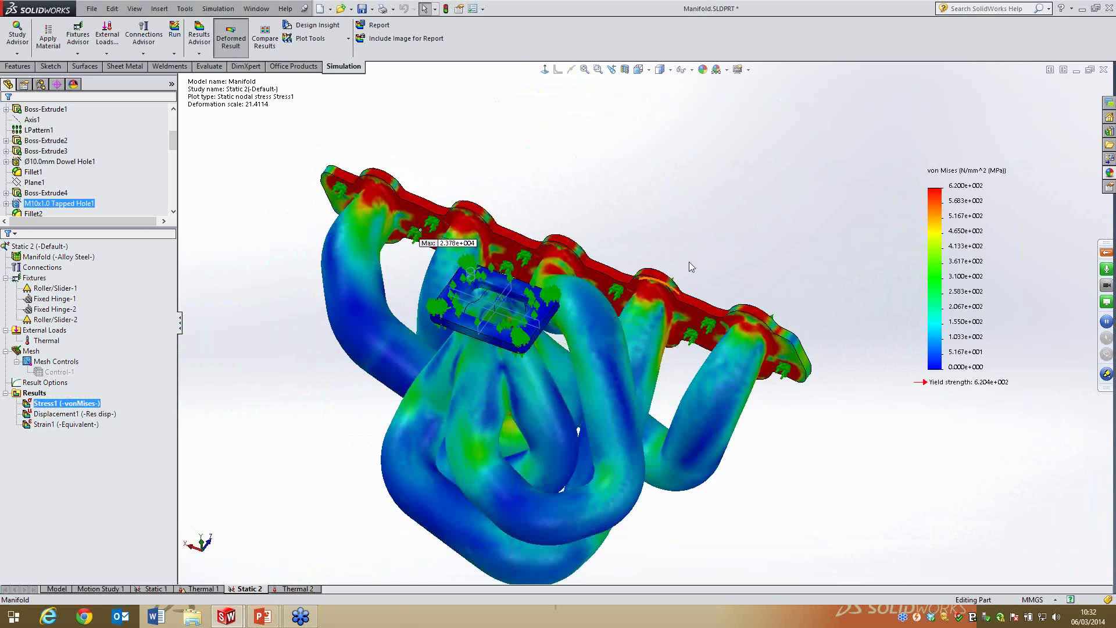
middle_drag(604, 312, 482, 388)
scroll(650, 422, down, 3)
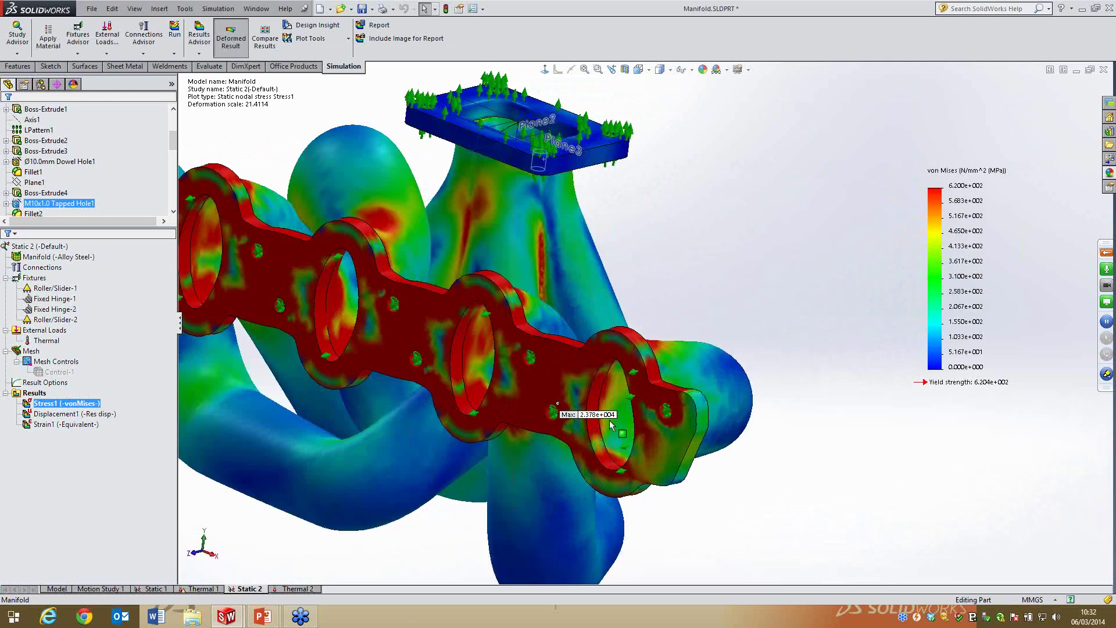
scroll(551, 422, up, 2)
scroll(515, 410, up, 2)
scroll(465, 343, down, 3)
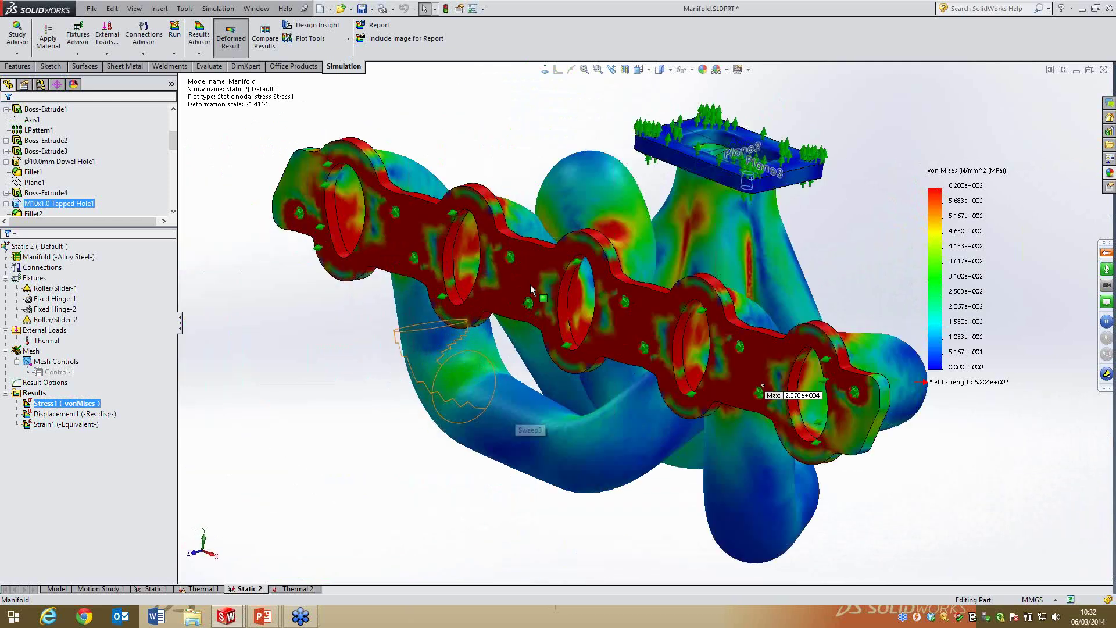
middle_drag(568, 300, 633, 334)
scroll(651, 328, down, 3)
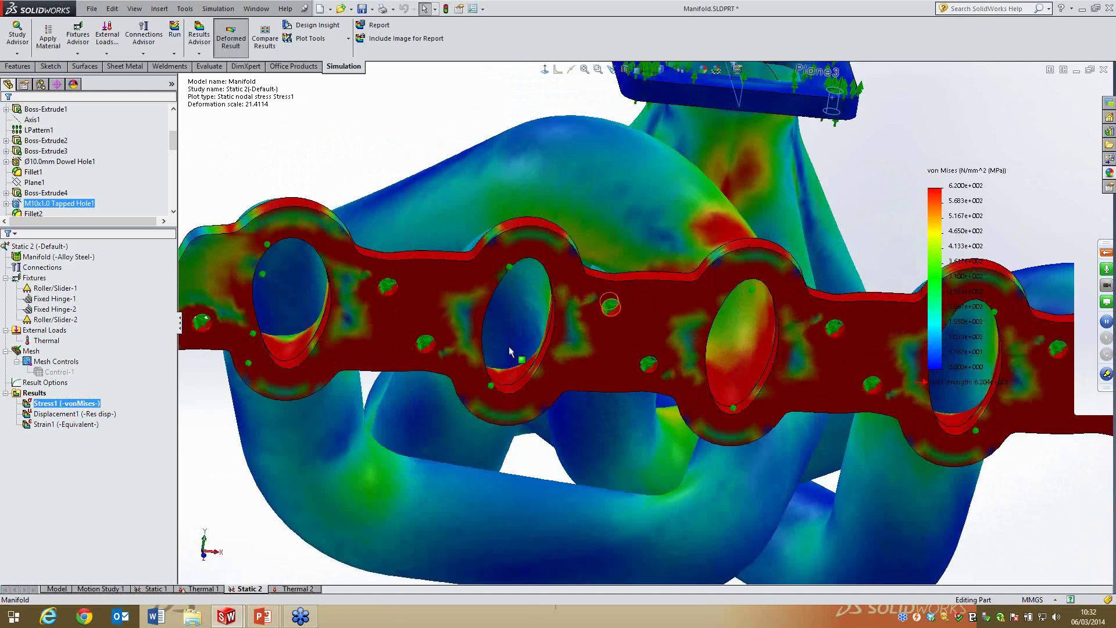
middle_drag(595, 313, 499, 347)
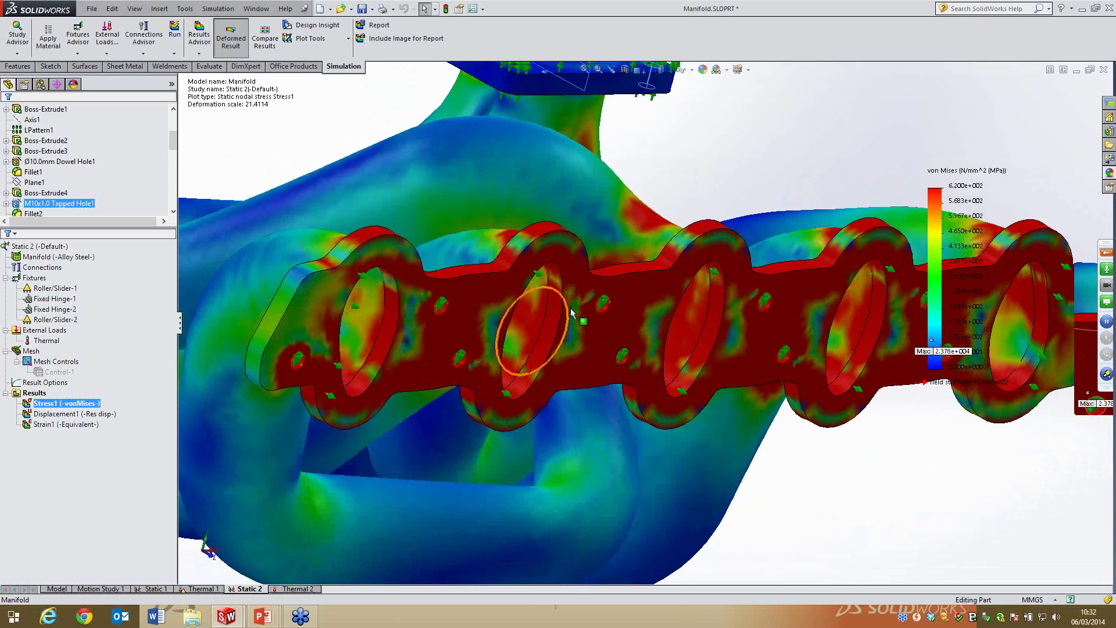
Compare the stress over the whole manifold with the areas around the mounting flange's bolt holes and inlets
scroll(639, 311, up, 5)
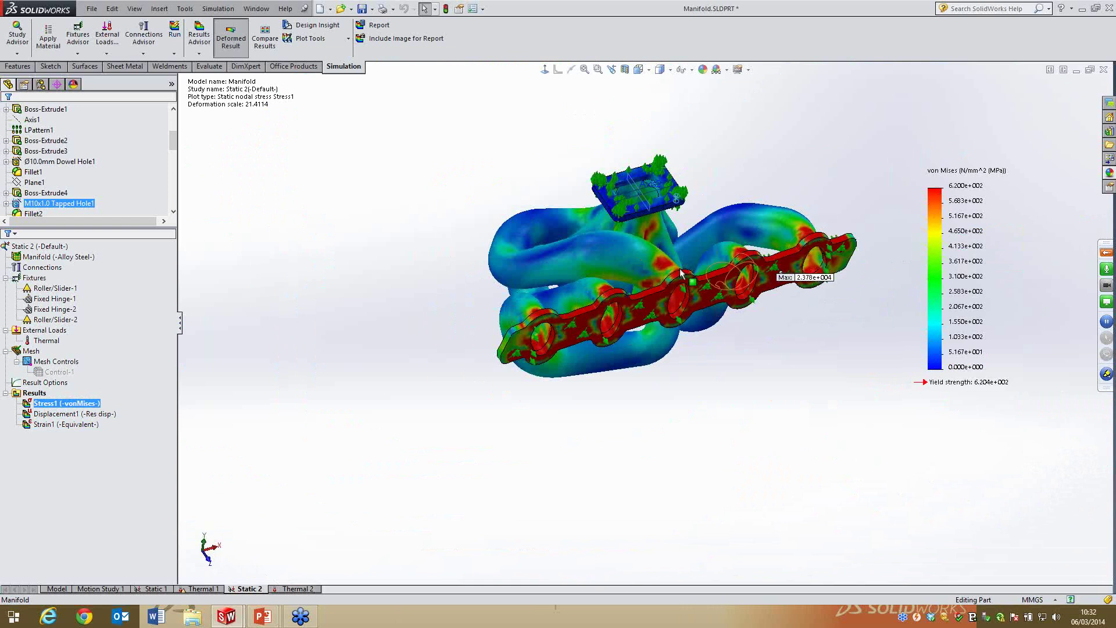
scroll(837, 272, down, 3)
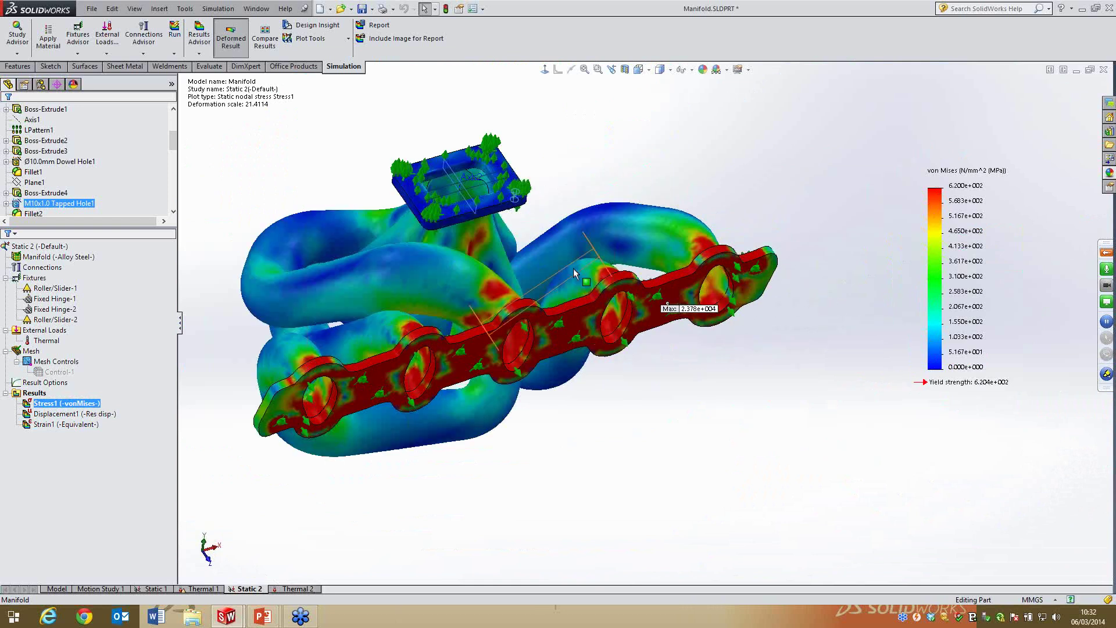
scroll(575, 273, down, 2)
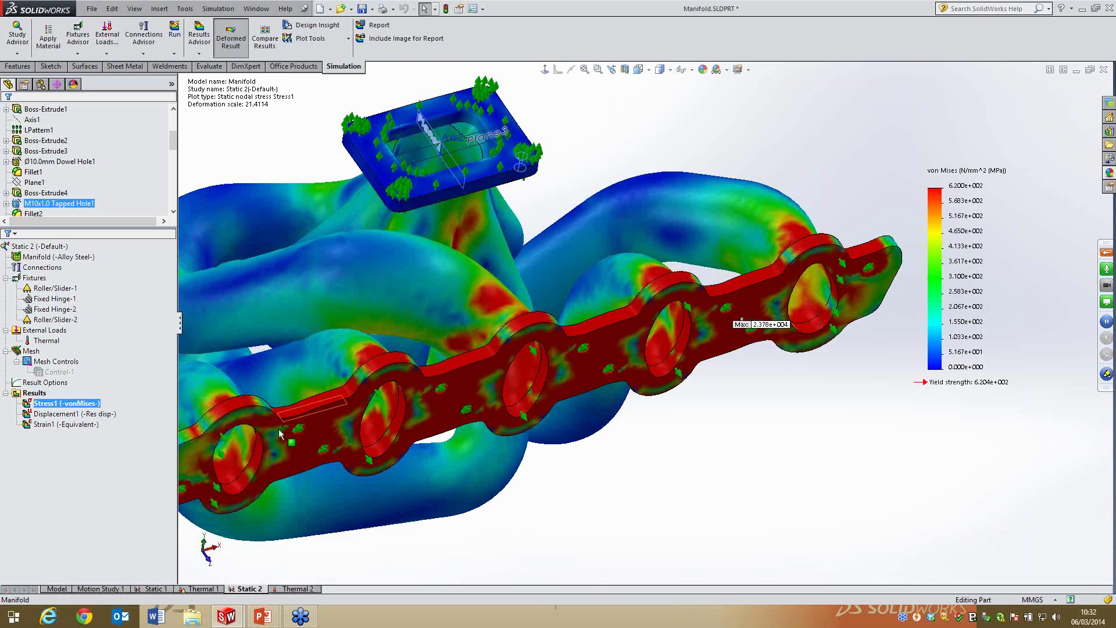
middle_drag(671, 378, 658, 252)
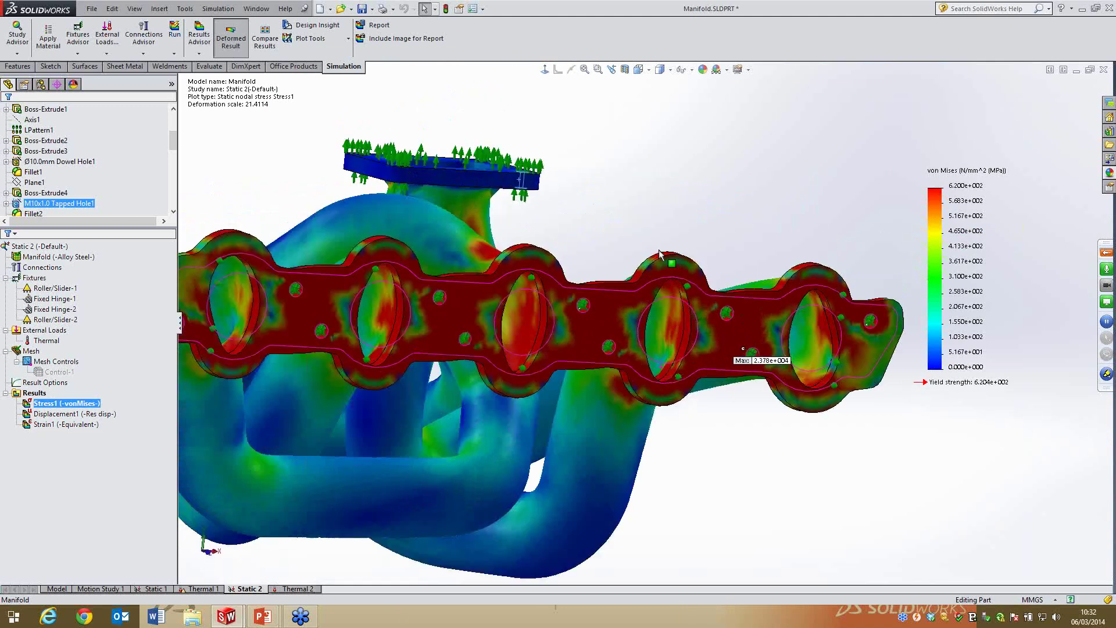
scroll(658, 252, down, 3)
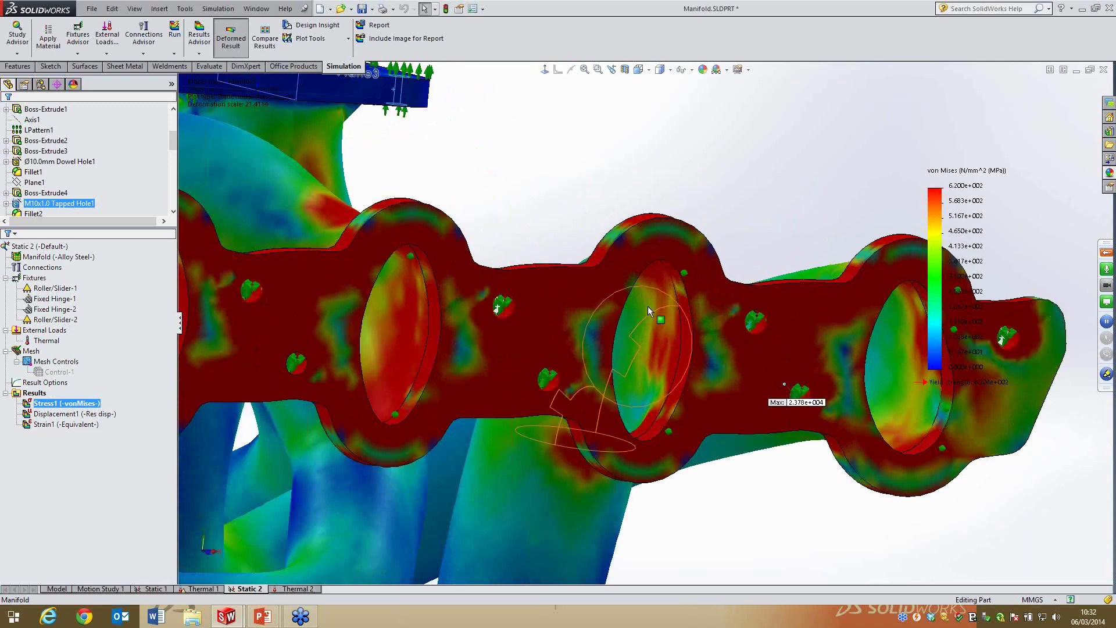
Examine the von Mises stress along the pipe bends and where the pipes merge beneath the rectangular outlet flange
scroll(605, 470, up, 1)
scroll(584, 488, up, 3)
middle_drag(523, 396, 627, 330)
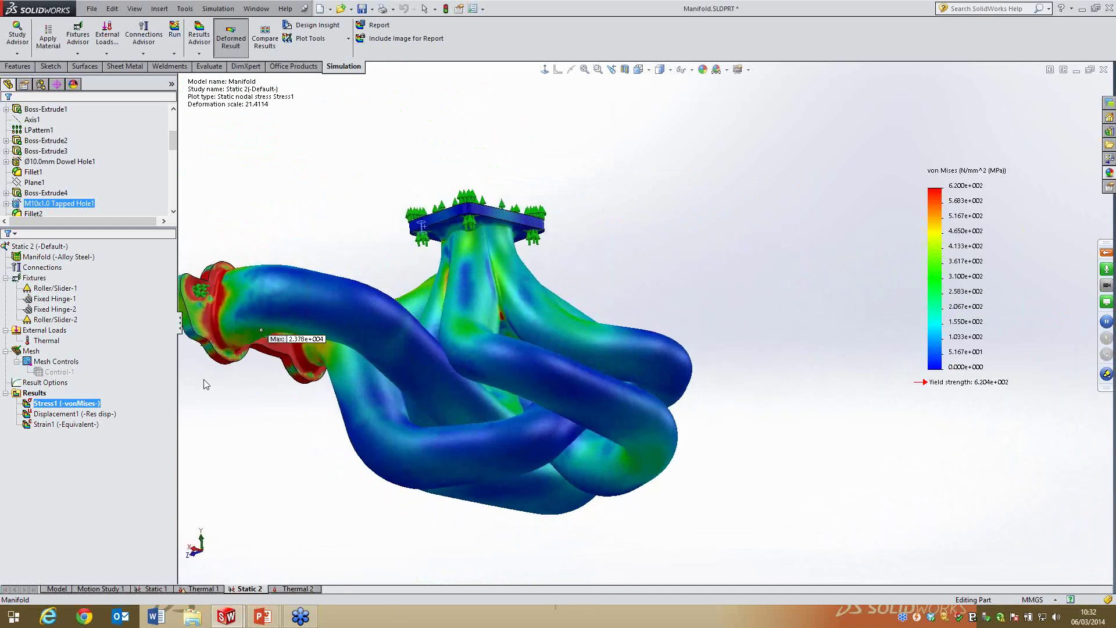
scroll(509, 320, down, 5)
middle_drag(537, 293, 718, 350)
scroll(718, 350, up, 5)
middle_drag(691, 140, 717, 201)
scroll(717, 201, down, 4)
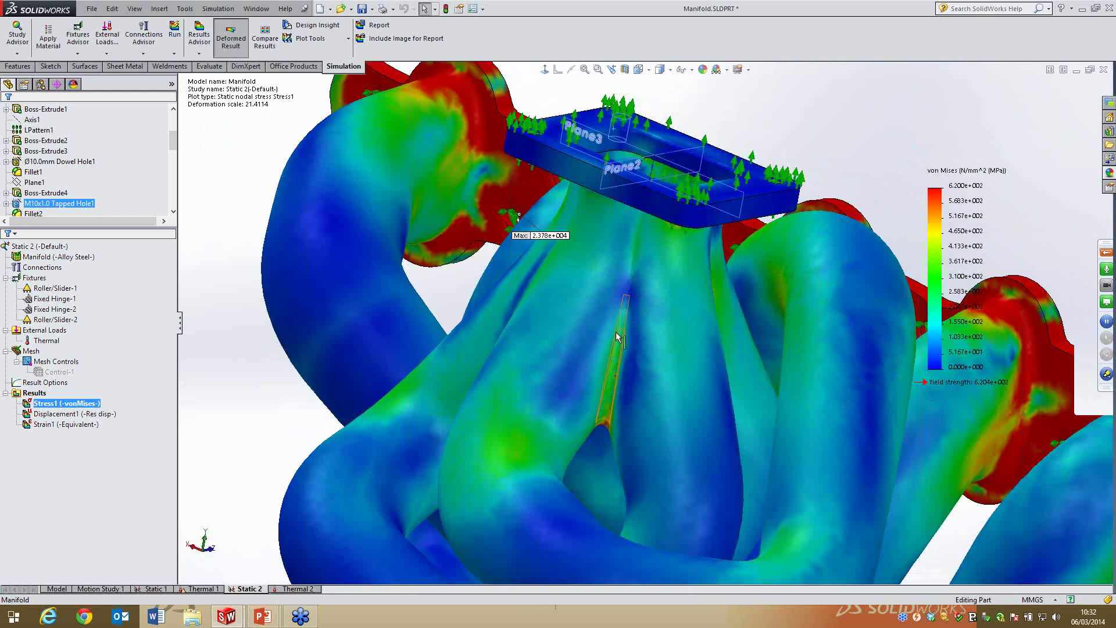
Examine the stress inside the outlet flange opening and compare it with the whole manifold and its long mounting flange
scroll(643, 230, up, 1)
middle_drag(622, 259, 587, 506)
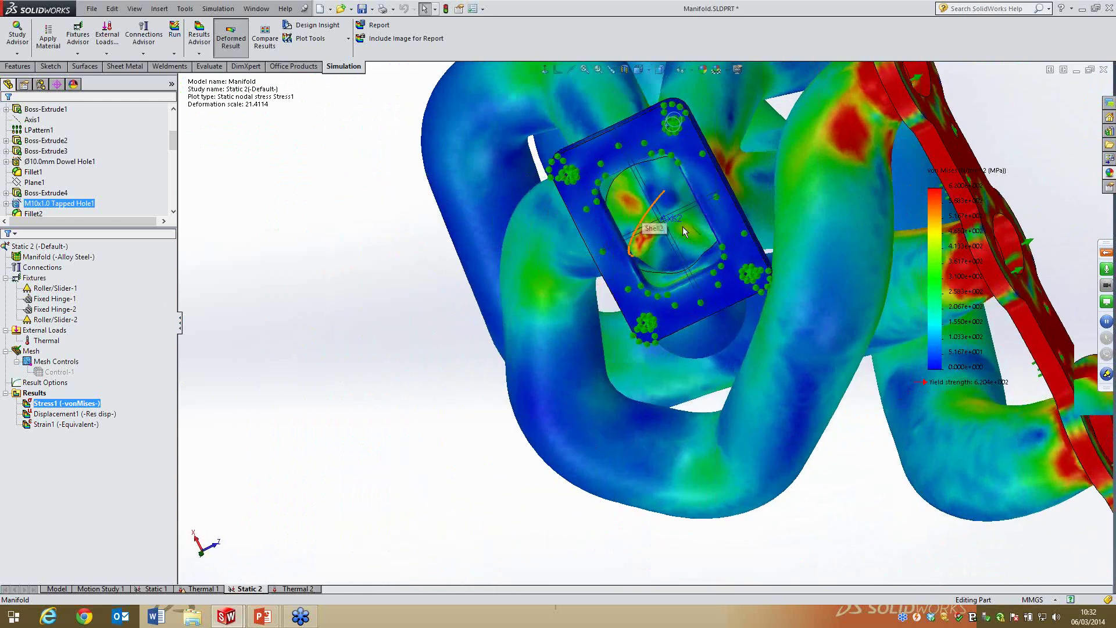
middle_drag(666, 199, 691, 141)
scroll(693, 143, up, 2)
scroll(714, 165, down, 4)
scroll(697, 187, up, 5)
middle_drag(692, 203, 674, 224)
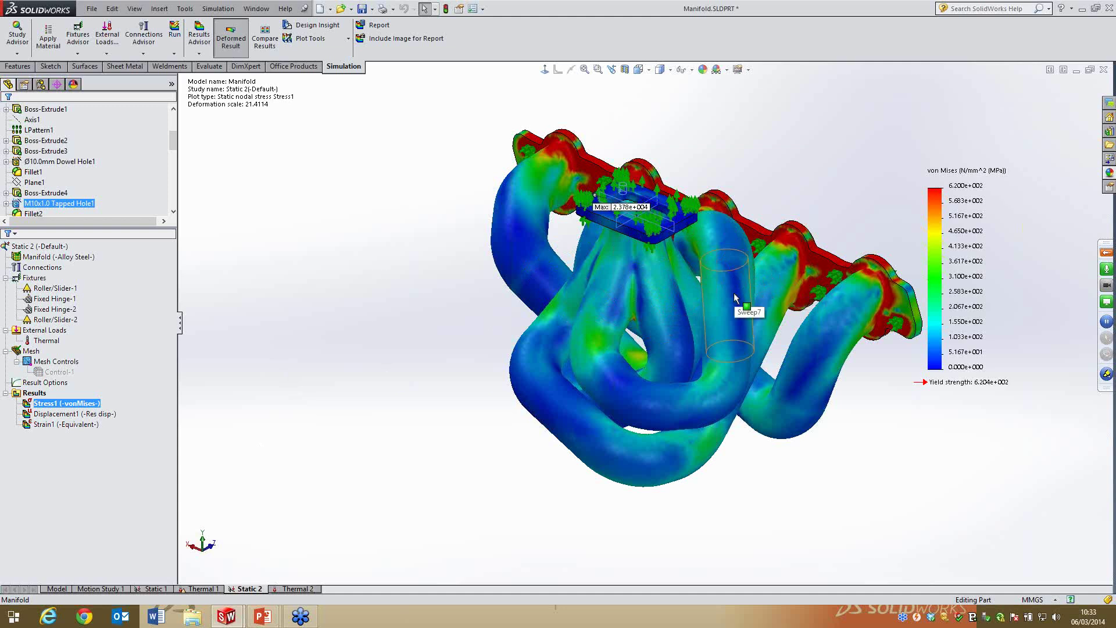
middle_drag(916, 195, 569, 301)
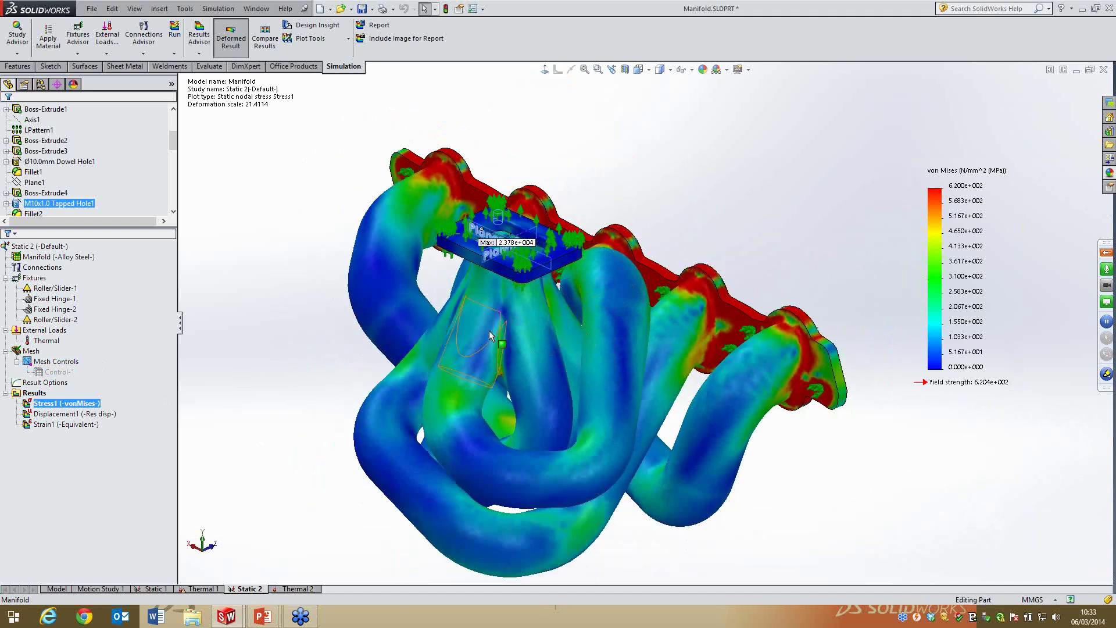
middle_drag(532, 230, 588, 344)
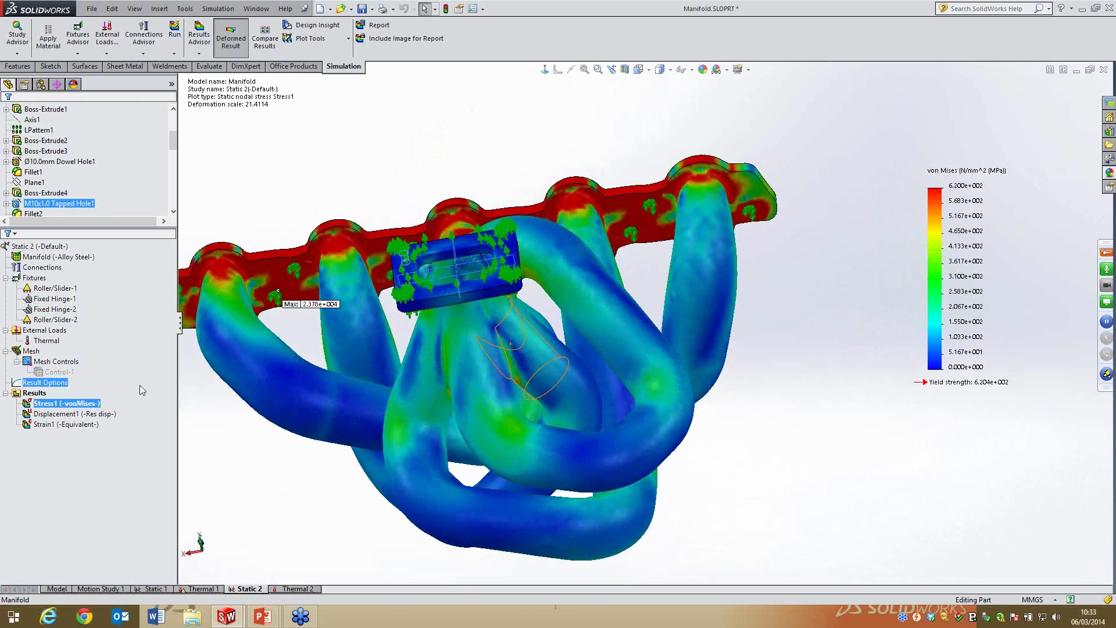
Show the Displacement1 plot, play its animation, and close it to view the manifold from above
double_click(74, 413)
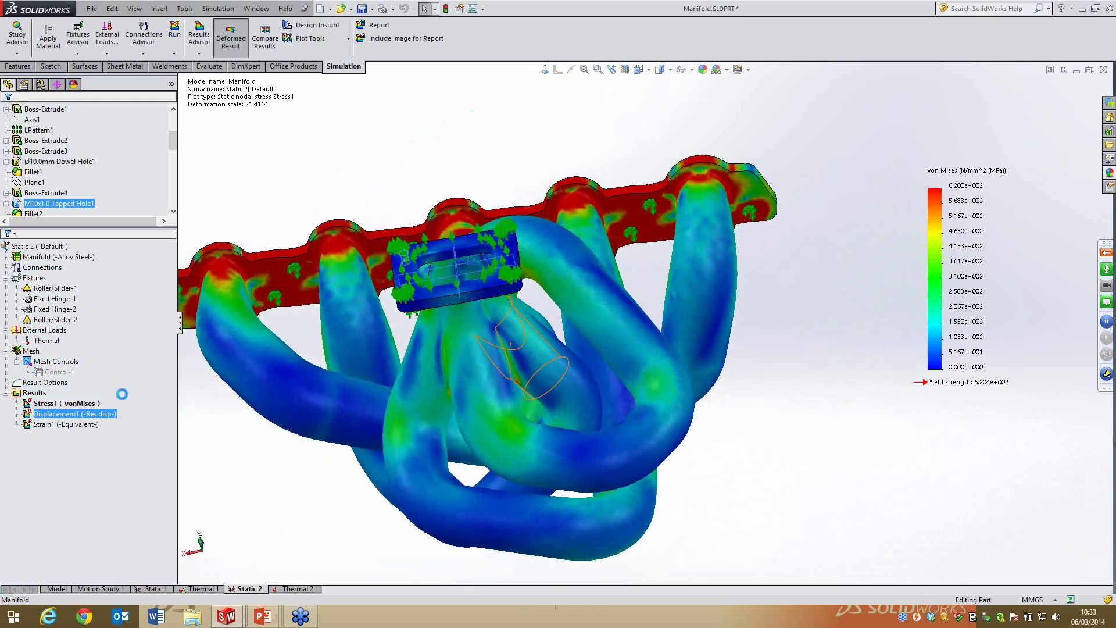
right_click(75, 413)
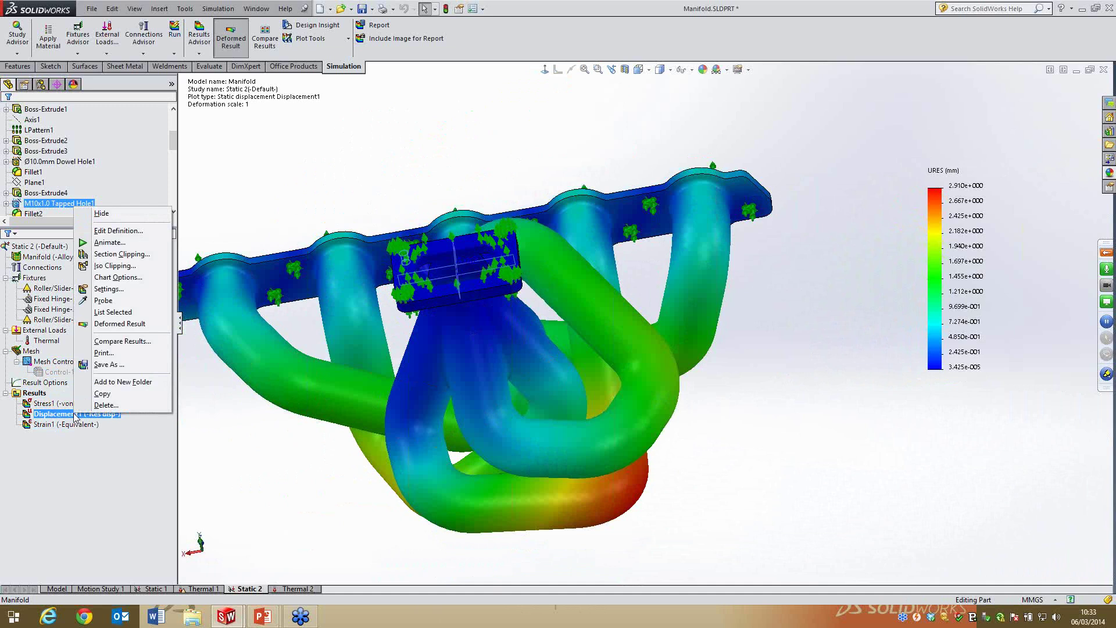
click(110, 242)
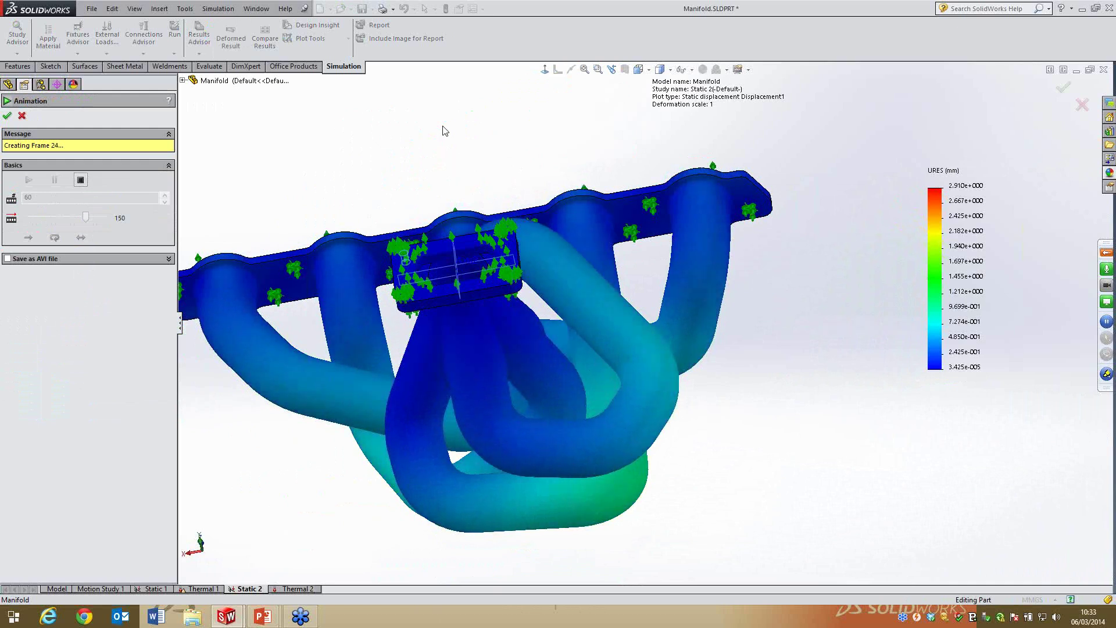
middle_drag(428, 184, 438, 262)
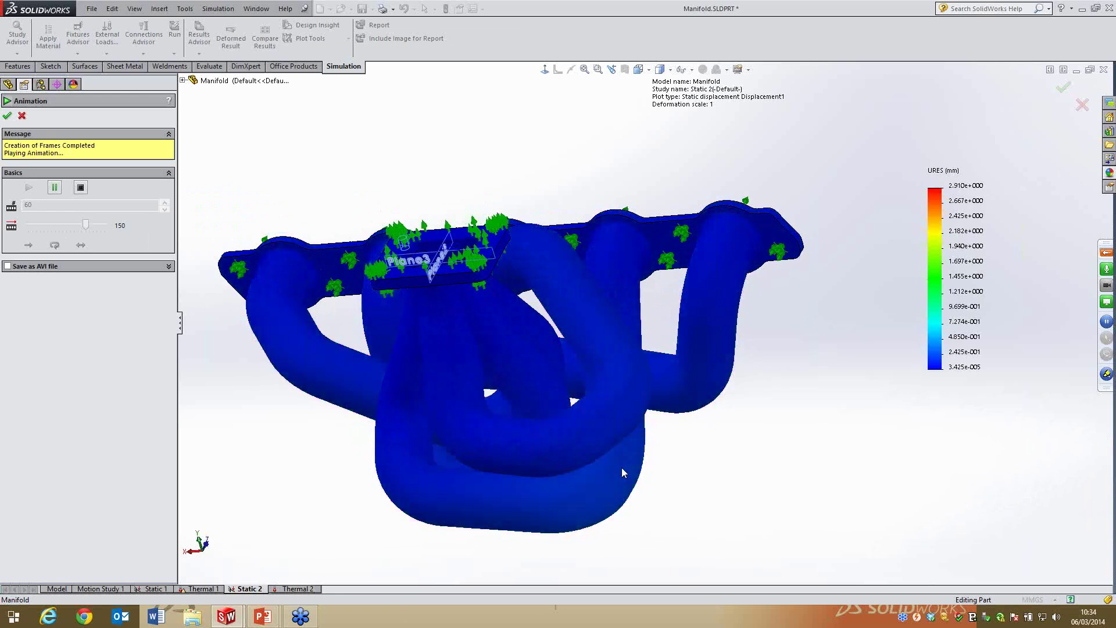
click(8, 116)
middle_drag(491, 154, 507, 256)
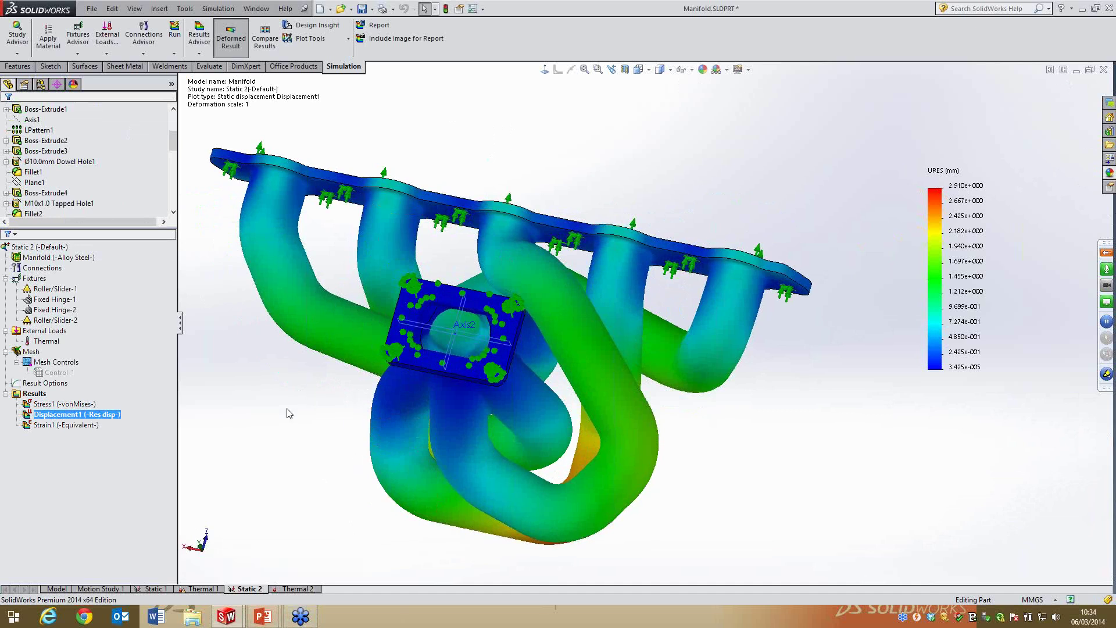
Switch to the running PowerPoint slide show and advance from the title slide to the closing slide
mouse_move(261, 620)
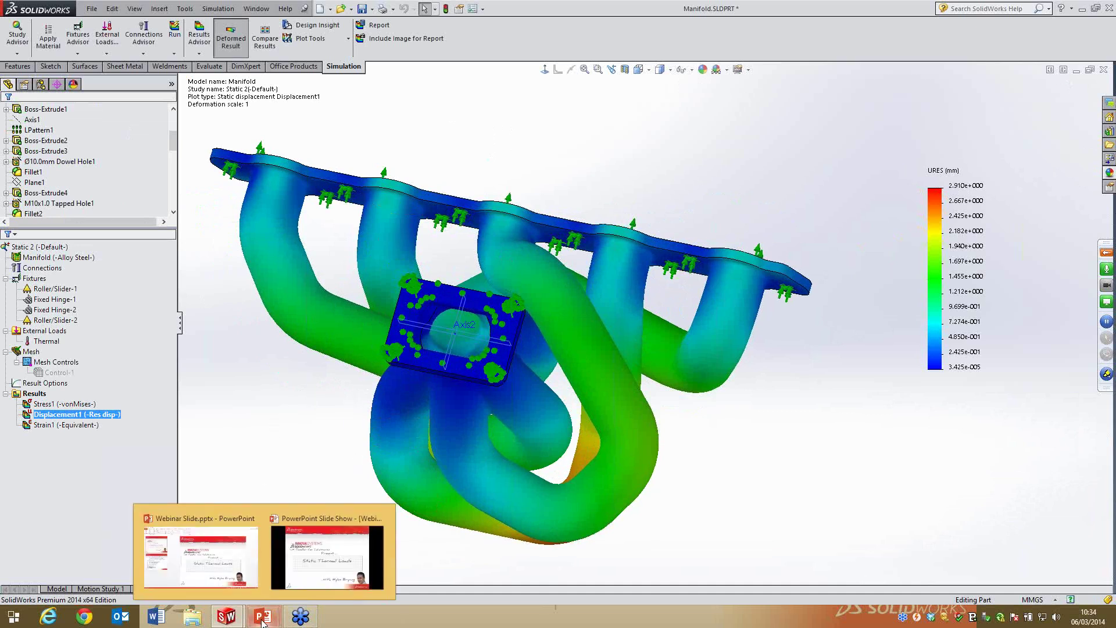
click(332, 552)
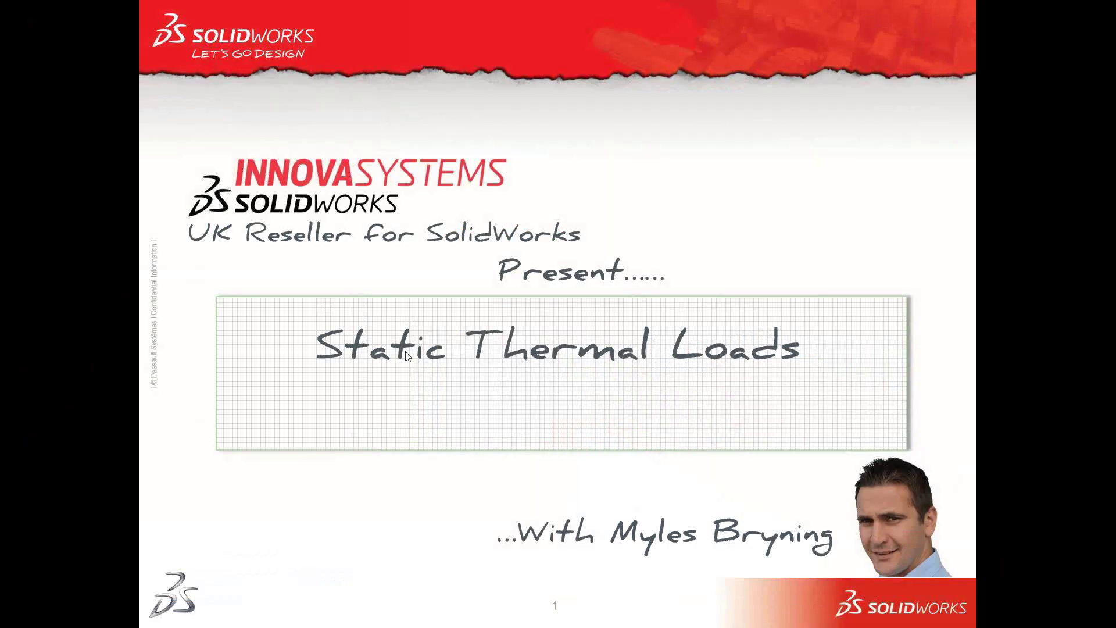
click(480, 434)
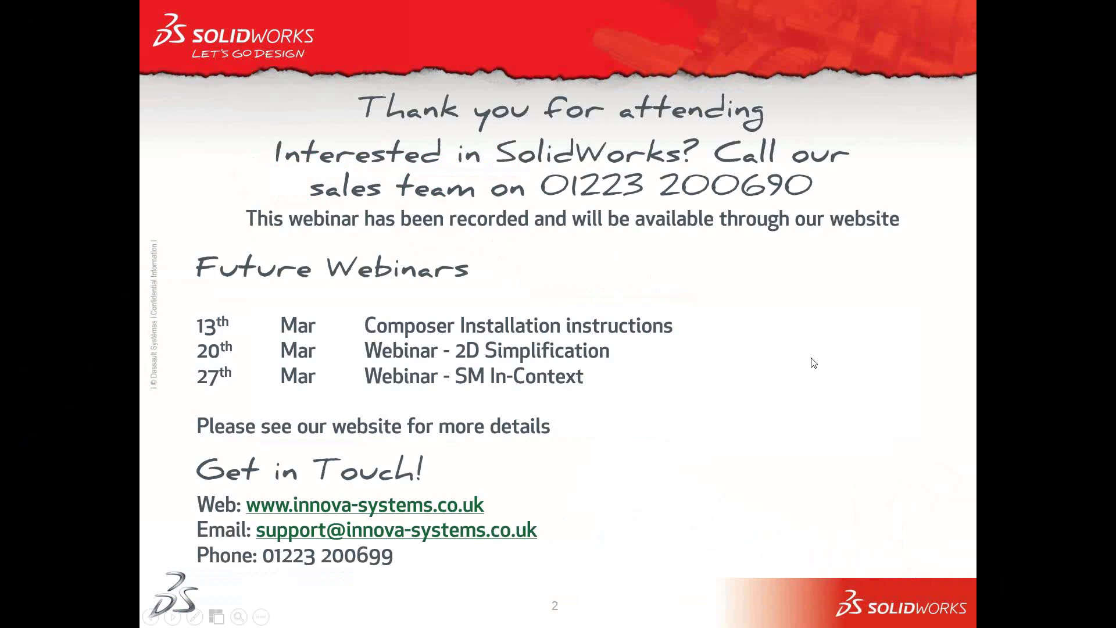